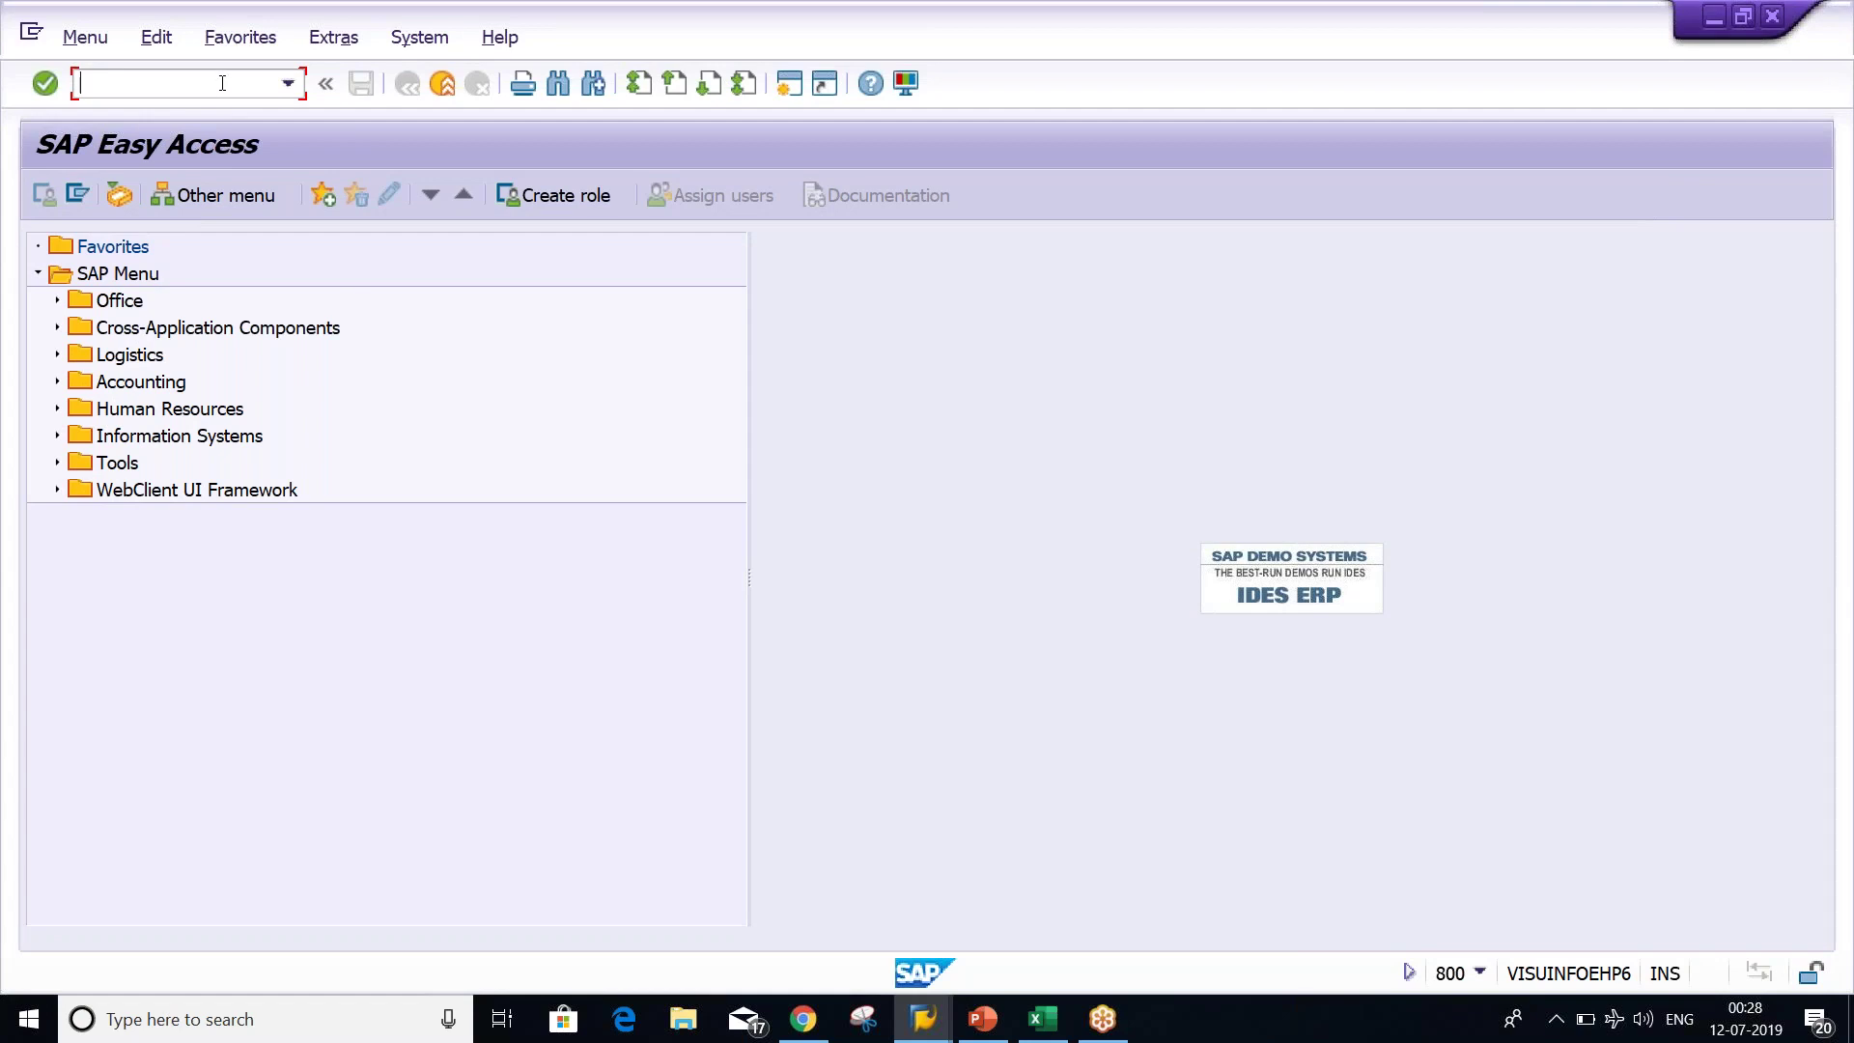
Run transaction SE16 and open the selection screen for table LFB1.
{"action": "key", "text": "Caps_Lock"}
{"action": "type", "text": "SE16"}
{"action": "key", "text": "Return"}
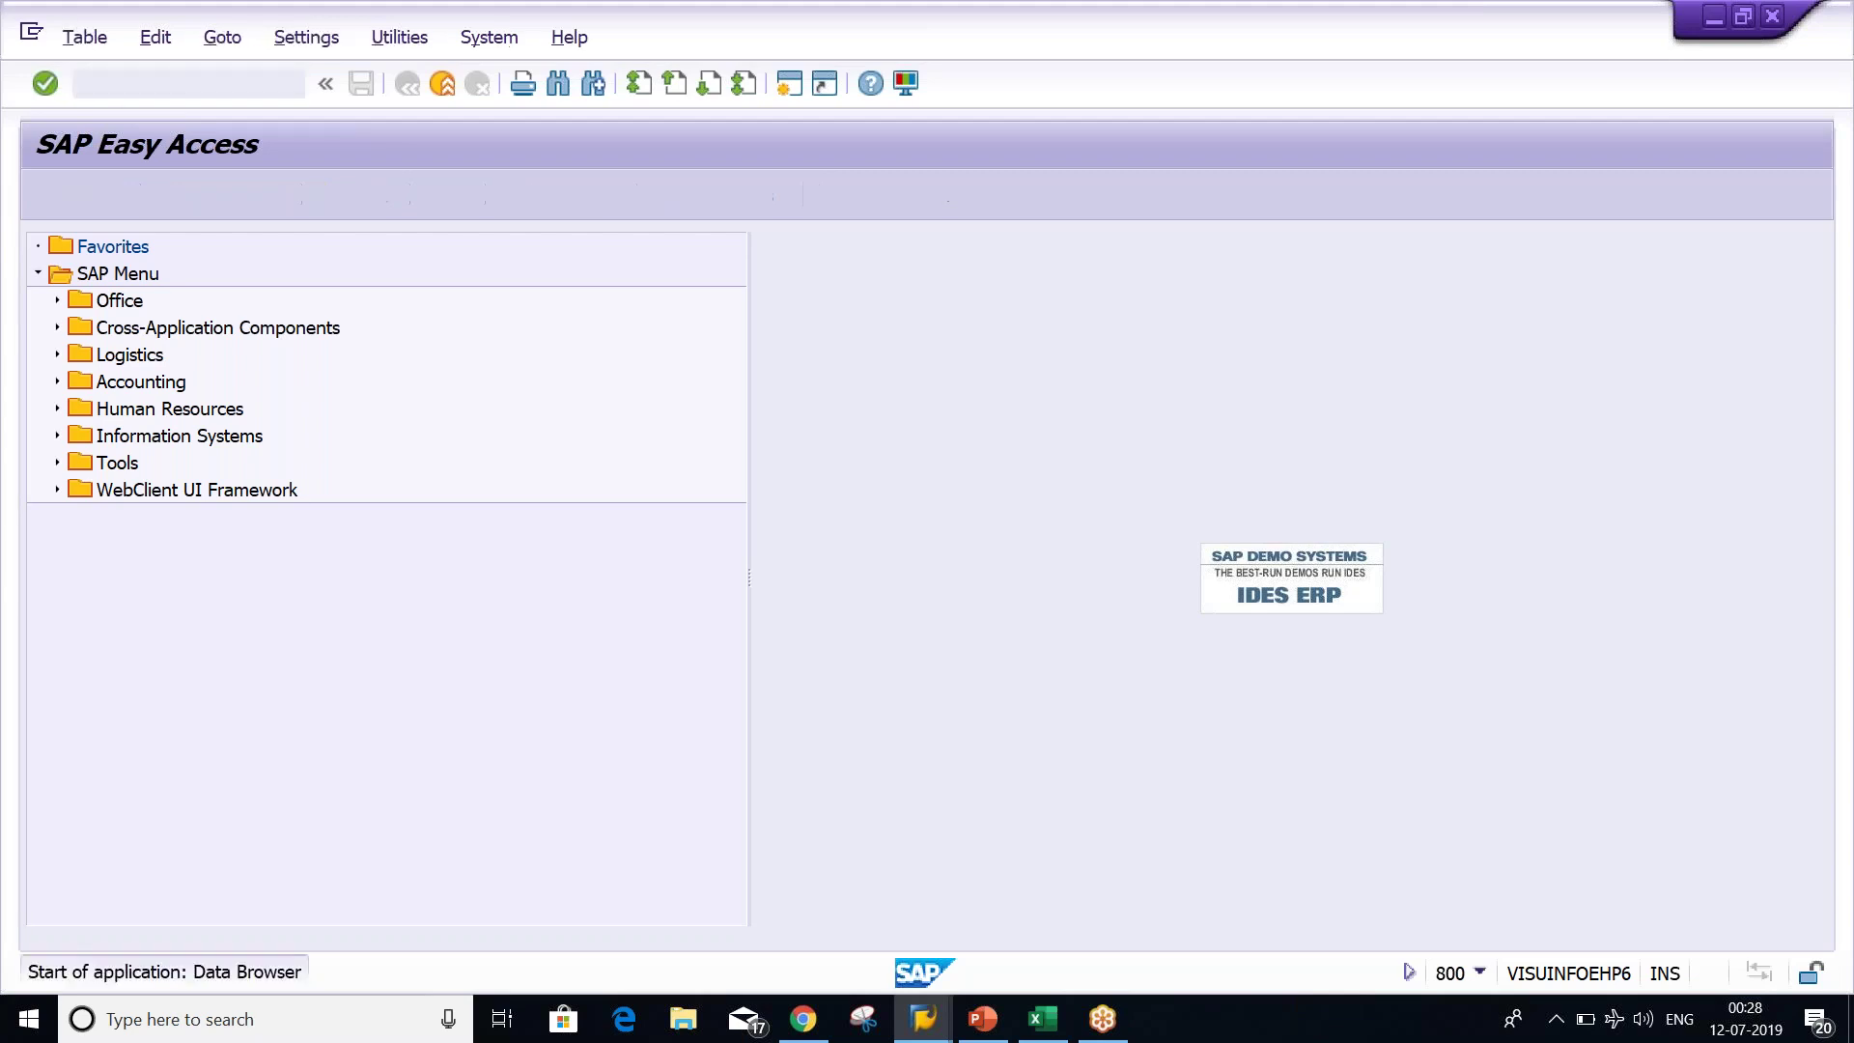
{"action": "key", "text": "BackSpace"}
{"action": "key", "text": "Down"}
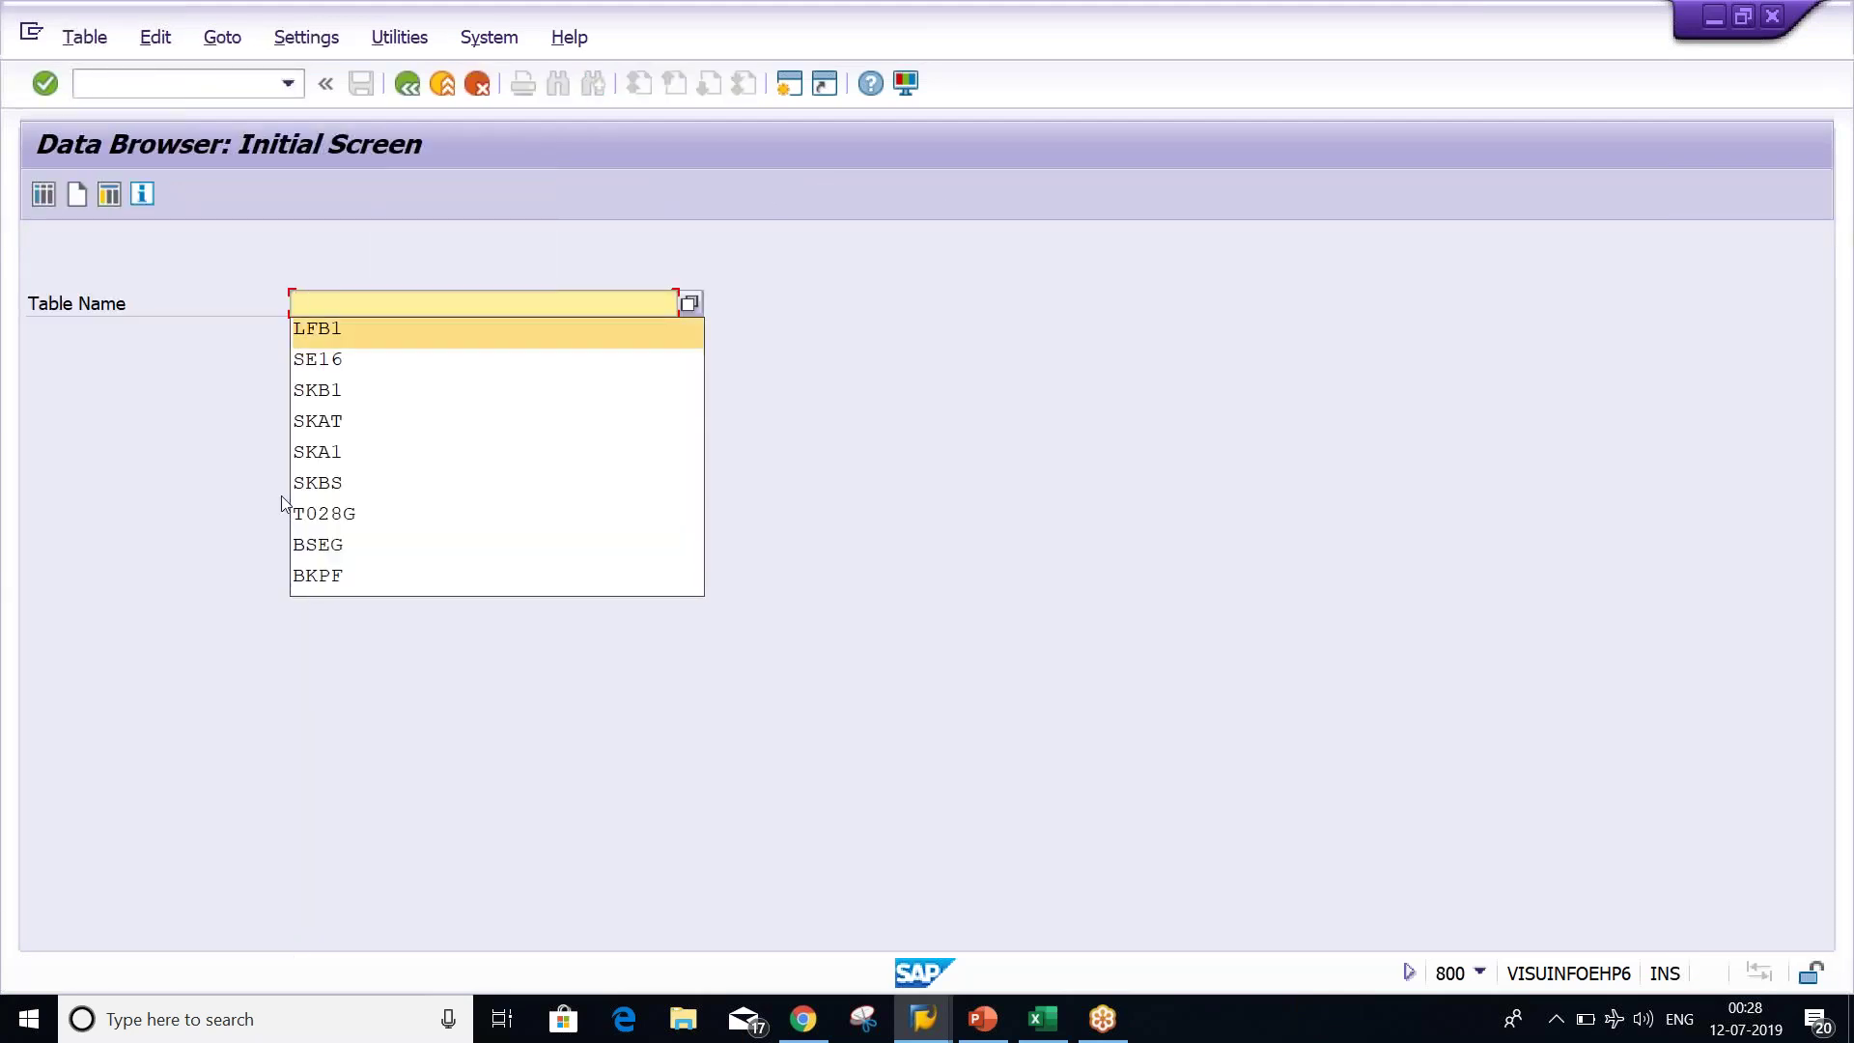
{"action": "key", "text": "Return"}
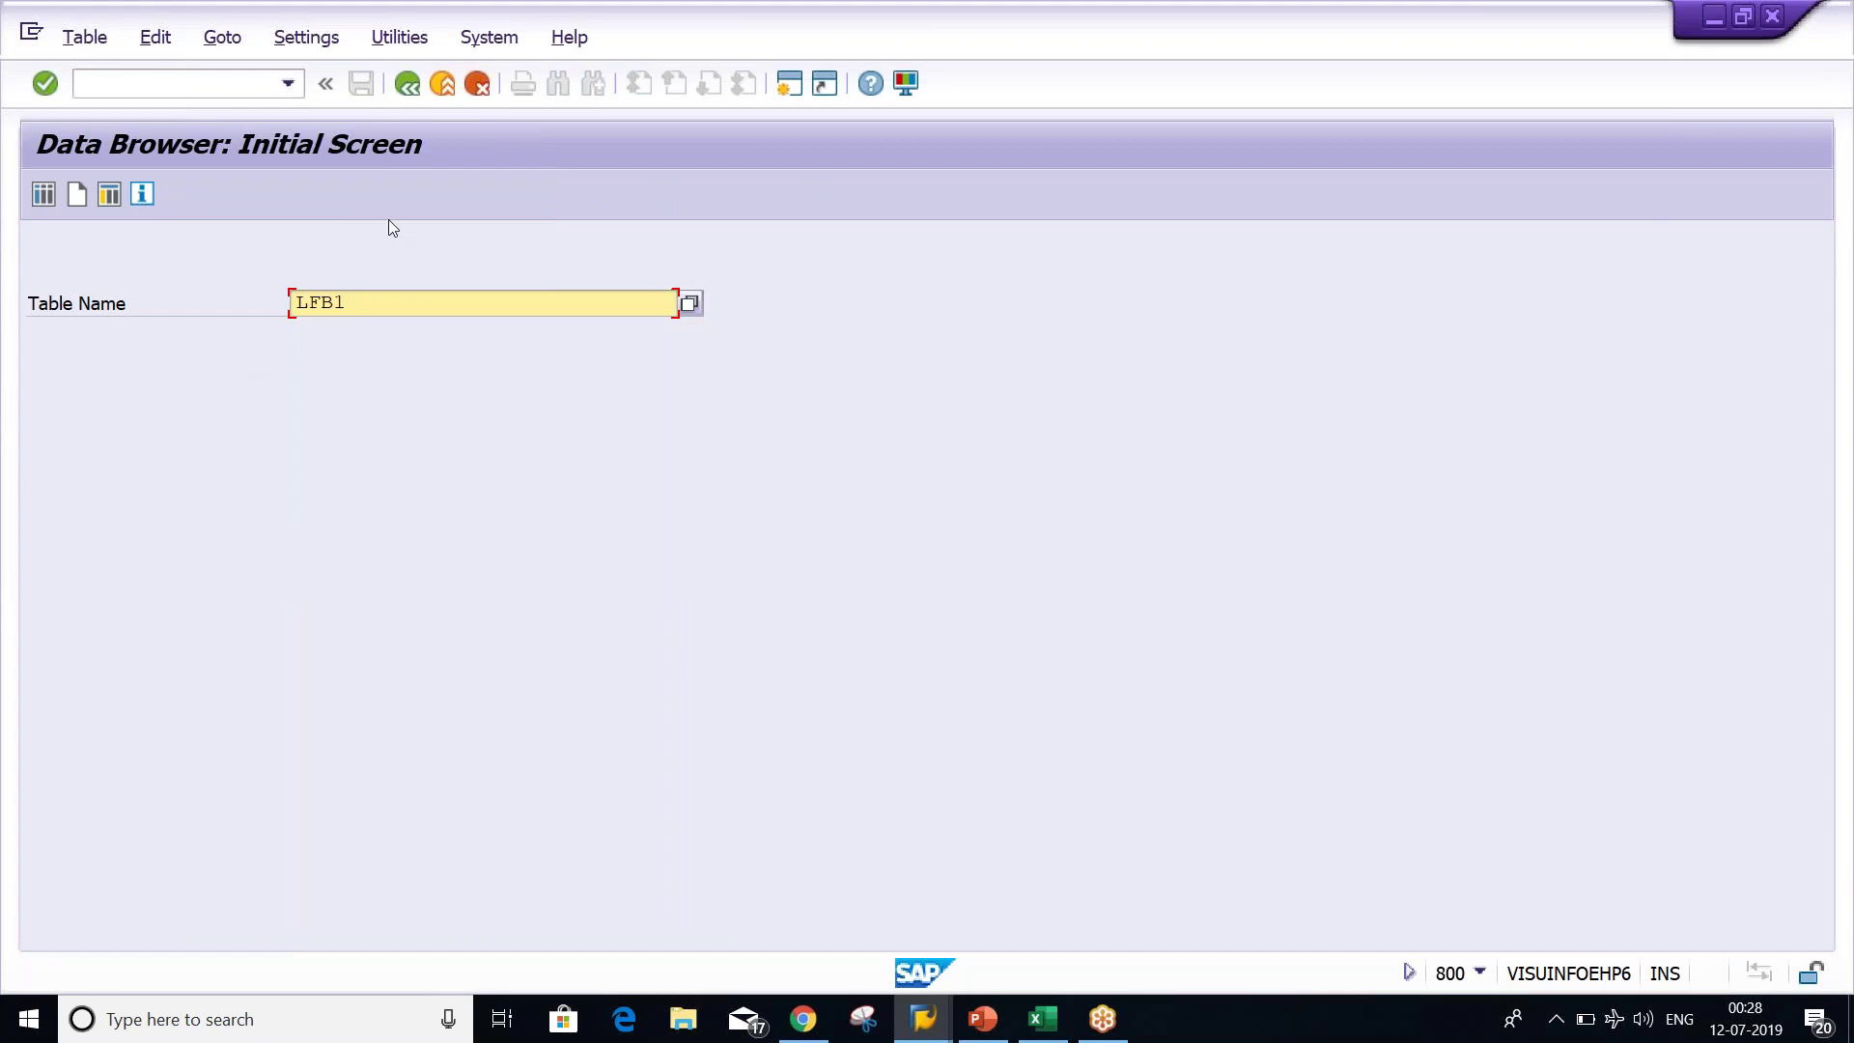
{"action": "key", "text": "Return"}
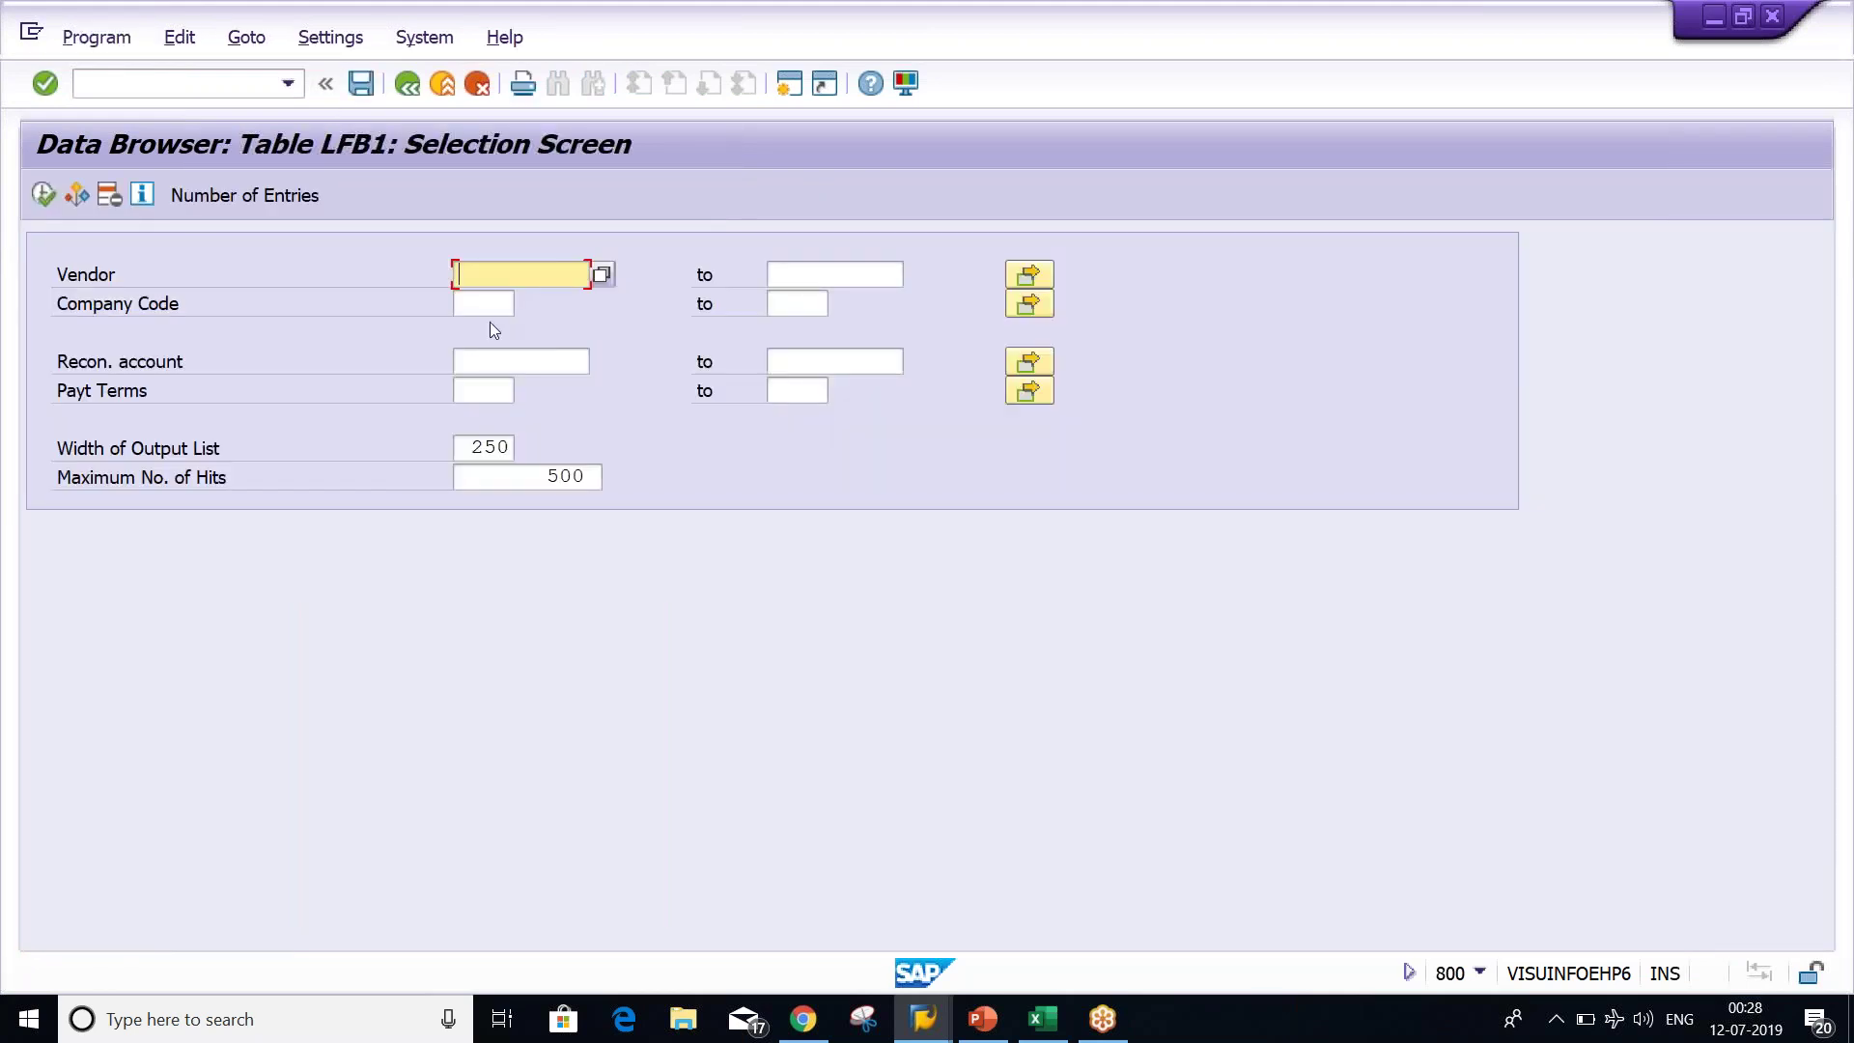
Restrict the LFB1 selection to company code TM20.
{"action": "left_click", "coordinate": [476, 308]}
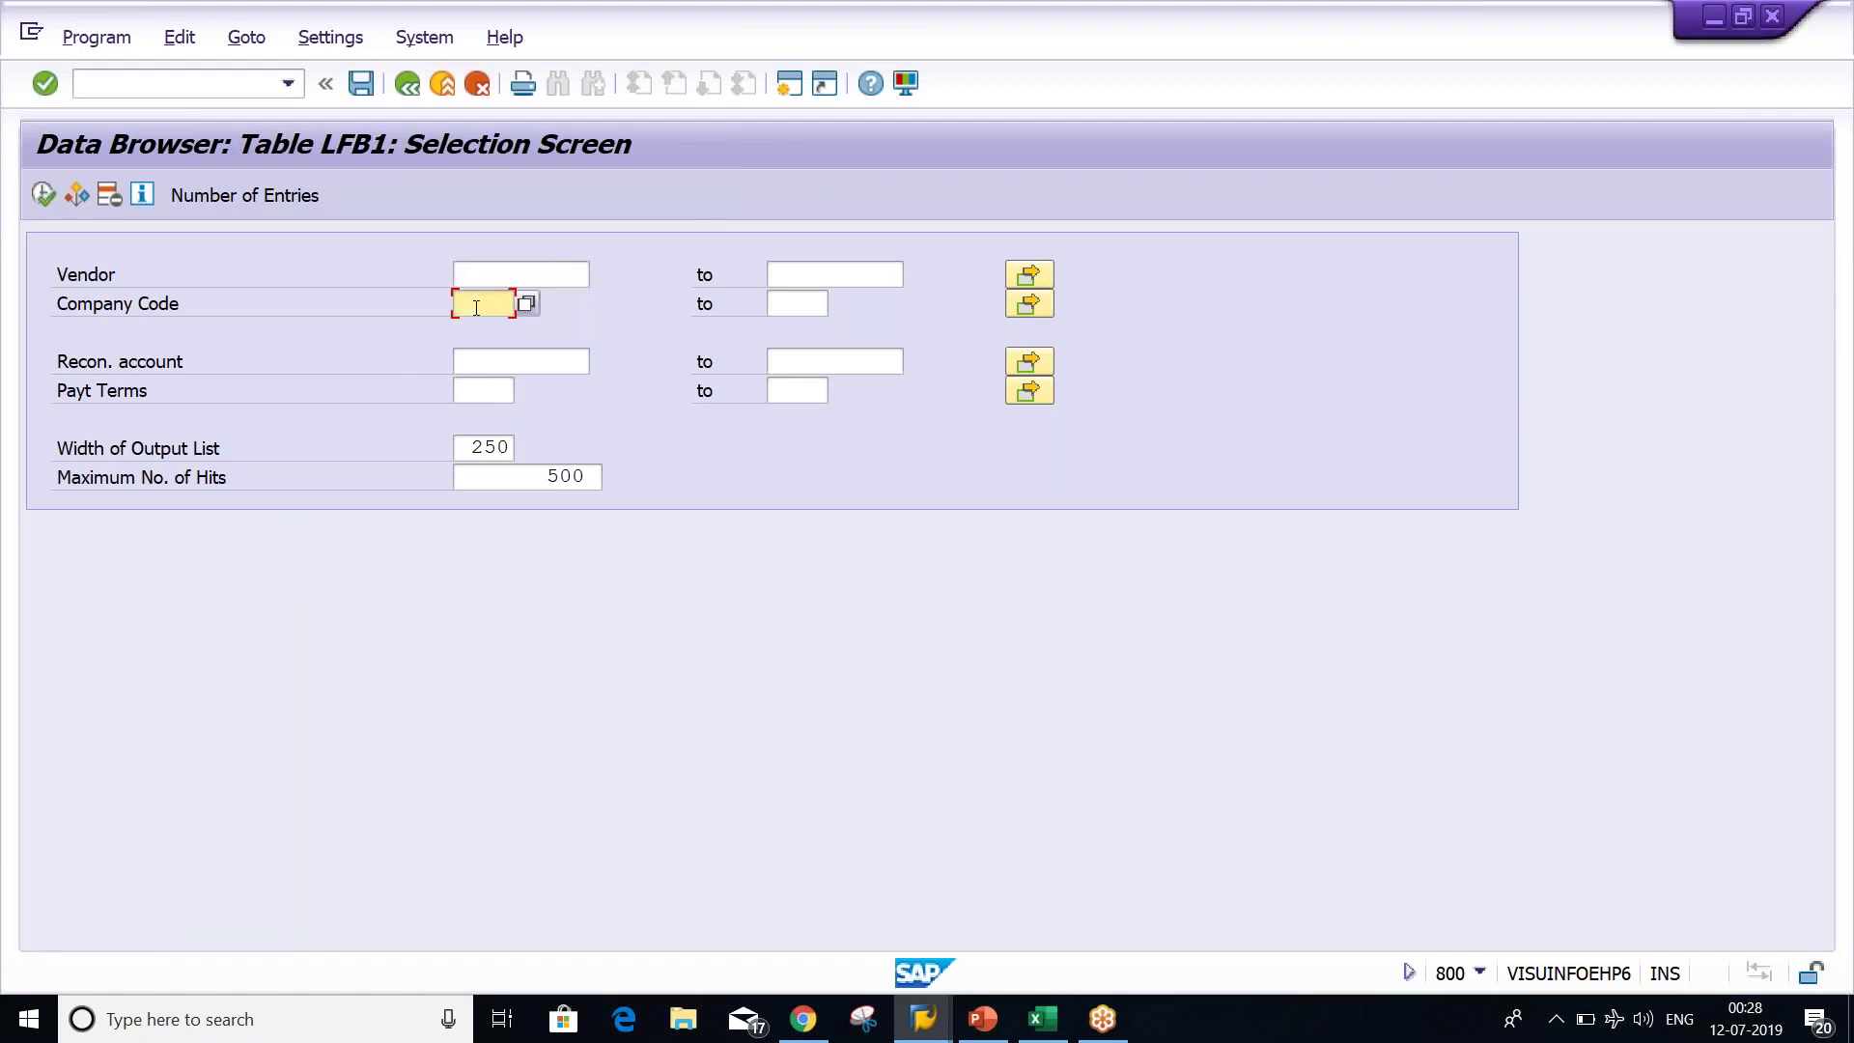
{"action": "left_click", "coordinate": [476, 308]}
{"action": "key", "text": "Down"}
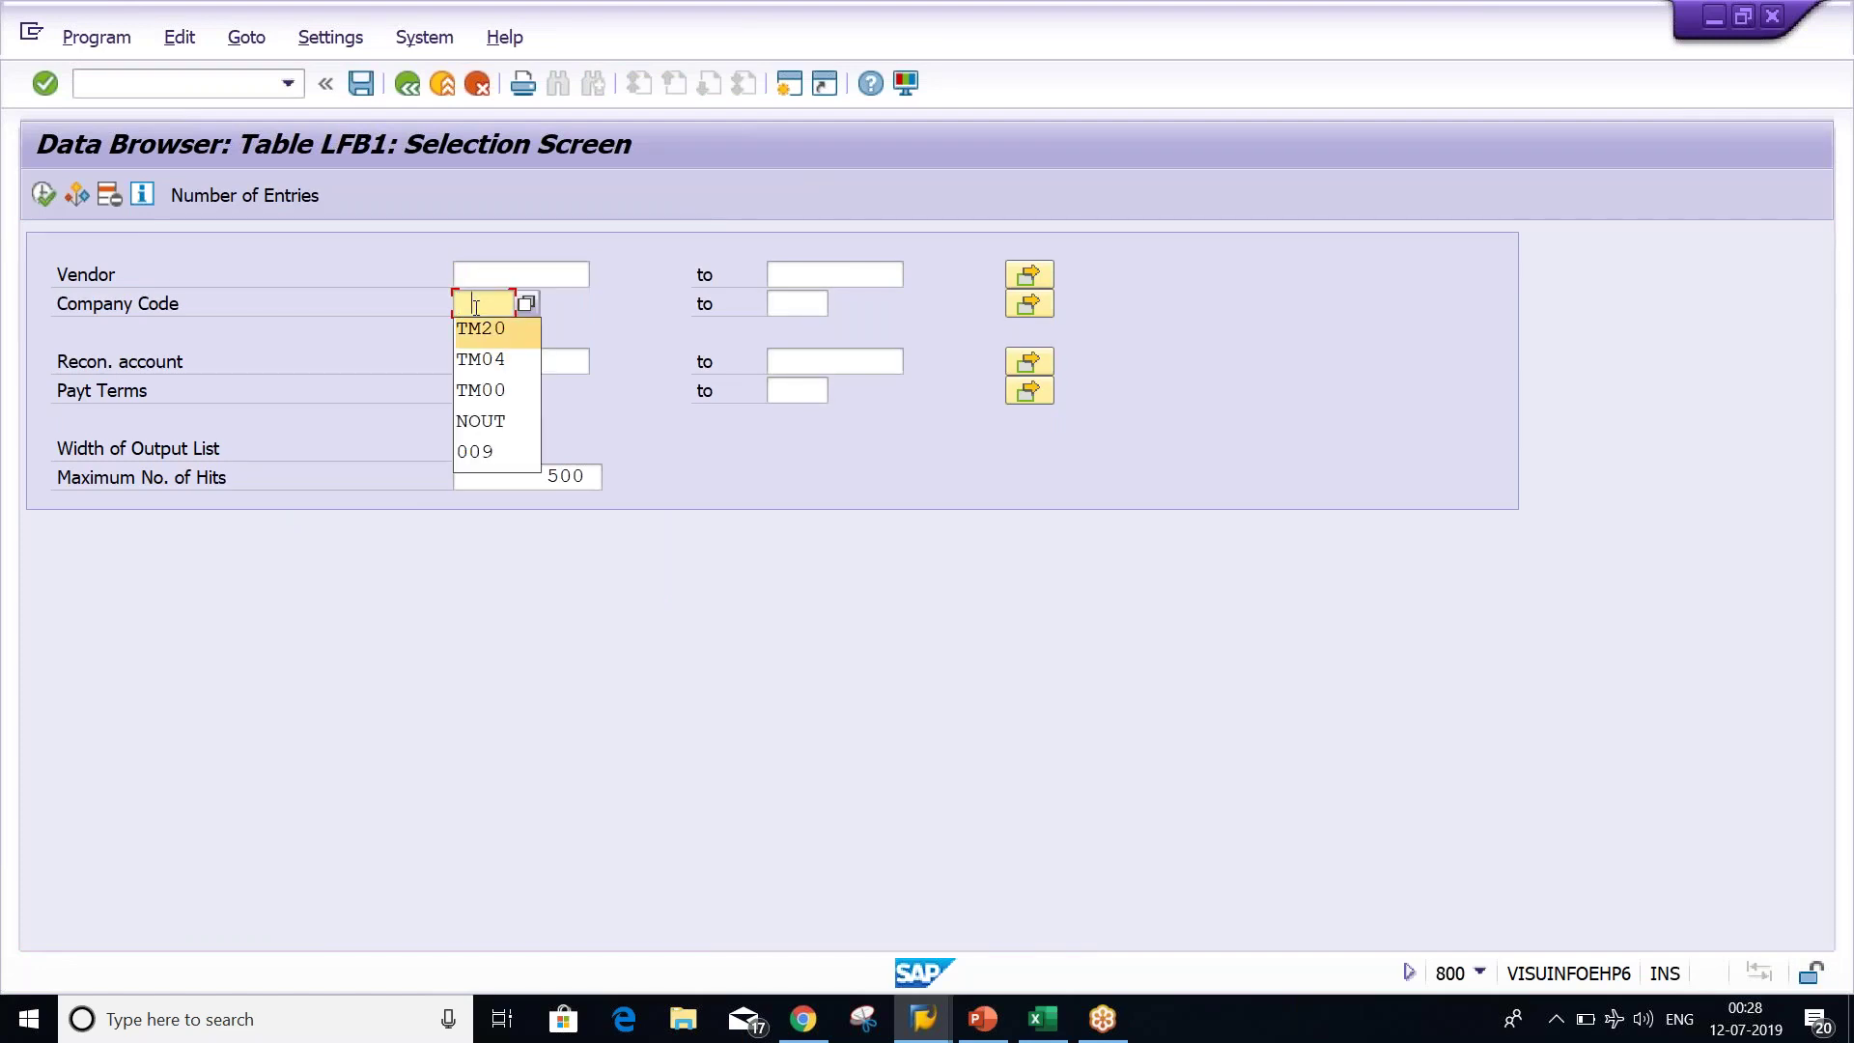
{"action": "key", "text": "Return"}
{"action": "left_click", "coordinate": [488, 272]}
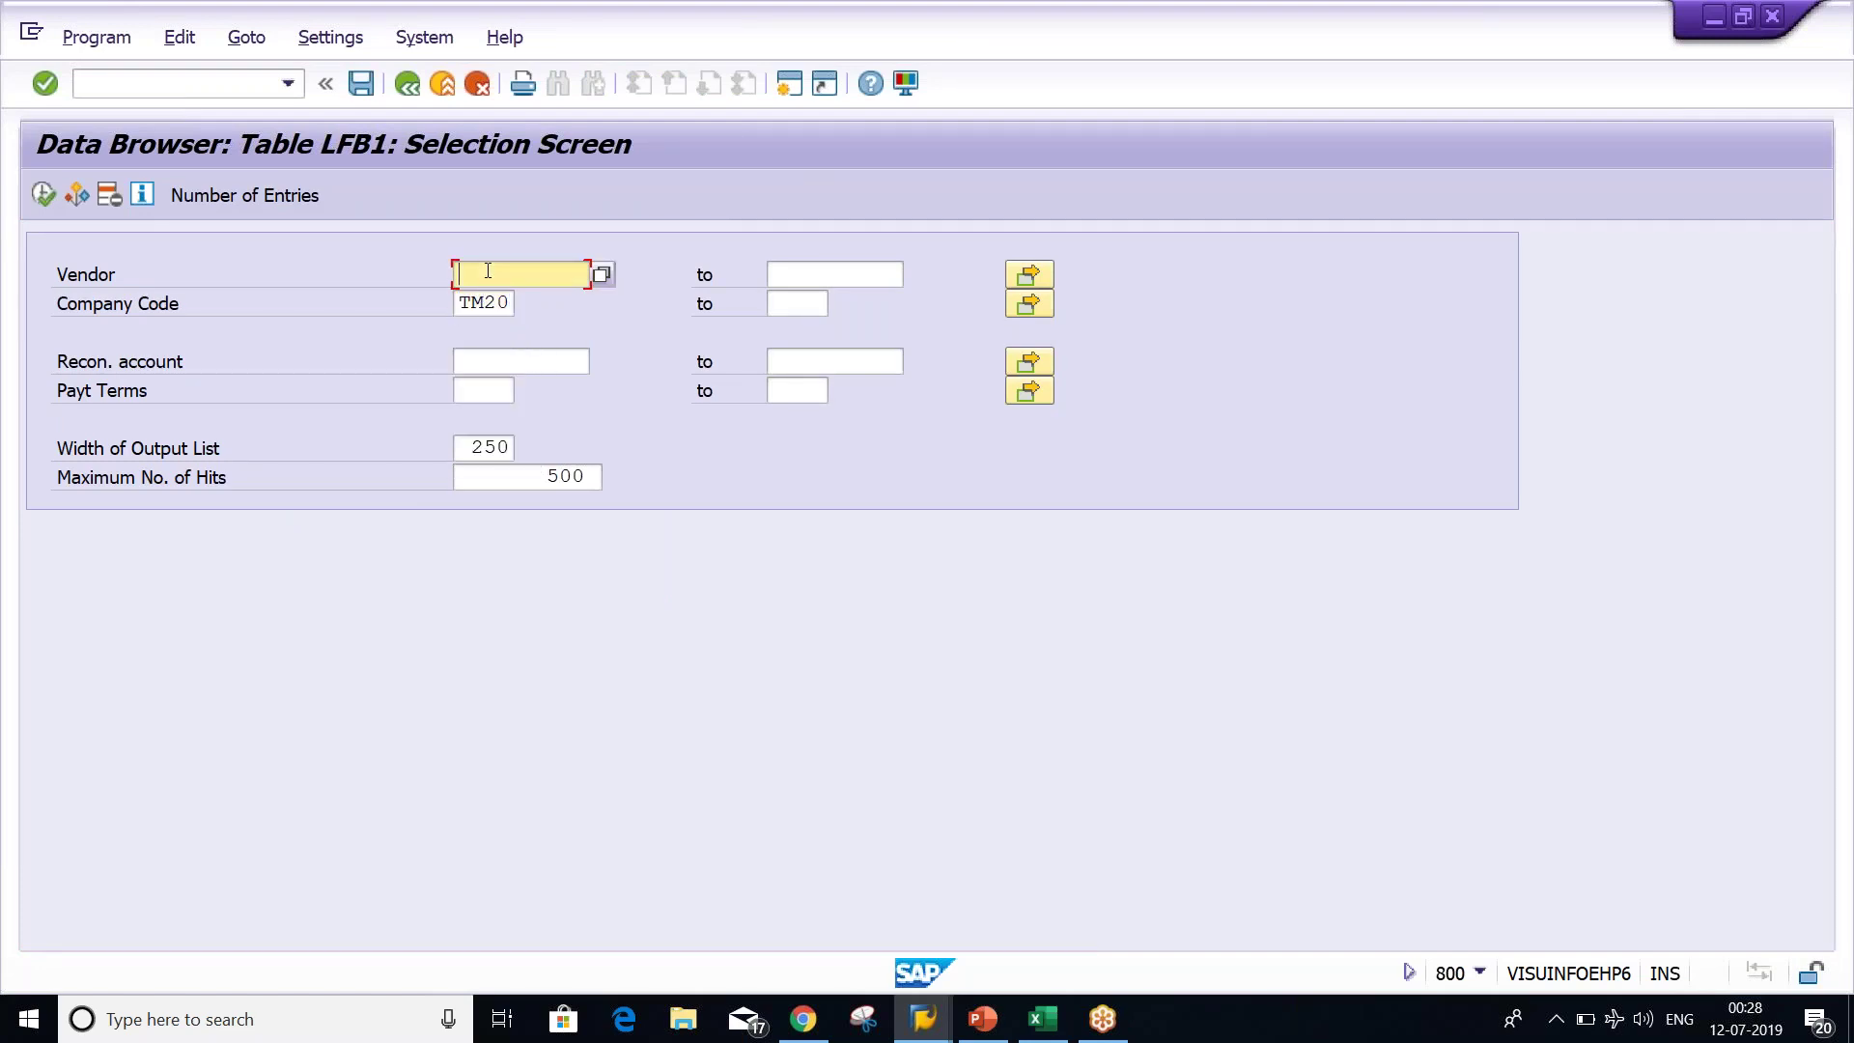
Switch to the Class workbook in Excel, copy the vendor numbers in A2:A6 of Sheet4, and return to SAP.
{"action": "left_click", "coordinate": [1053, 1018]}
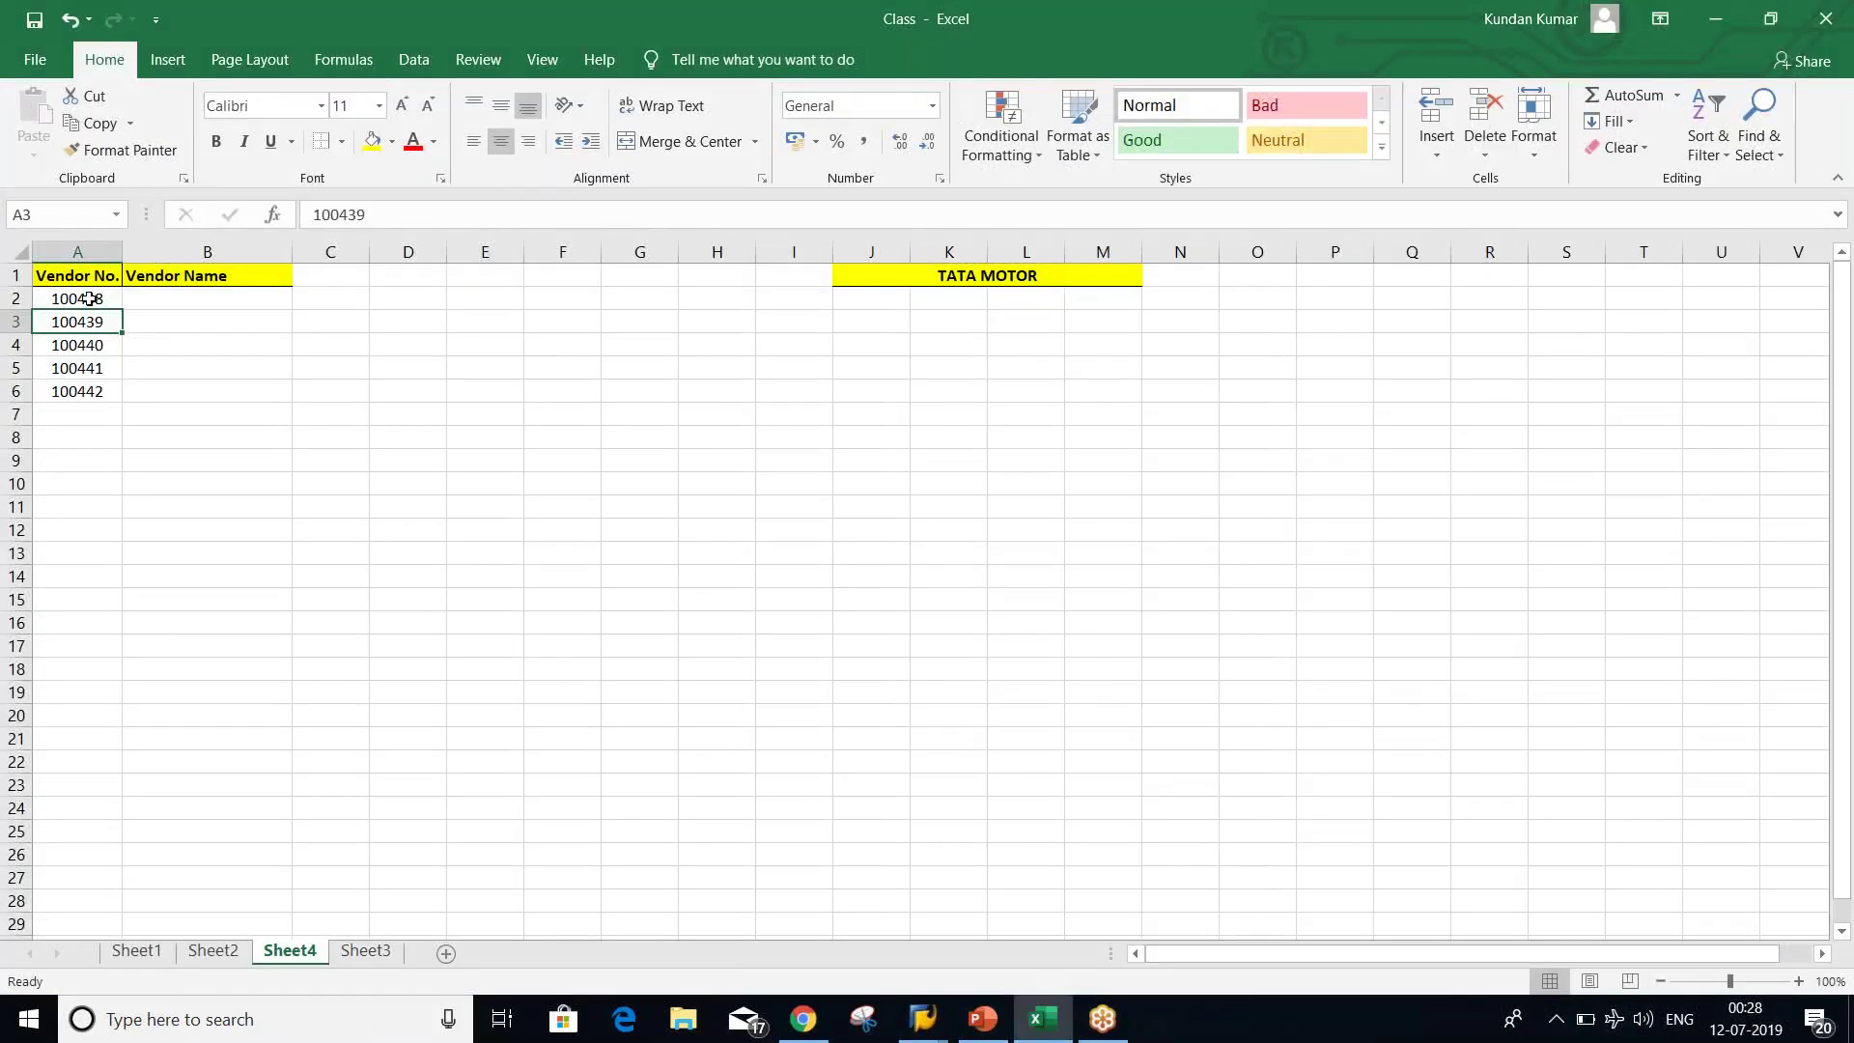
{"action": "left_click_drag", "start_coordinate": [77, 298], "coordinate": [92, 381]}
{"action": "key", "text": "ctrl+c"}
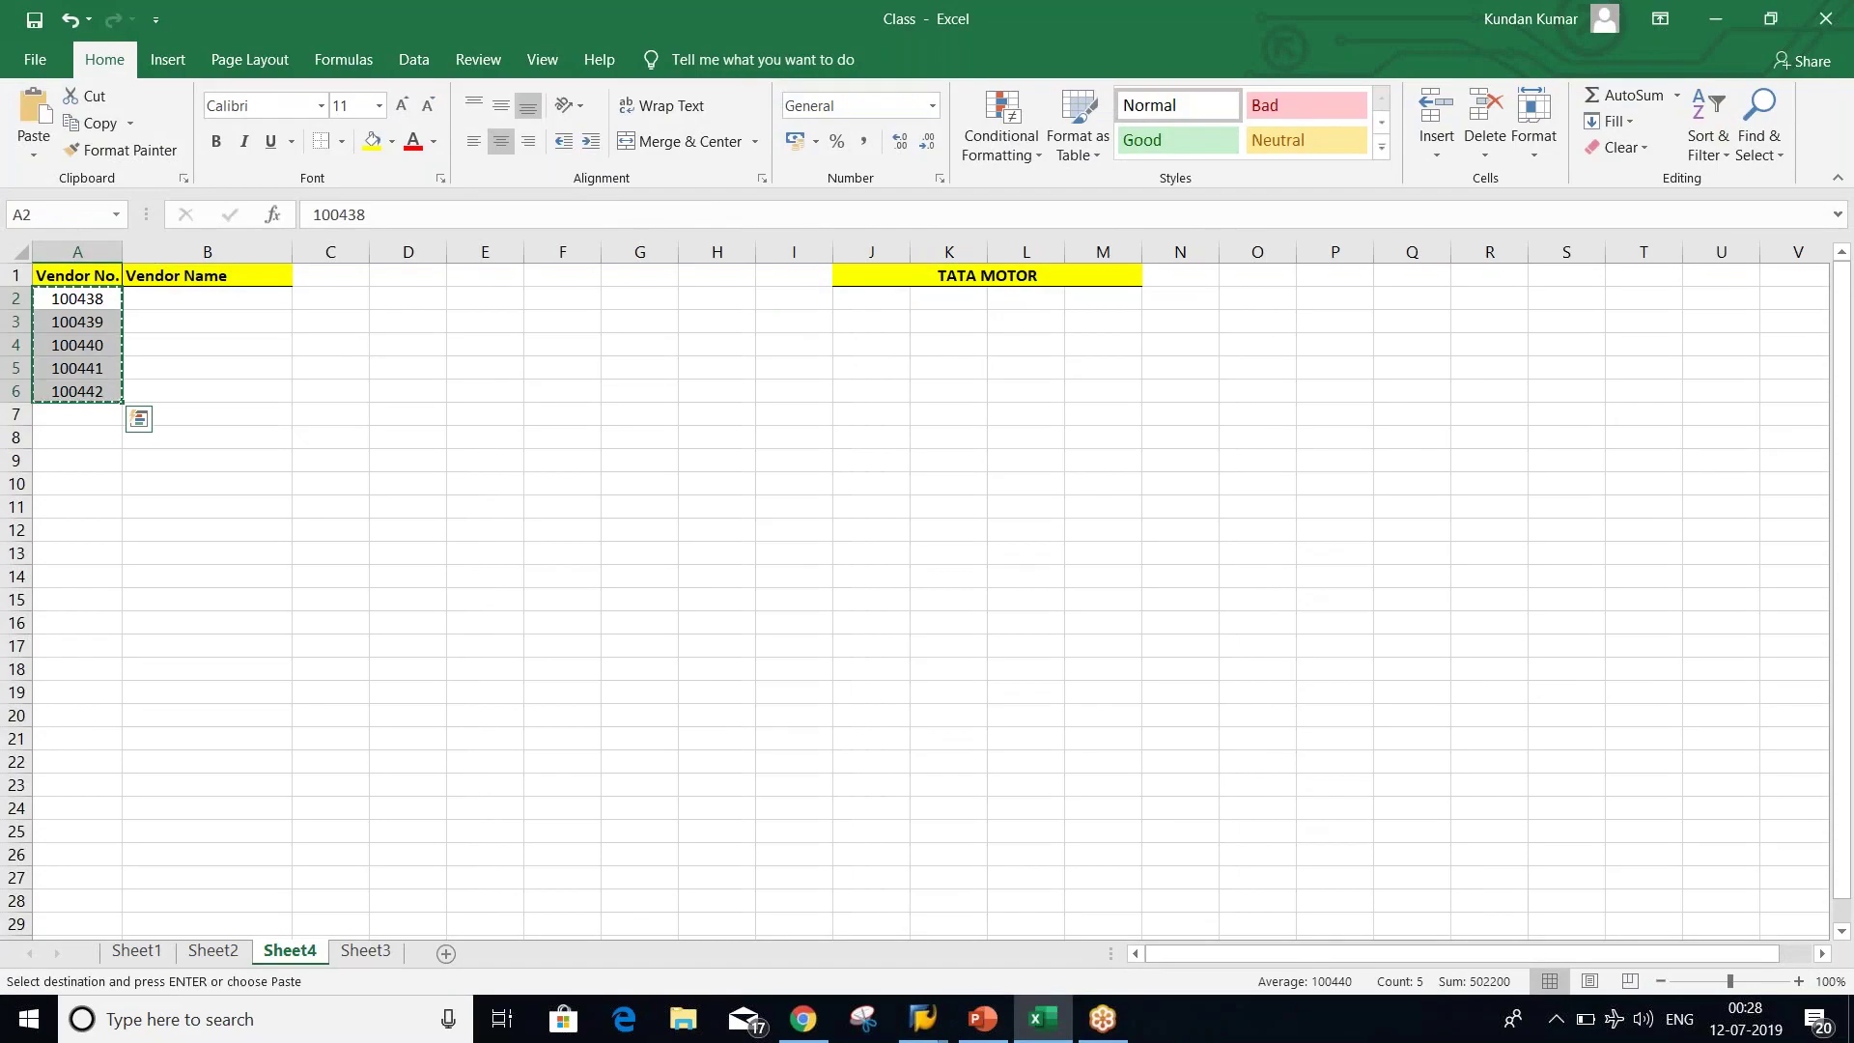
{"action": "key", "text": "alt+Tab"}
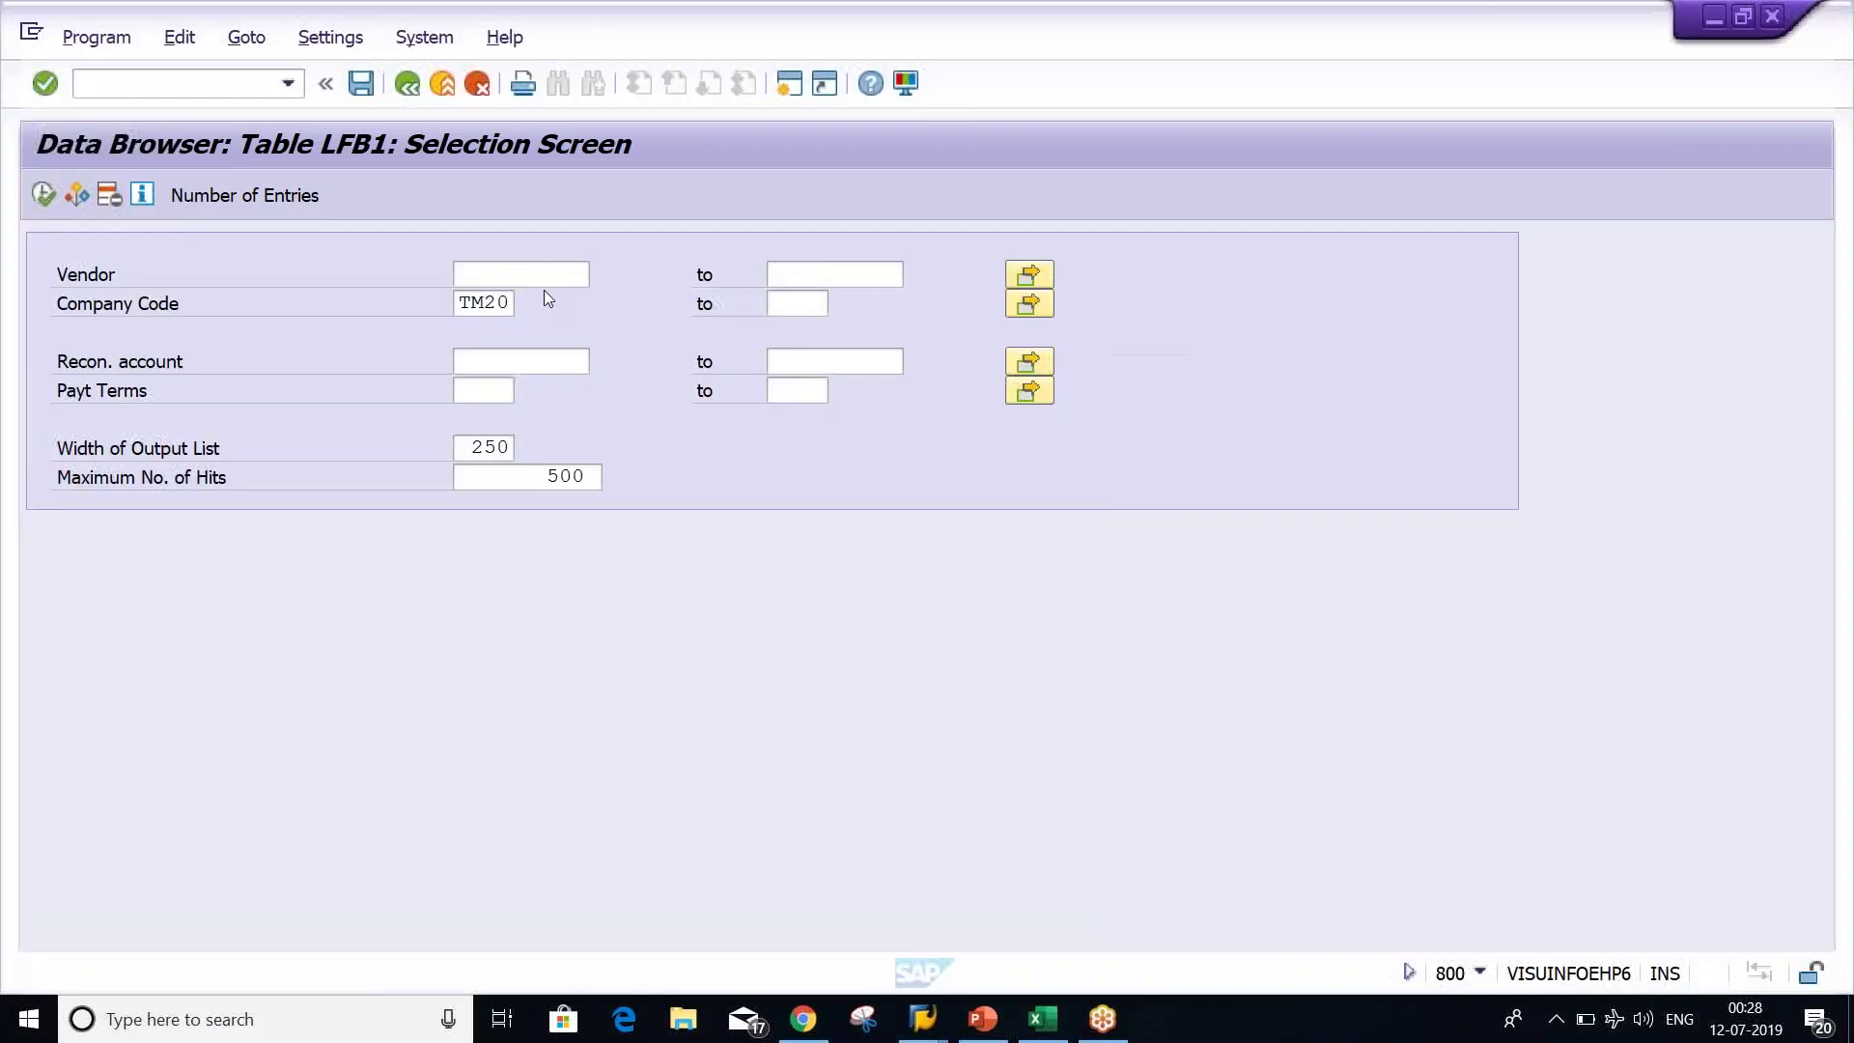
Upload the copied vendor numbers into the vendor multiple selection and display the matching LFB1 entries.
{"action": "left_click", "coordinate": [1028, 274]}
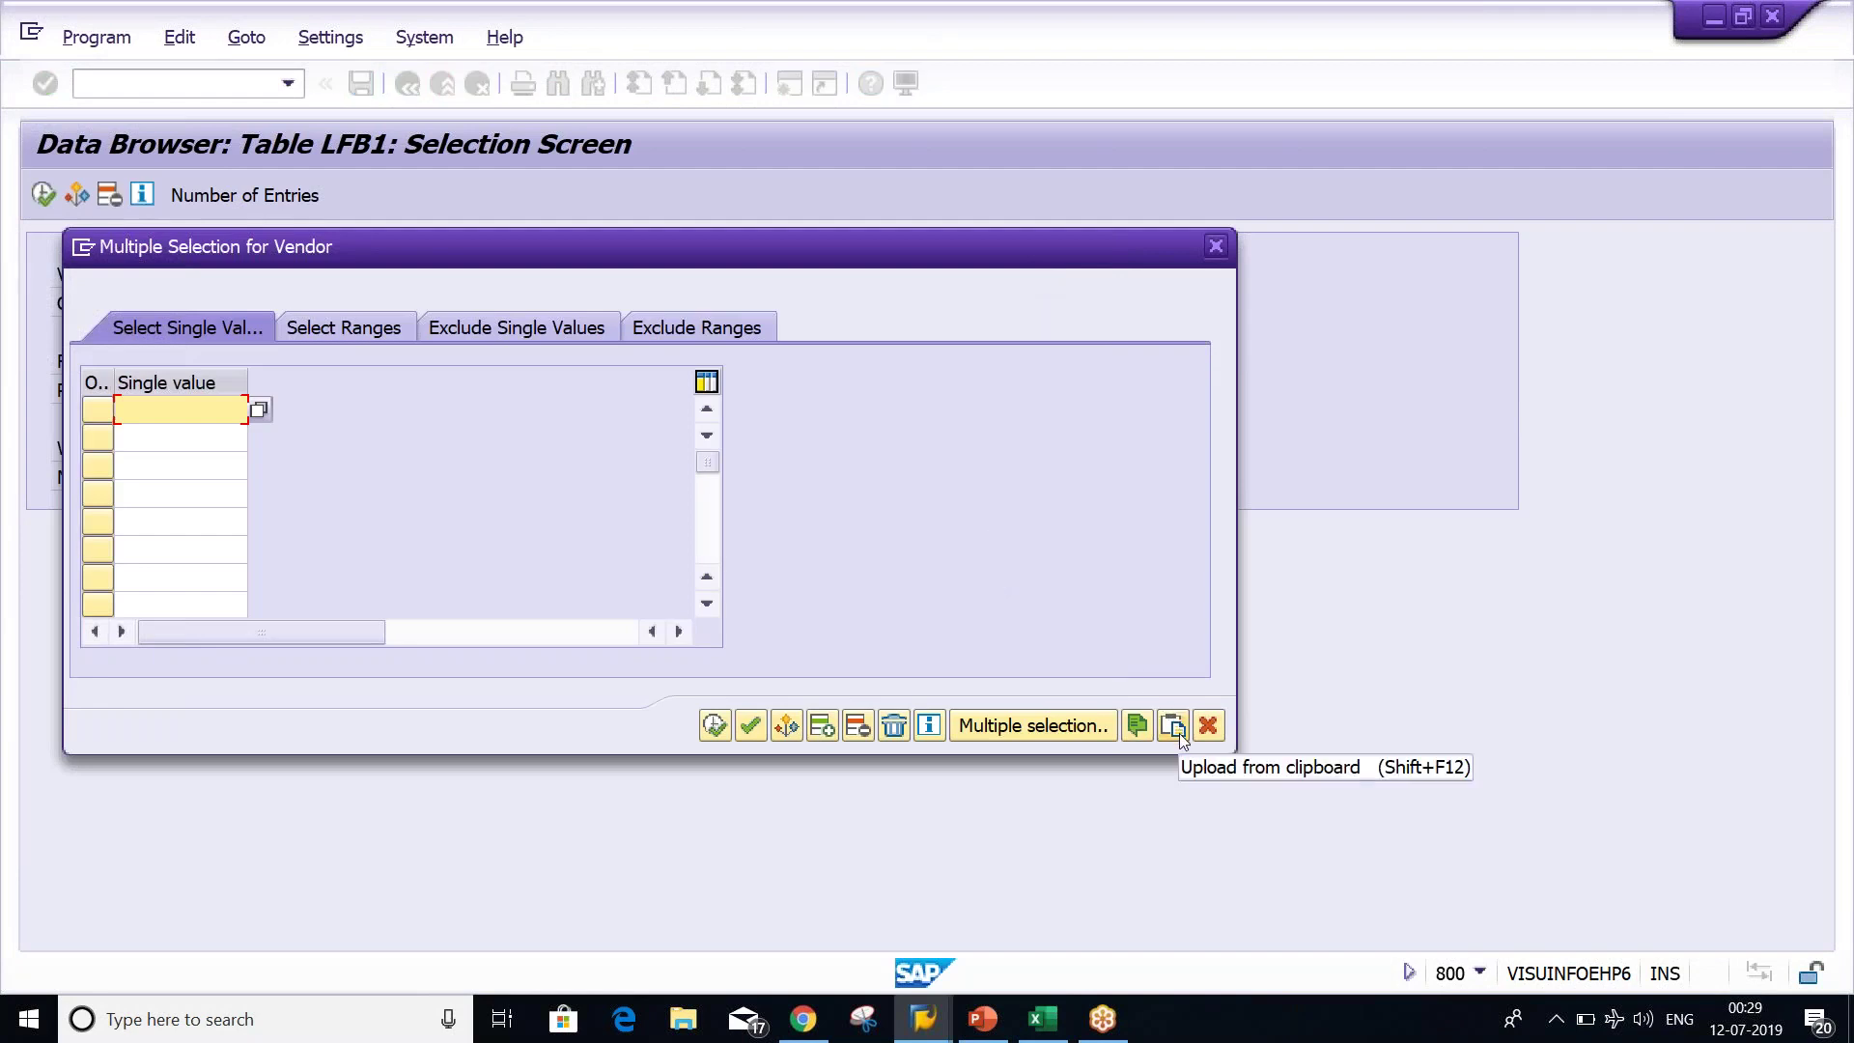
{"action": "left_click", "coordinate": [1173, 725]}
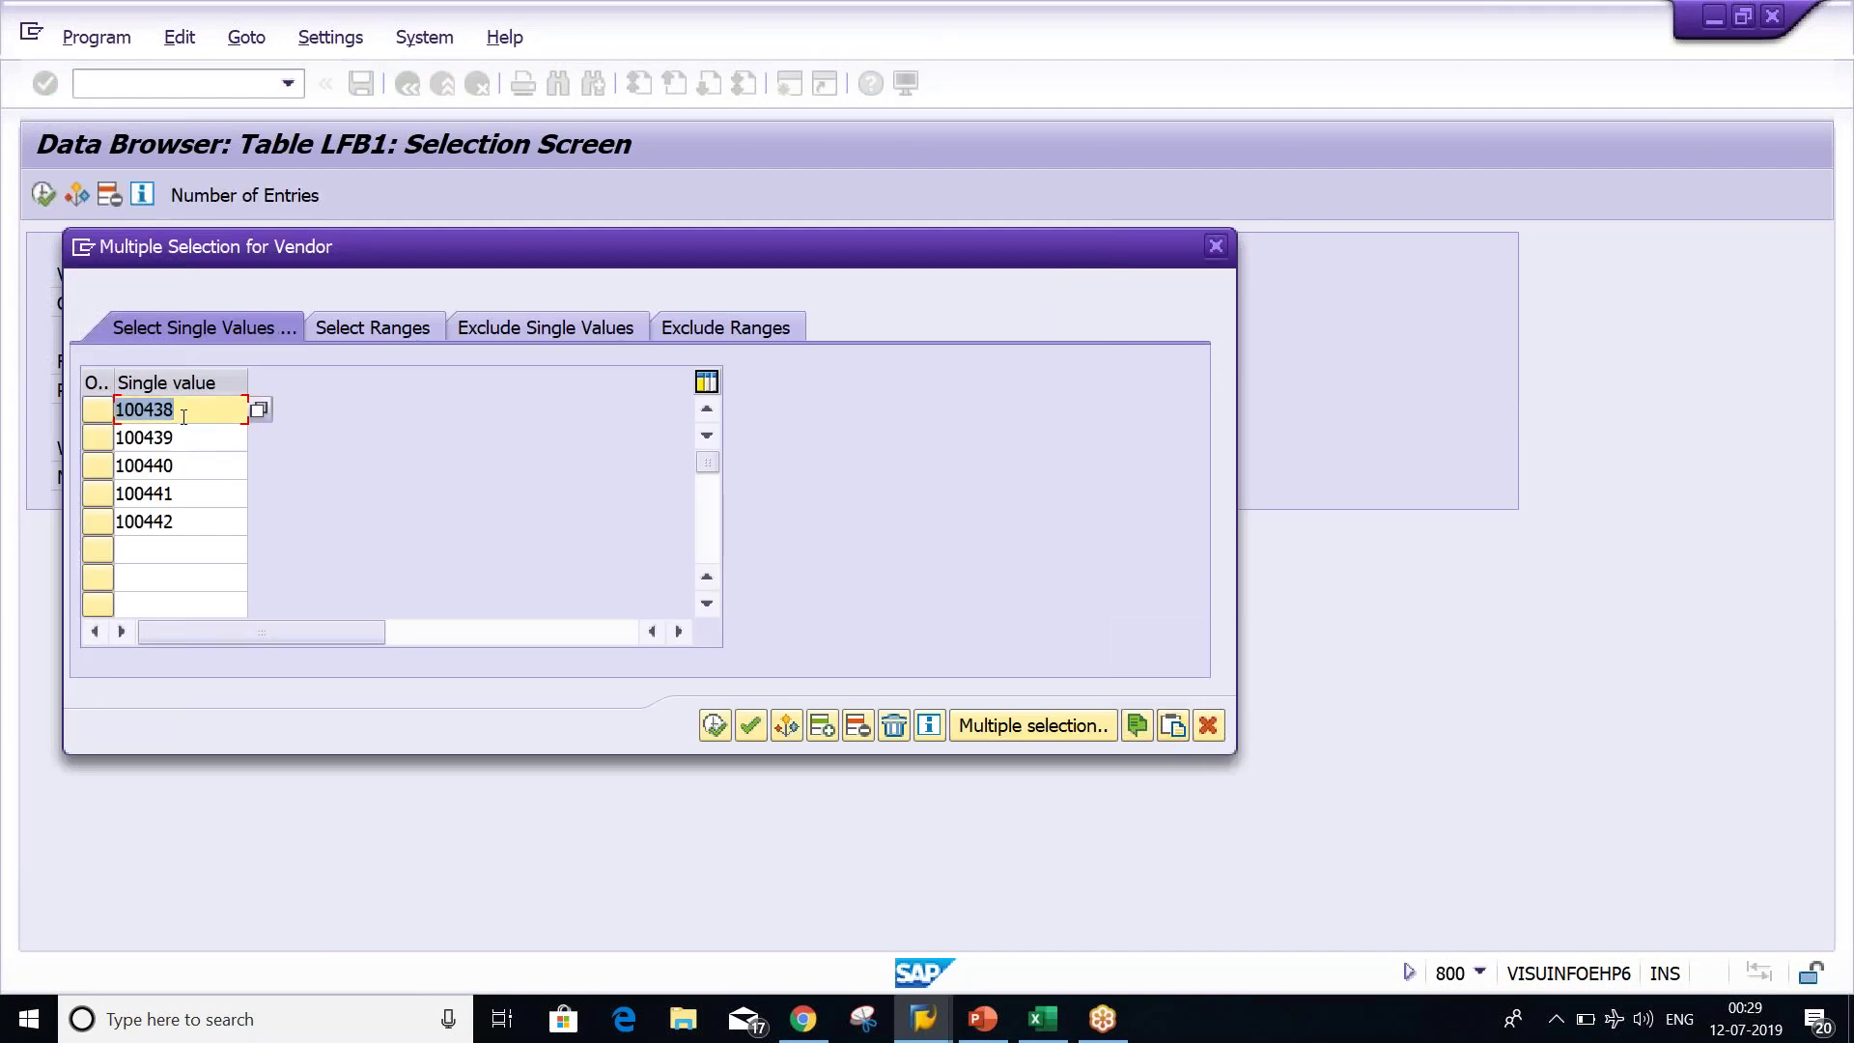
{"action": "left_click", "coordinate": [711, 726]}
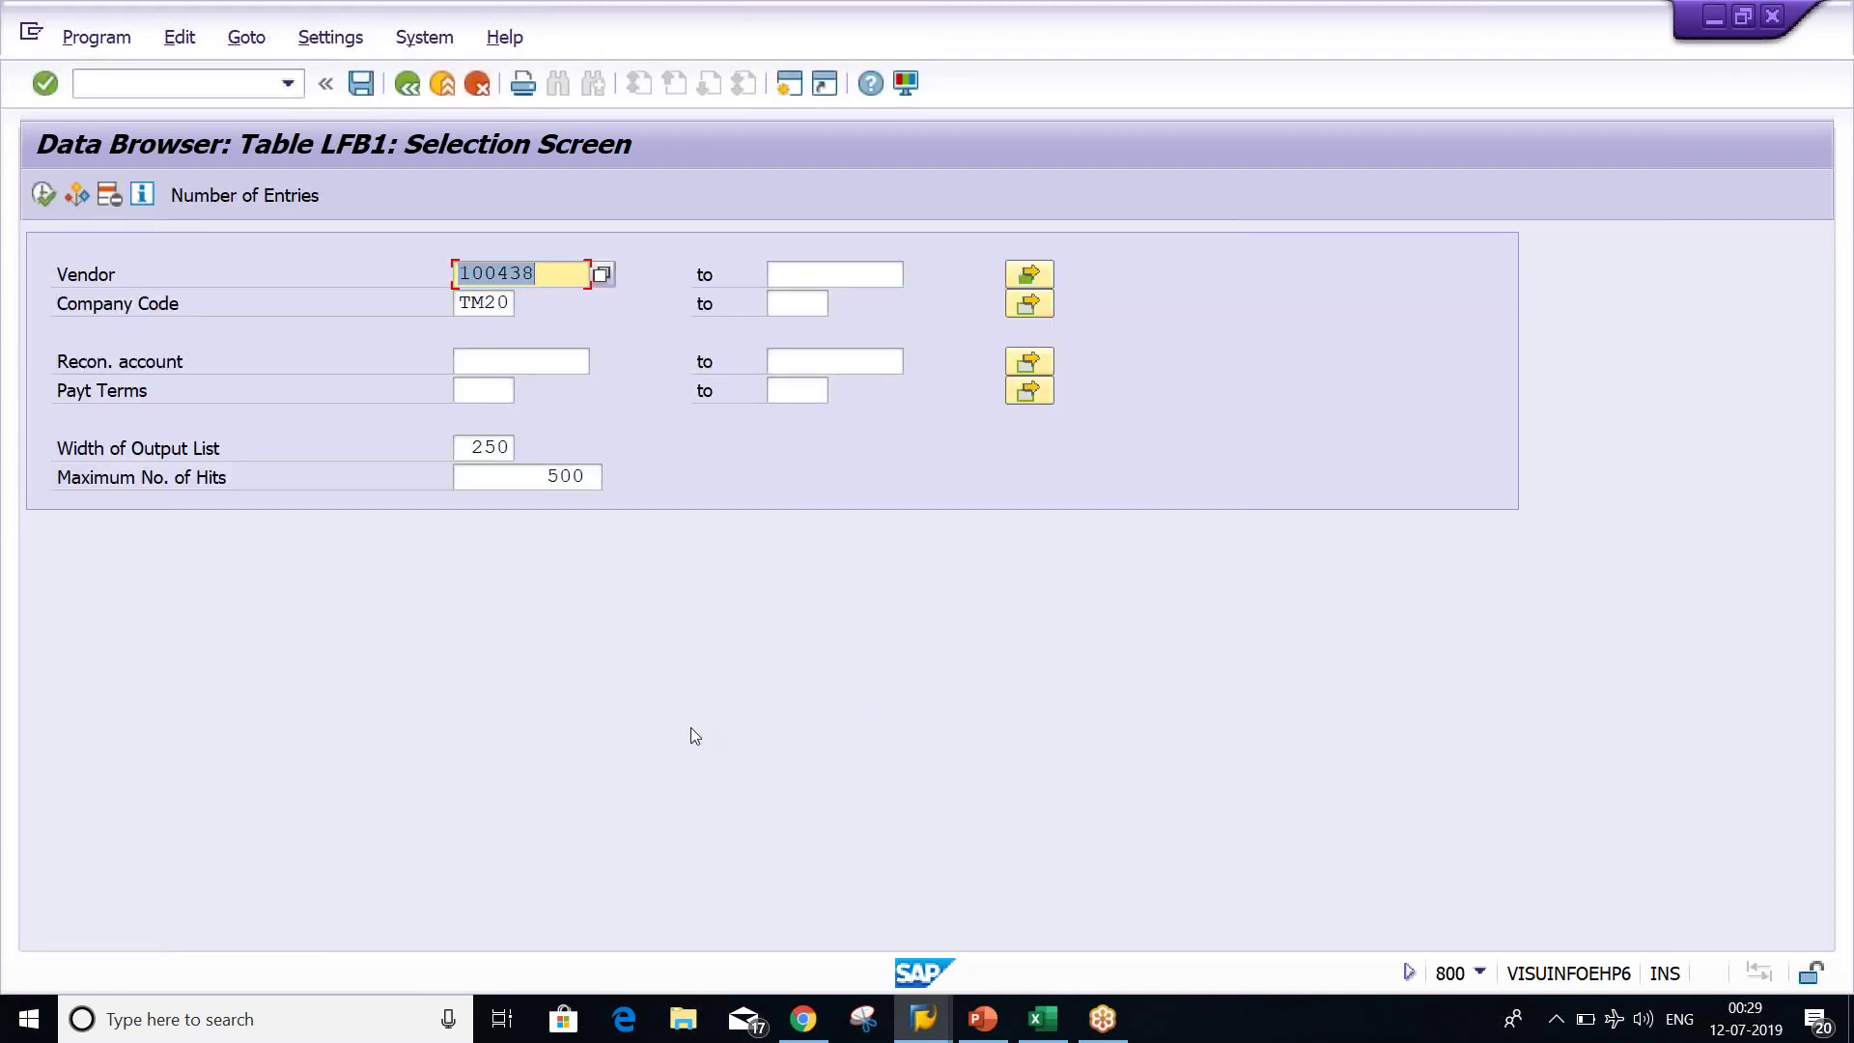
{"action": "left_click", "coordinate": [44, 196]}
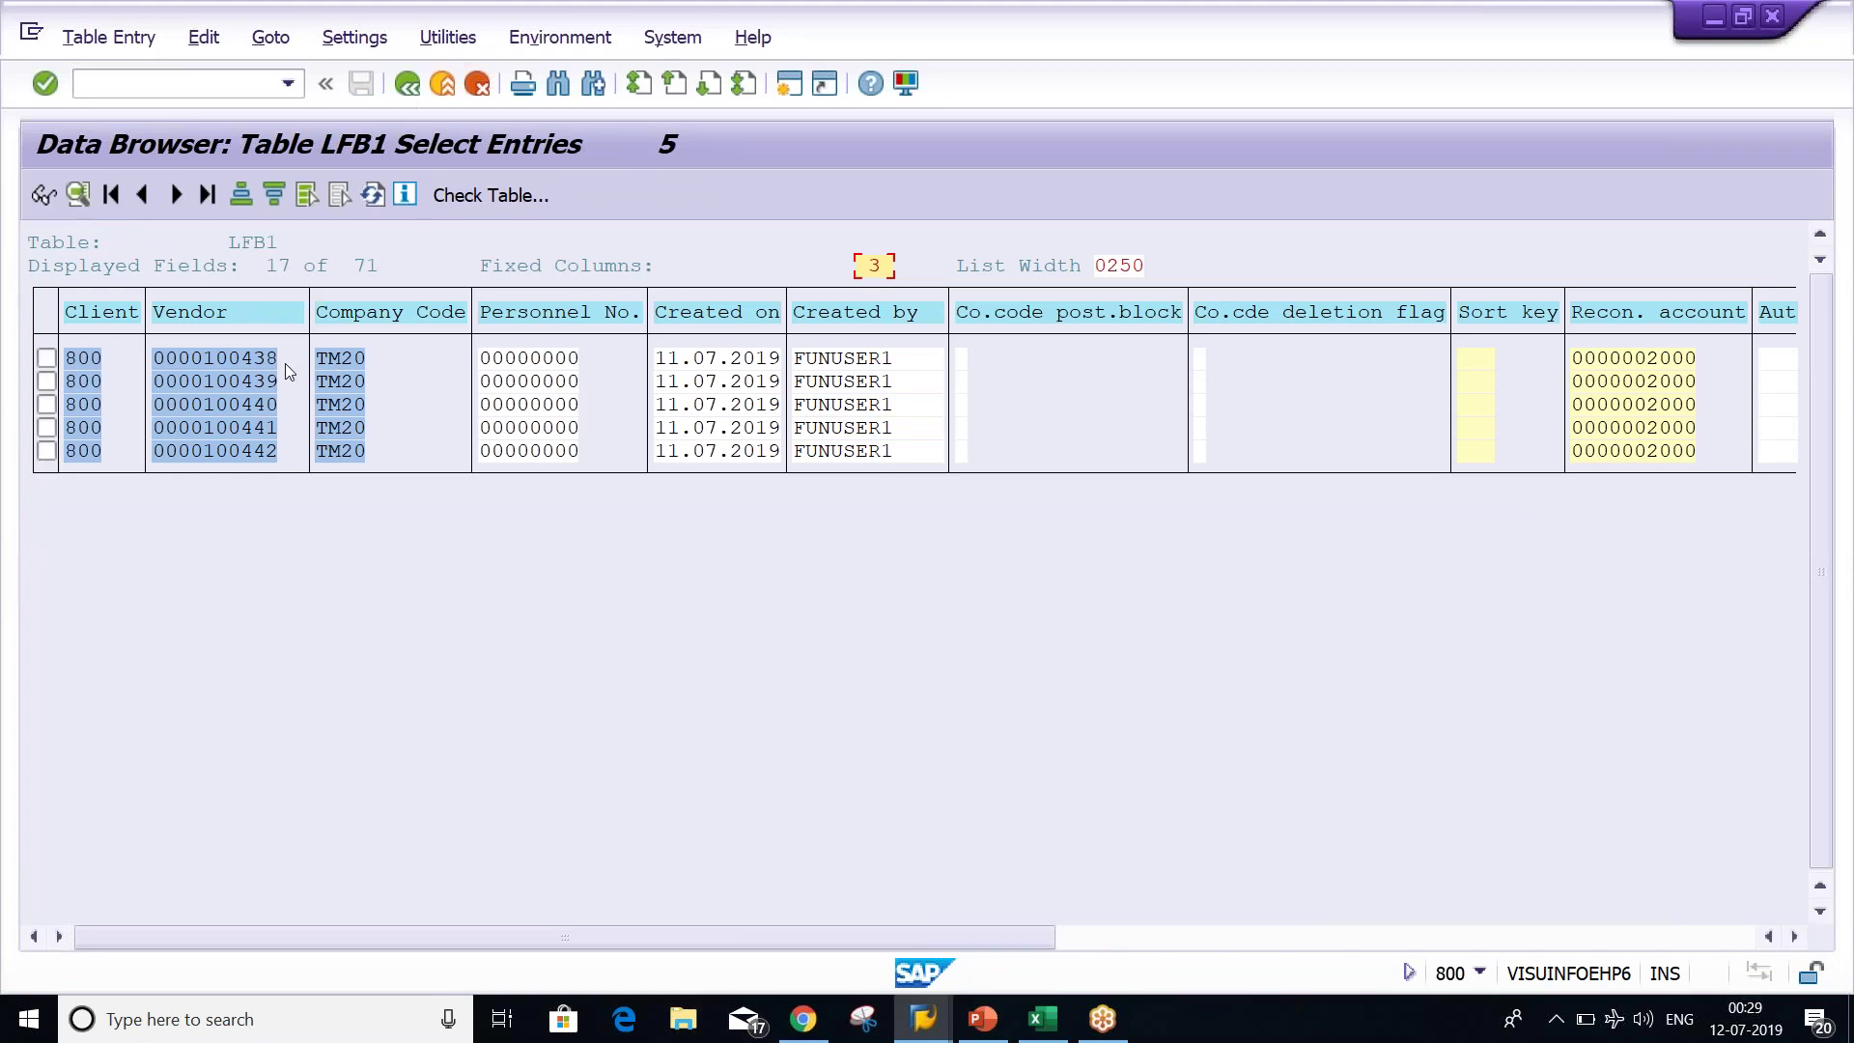
Return to the selection screen, clear the company code, and display the LFB1 entries for the same vendors.
{"action": "left_click", "coordinate": [407, 85]}
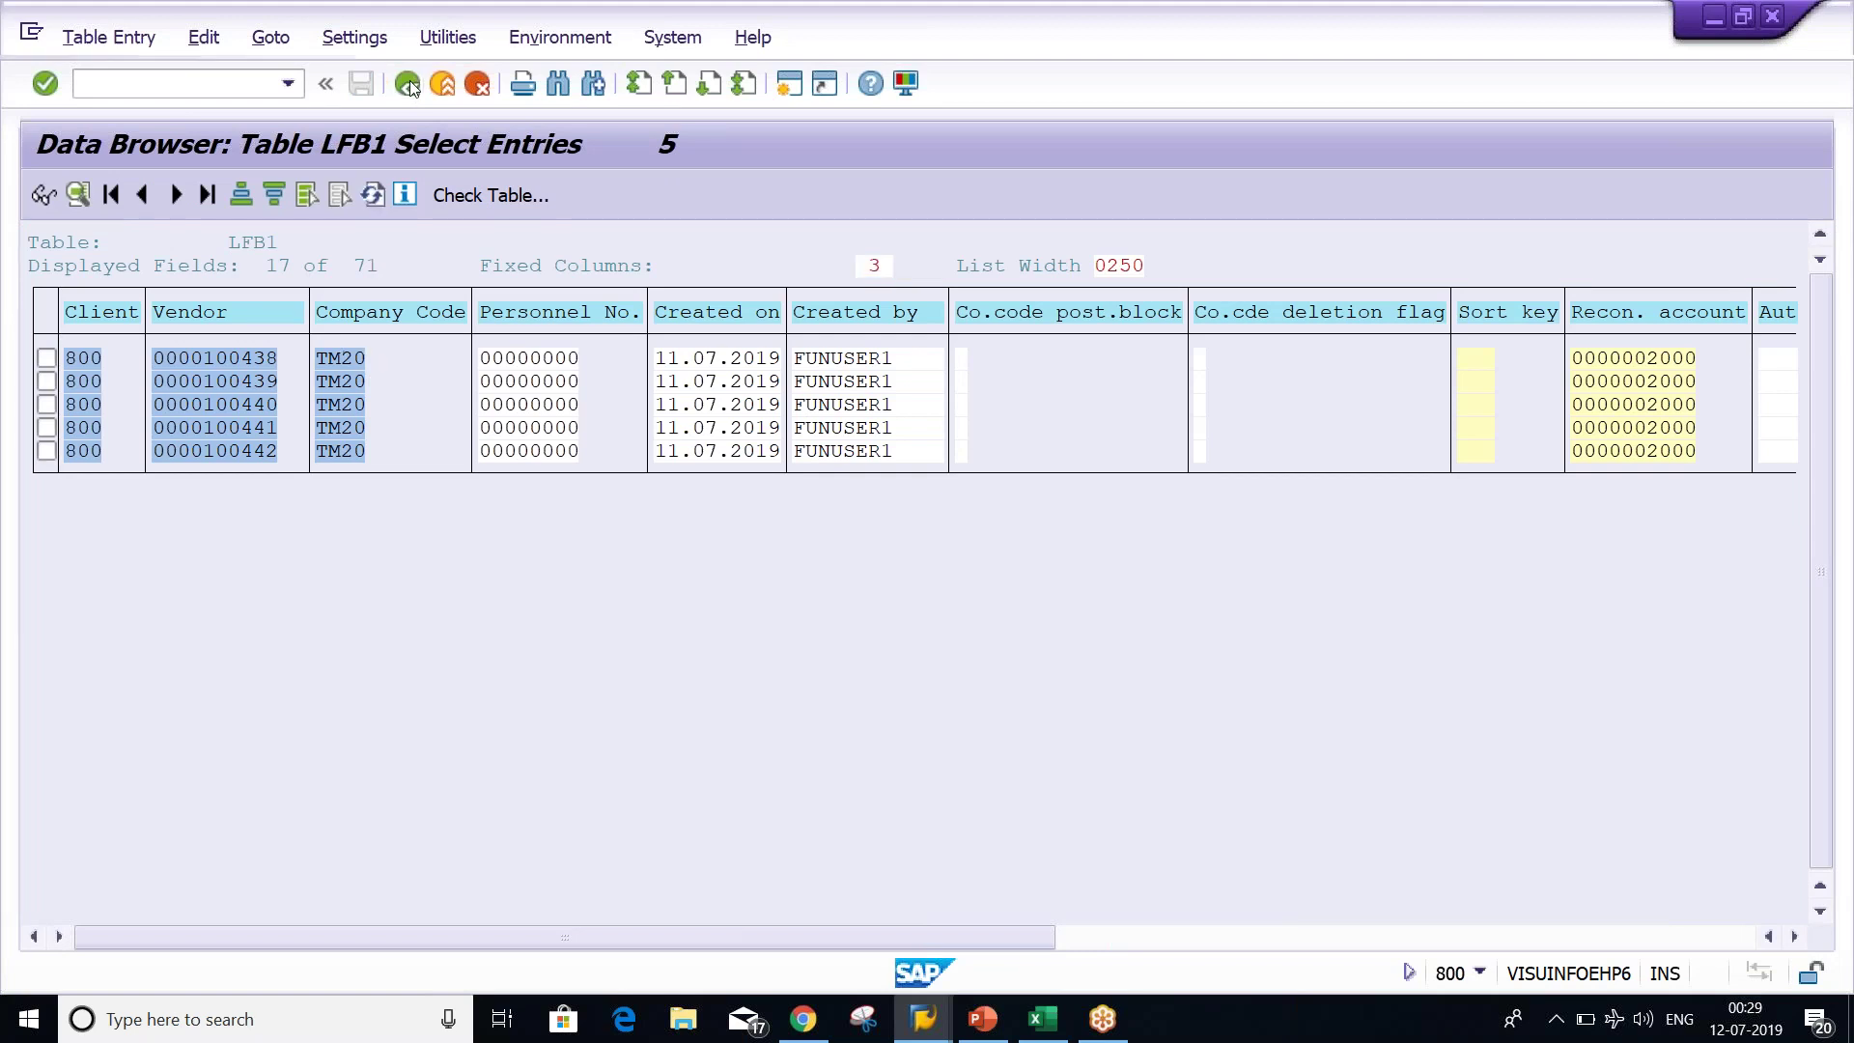
{"action": "double_click", "coordinate": [489, 302]}
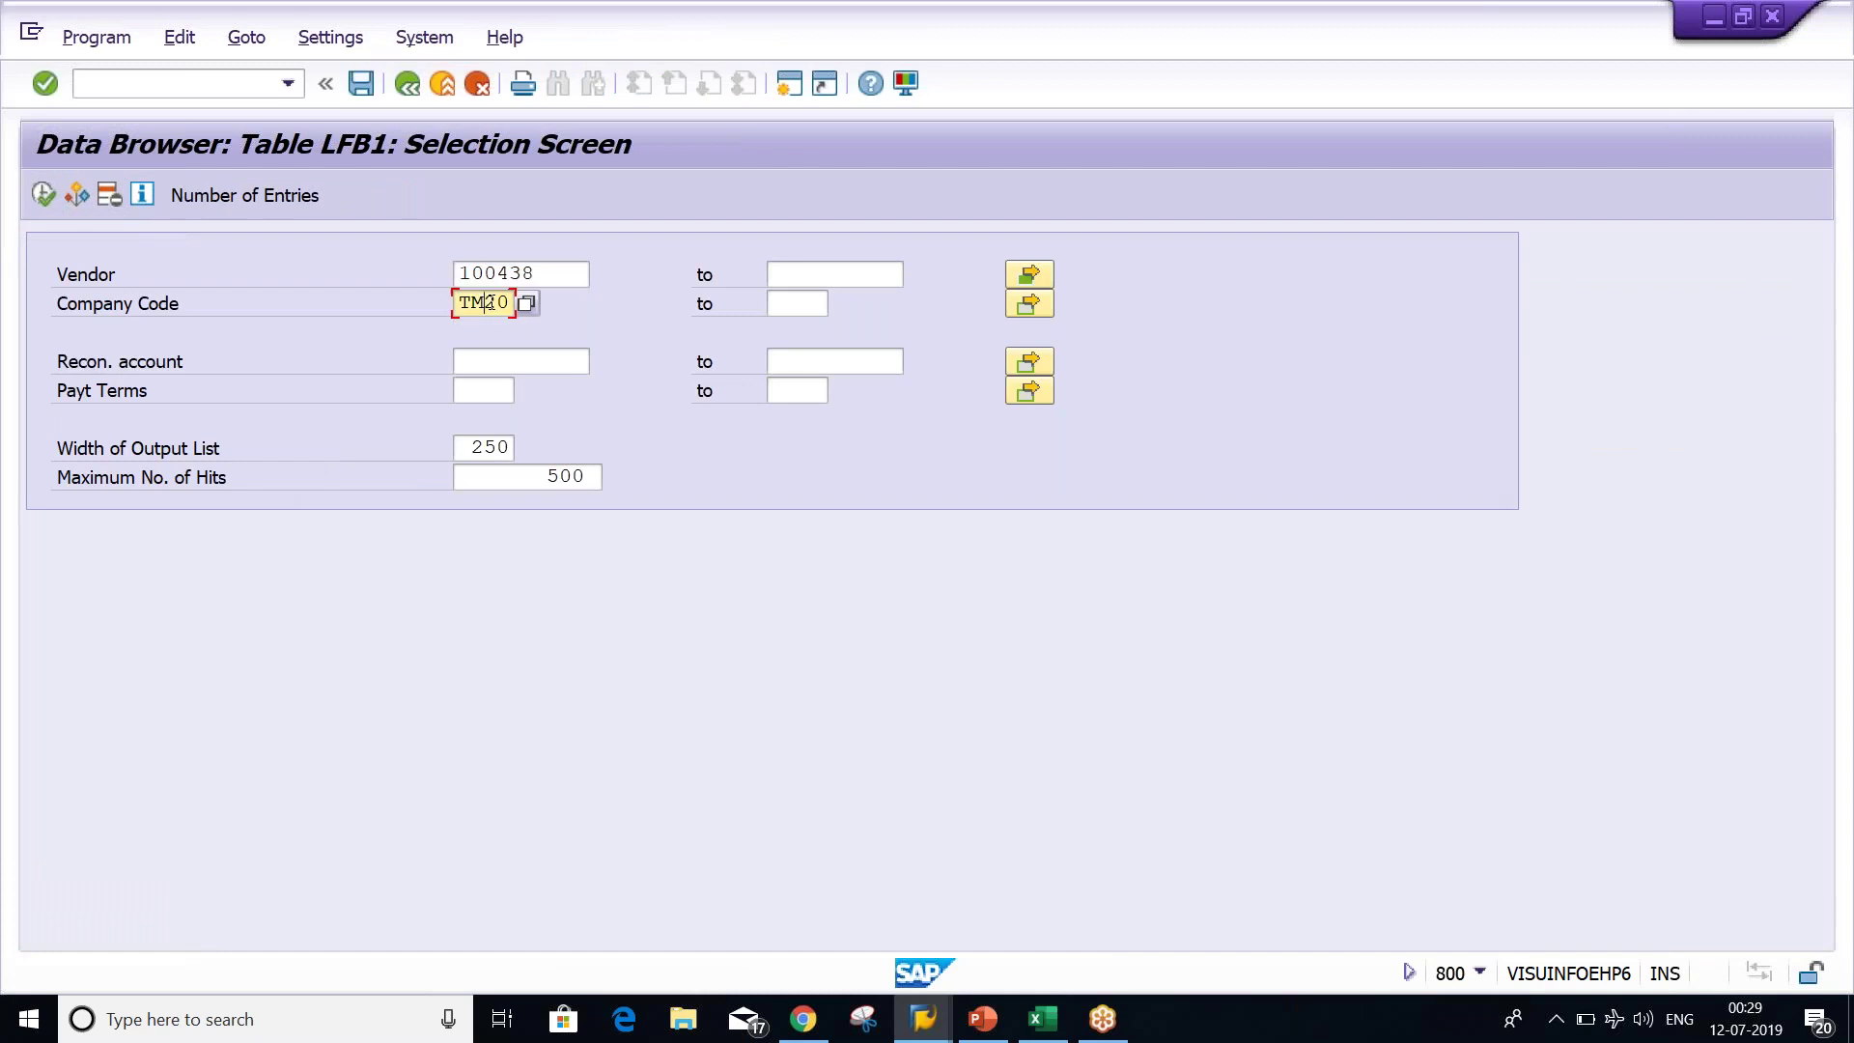
{"action": "key", "text": "BackSpace"}
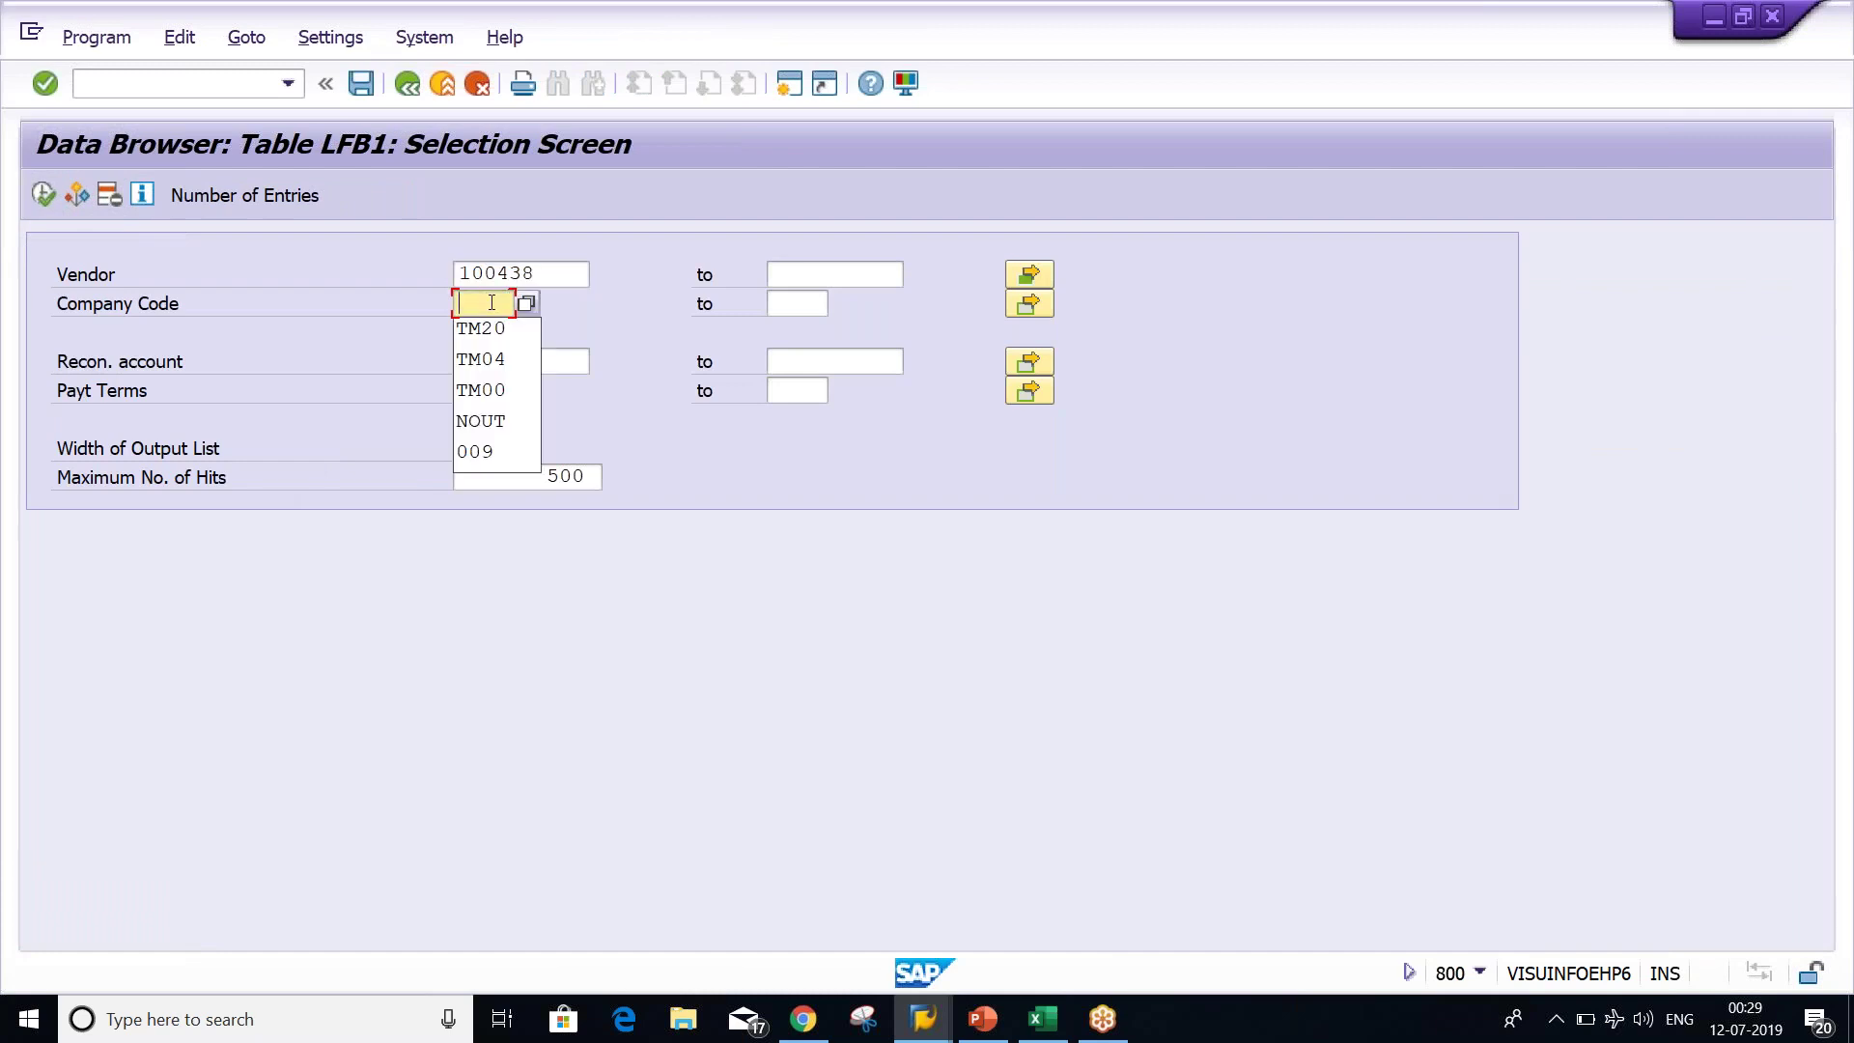
{"action": "left_click", "coordinate": [49, 195]}
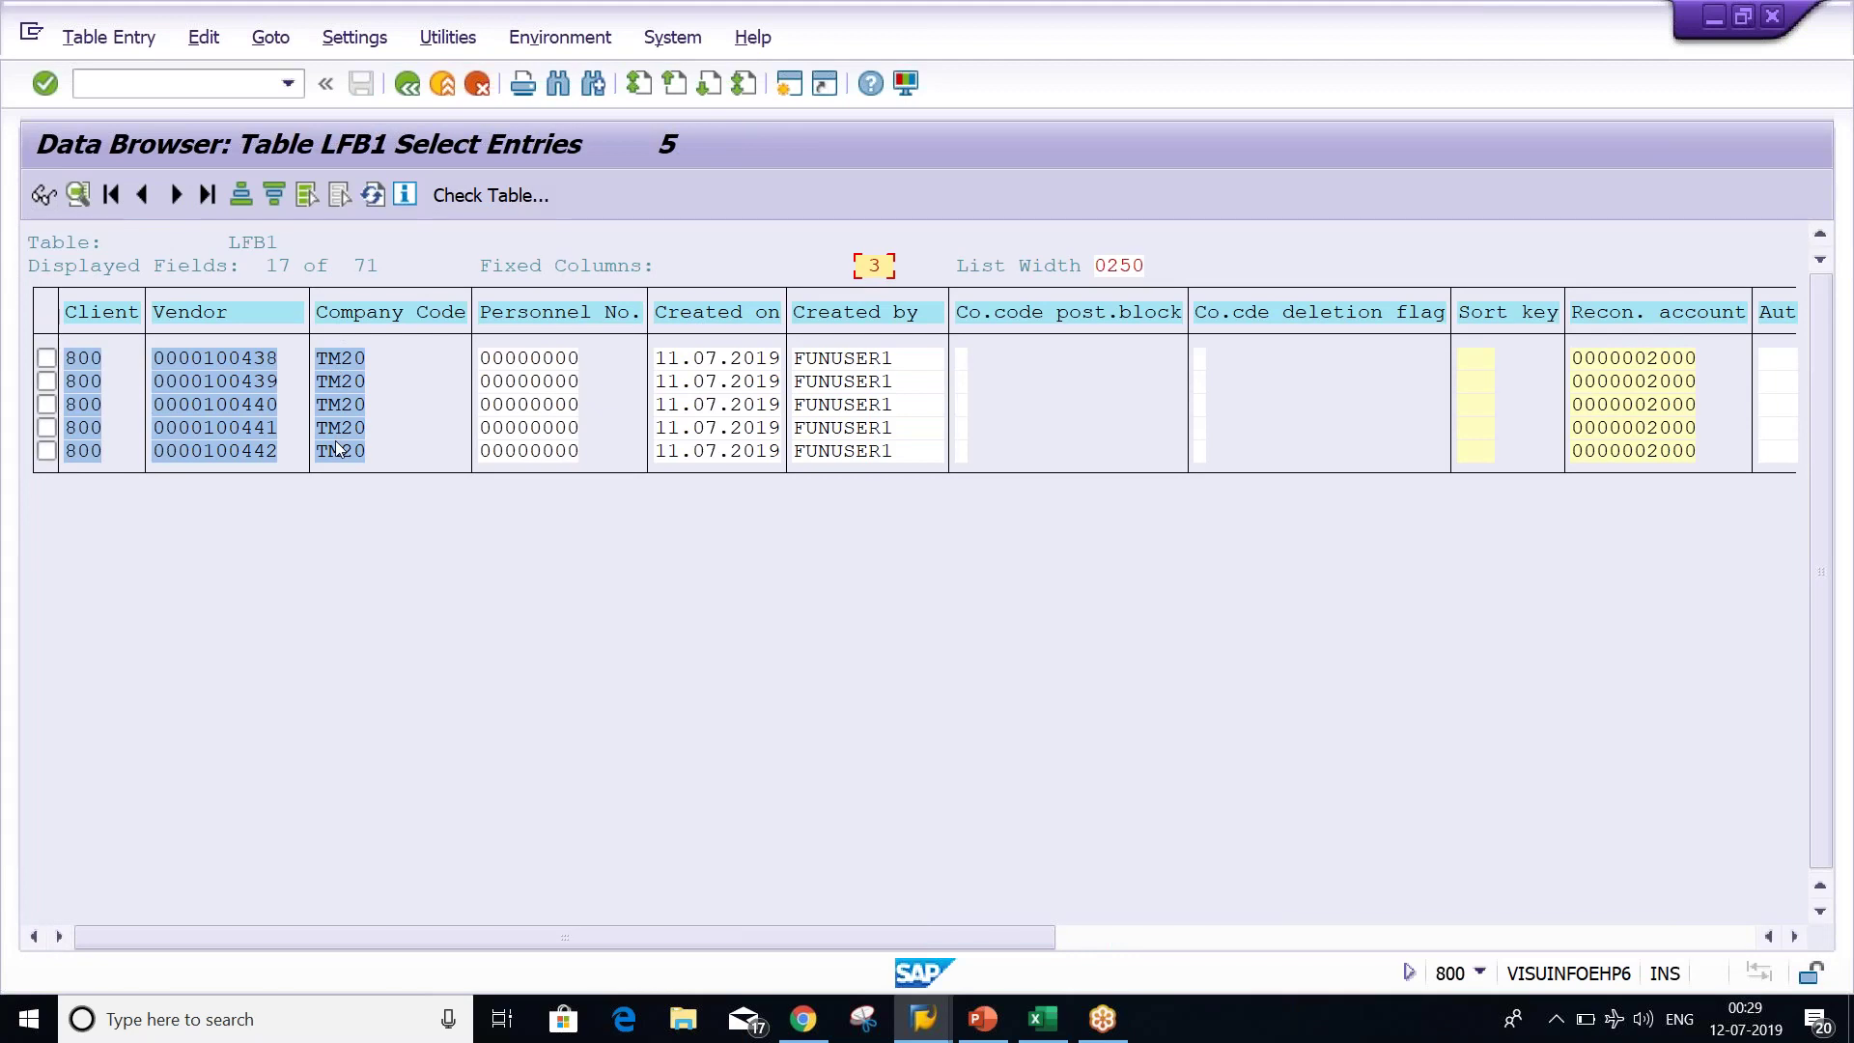
Add the next consecutive vendor number to the vendor multiple selection and display the LFB1 entries with their company codes.
{"action": "left_click", "coordinate": [406, 87]}
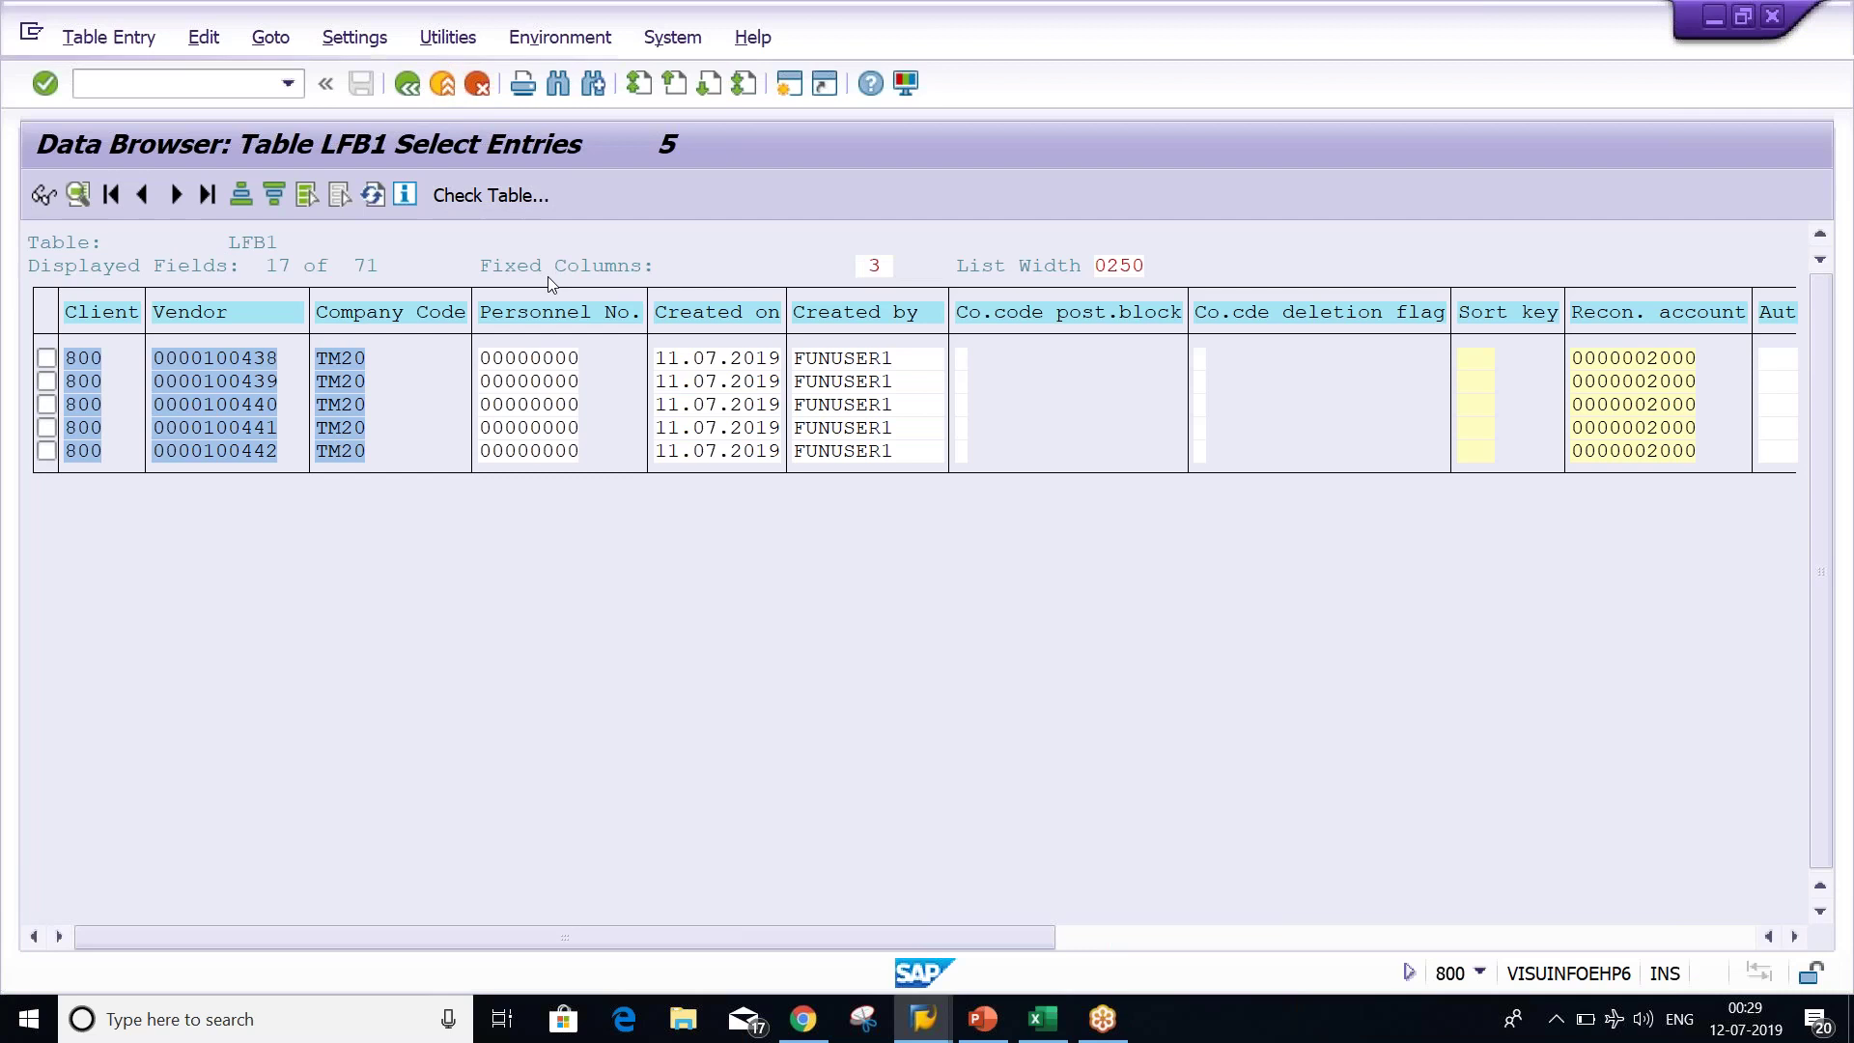
{"action": "left_click", "coordinate": [1025, 280]}
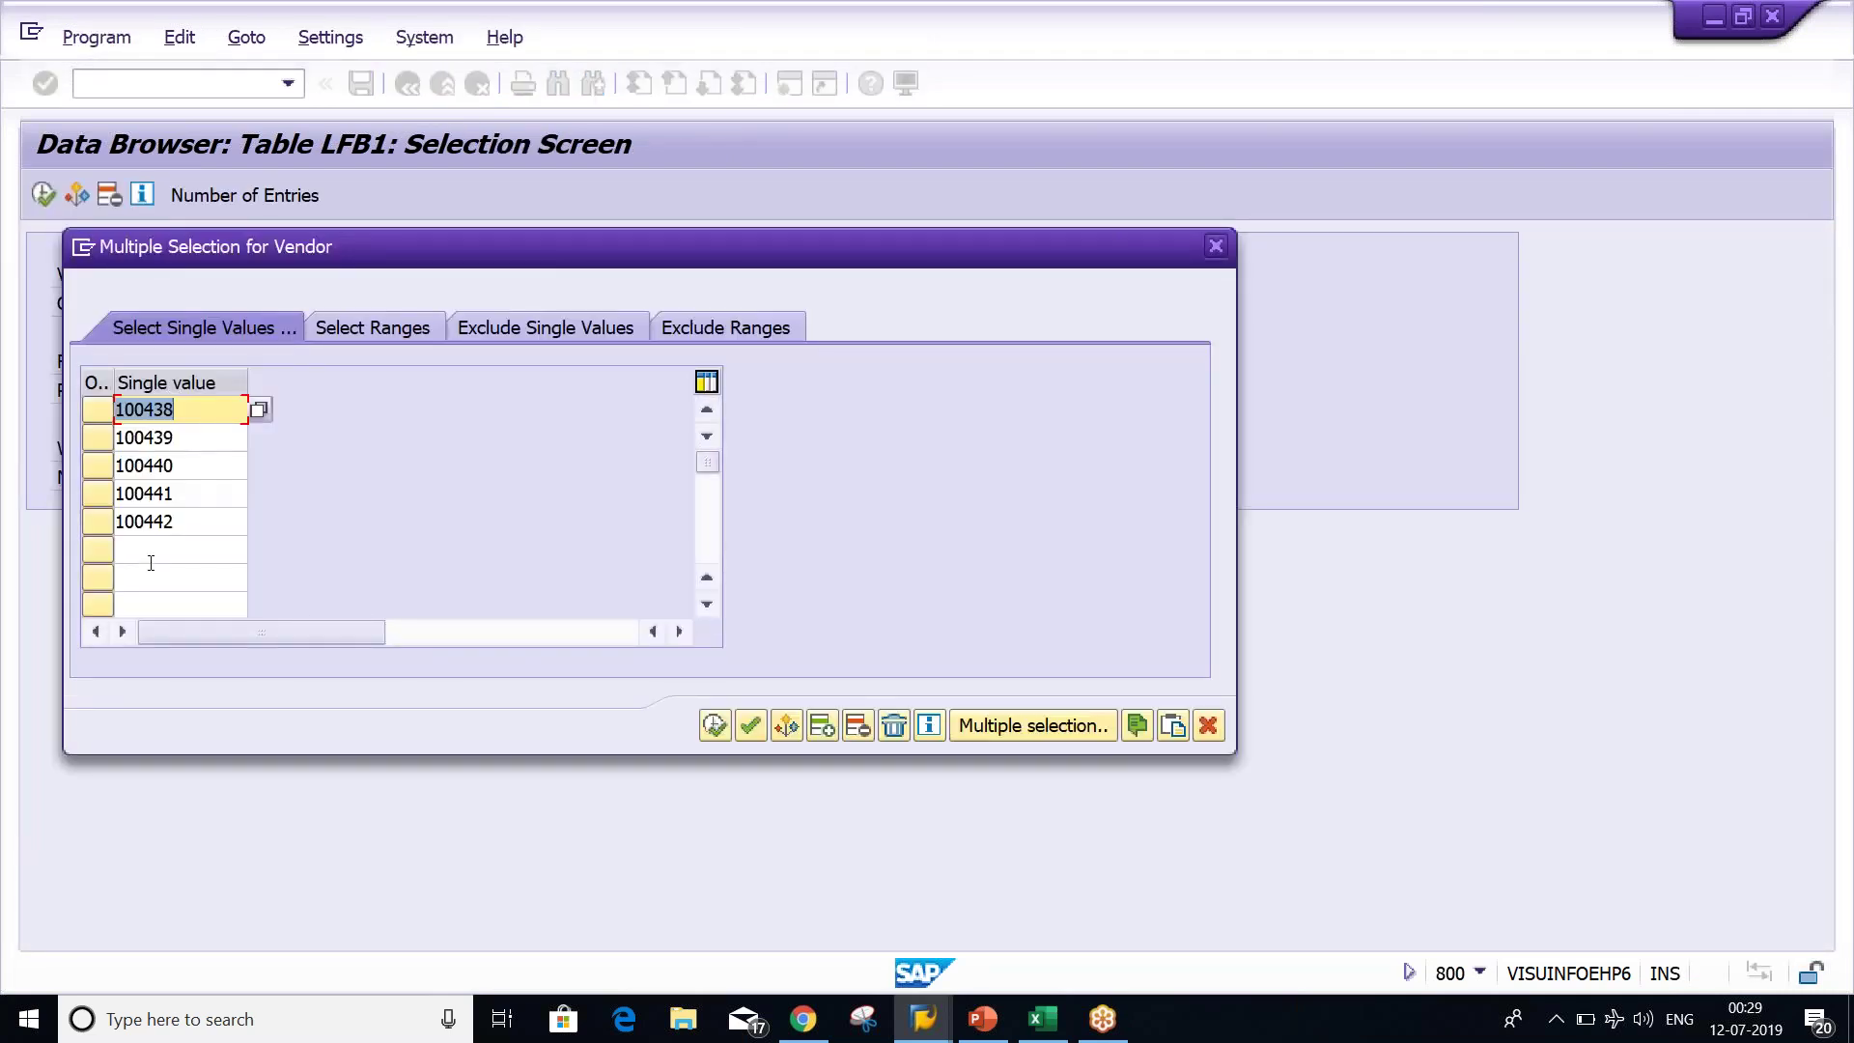
{"action": "left_click", "coordinate": [143, 549]}
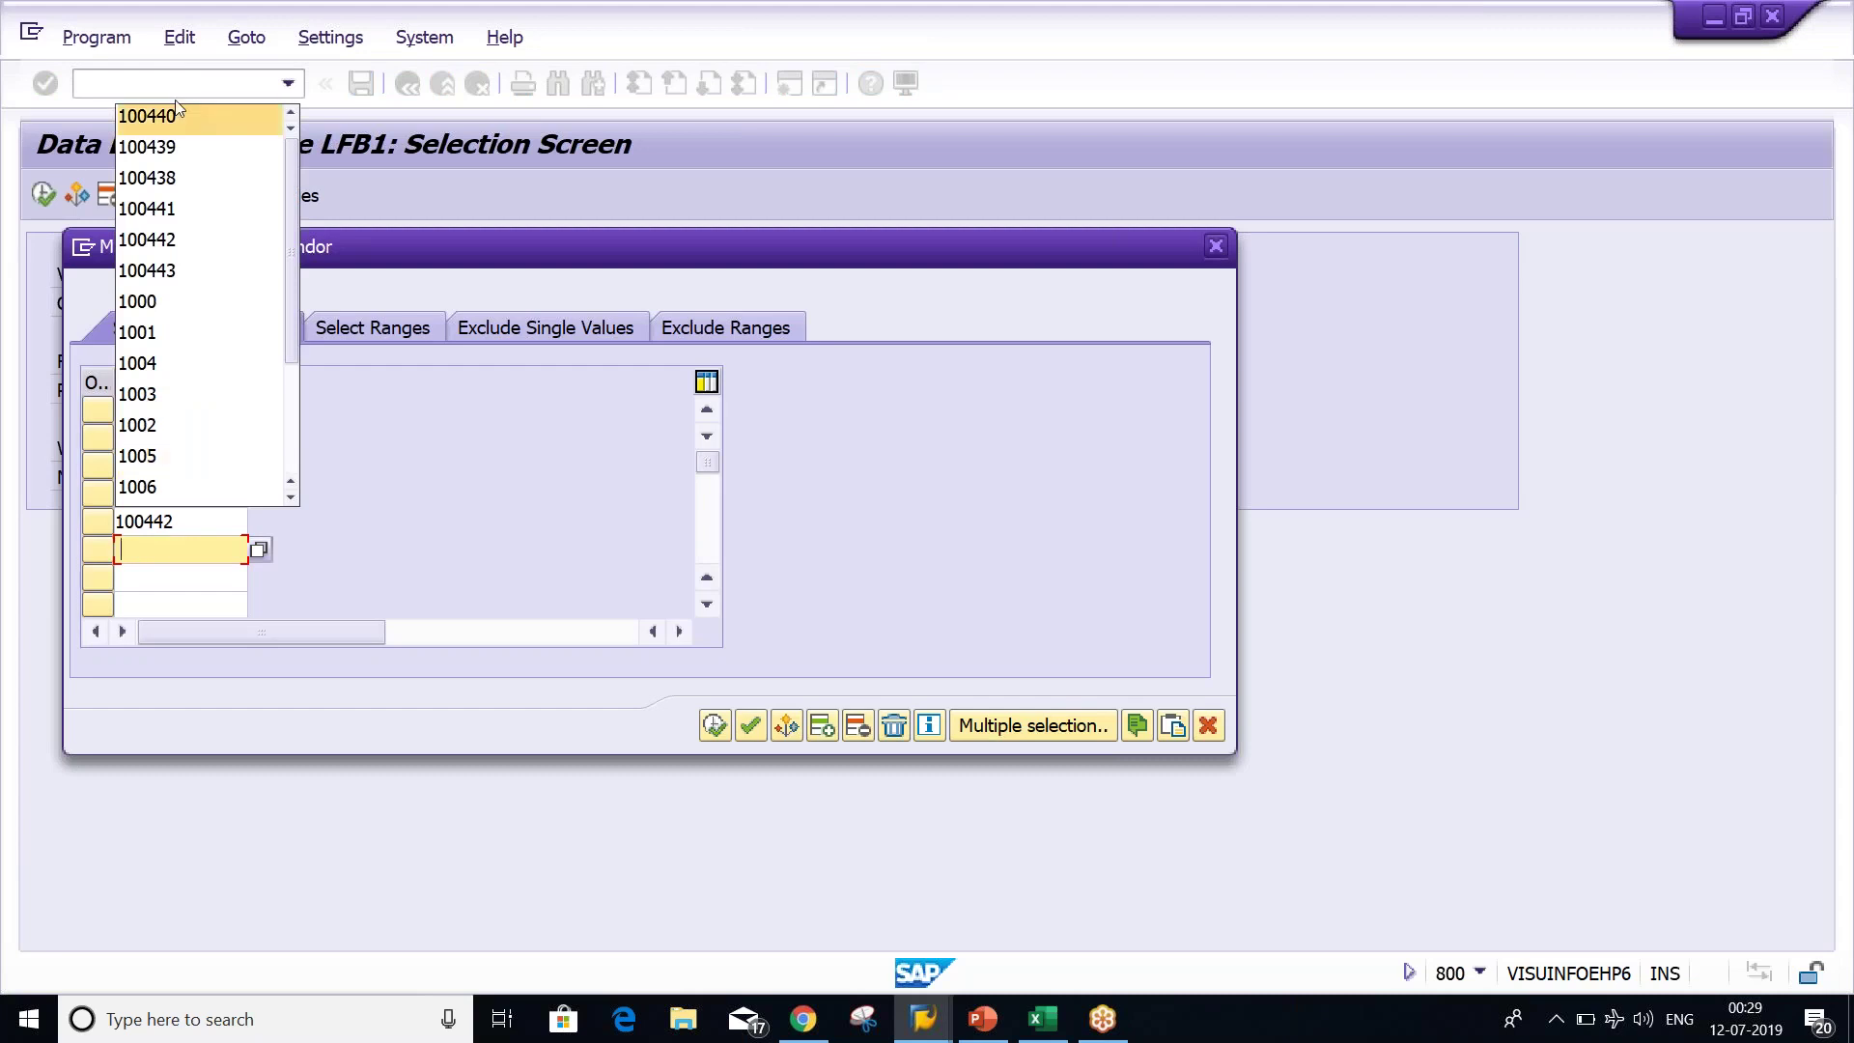
{"action": "left_click", "coordinate": [176, 270]}
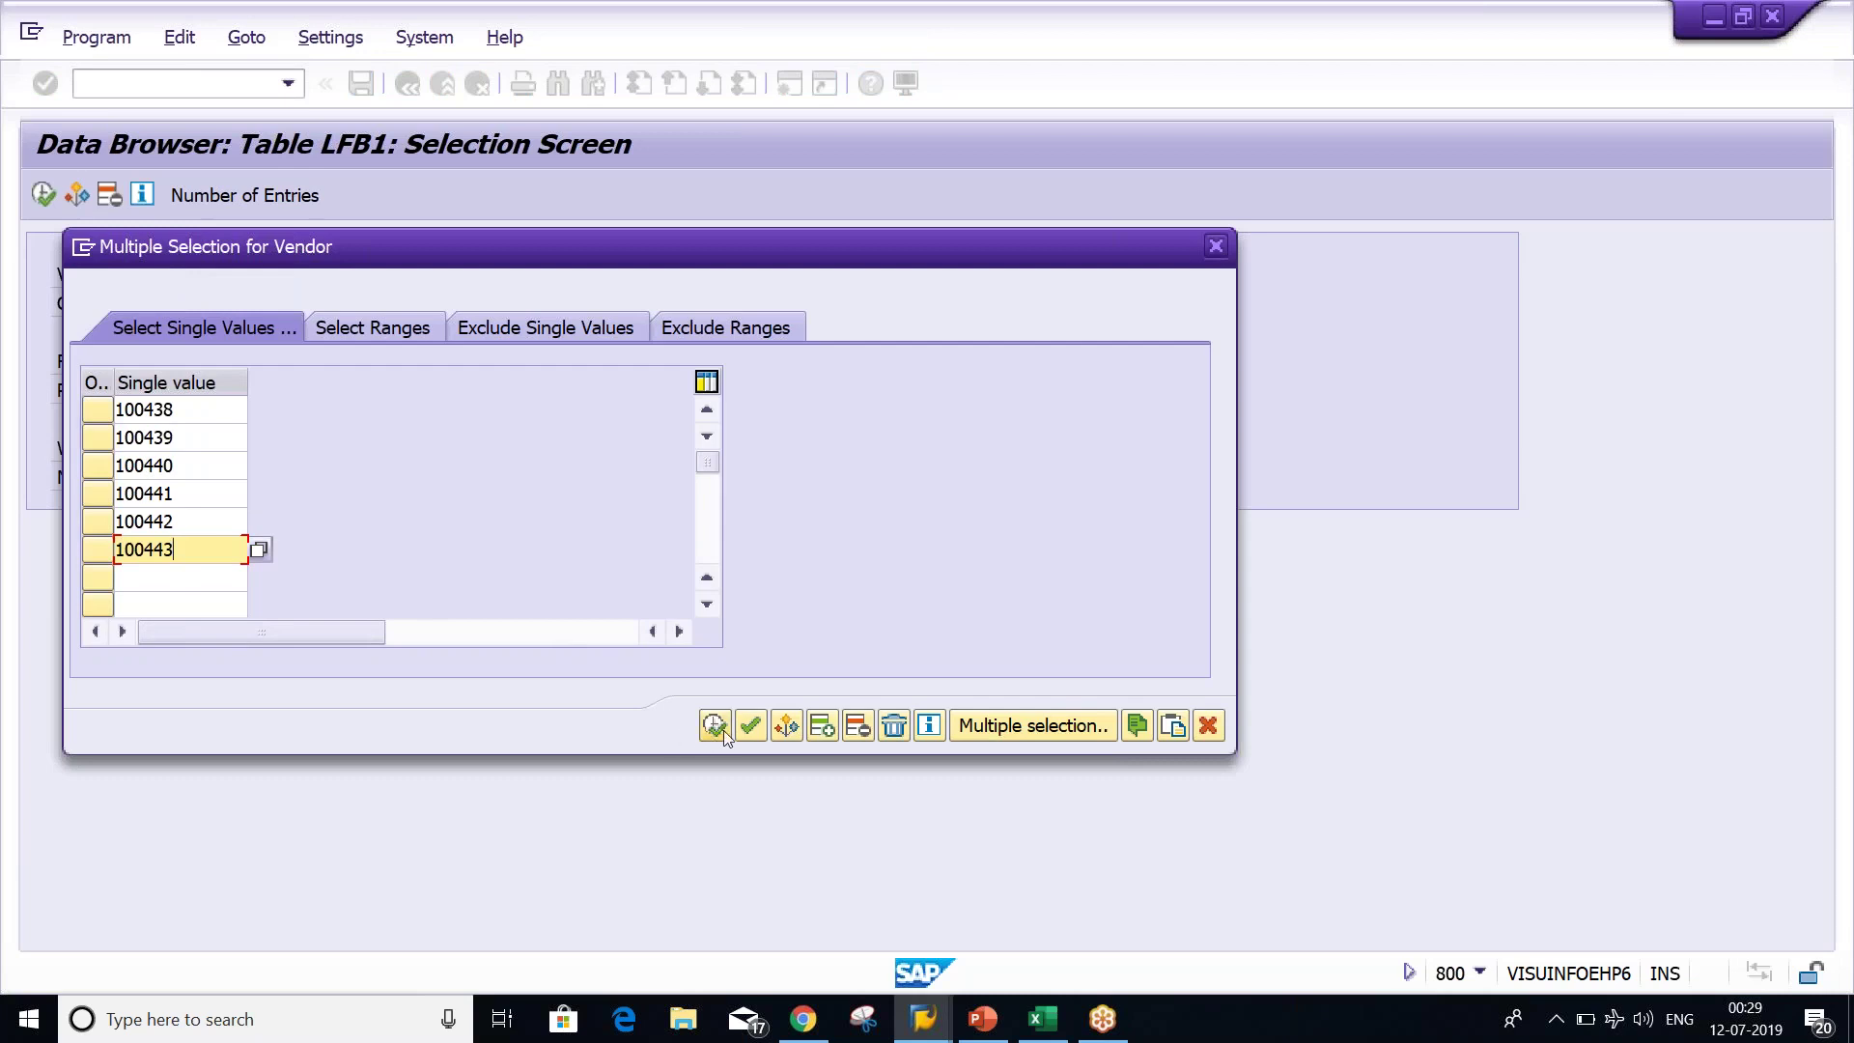
{"action": "double_click", "coordinate": [182, 550]}
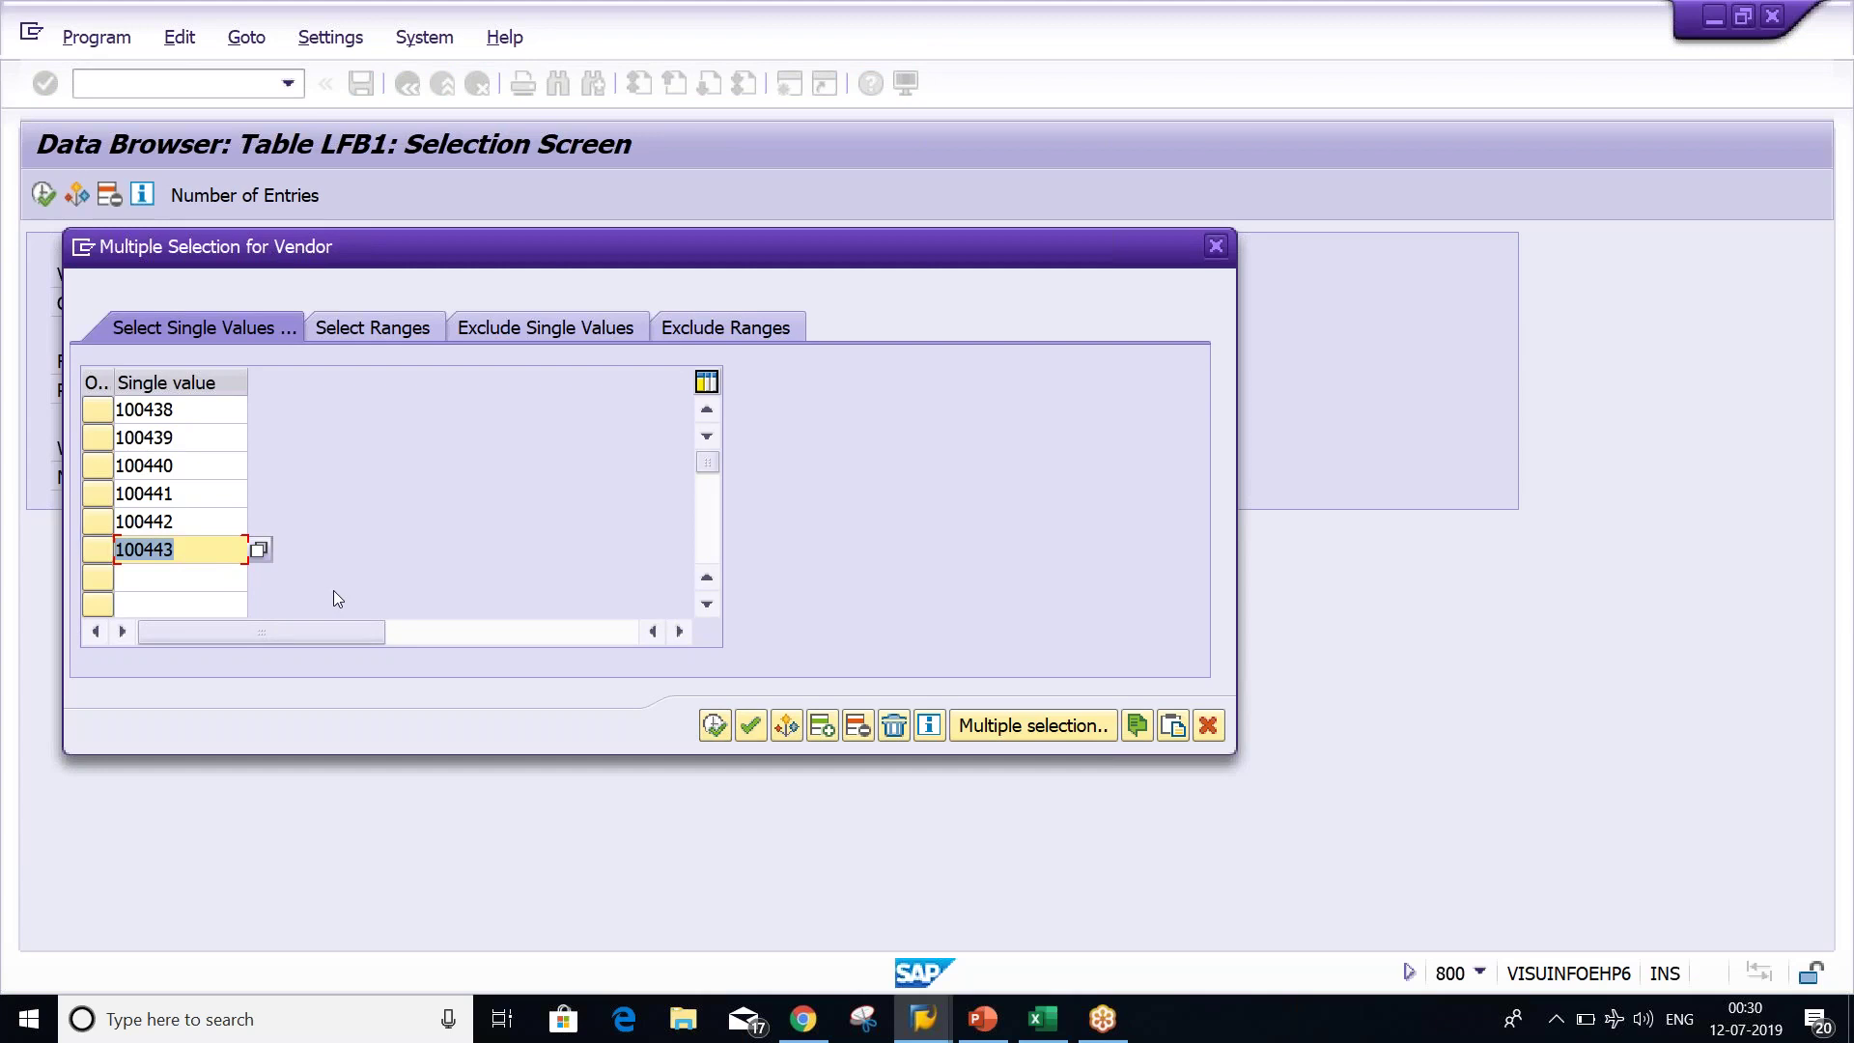
{"action": "left_click", "coordinate": [712, 726]}
{"action": "left_click", "coordinate": [42, 194]}
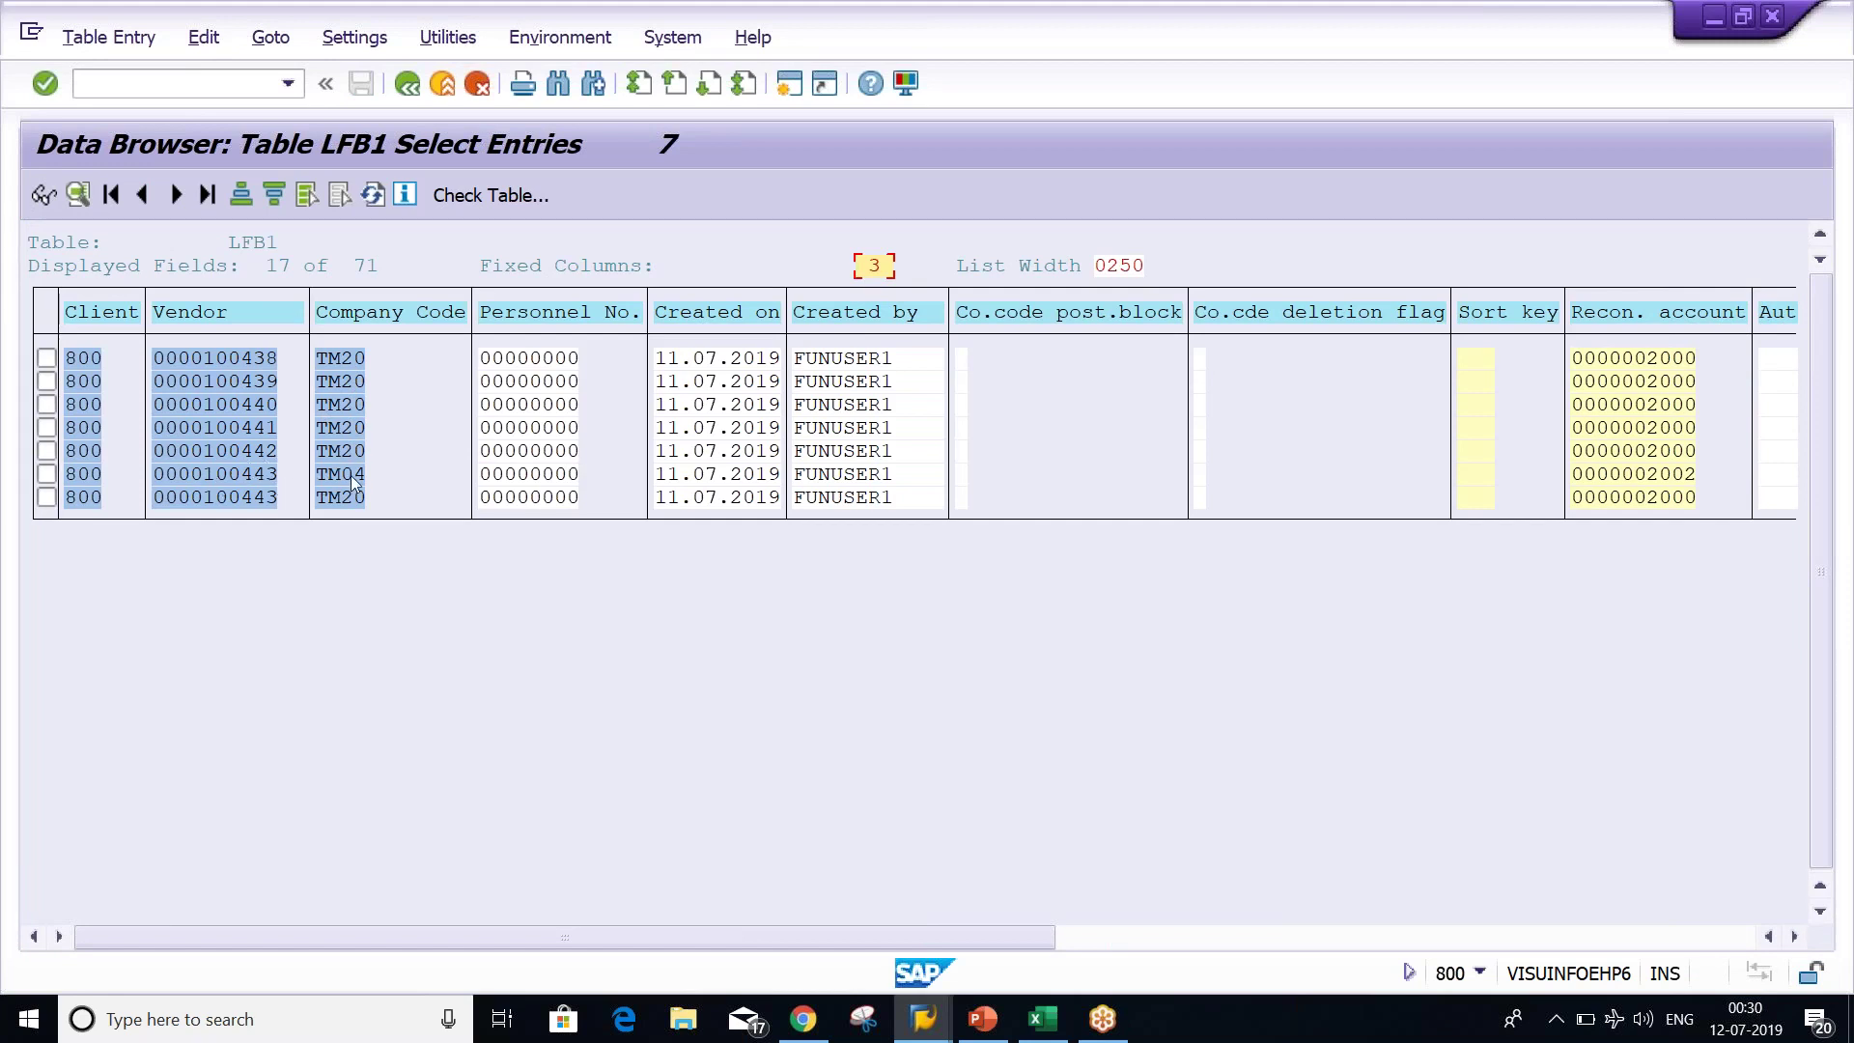
{"action": "left_click", "coordinate": [353, 504]}
Return to the vendor multiple selection and remove the sixth vendor number, keeping the five uploaded ones.
{"action": "left_click", "coordinate": [407, 86]}
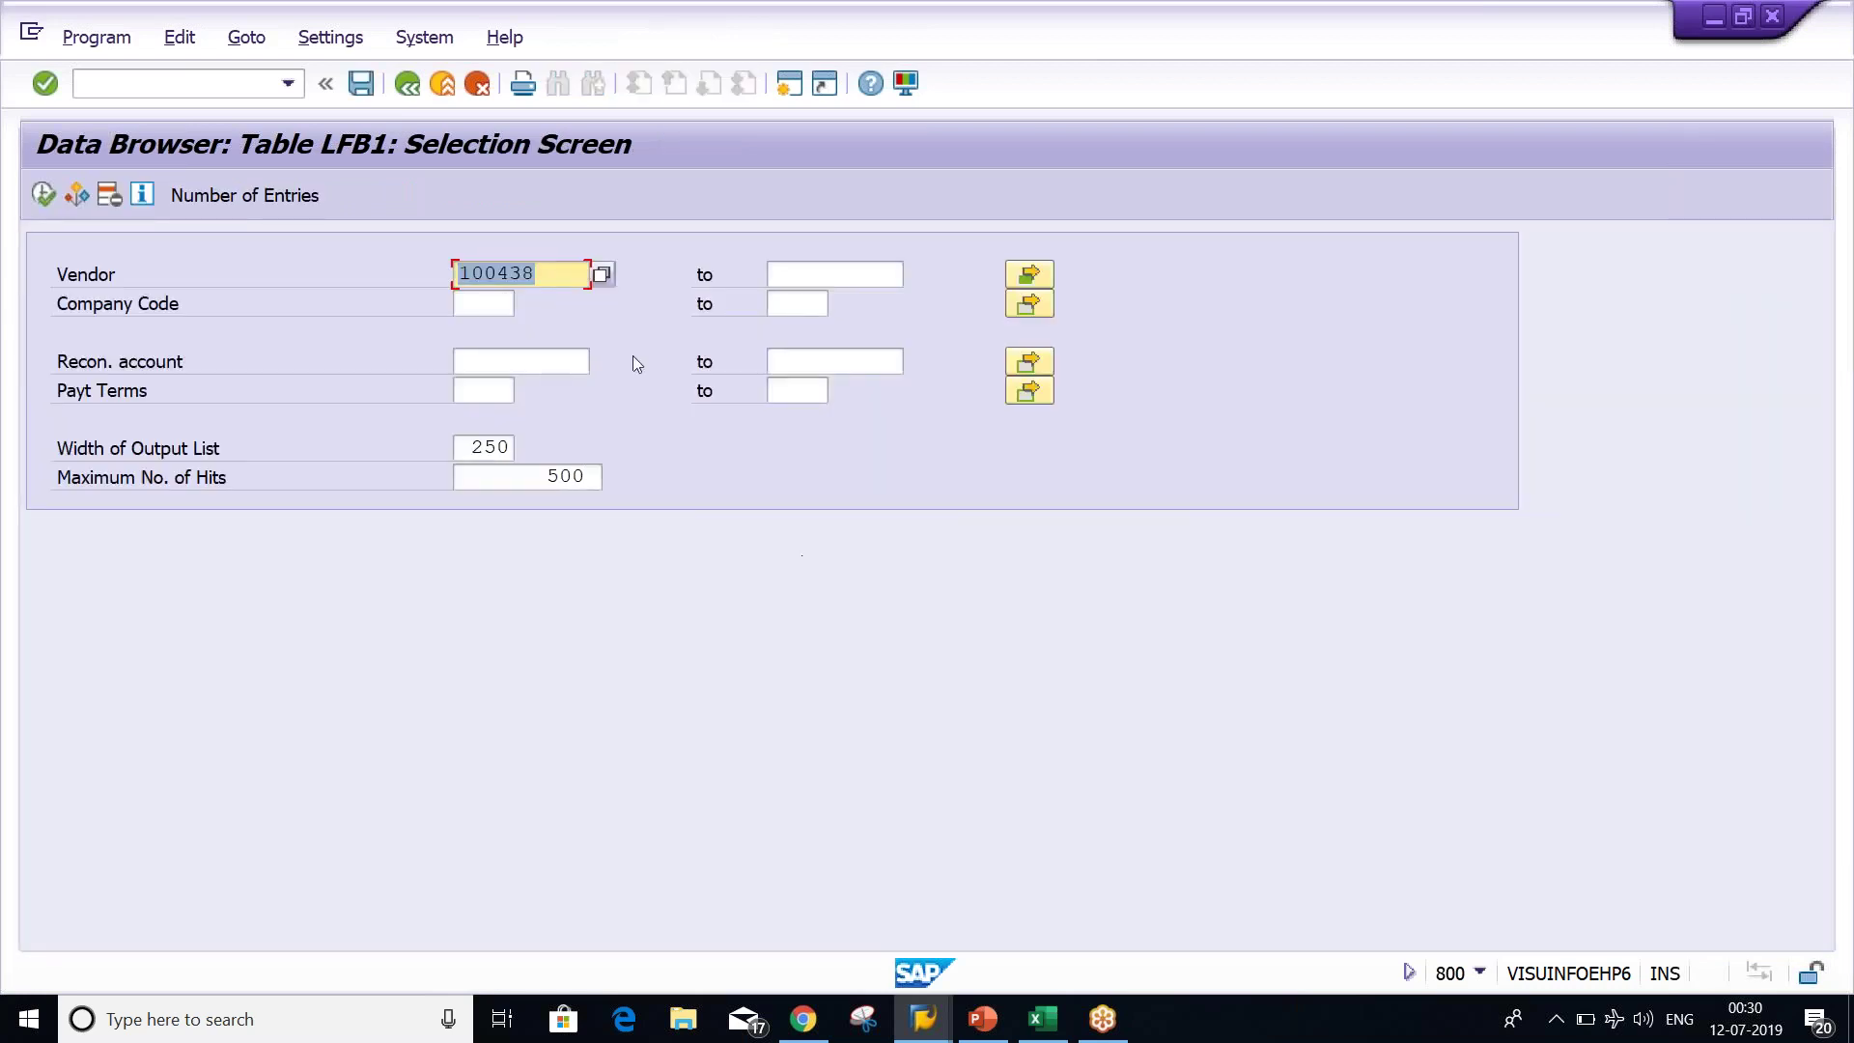
{"action": "left_click", "coordinate": [1031, 275]}
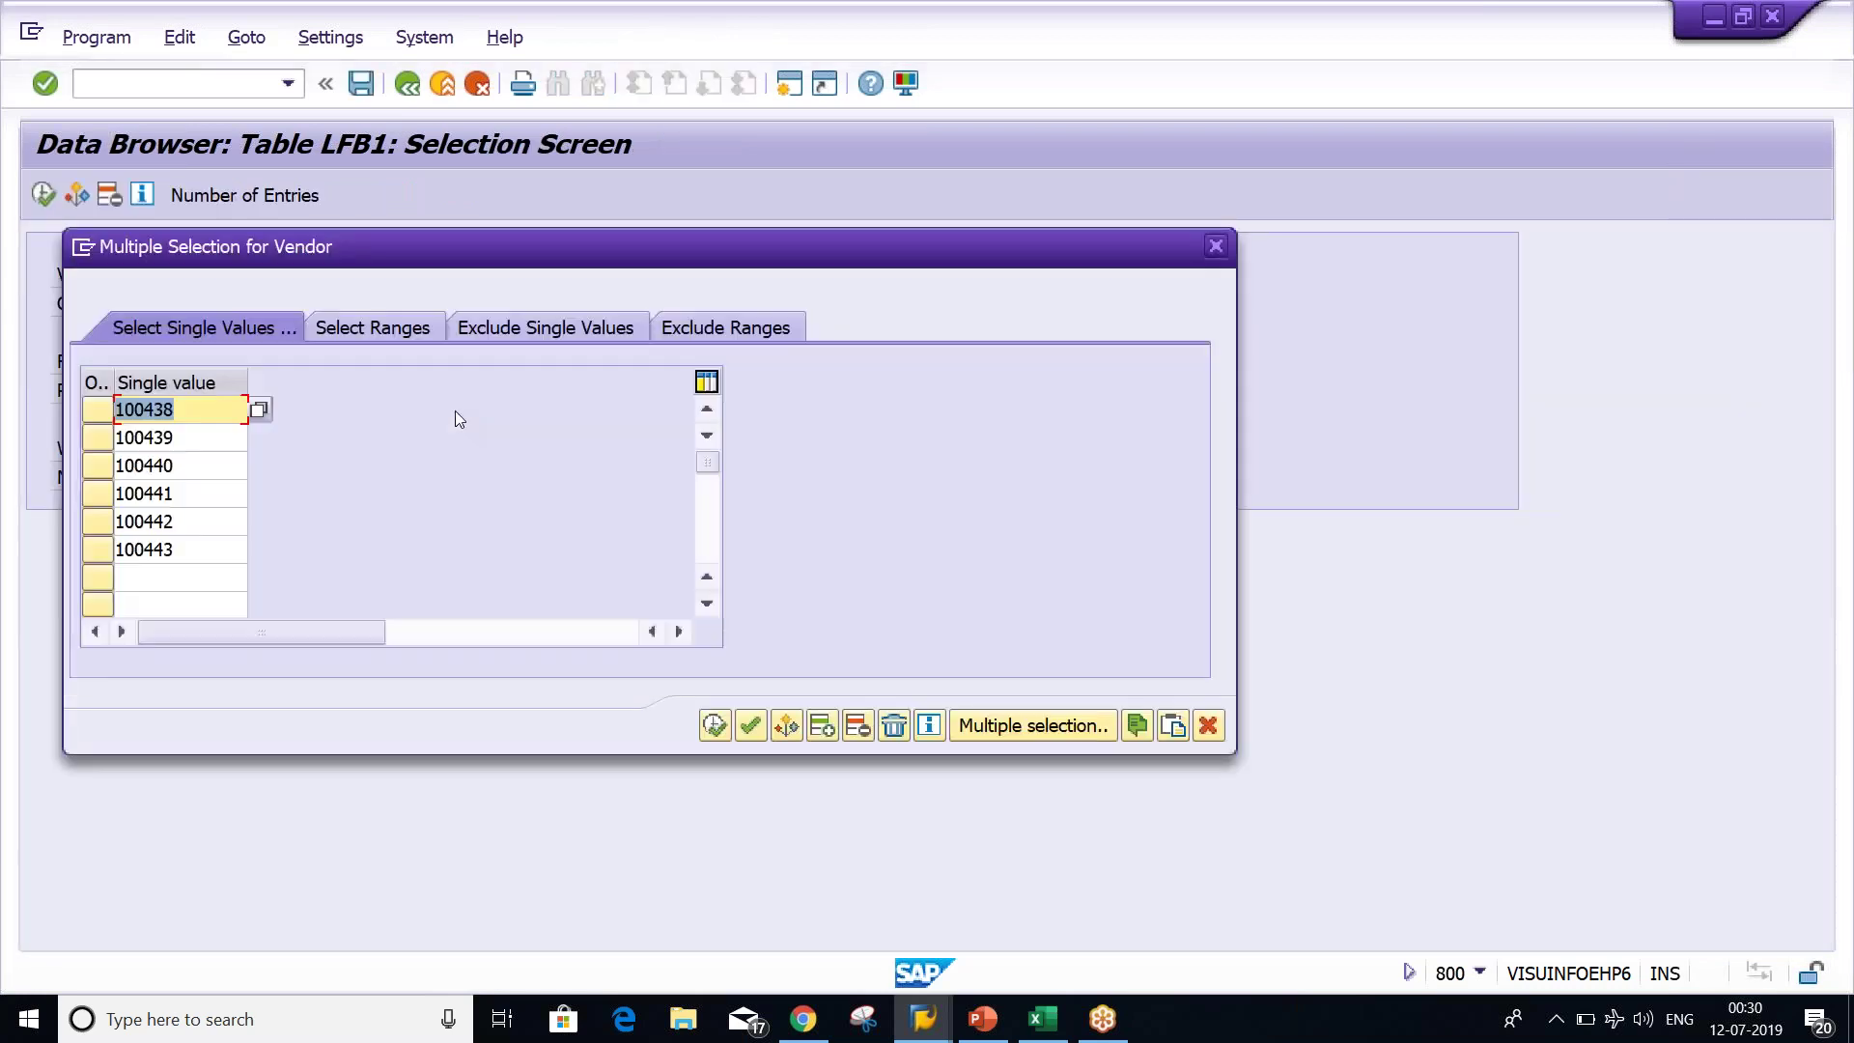
{"action": "double_click", "coordinate": [191, 547]}
{"action": "key", "text": "Delete"}
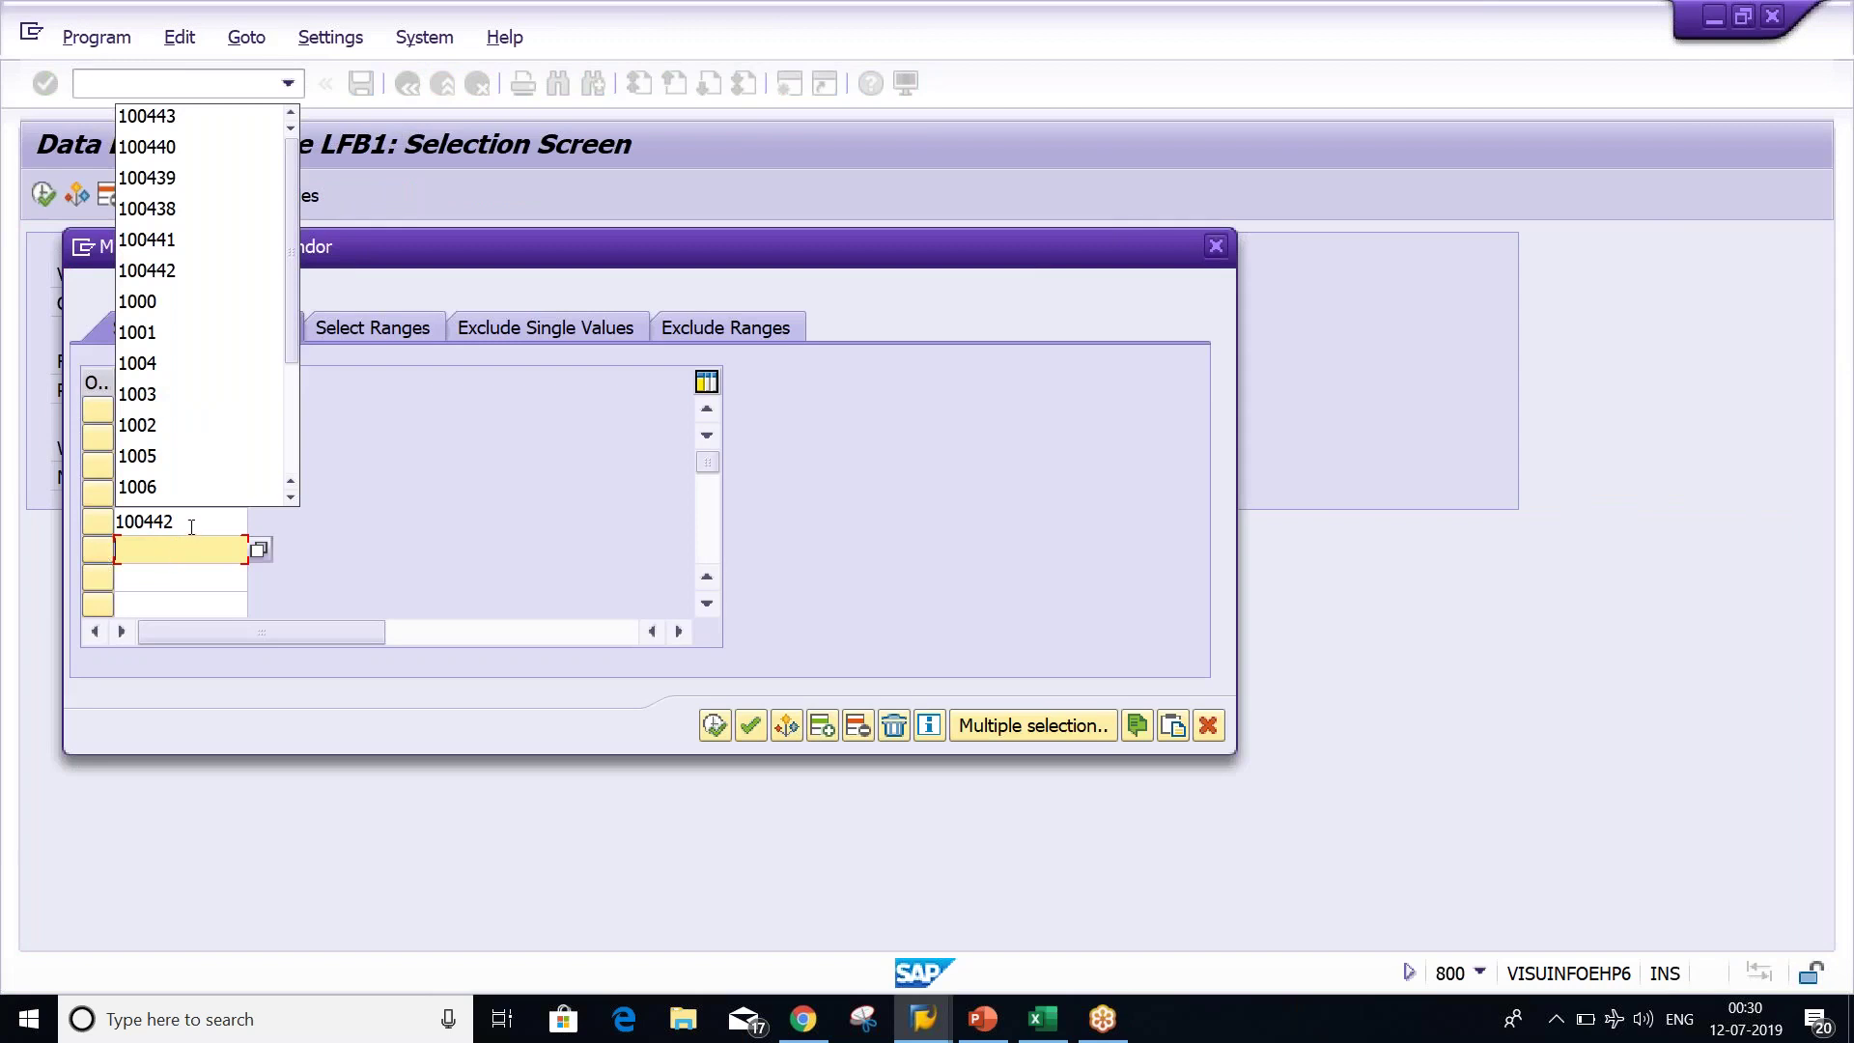
{"action": "left_click", "coordinate": [191, 509]}
{"action": "left_click", "coordinate": [190, 410]}
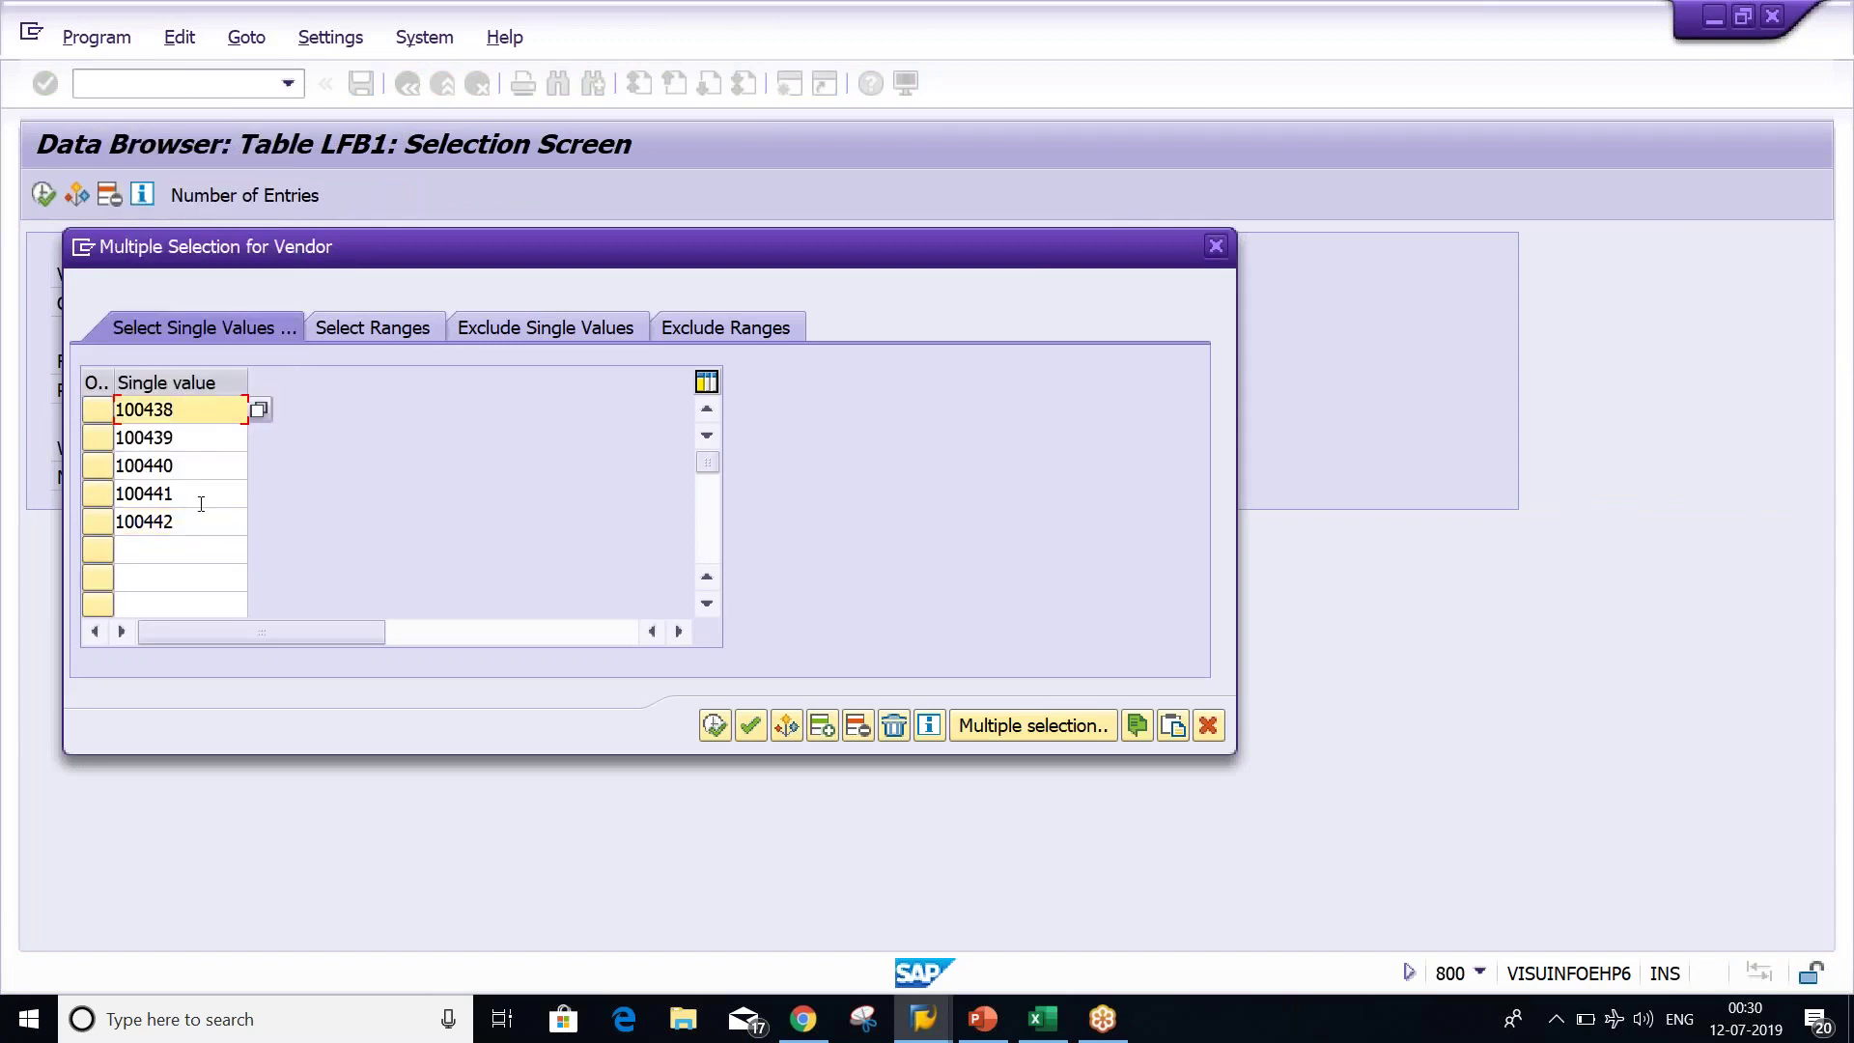
{"action": "left_click", "coordinate": [720, 731]}
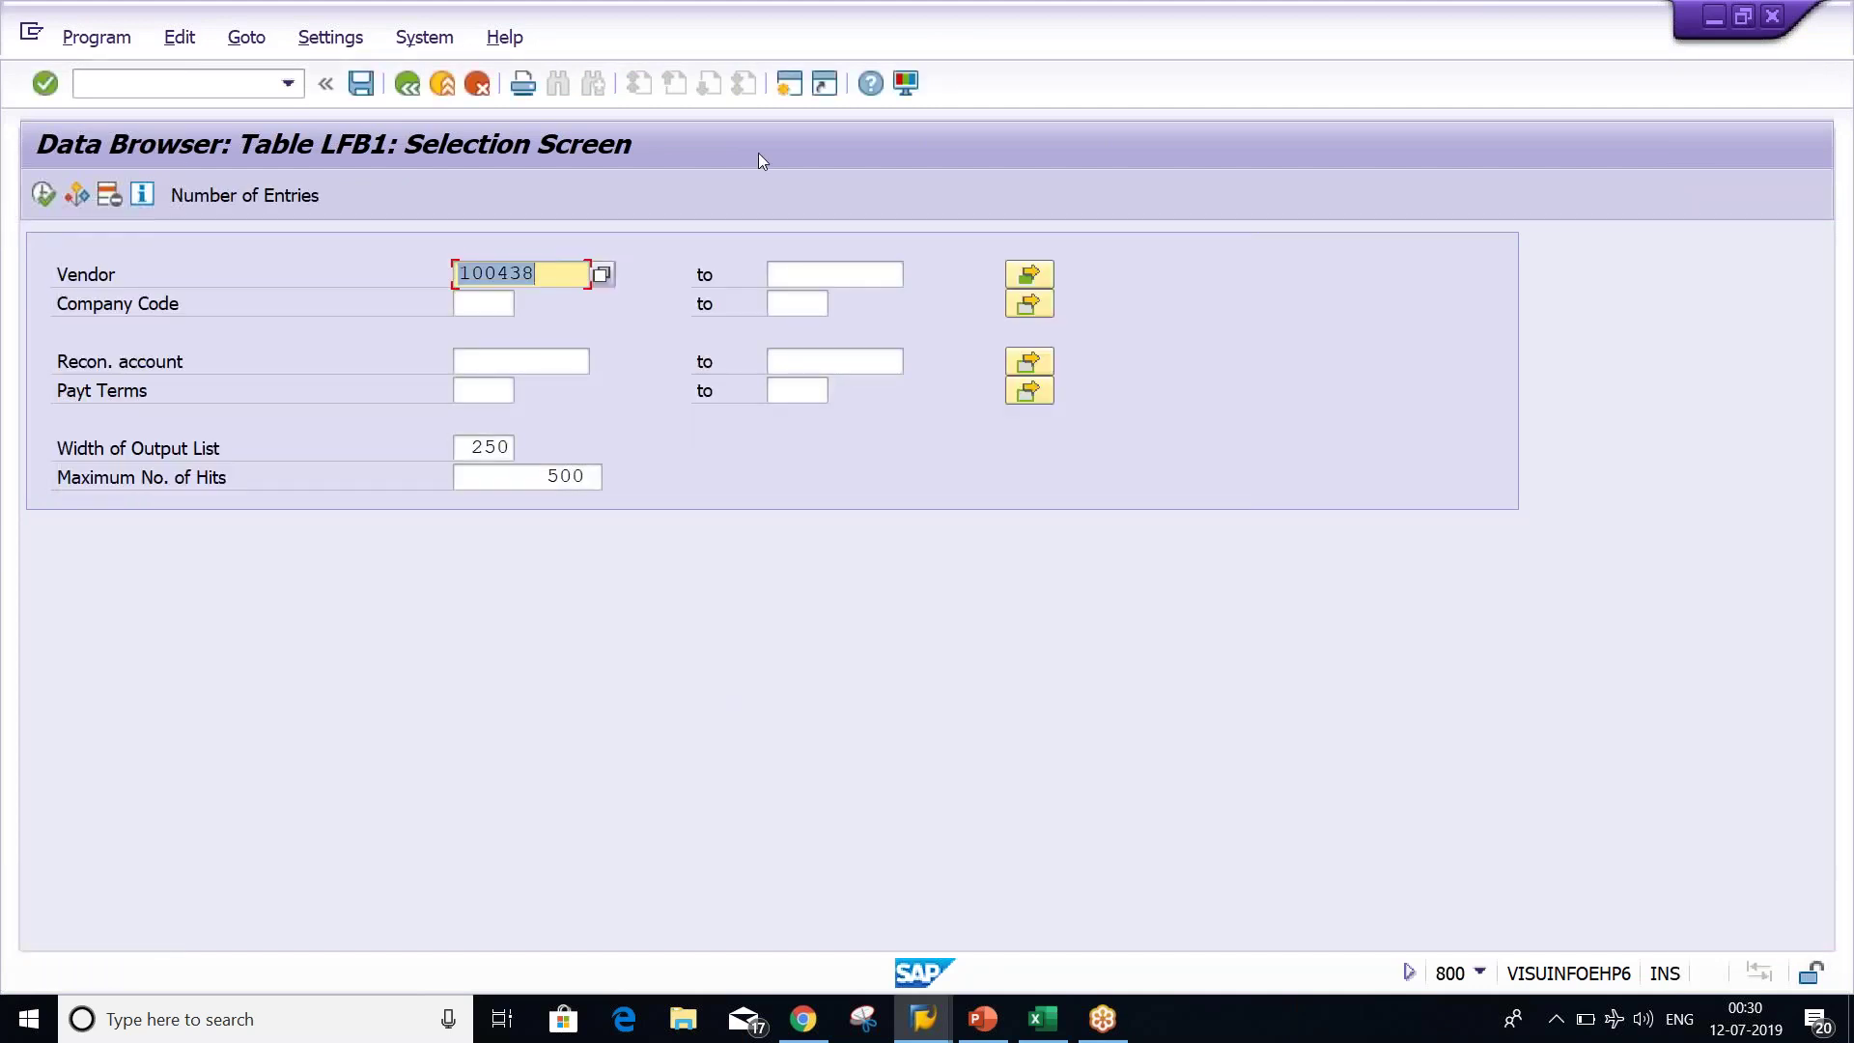
Open a new SAP session and start transaction FK15 for transferring vendor master data.
{"action": "left_click", "coordinate": [789, 84]}
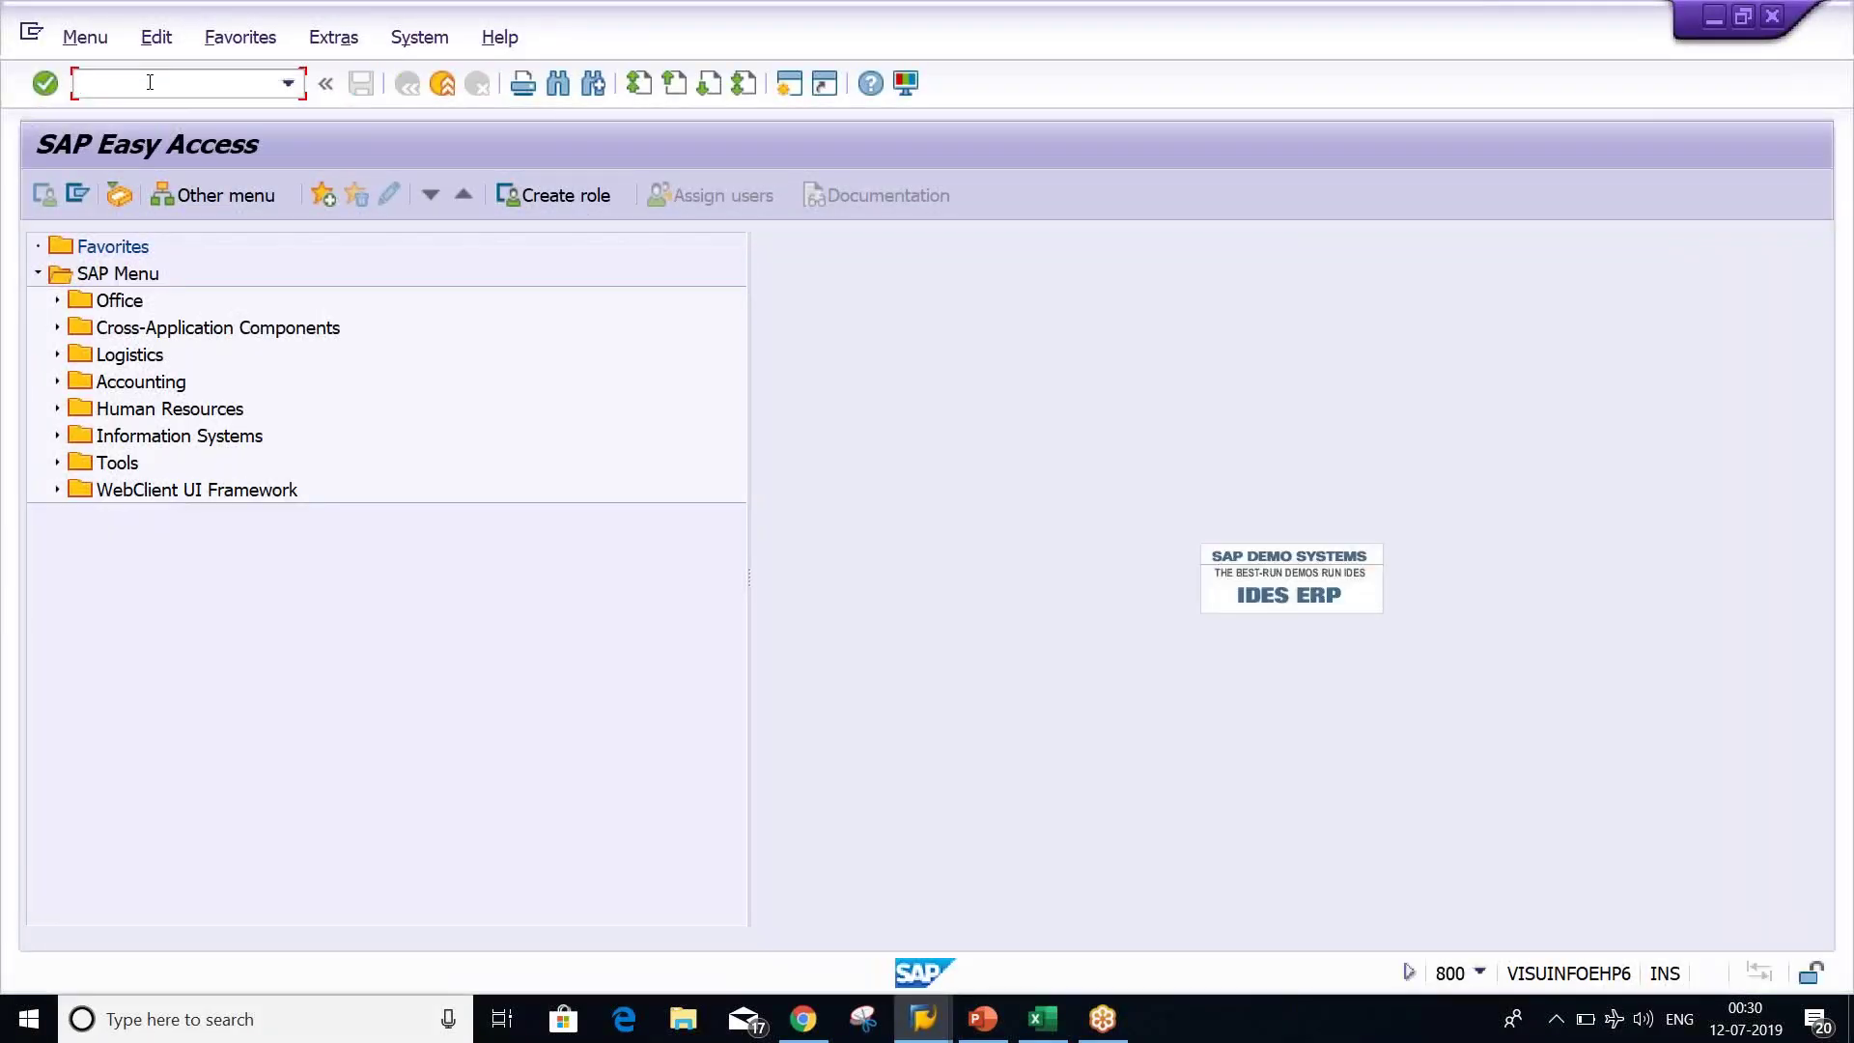
{"action": "type", "text": "FK15"}
{"action": "key", "text": "Return"}
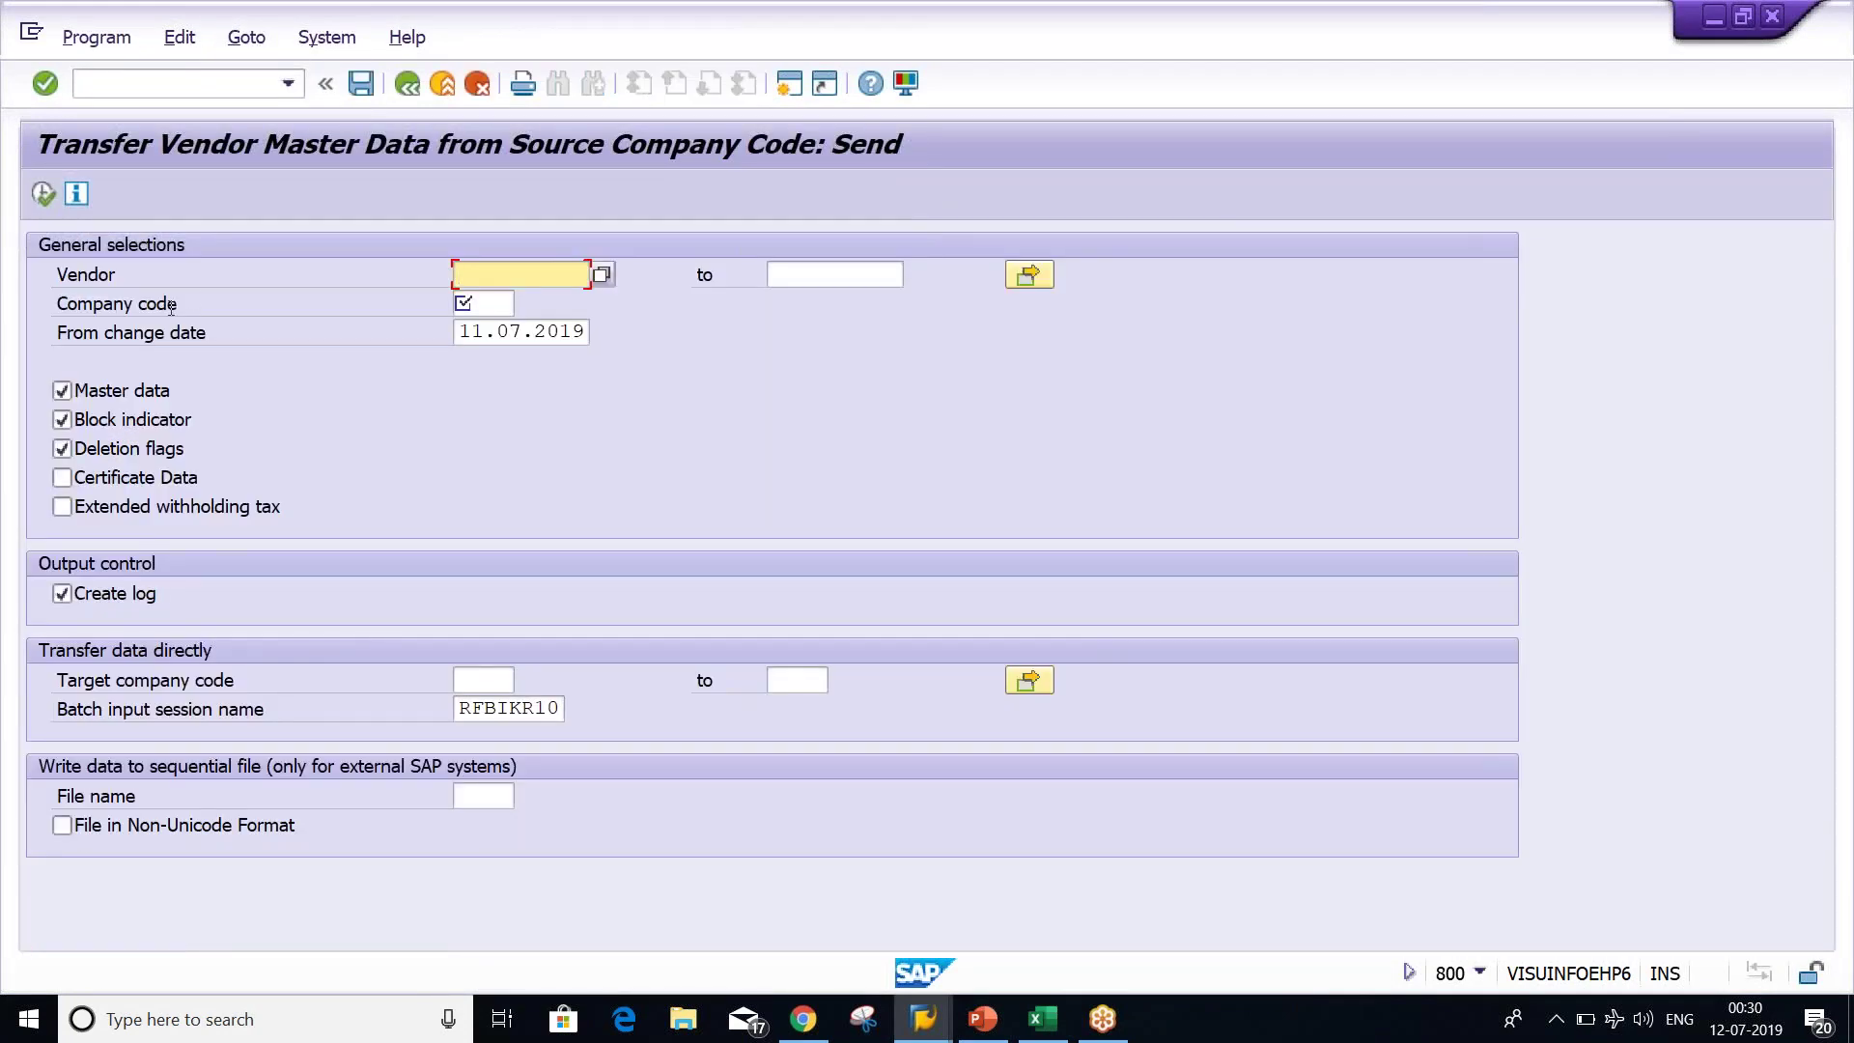
Set the source company code for the vendor master data transfer to TM20.
{"action": "left_click", "coordinate": [482, 308]}
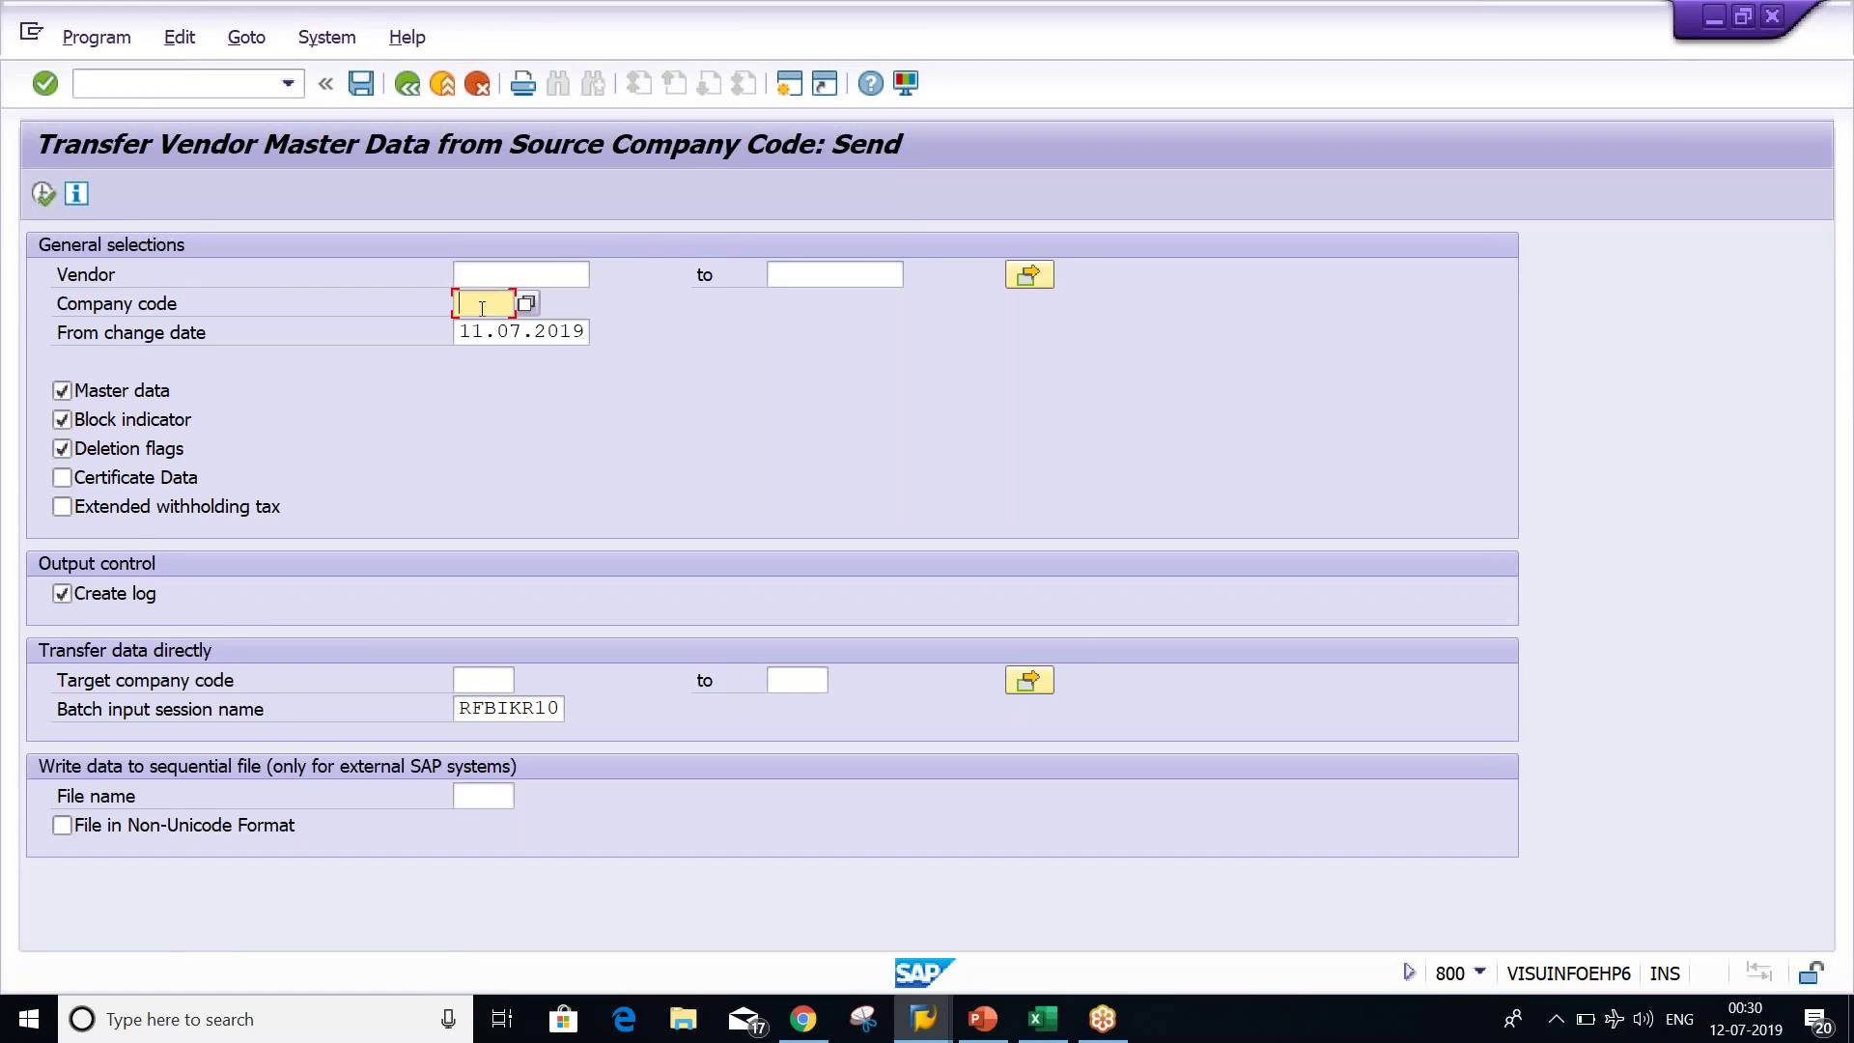
{"action": "type", "text": "TM20"}
{"action": "left_click", "coordinate": [558, 274]}
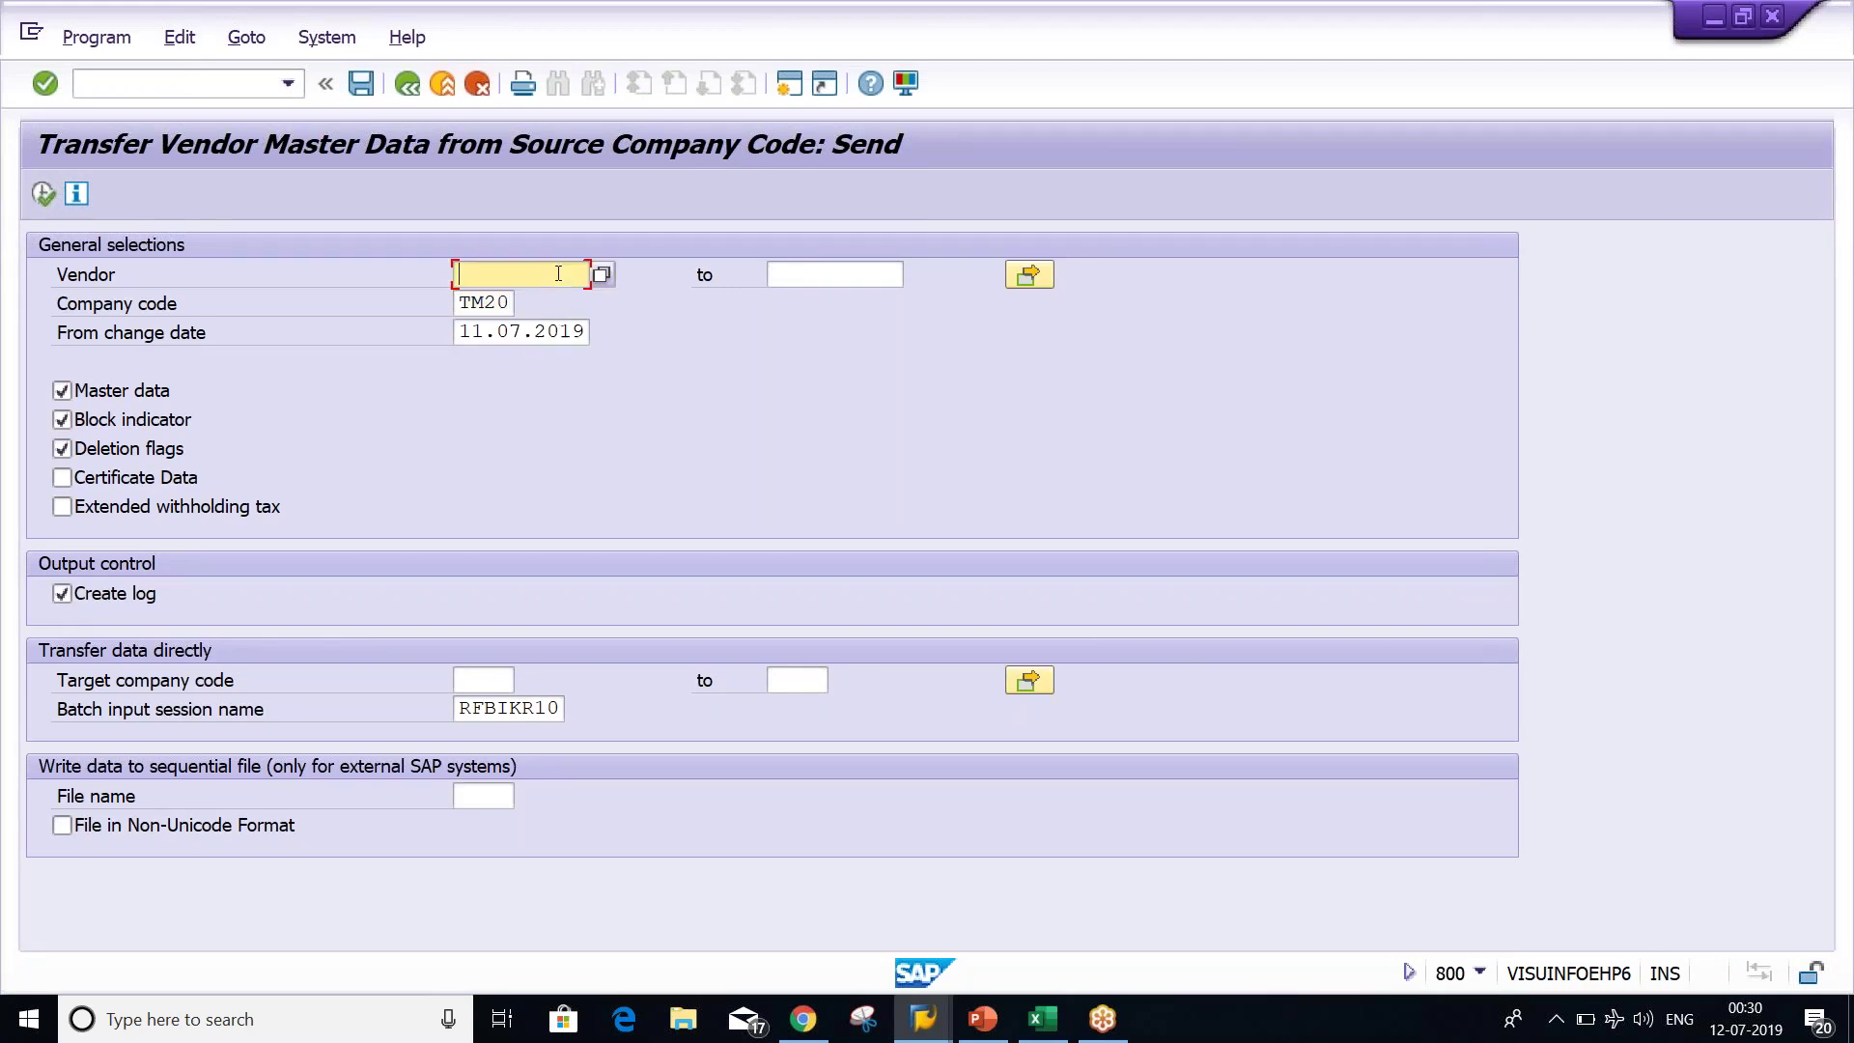
{"action": "left_click", "coordinate": [482, 302]}
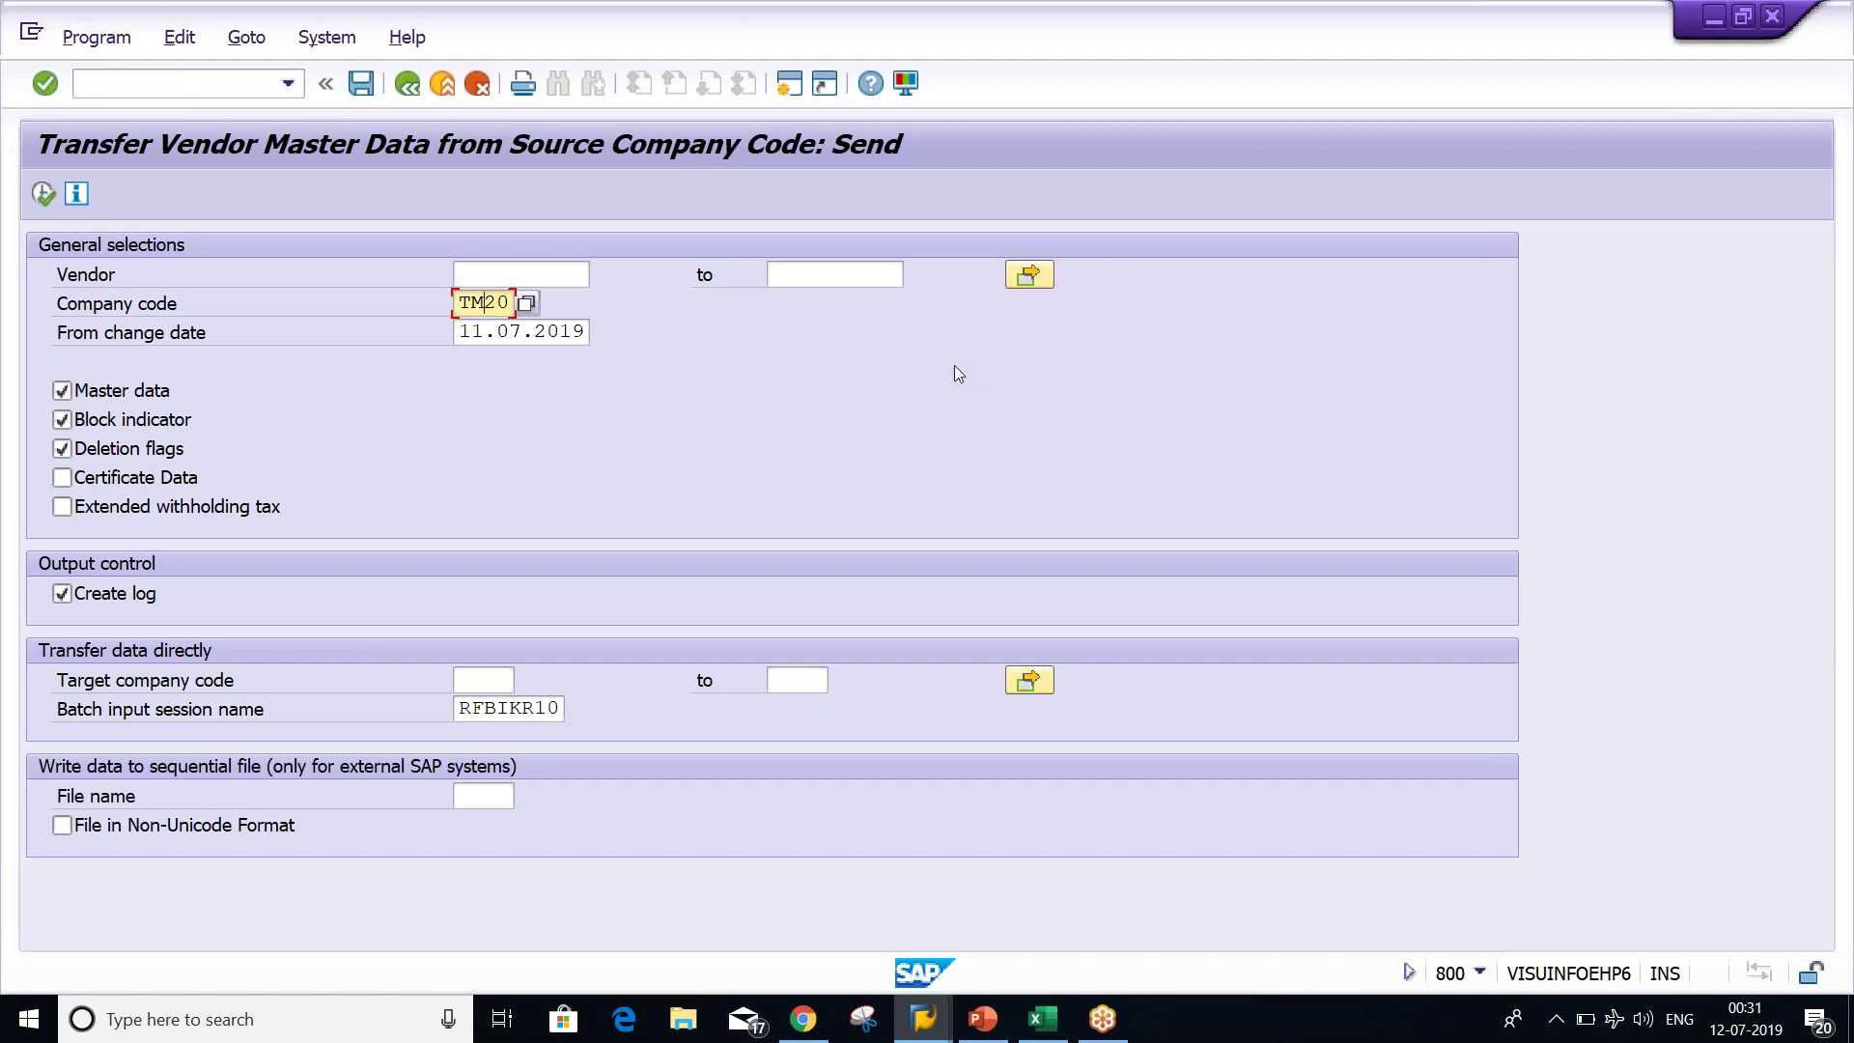
Switch to the Class workbook in Excel to check the copied vendor numbers, and return to the SAP vendor transfer screen.
{"action": "key", "text": "alt+Tab"}
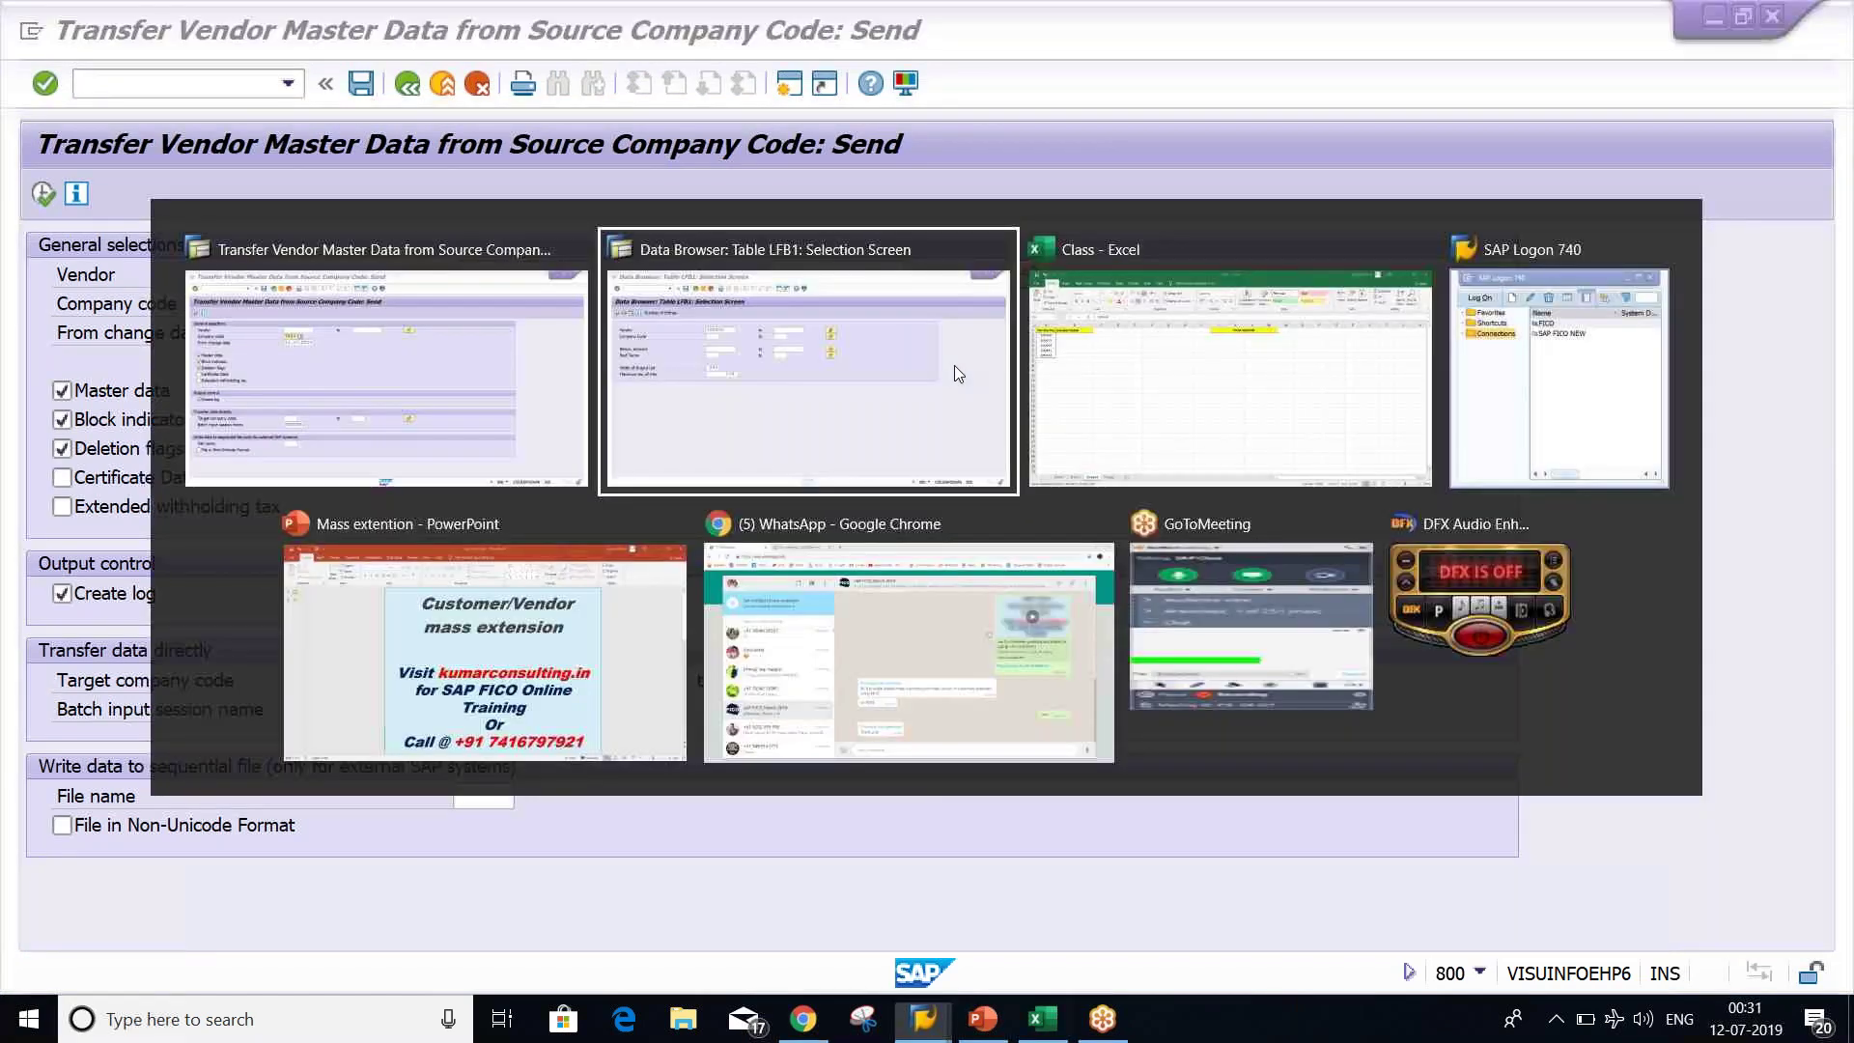
{"action": "key", "text": "Tab"}
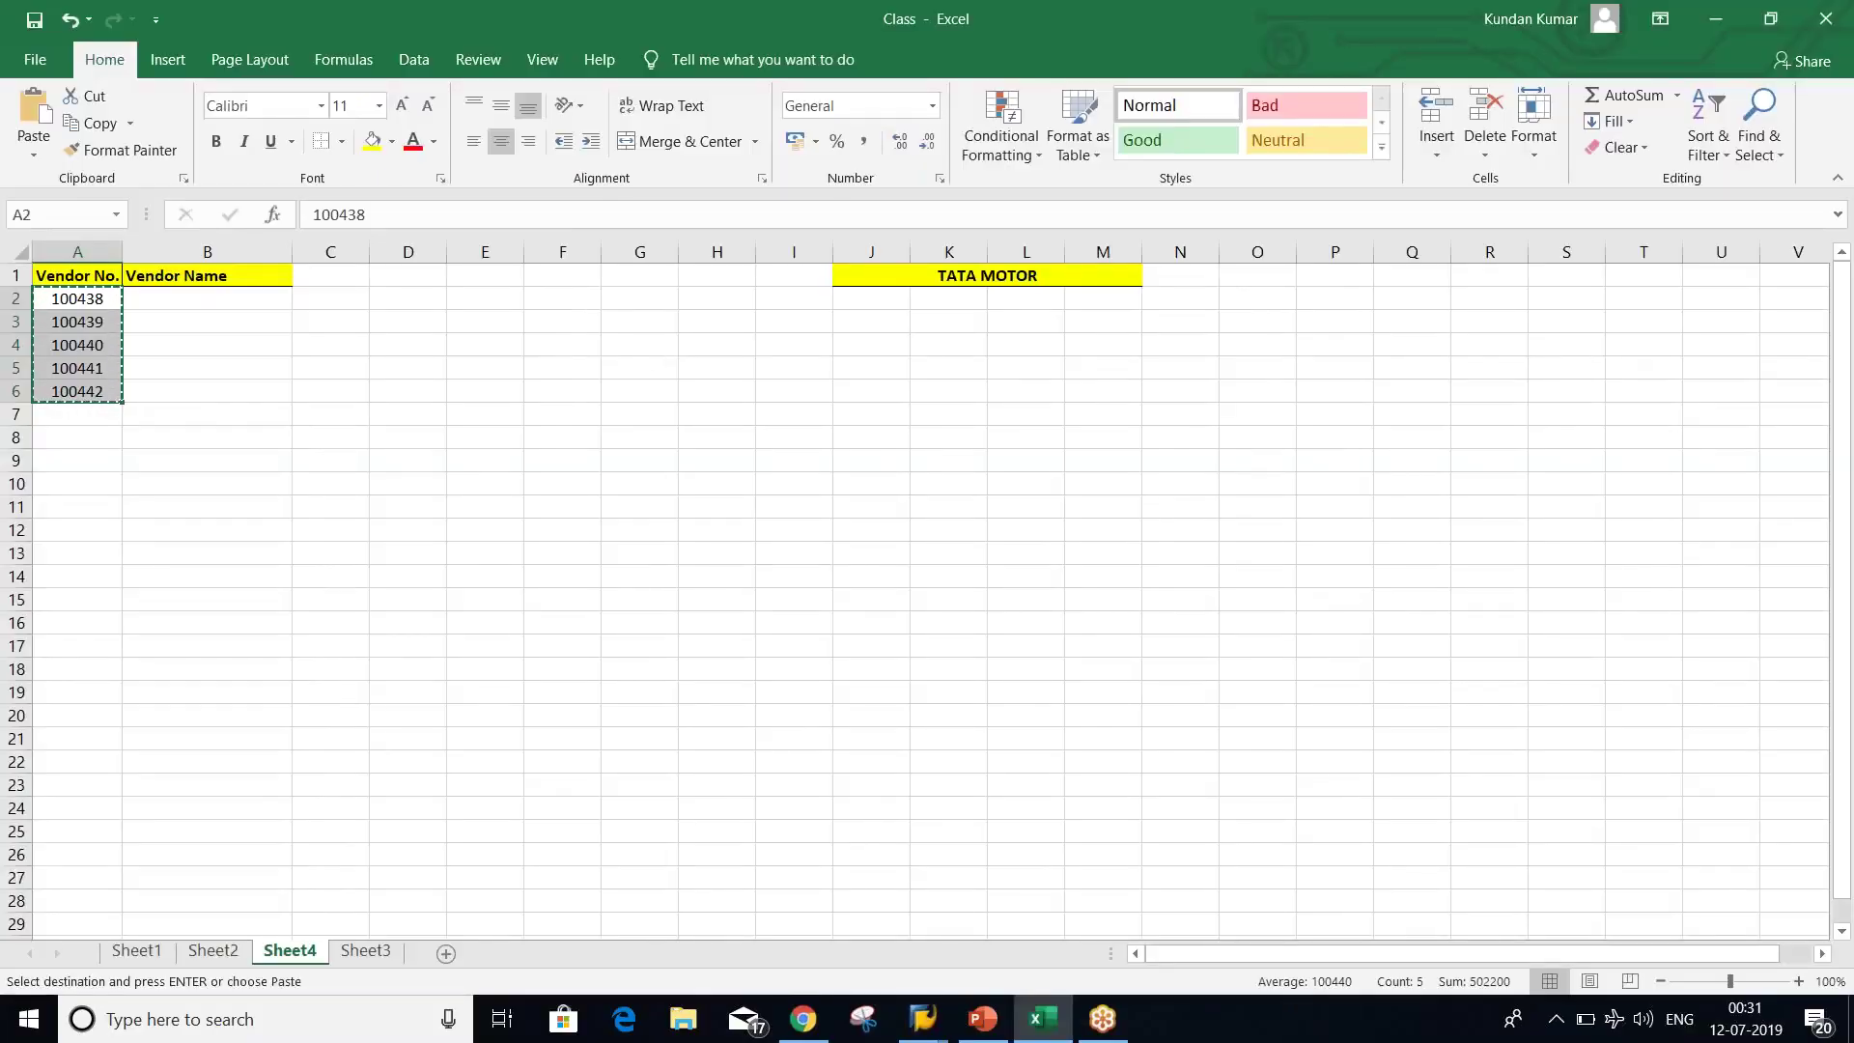
{"action": "key", "text": "alt+Tab"}
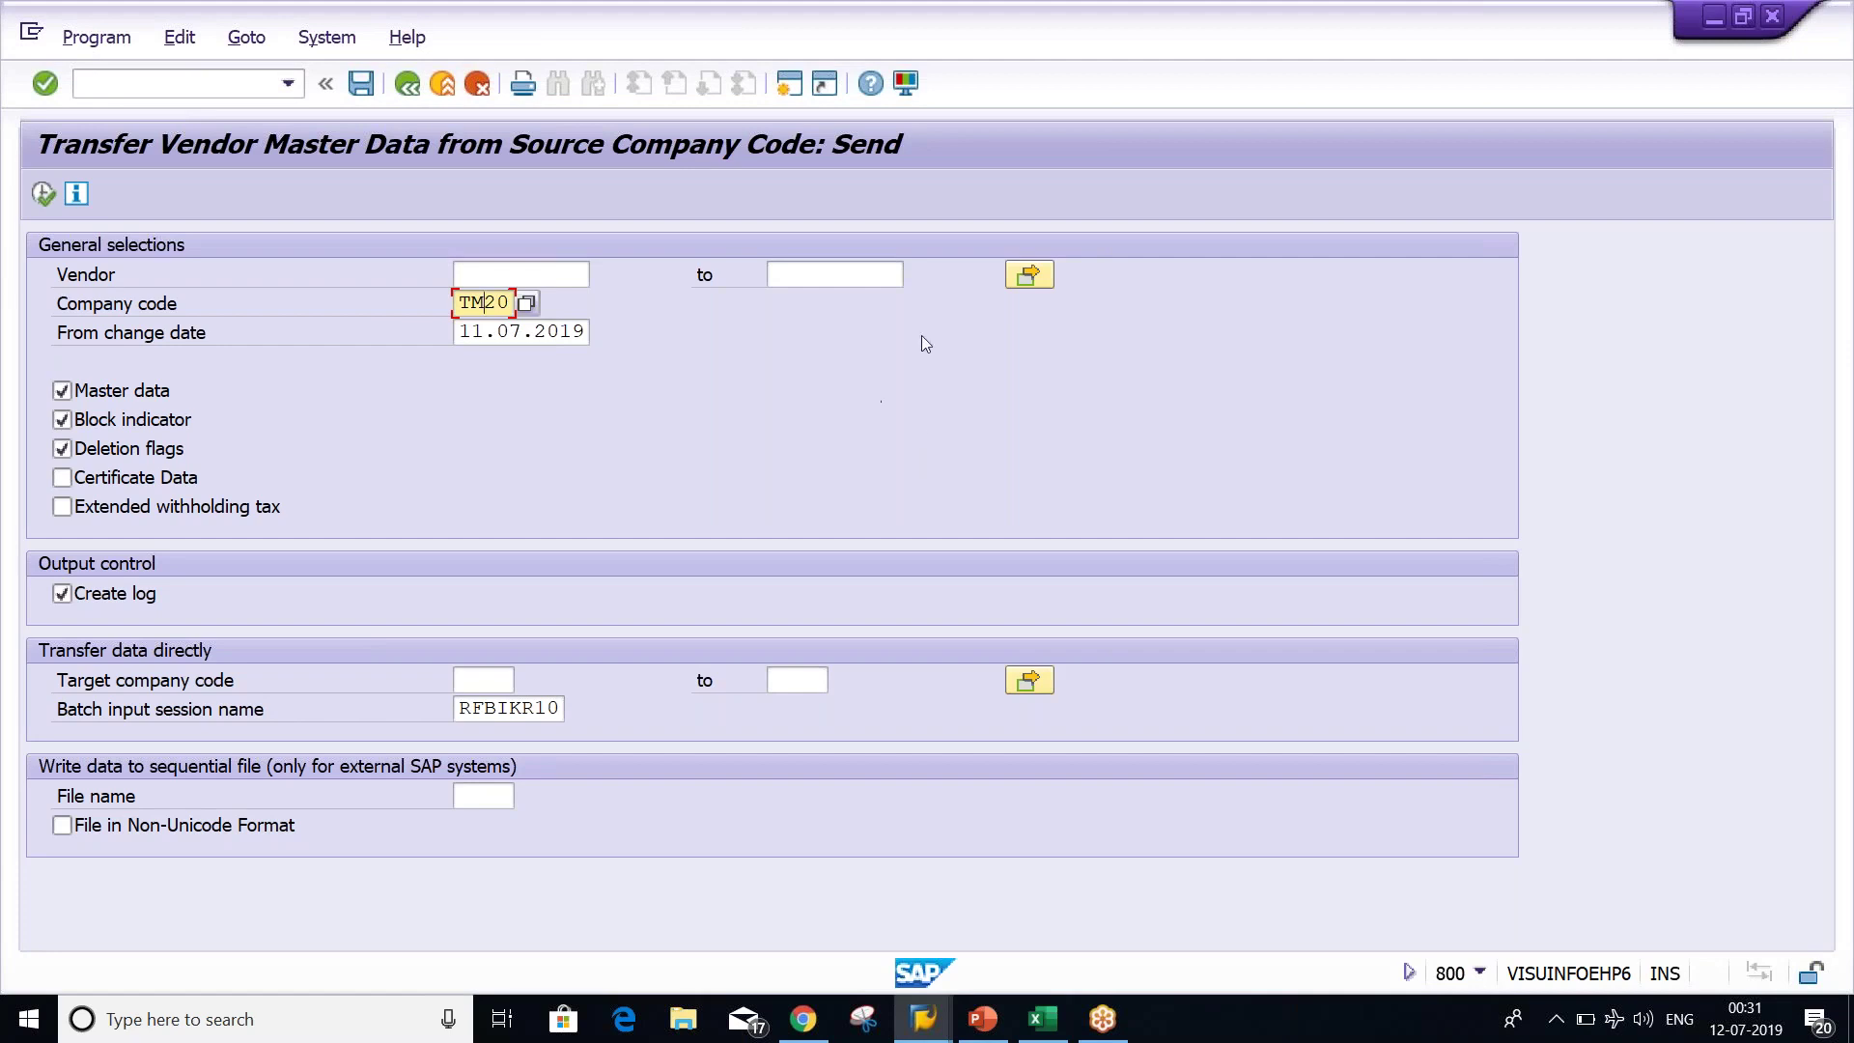
Set the target company code for the direct data transfer to TM04.
{"action": "left_click", "coordinate": [1017, 276]}
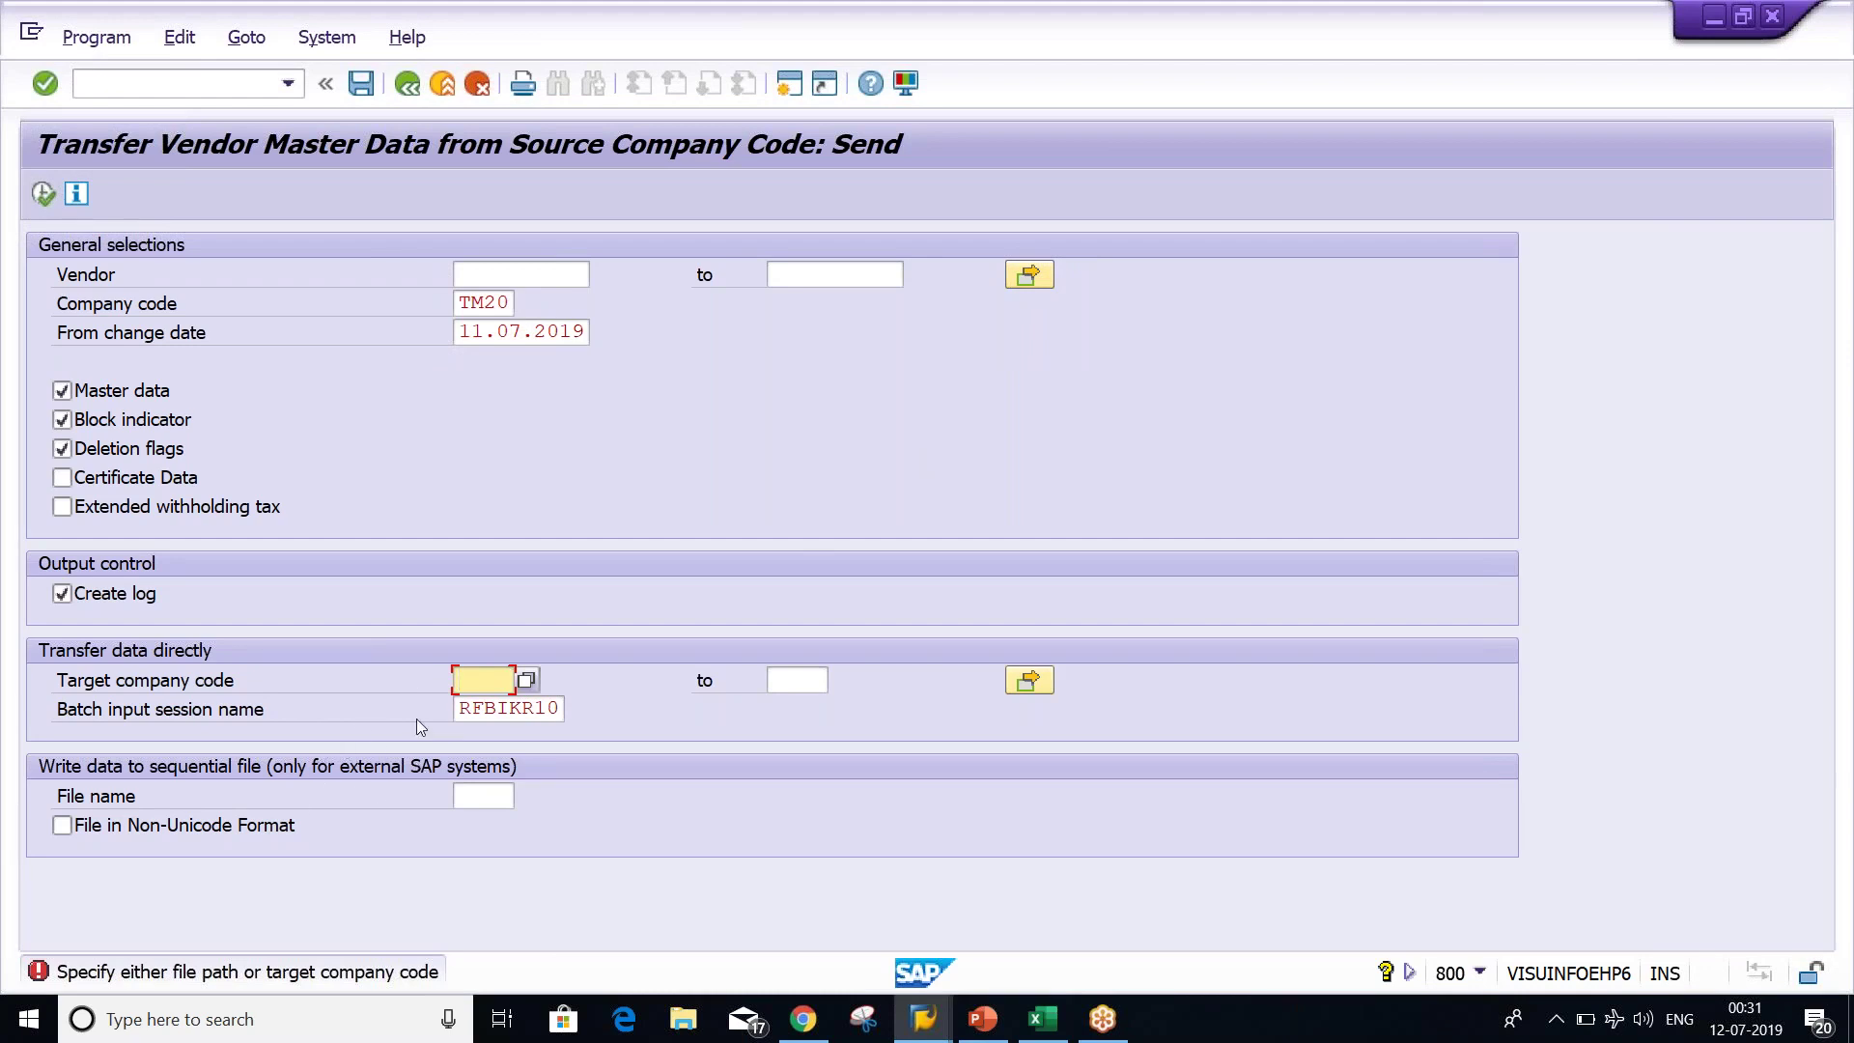
{"action": "left_click", "coordinate": [475, 679]}
{"action": "type", "text": "TM04"}
Upload the five copied vendor numbers into the vendor multiple selection, accept them, and reopen the selection to check the list.
{"action": "left_click", "coordinate": [1028, 277]}
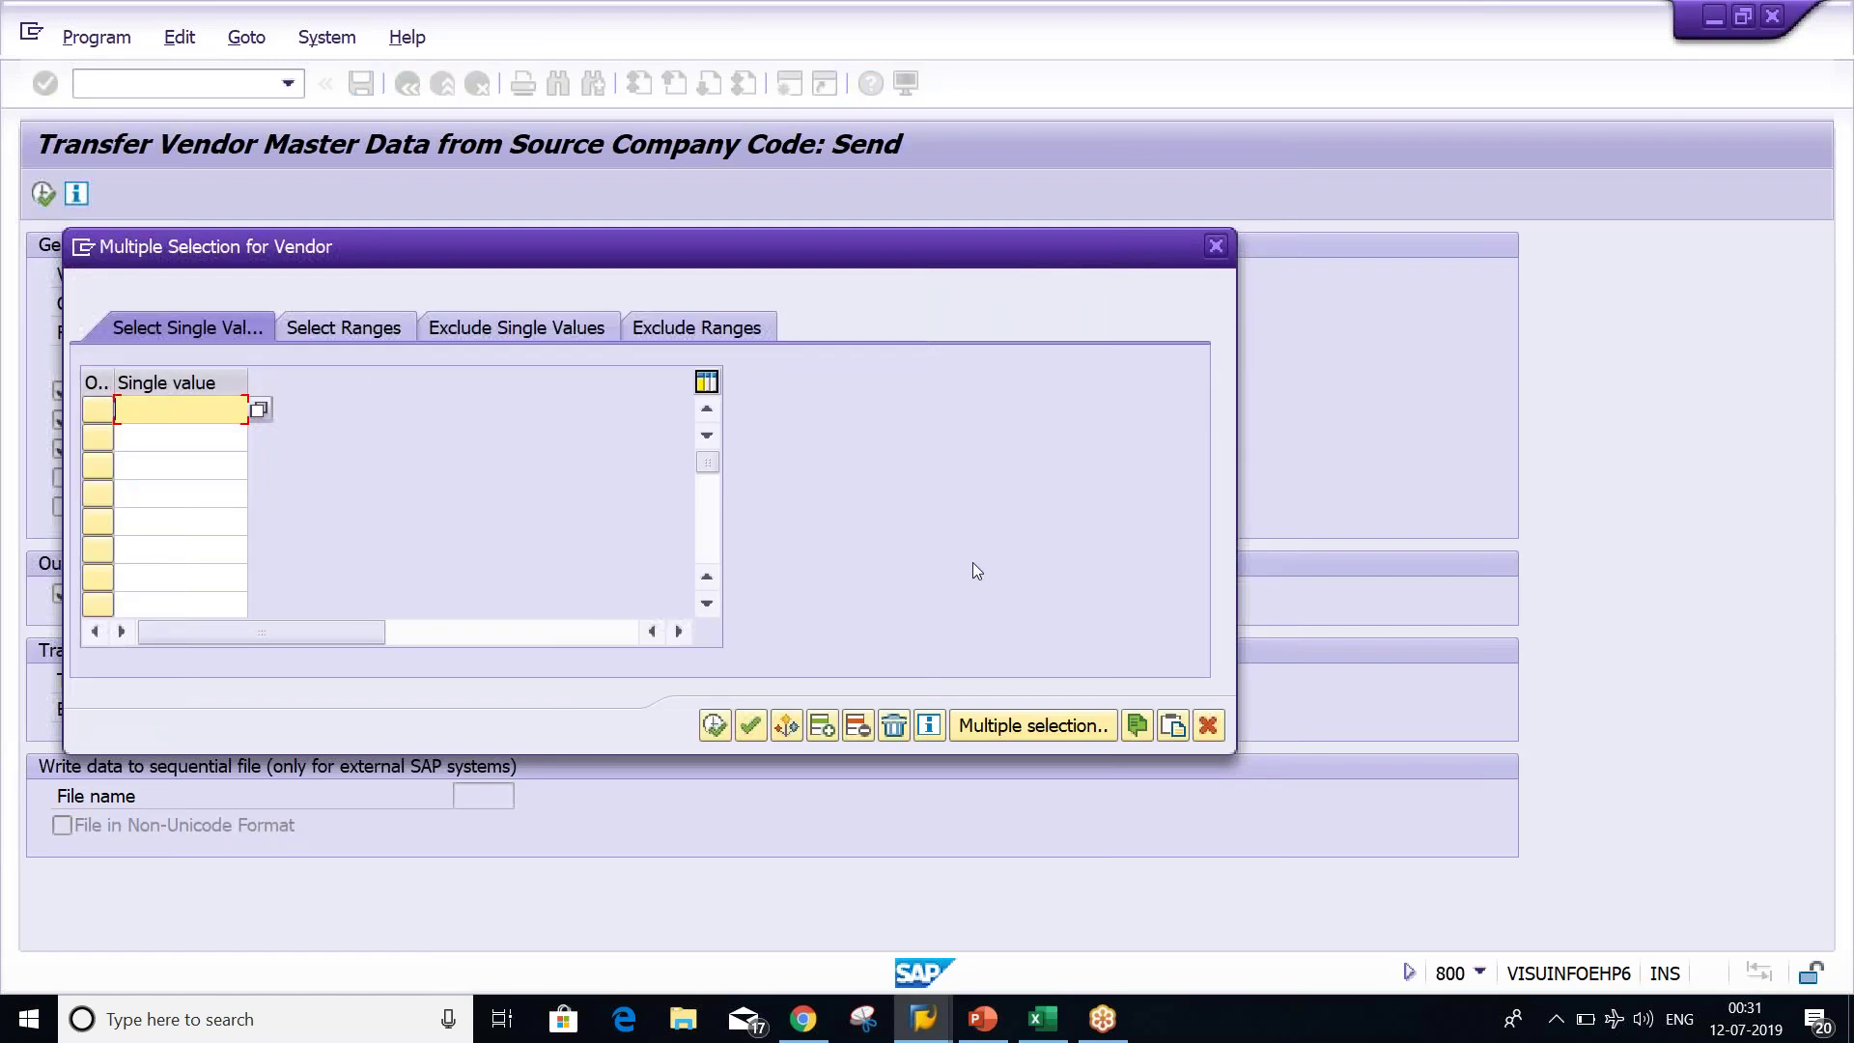
{"action": "left_click", "coordinate": [1173, 726]}
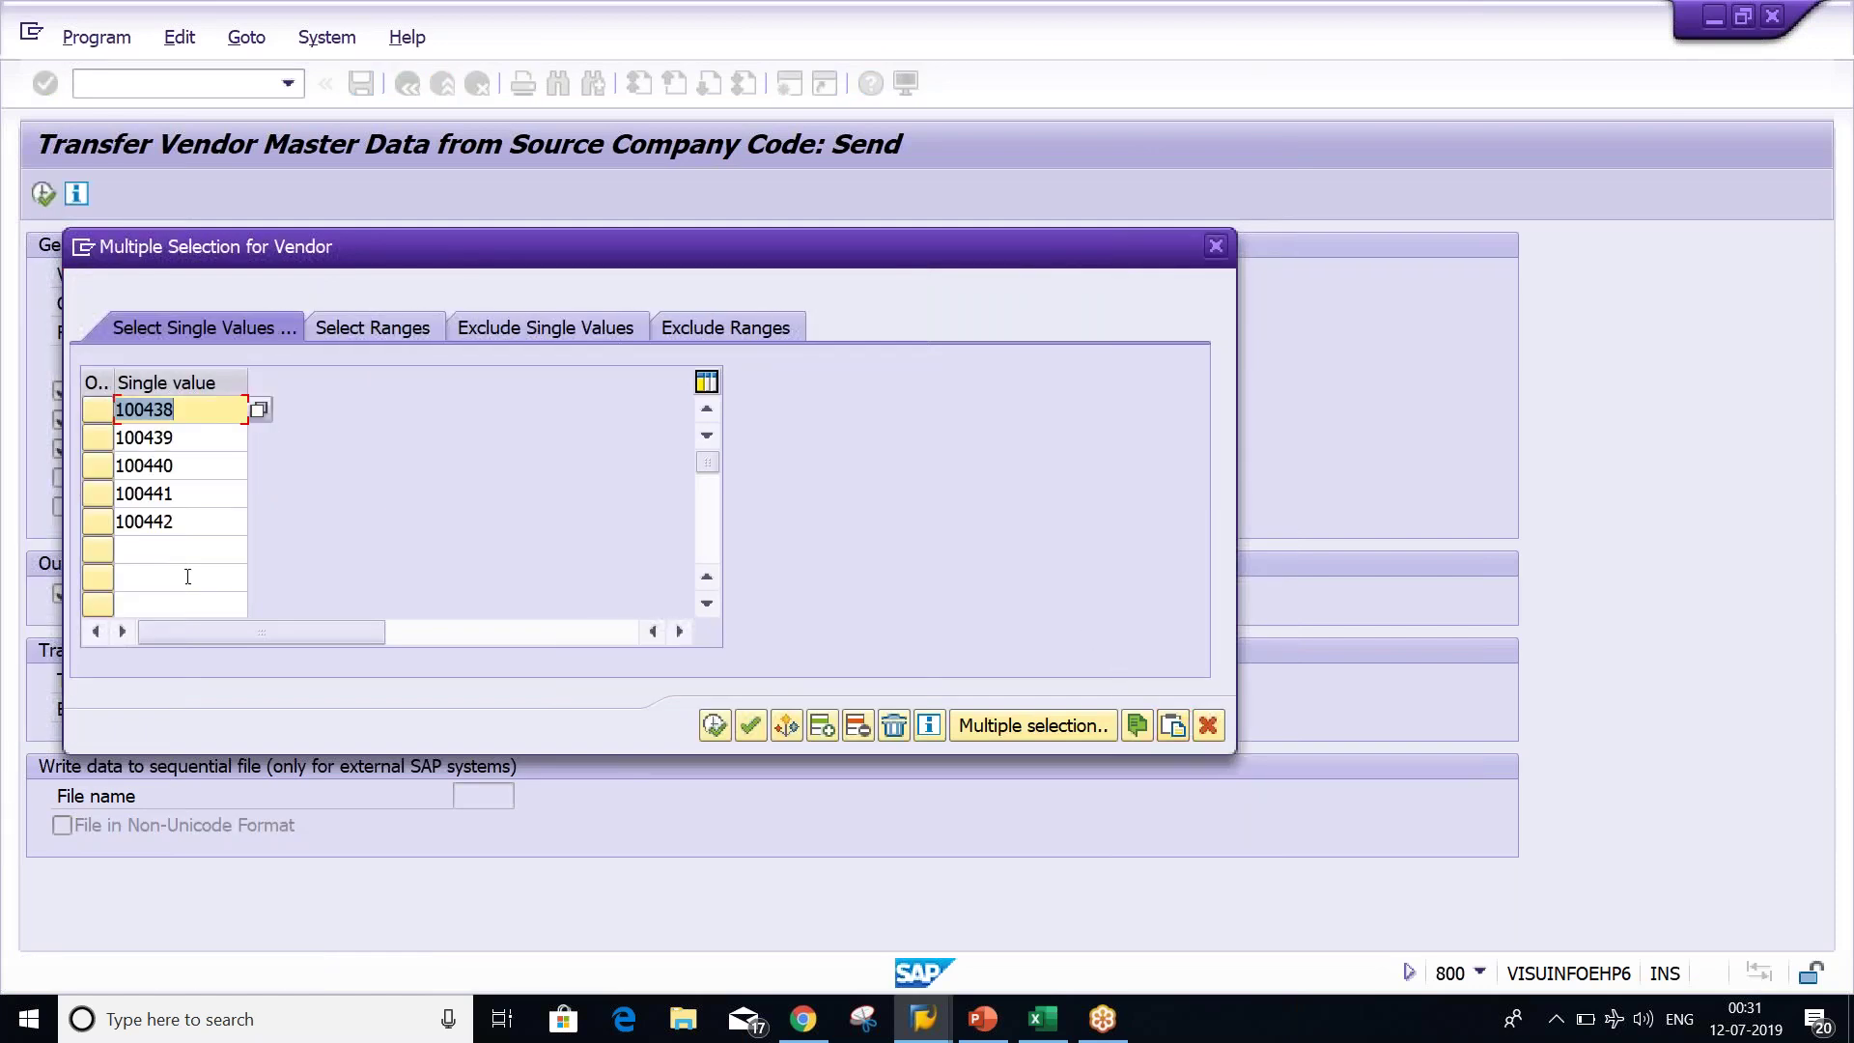
{"action": "left_click", "coordinate": [715, 726]}
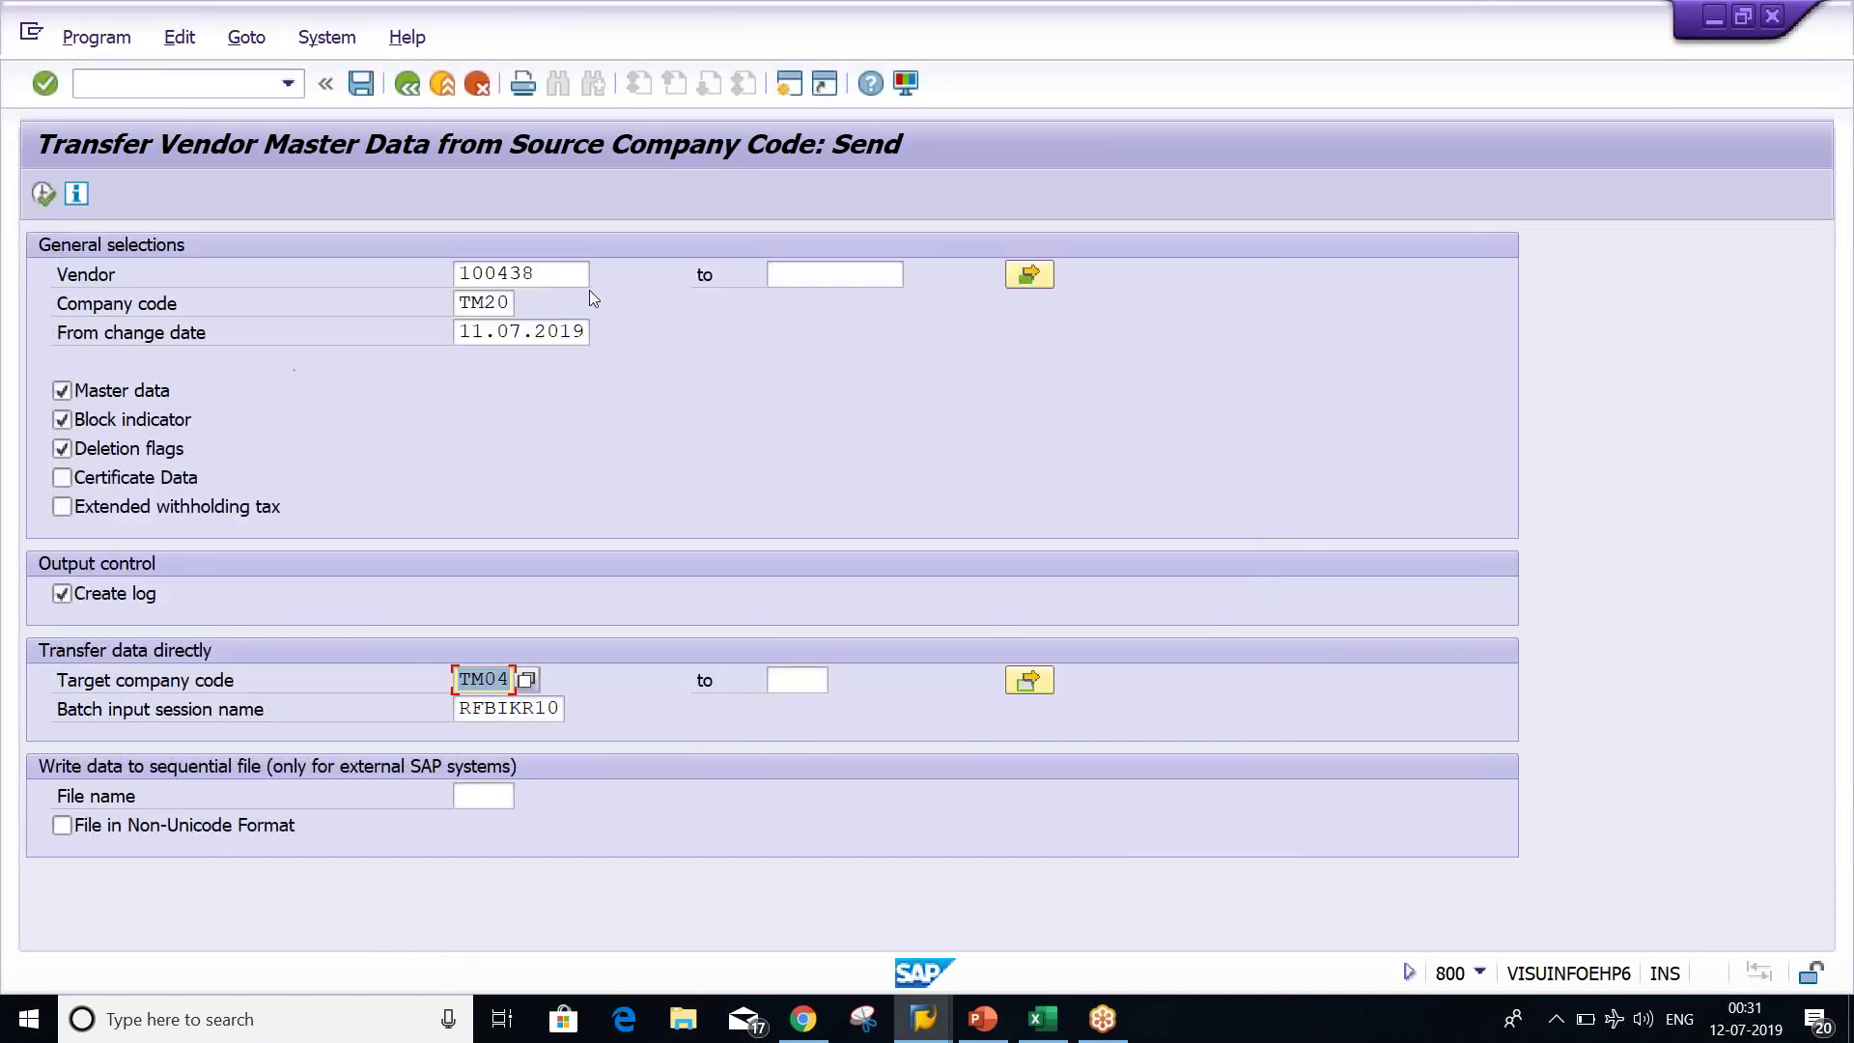
{"action": "left_click", "coordinate": [563, 273]}
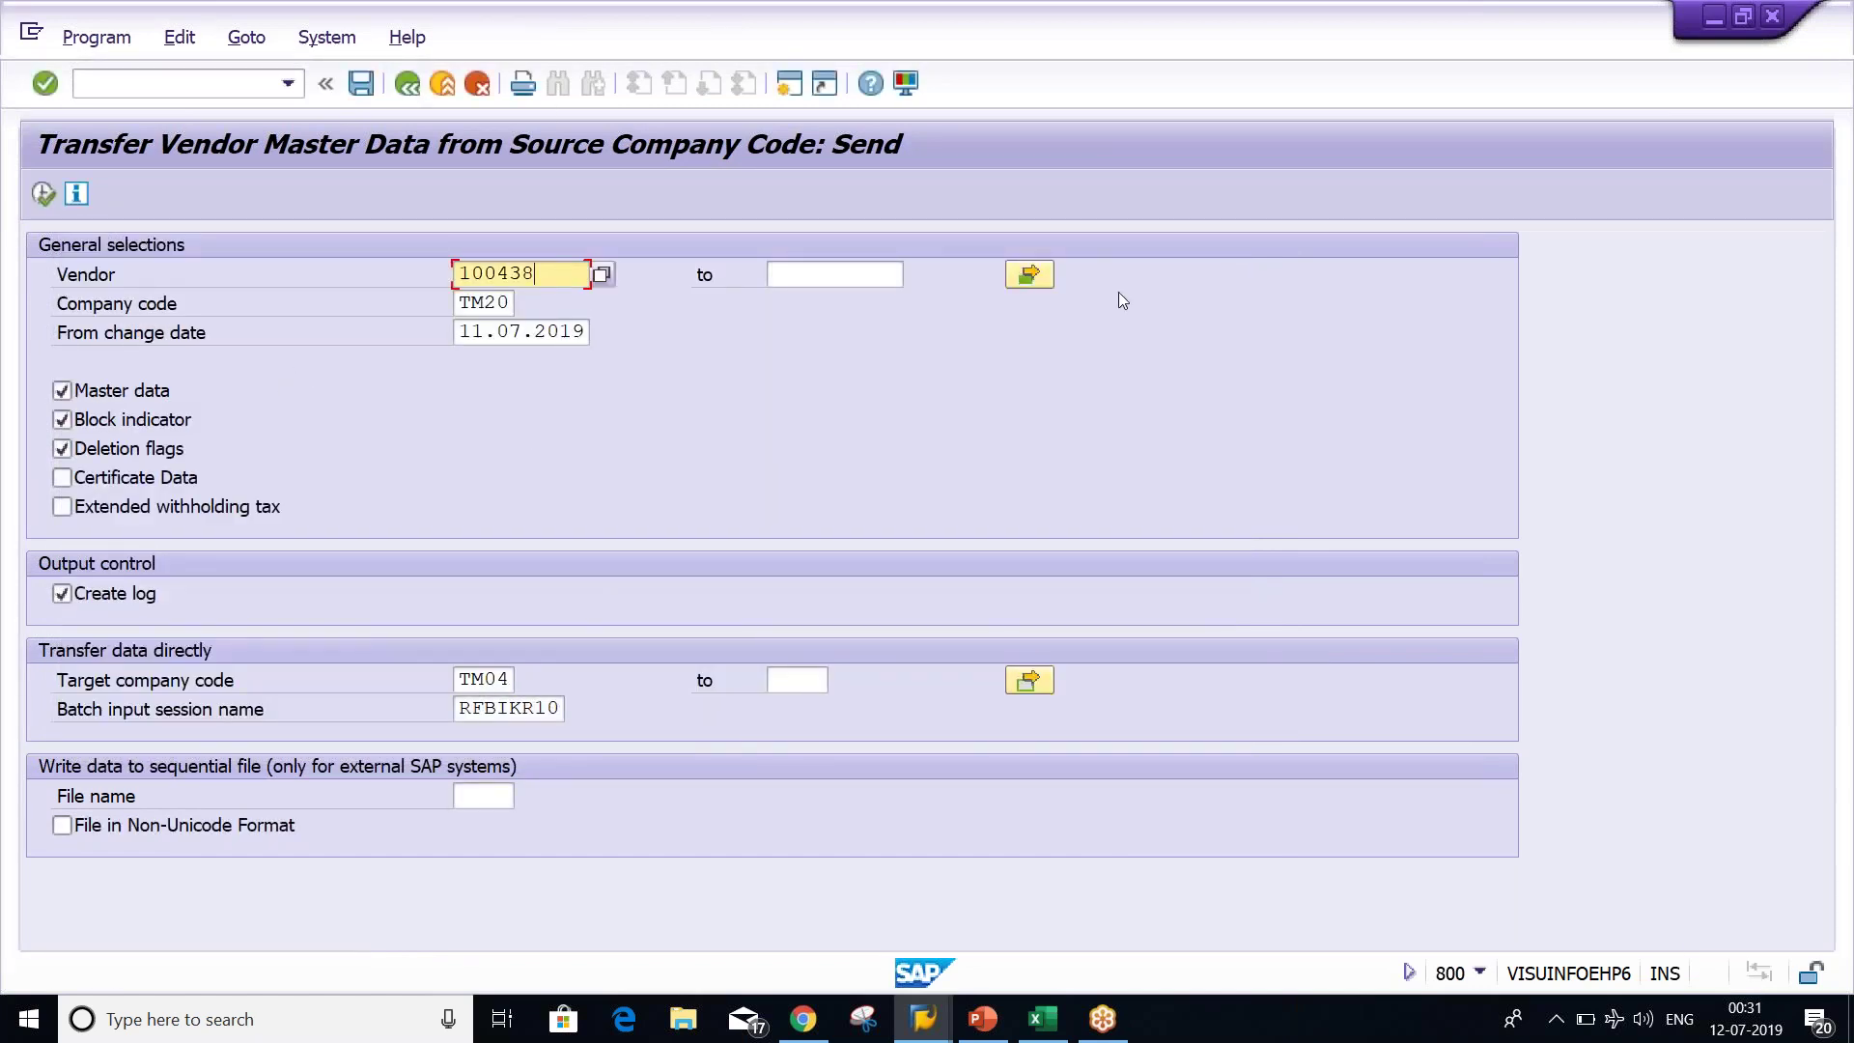
{"action": "left_click", "coordinate": [1028, 277]}
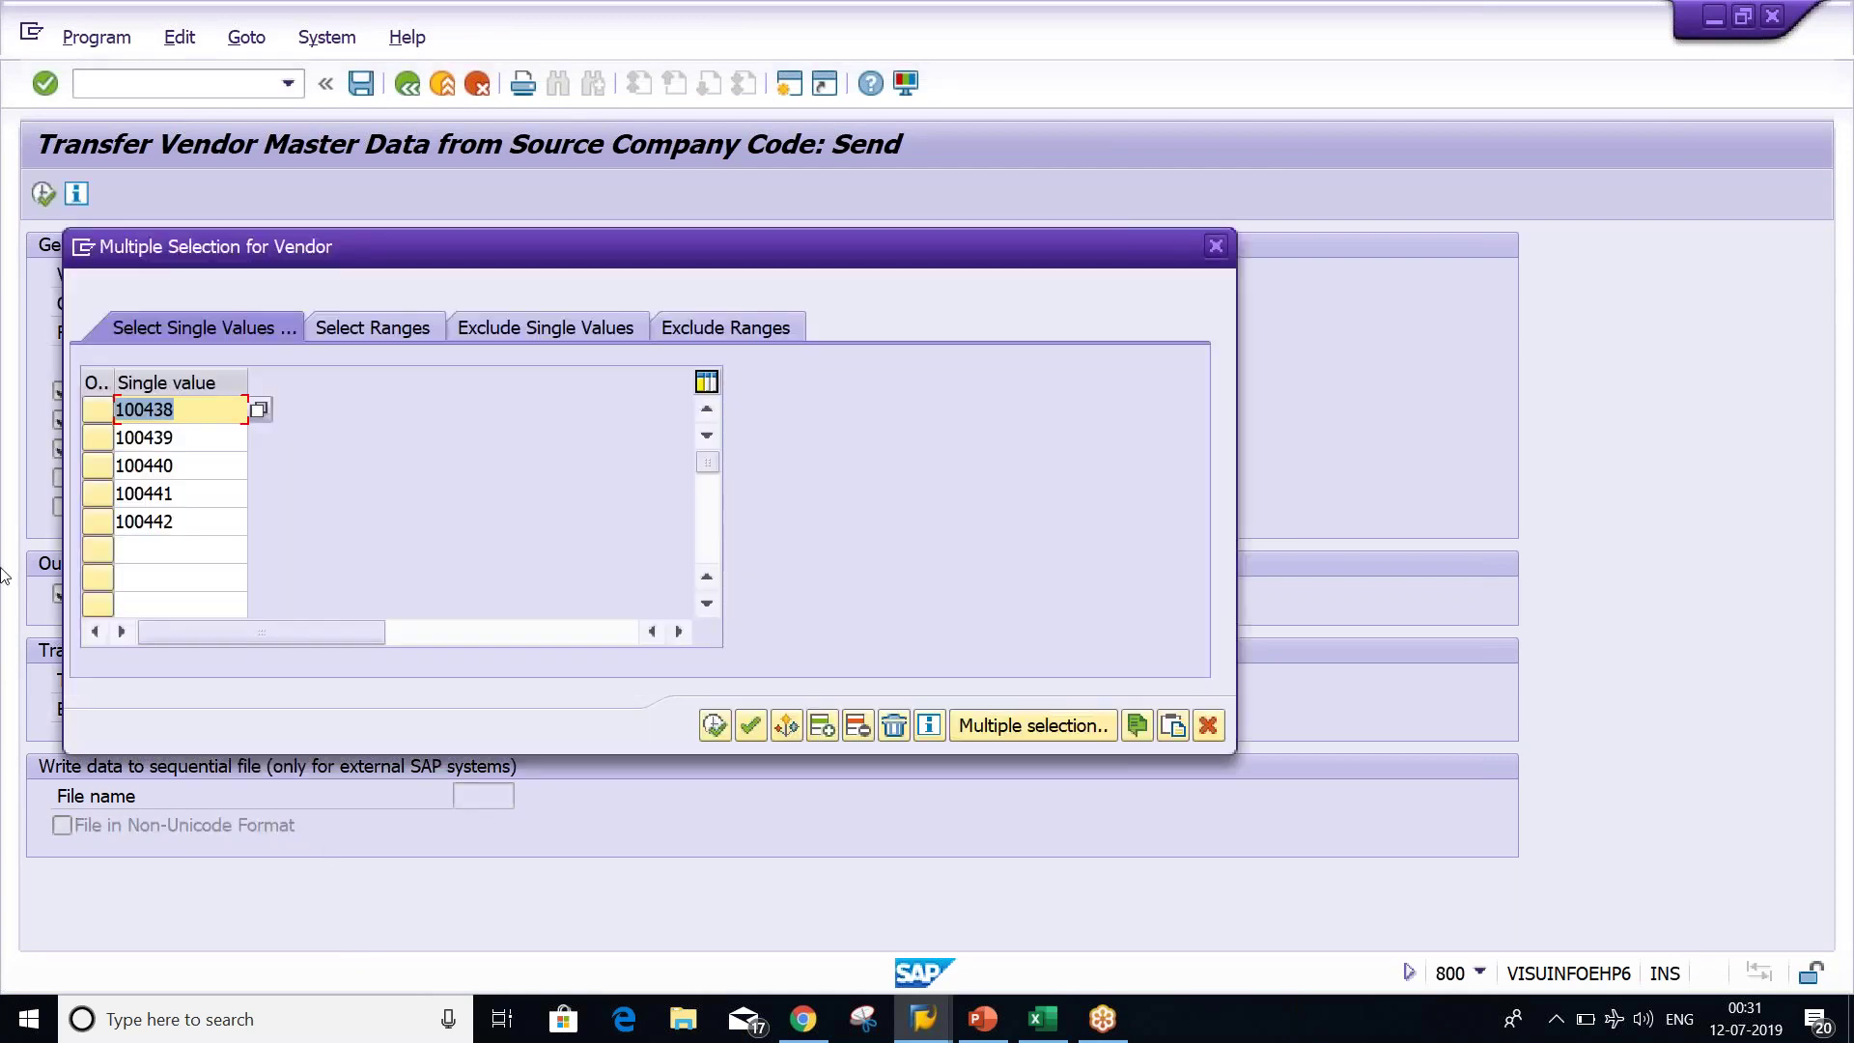
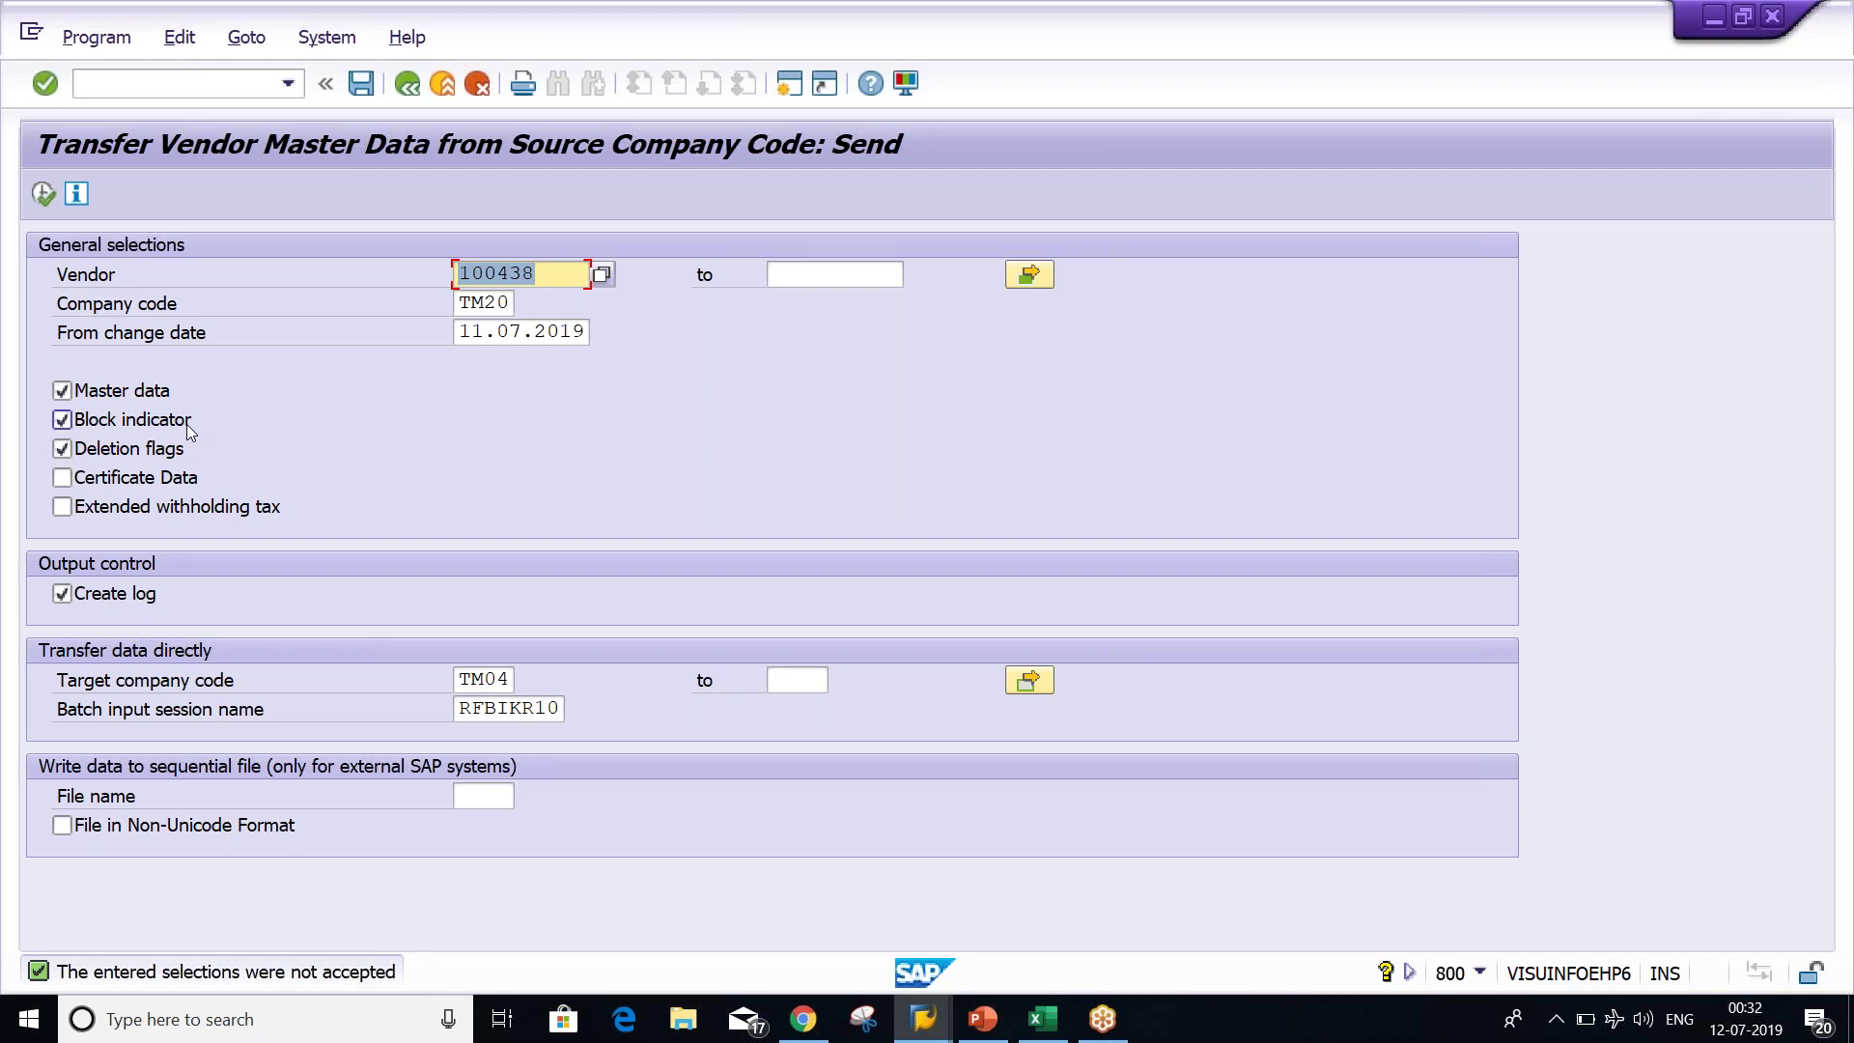
{"action": "left_click", "coordinate": [63, 450]}
{"action": "left_click", "coordinate": [61, 418]}
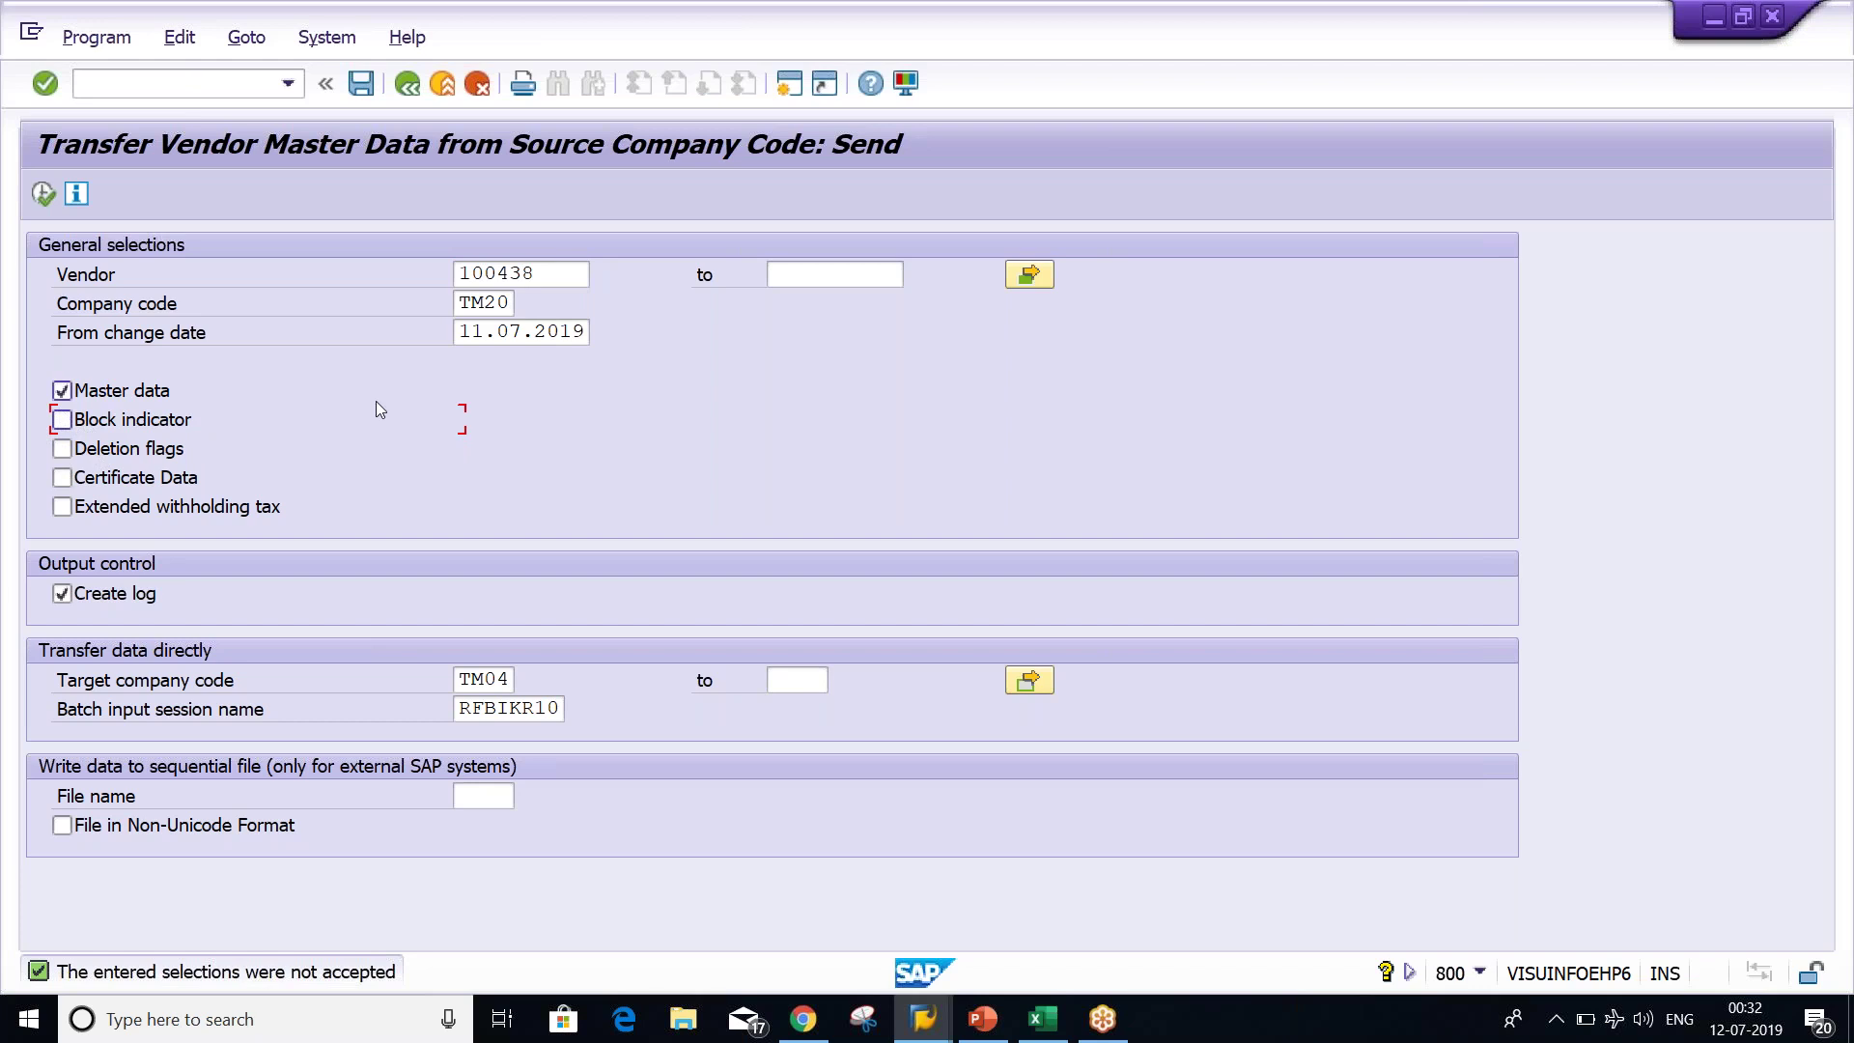
{"action": "left_click", "coordinate": [61, 420]}
{"action": "left_click", "coordinate": [64, 450]}
{"action": "left_click", "coordinate": [464, 682]}
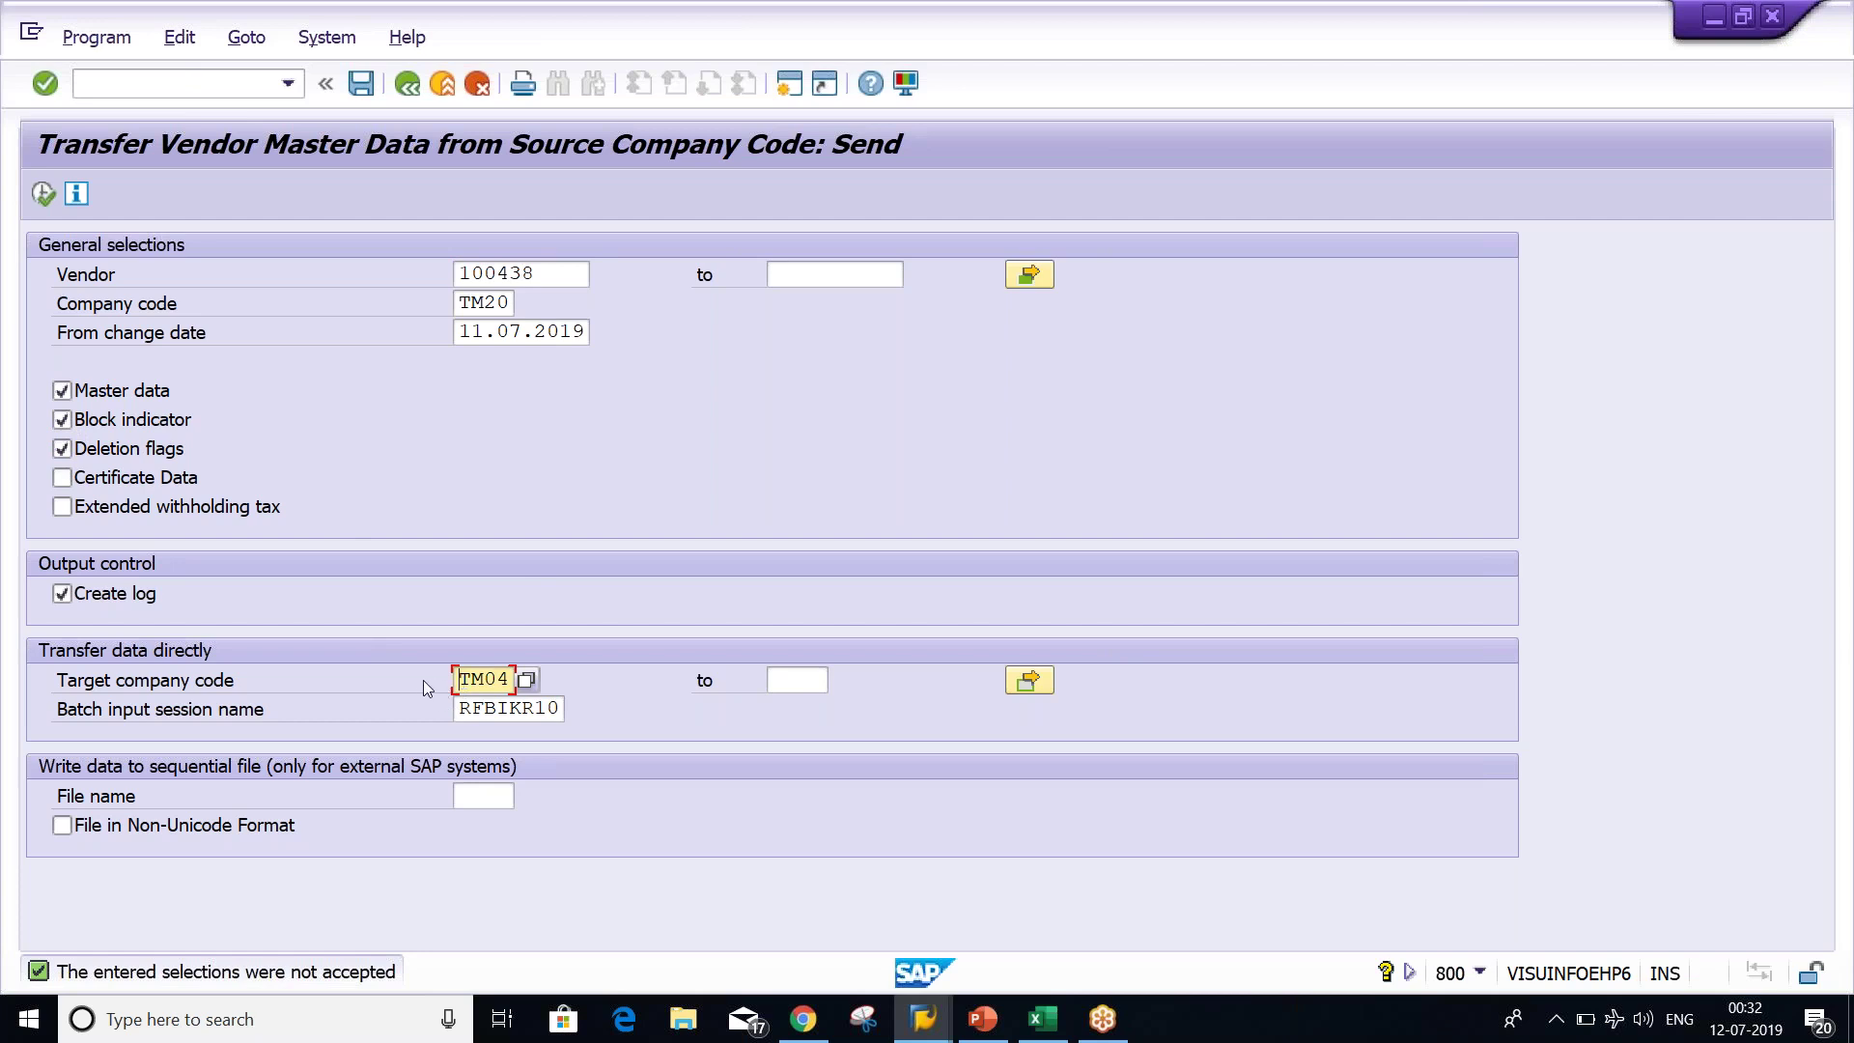
{"action": "left_click_drag", "start_coordinate": [464, 679], "coordinate": [510, 679]}
{"action": "left_click", "coordinate": [549, 276]}
{"action": "left_click_drag", "start_coordinate": [460, 302], "coordinate": [534, 300]}
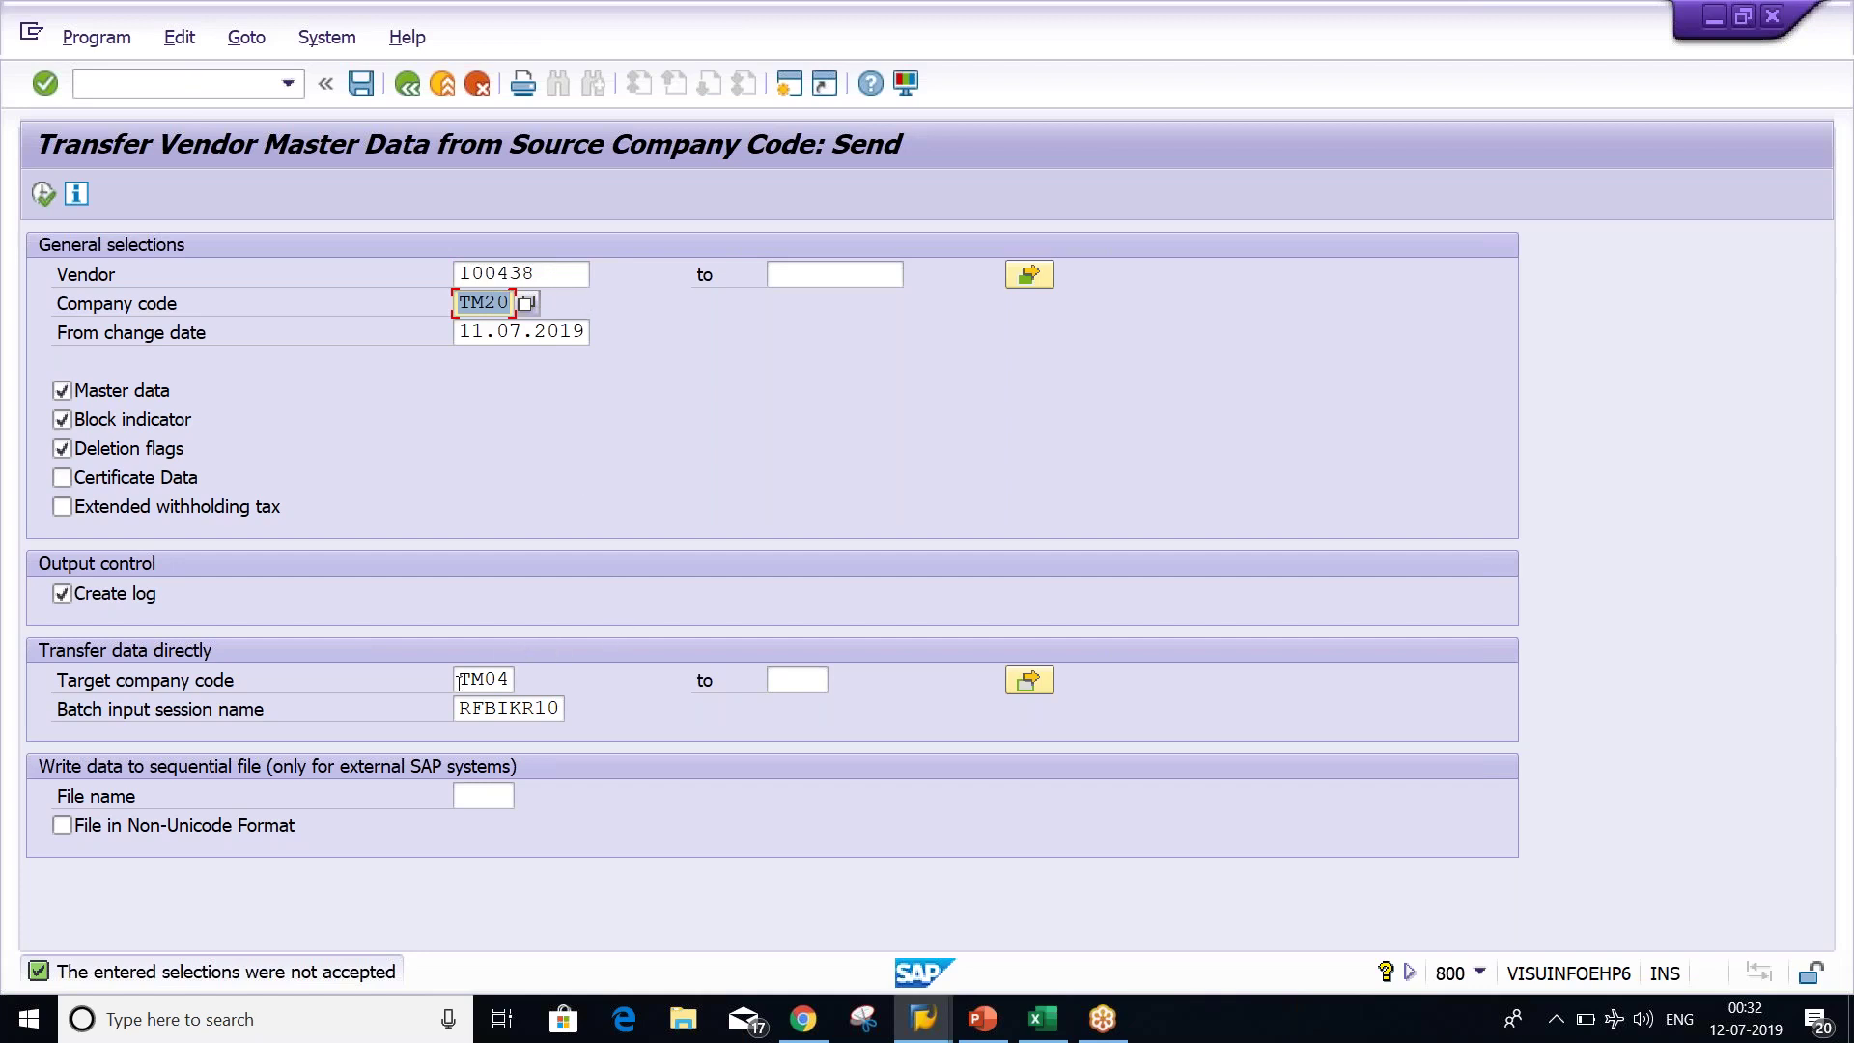
{"action": "left_click_drag", "start_coordinate": [572, 275], "coordinate": [414, 277]}
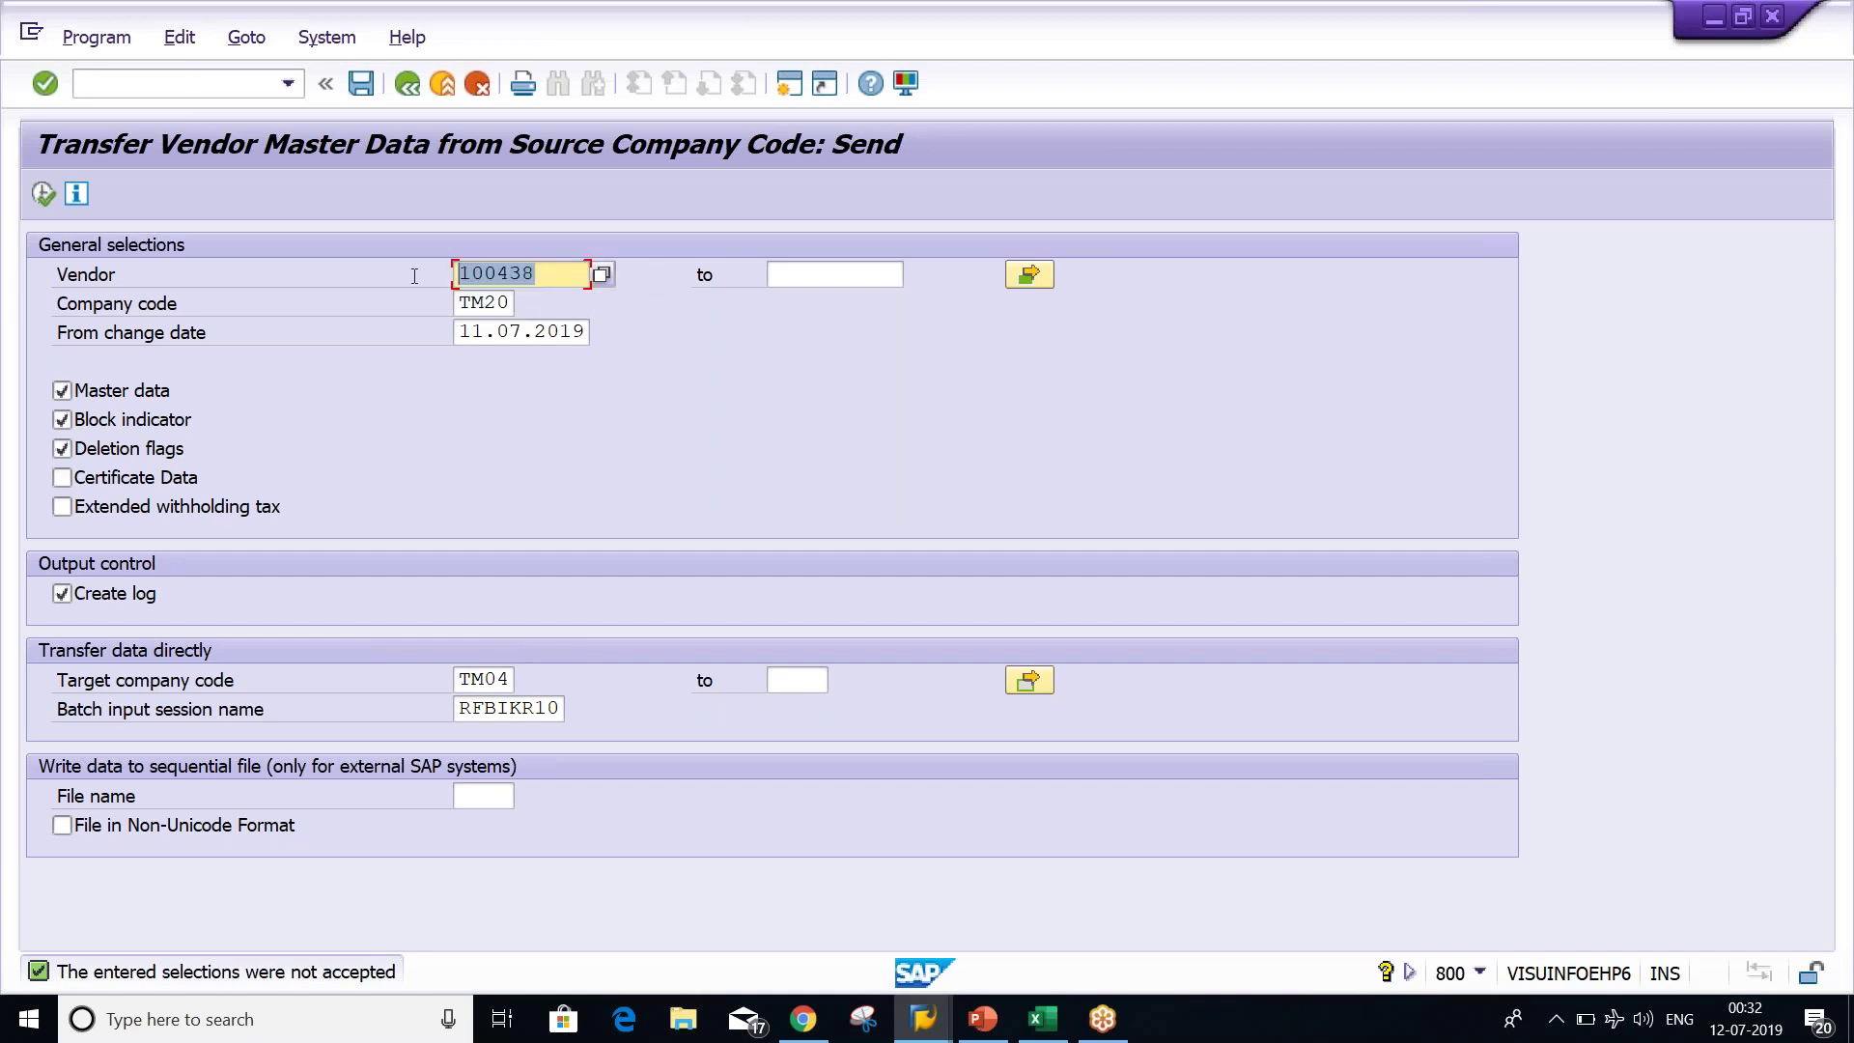
{"action": "key", "text": "Home"}
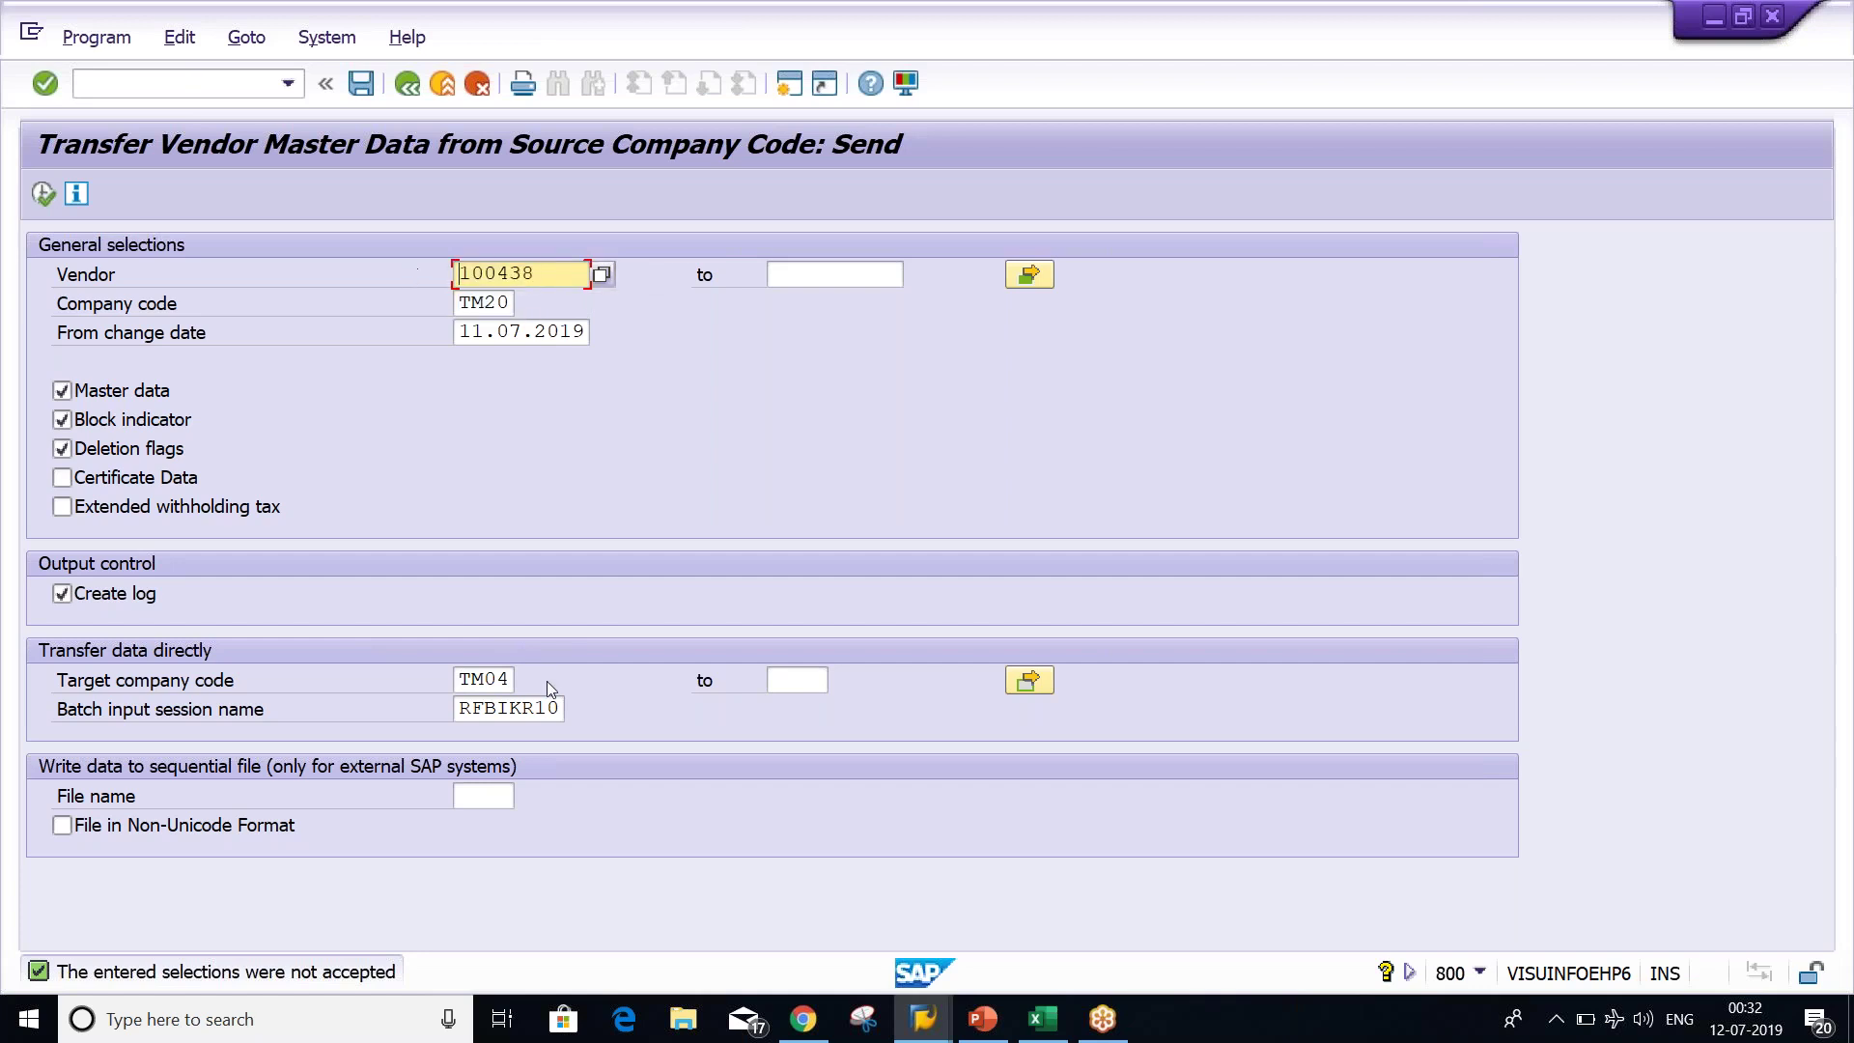
Open a new SAP session with transaction XK03 and check the first vendor's address data in company code TM04.
{"action": "left_click", "coordinate": [936, 1022]}
{"action": "mouse_move", "coordinate": [937, 1022]}
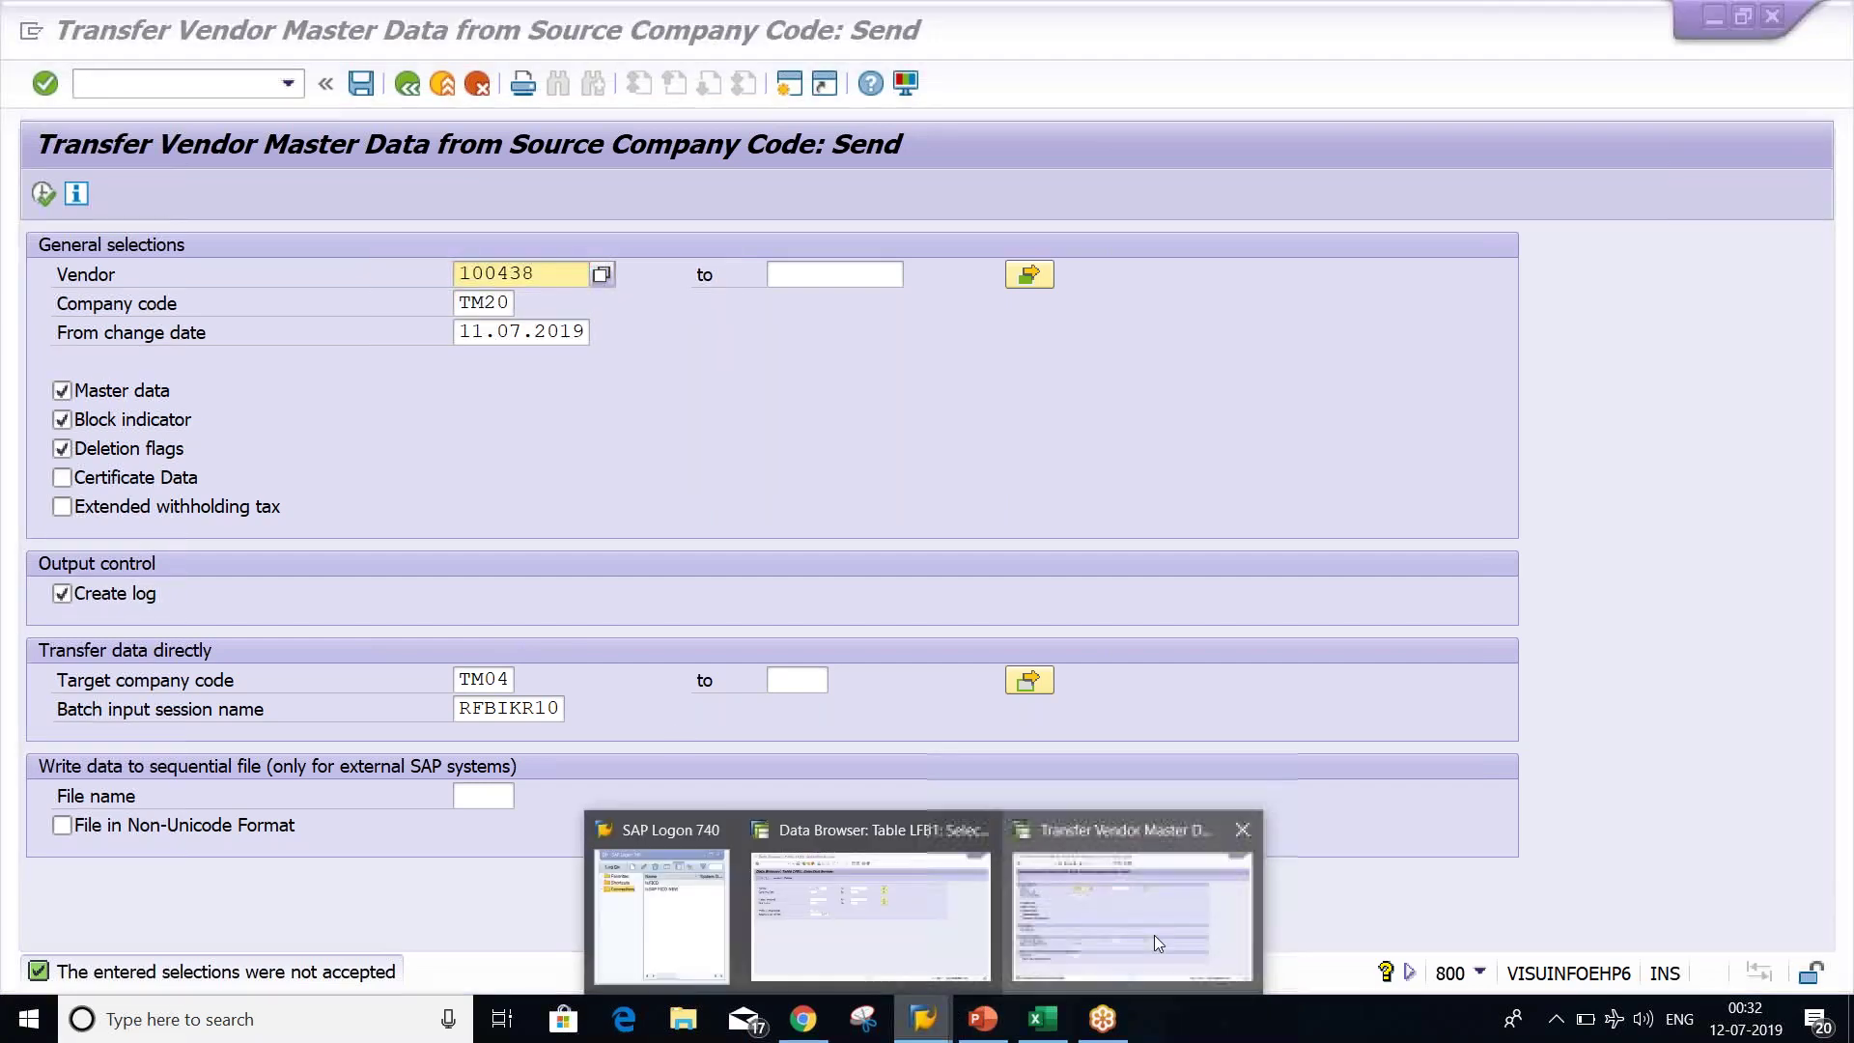
{"action": "left_click", "coordinate": [1146, 898]}
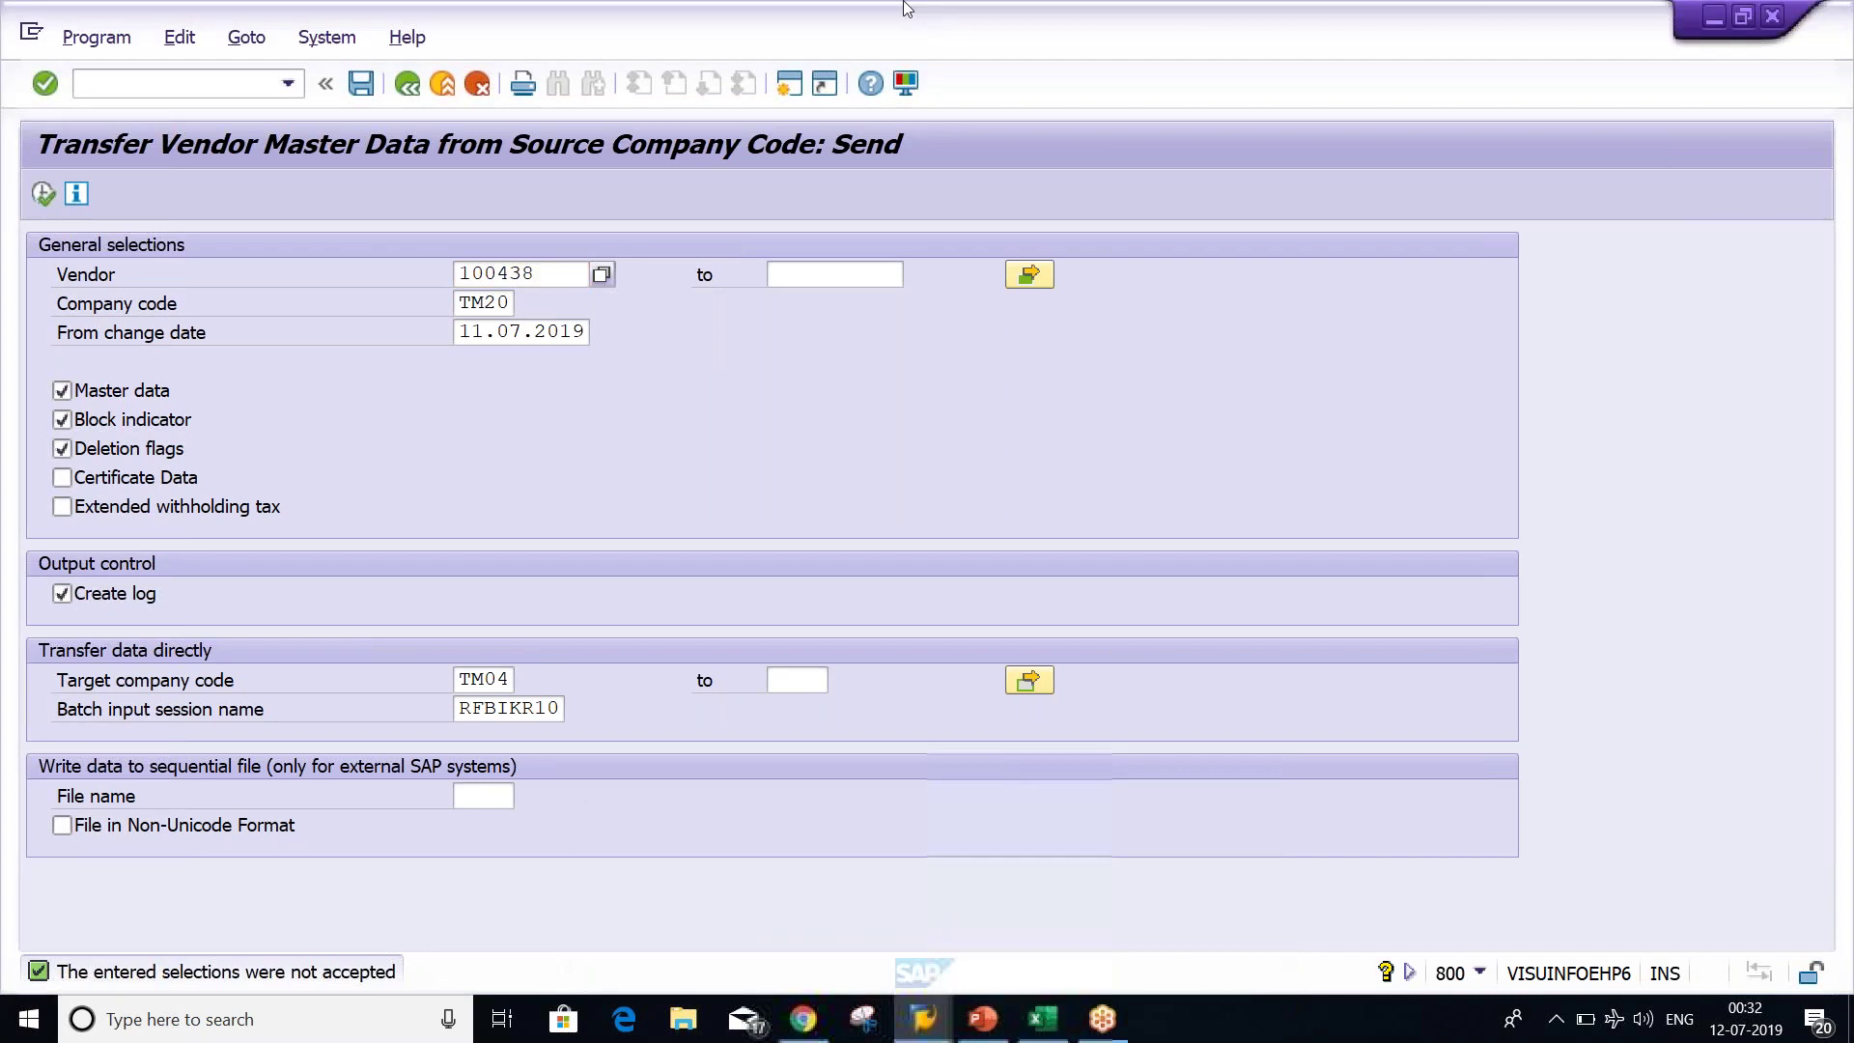
{"action": "left_click", "coordinate": [790, 85]}
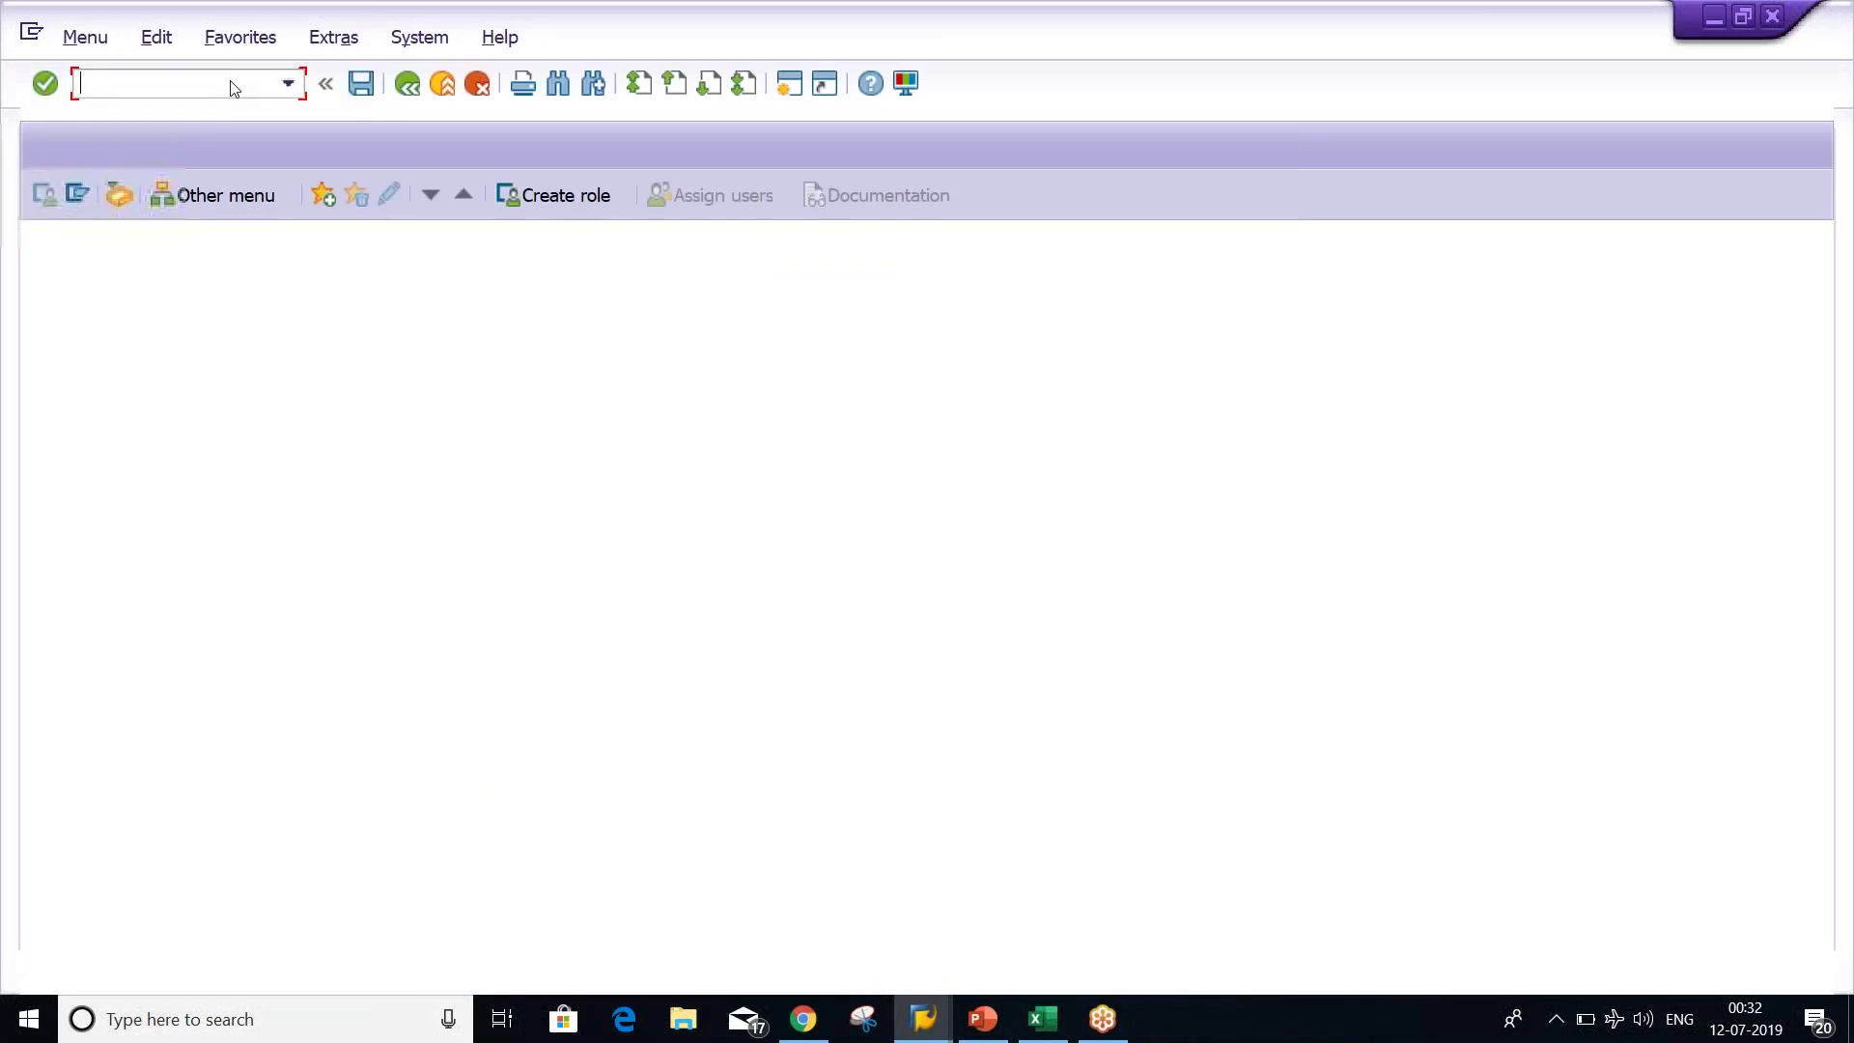
{"action": "type", "text": "XK03"}
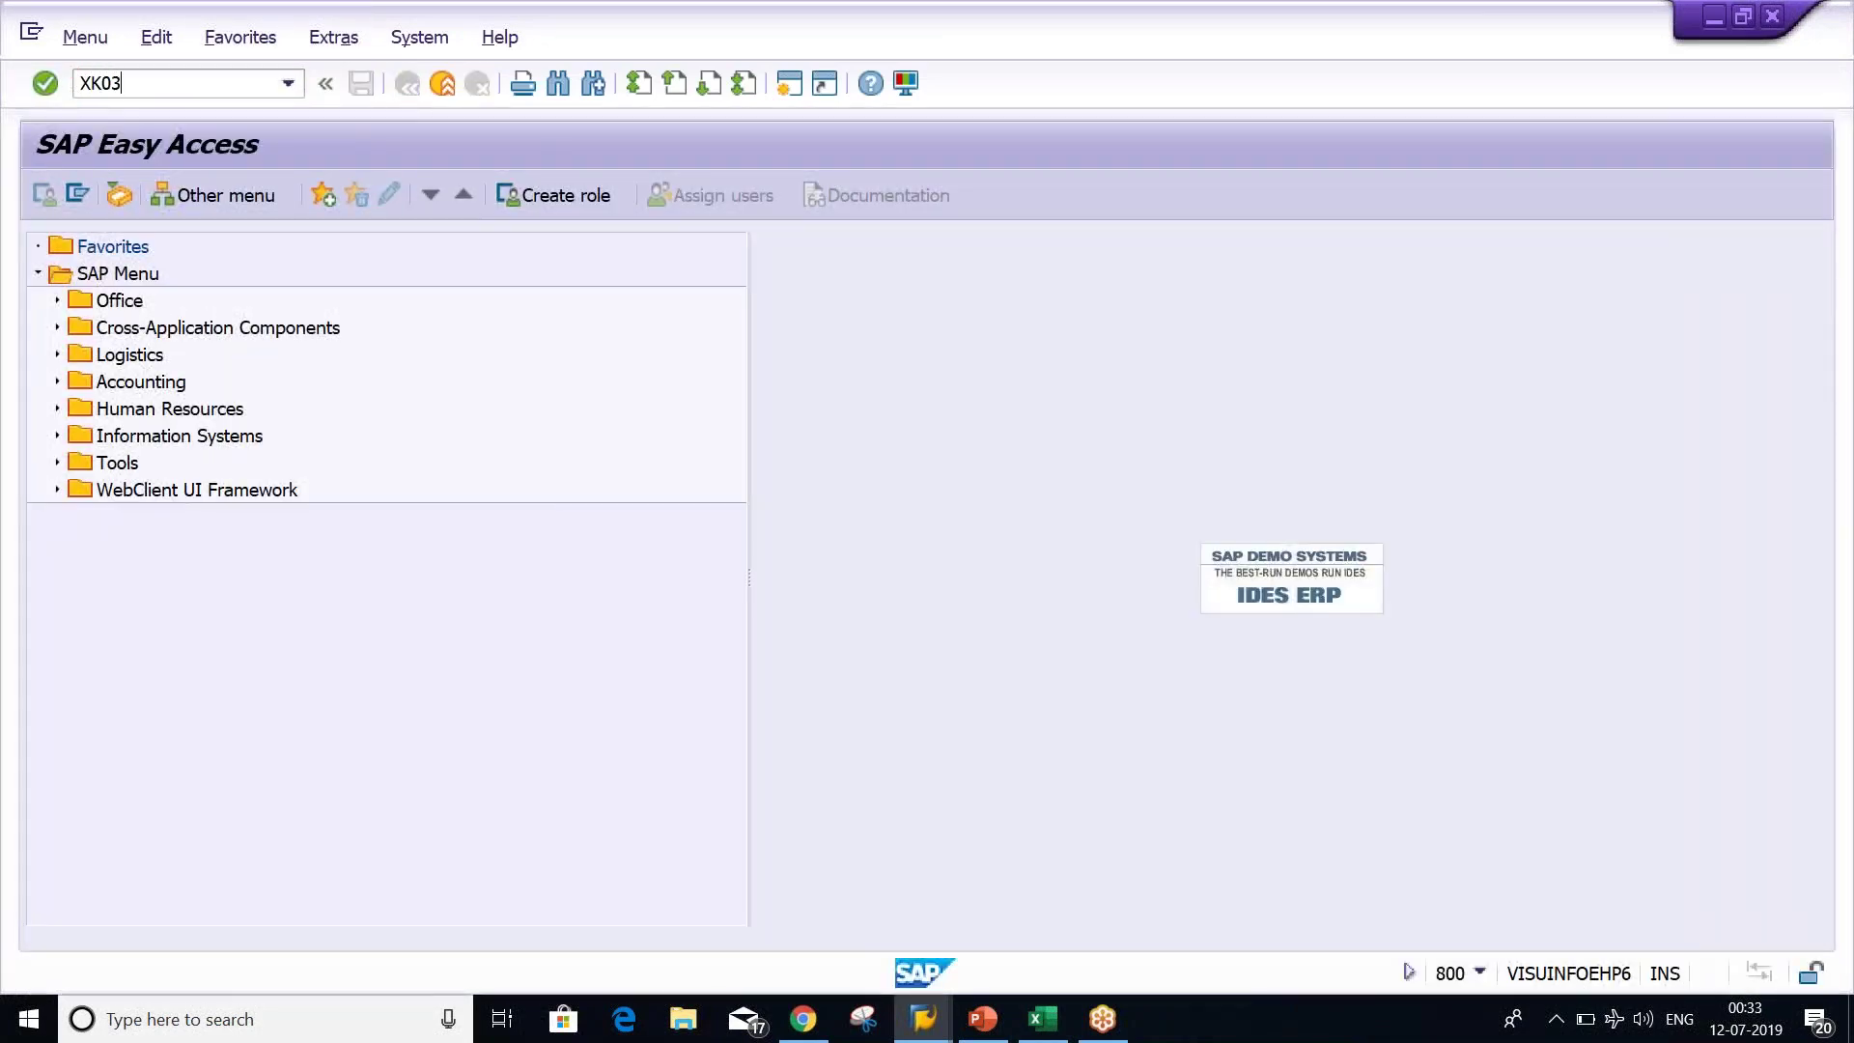
{"action": "key", "text": "Return"}
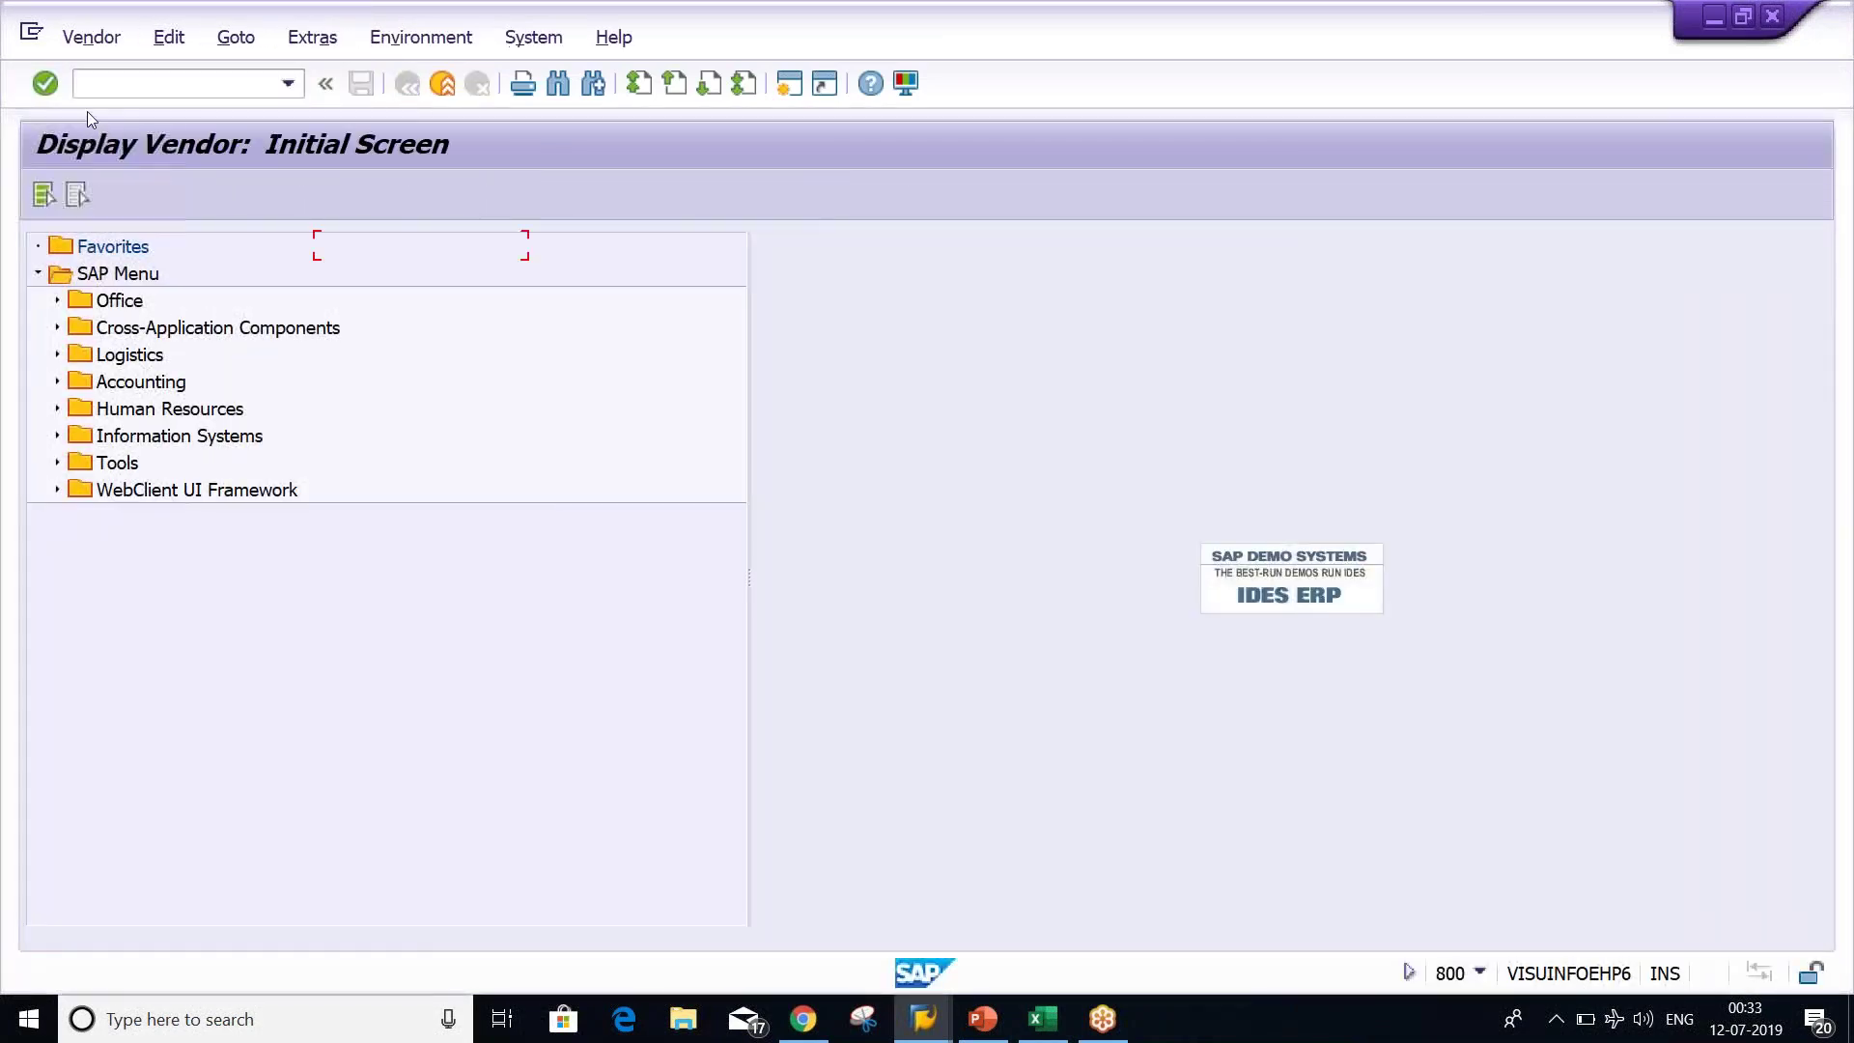
{"action": "key", "text": "Tab"}
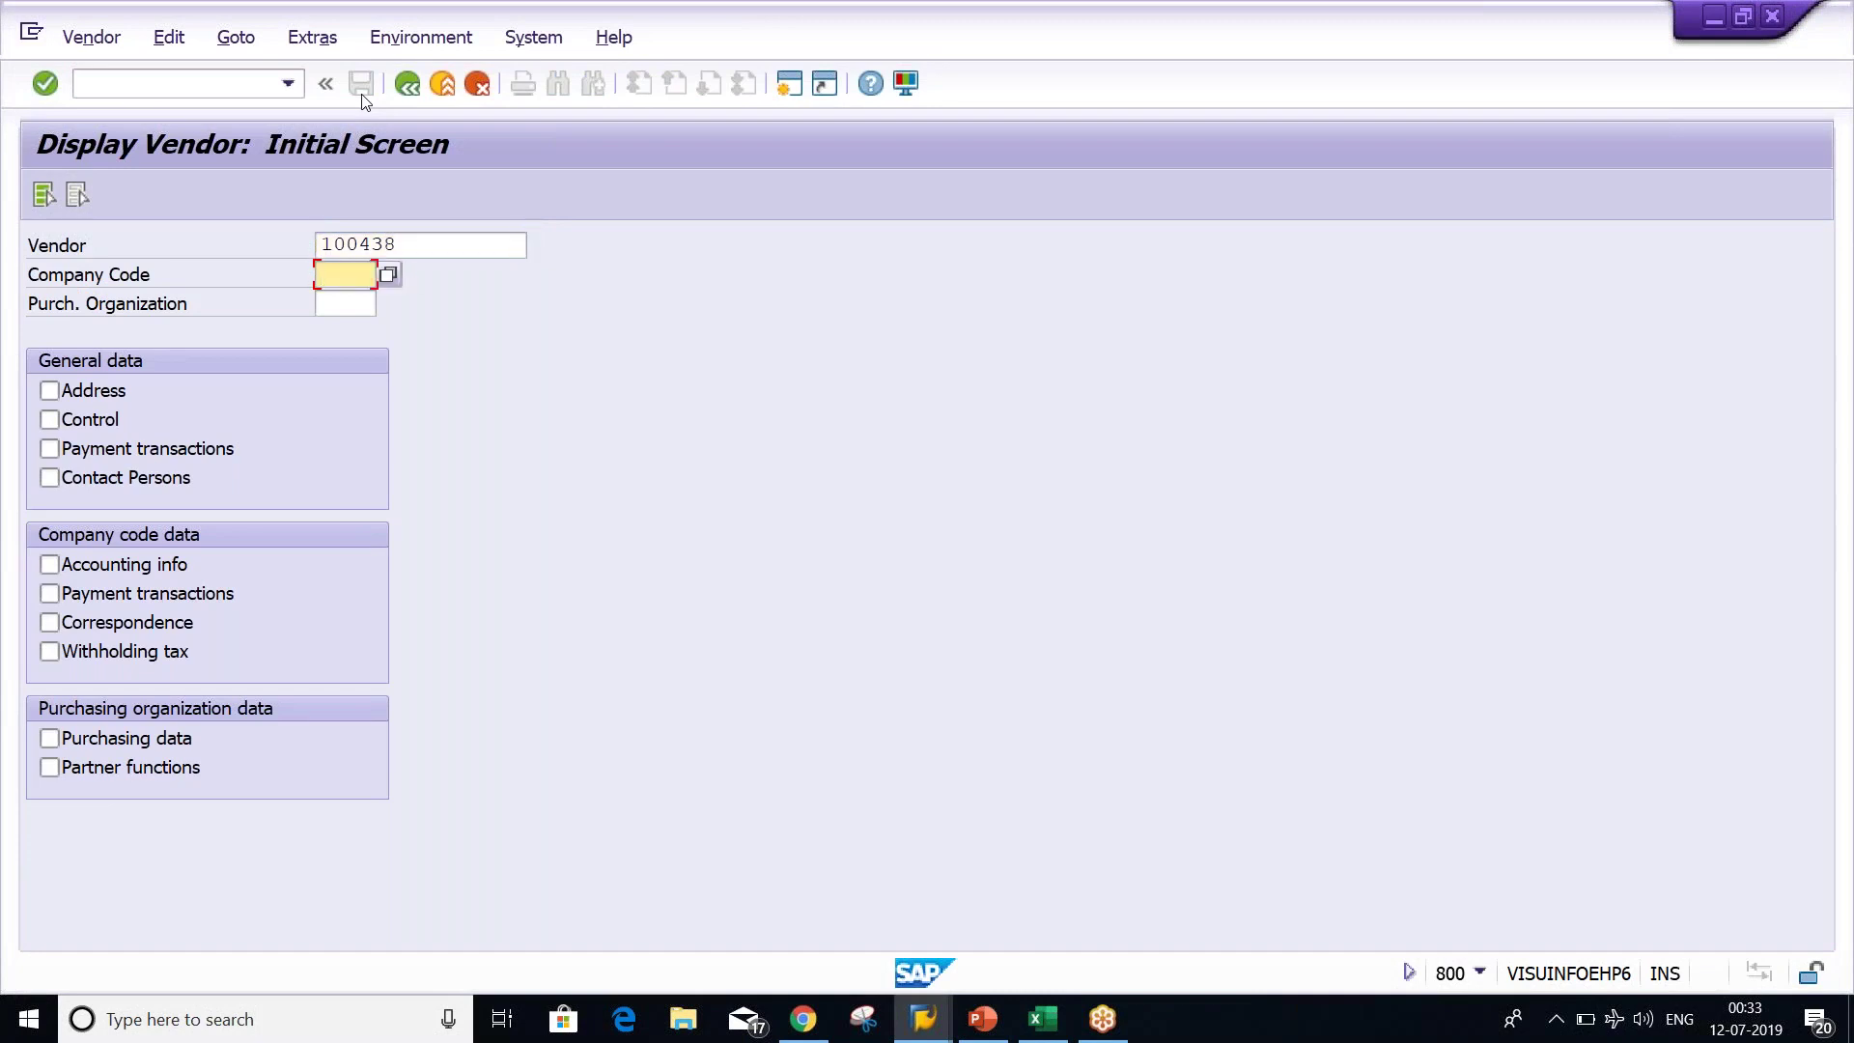
{"action": "type", "text": "TM04"}
{"action": "left_click", "coordinate": [97, 389]}
{"action": "key", "text": "Return"}
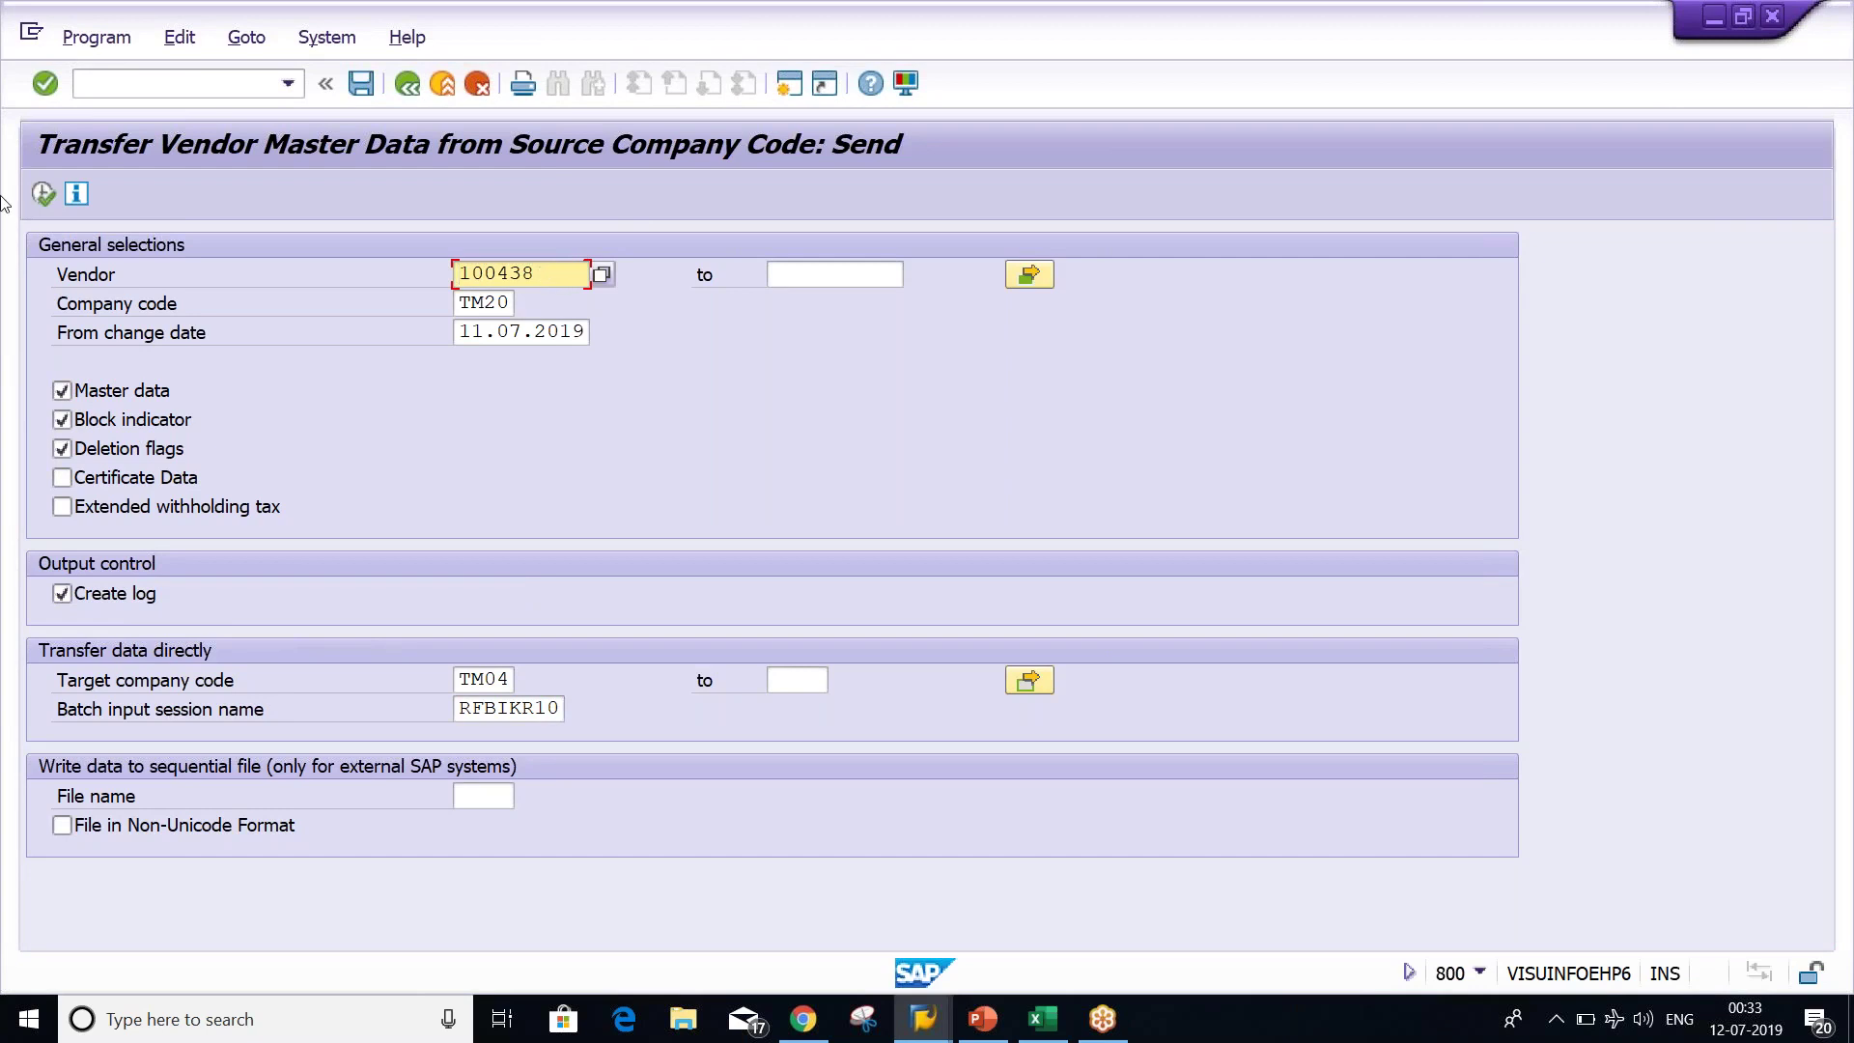
Execute the vendor transfer to create the RFBIKR10 batch input session, and open the session overview with transaction SM35.
{"action": "left_click", "coordinate": [40, 196]}
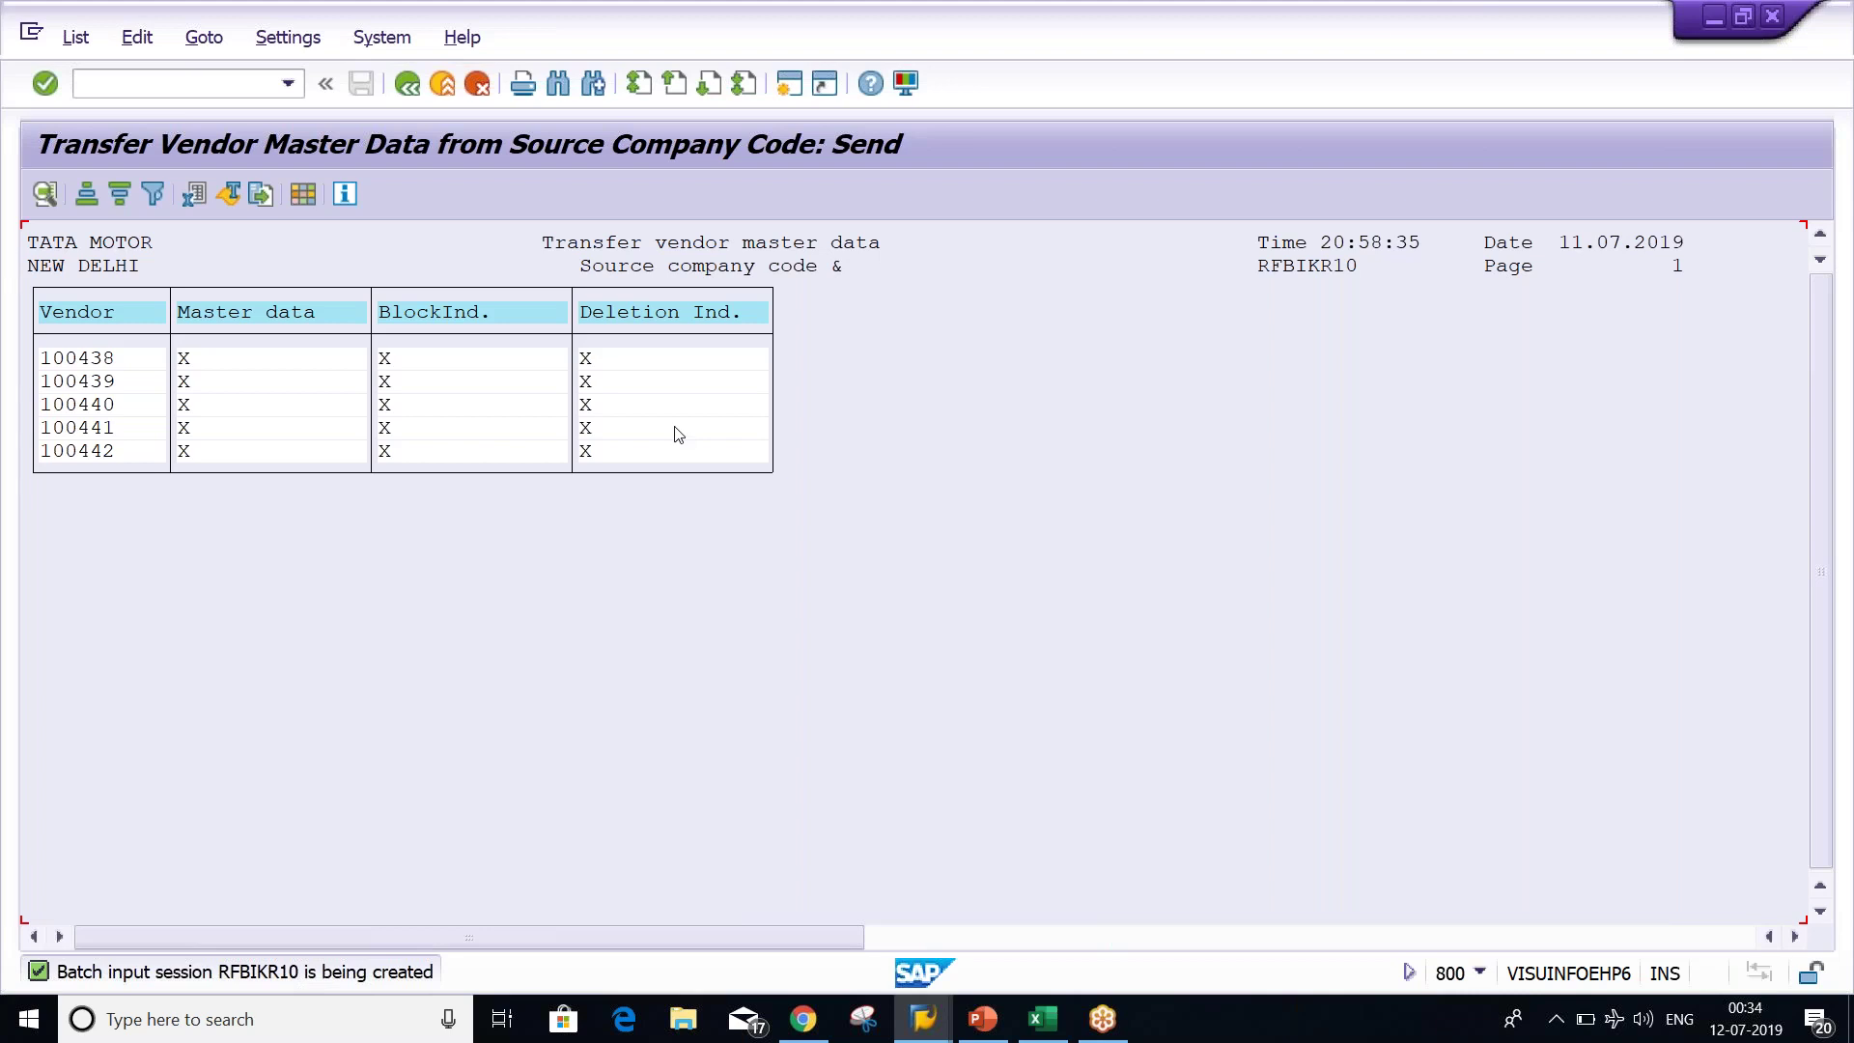
{"action": "left_click", "coordinate": [206, 83]}
{"action": "type", "text": "/NSM35"}
{"action": "key", "text": "Return"}
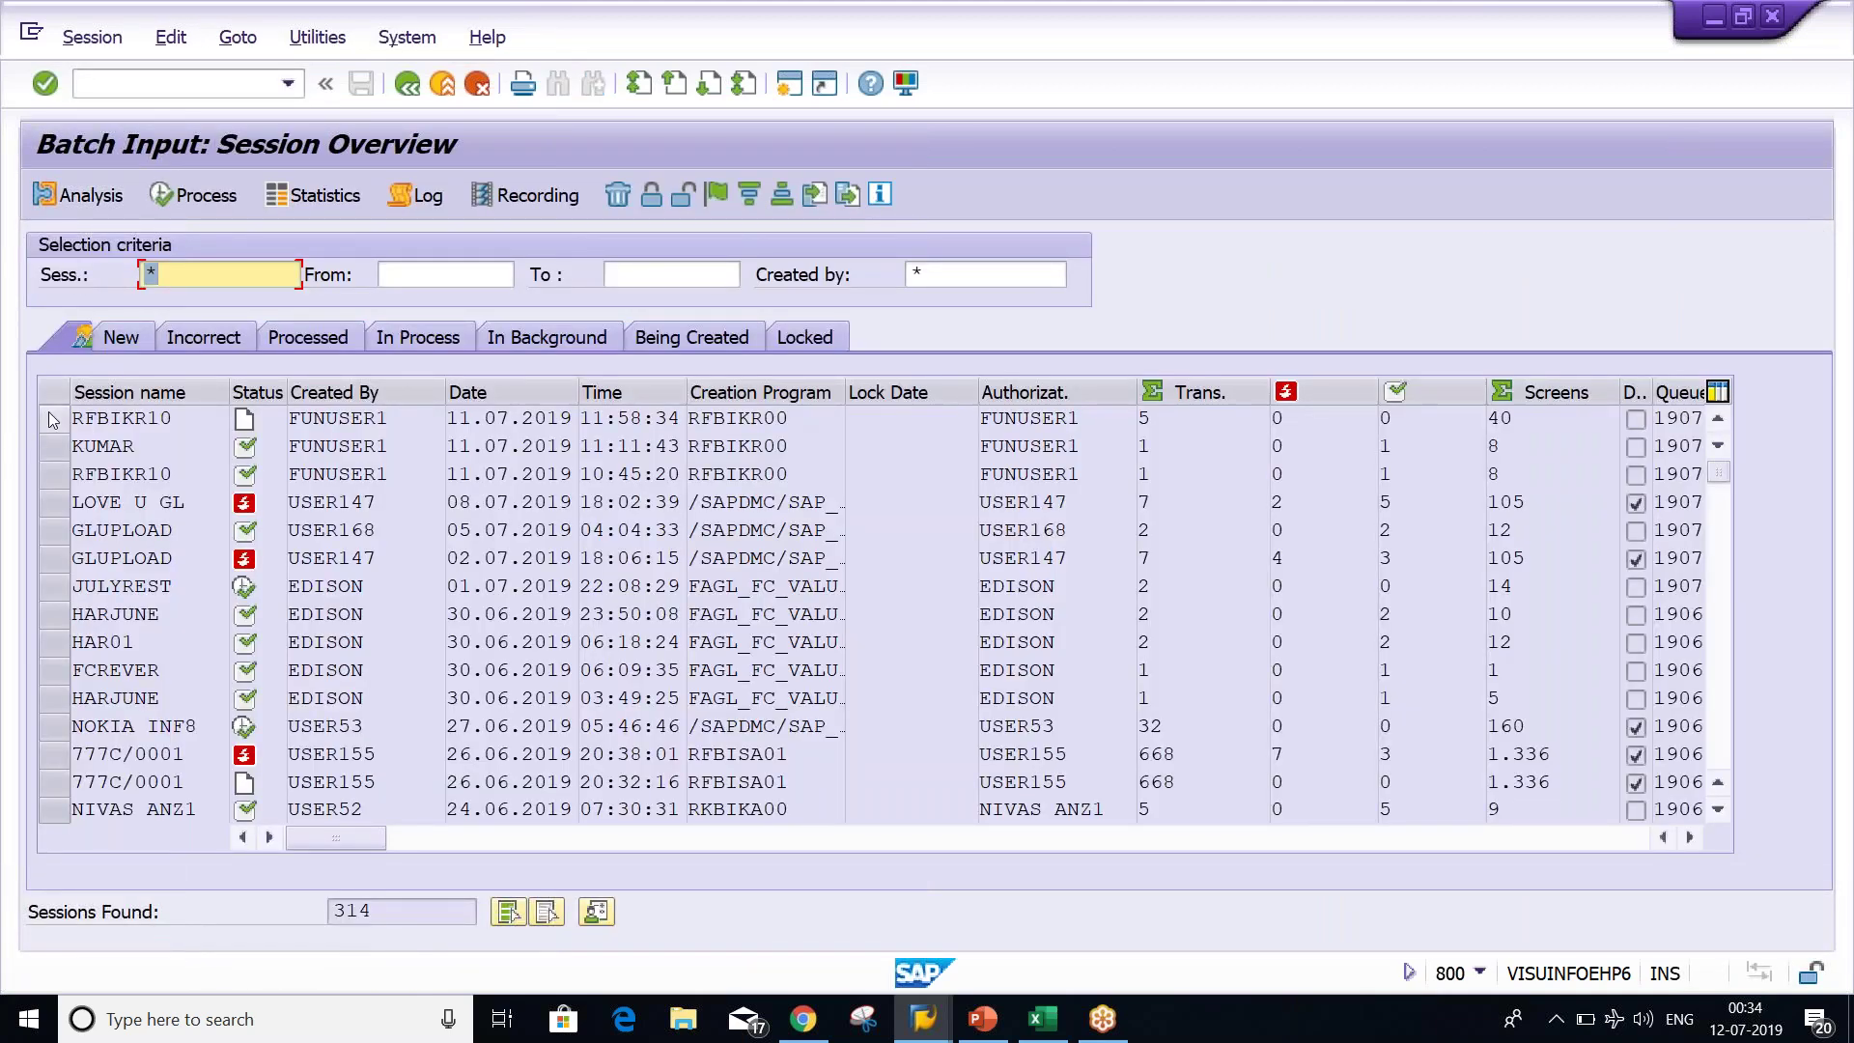
Start processing the newest RFBIKR10 batch input session in Process/foreground mode.
{"action": "left_click", "coordinate": [52, 419]}
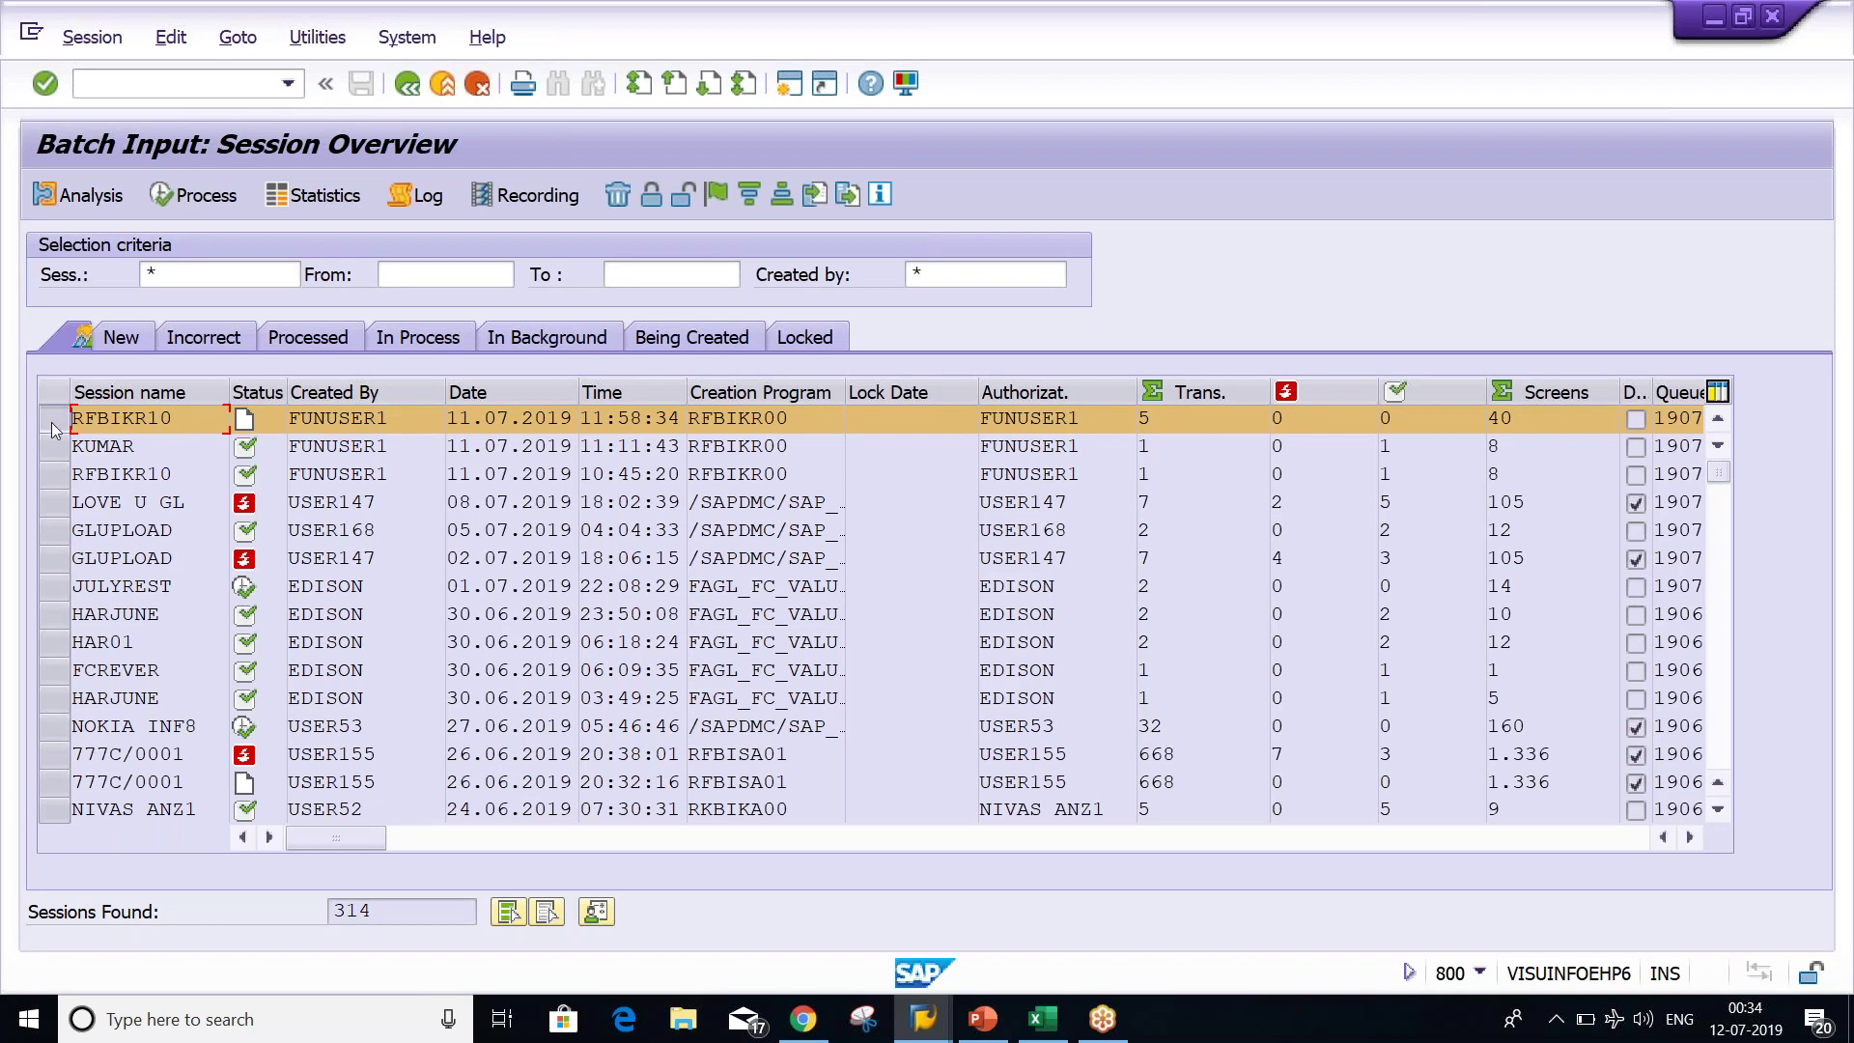
{"action": "left_click", "coordinate": [206, 195]}
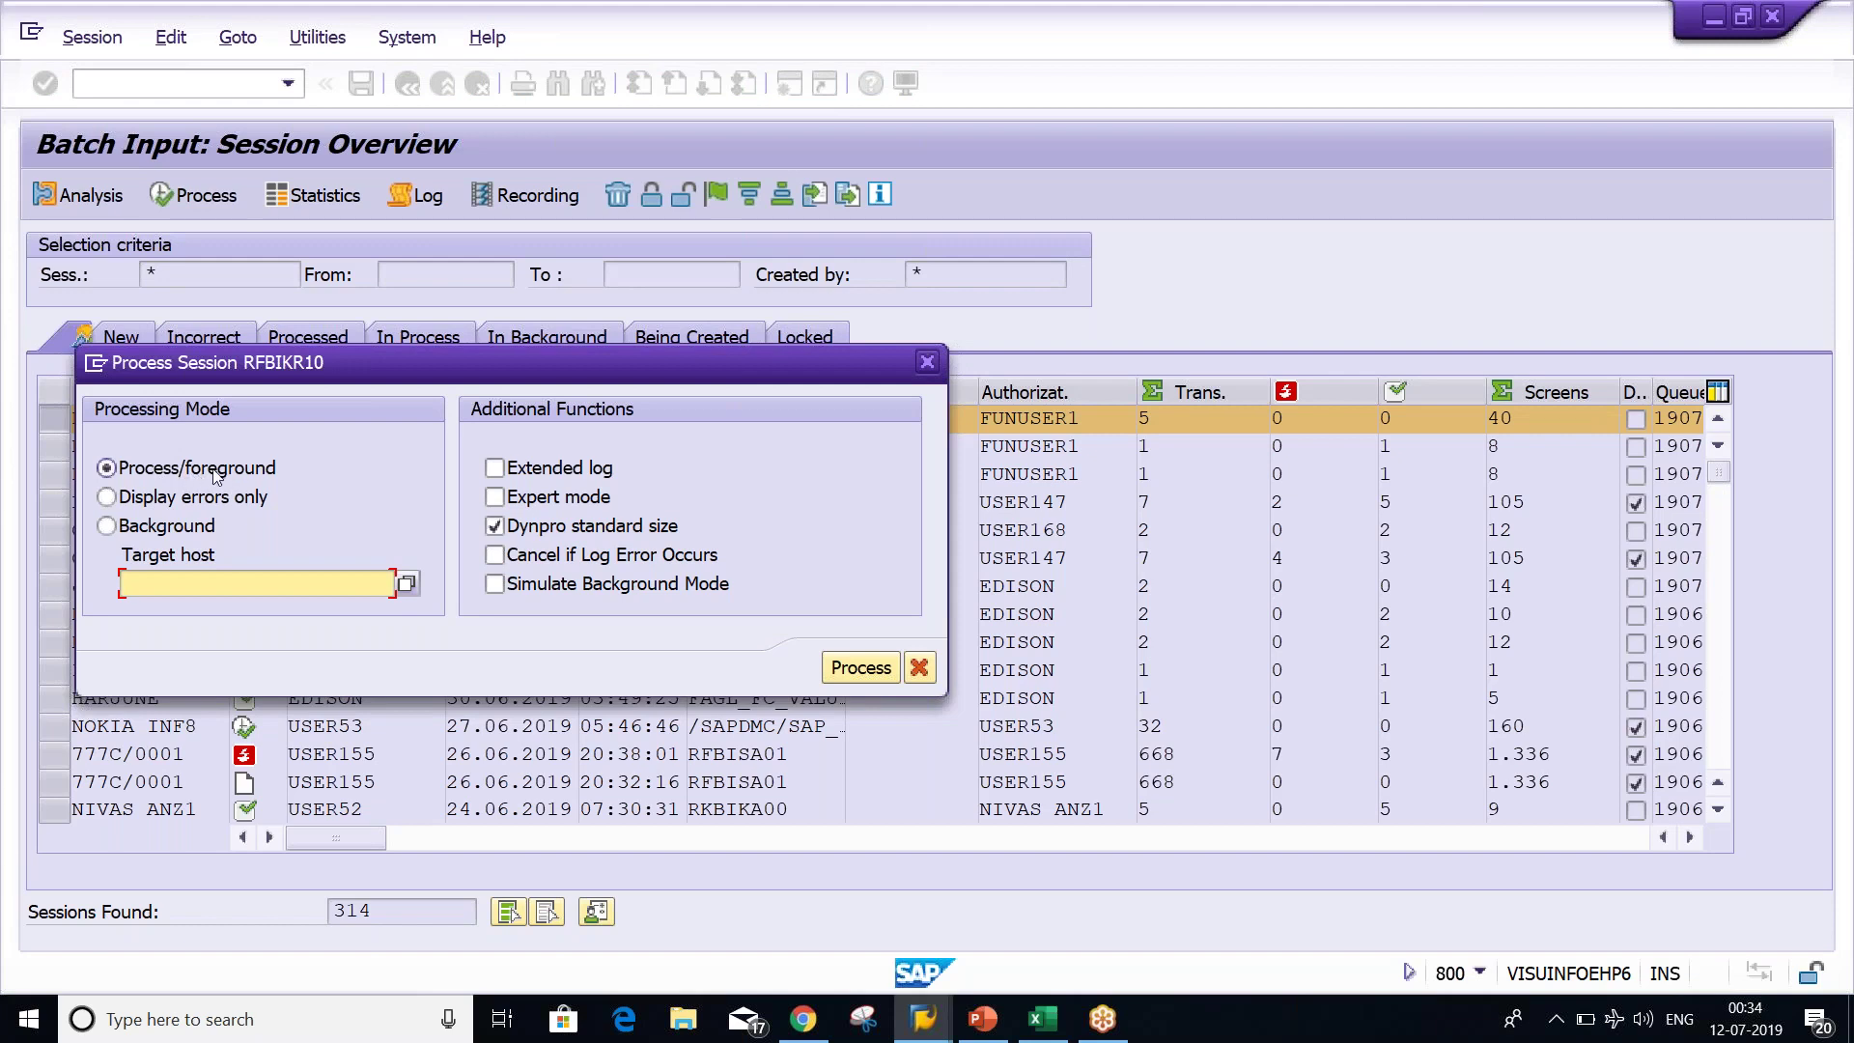
{"action": "left_click", "coordinate": [166, 527]}
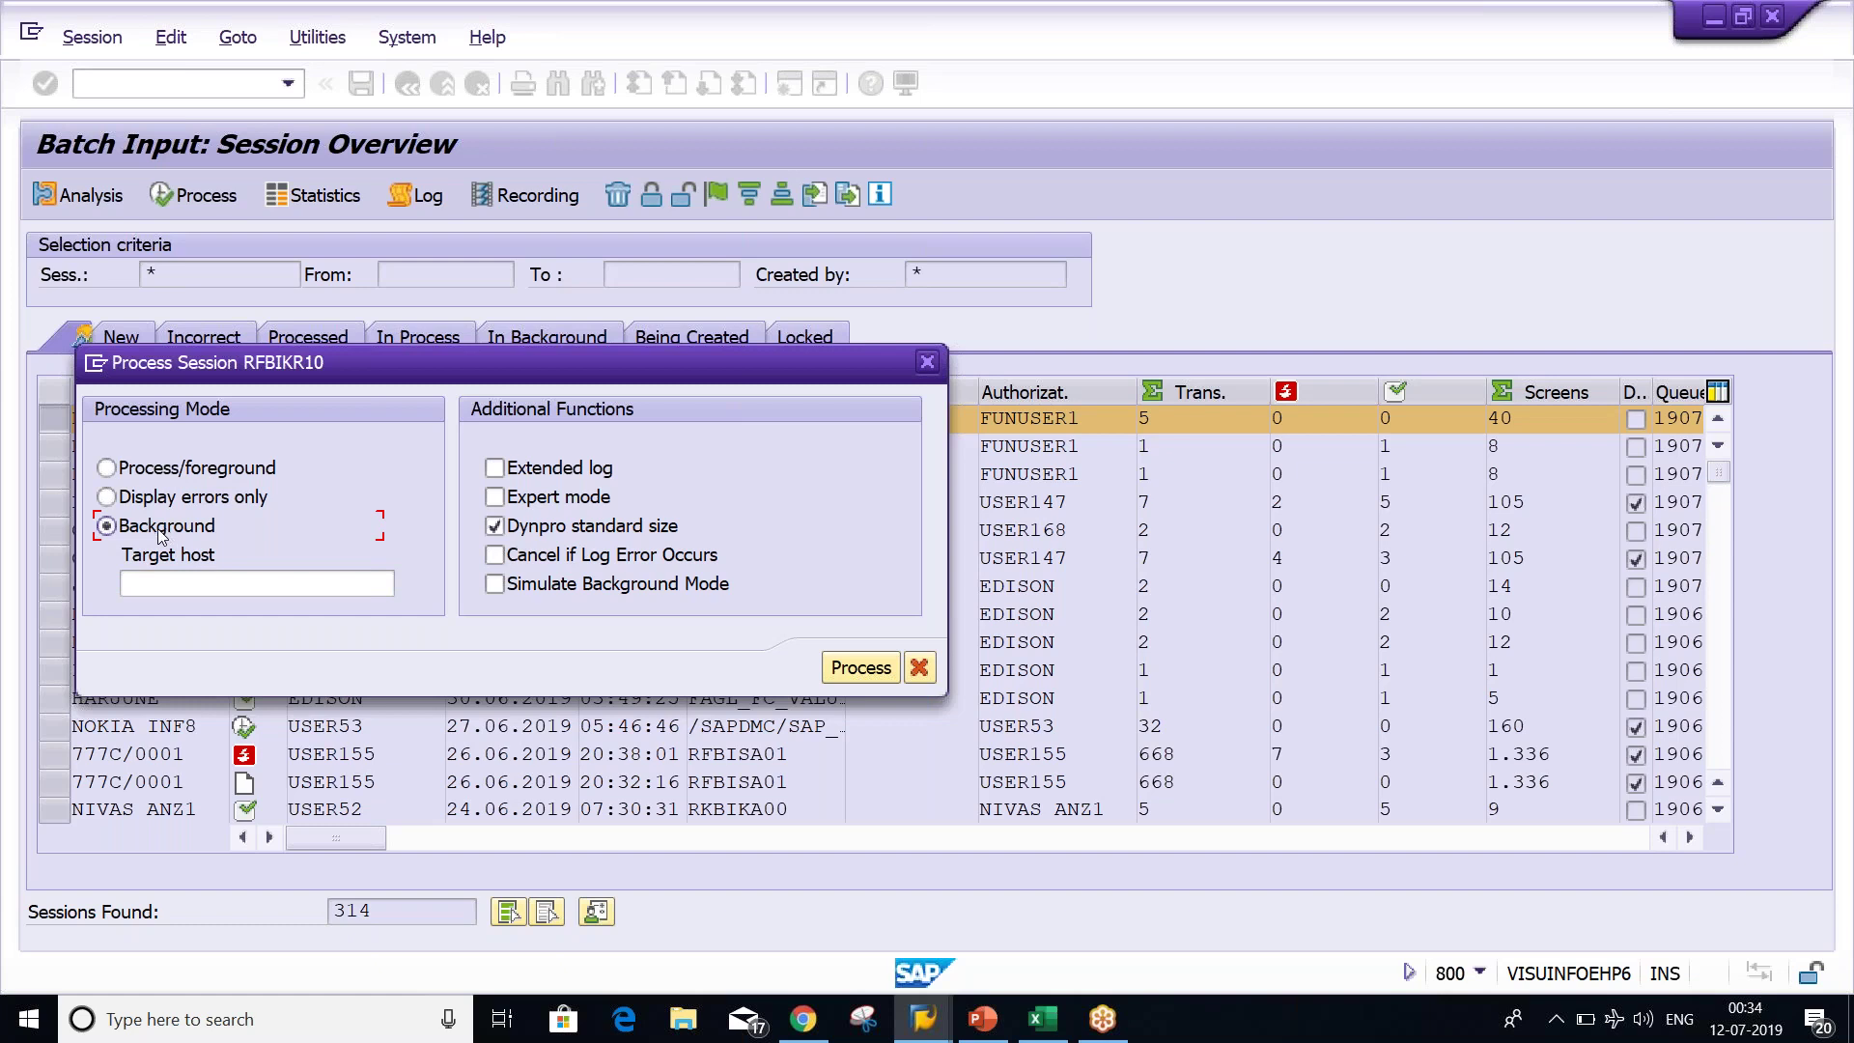
{"action": "left_click", "coordinate": [108, 469]}
{"action": "left_click", "coordinate": [848, 672]}
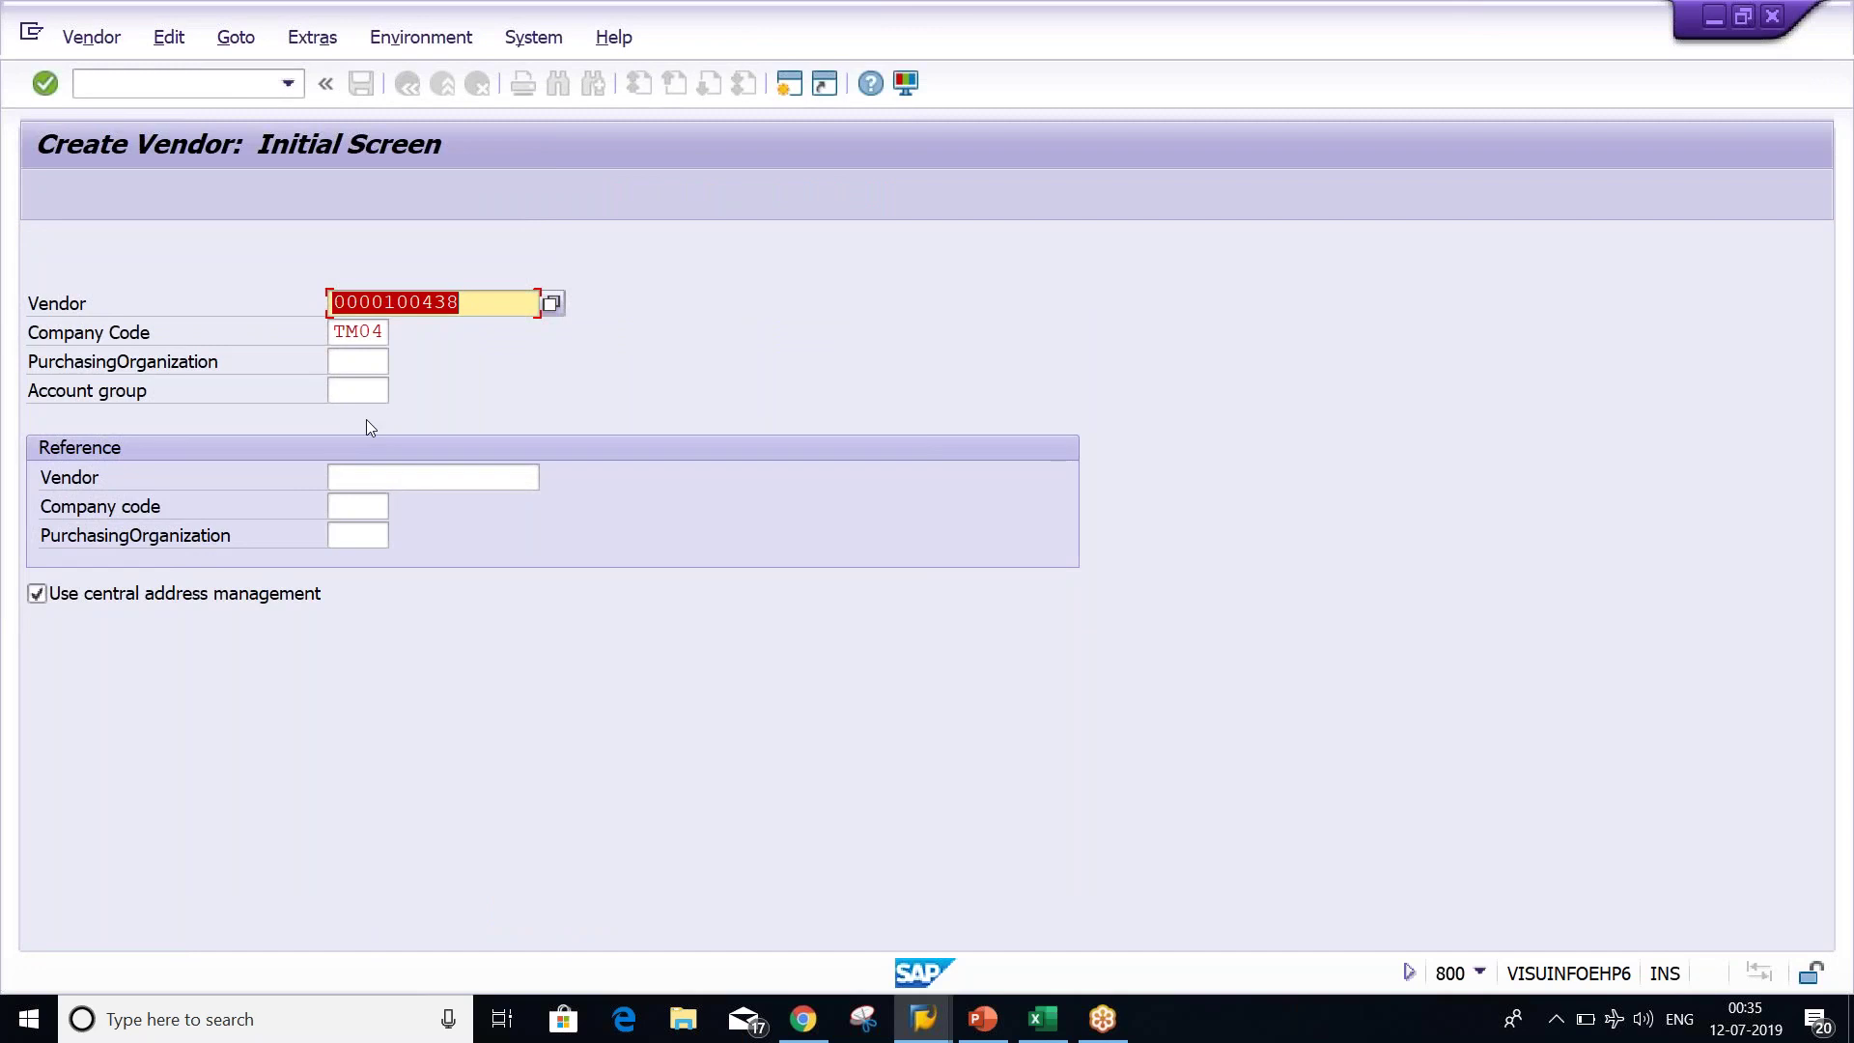
Process all batch input screens of the first vendor (TEST VENDOR_1) for company code TM04, moving the OK-Code dialog off the data.
{"action": "key", "text": "Return"}
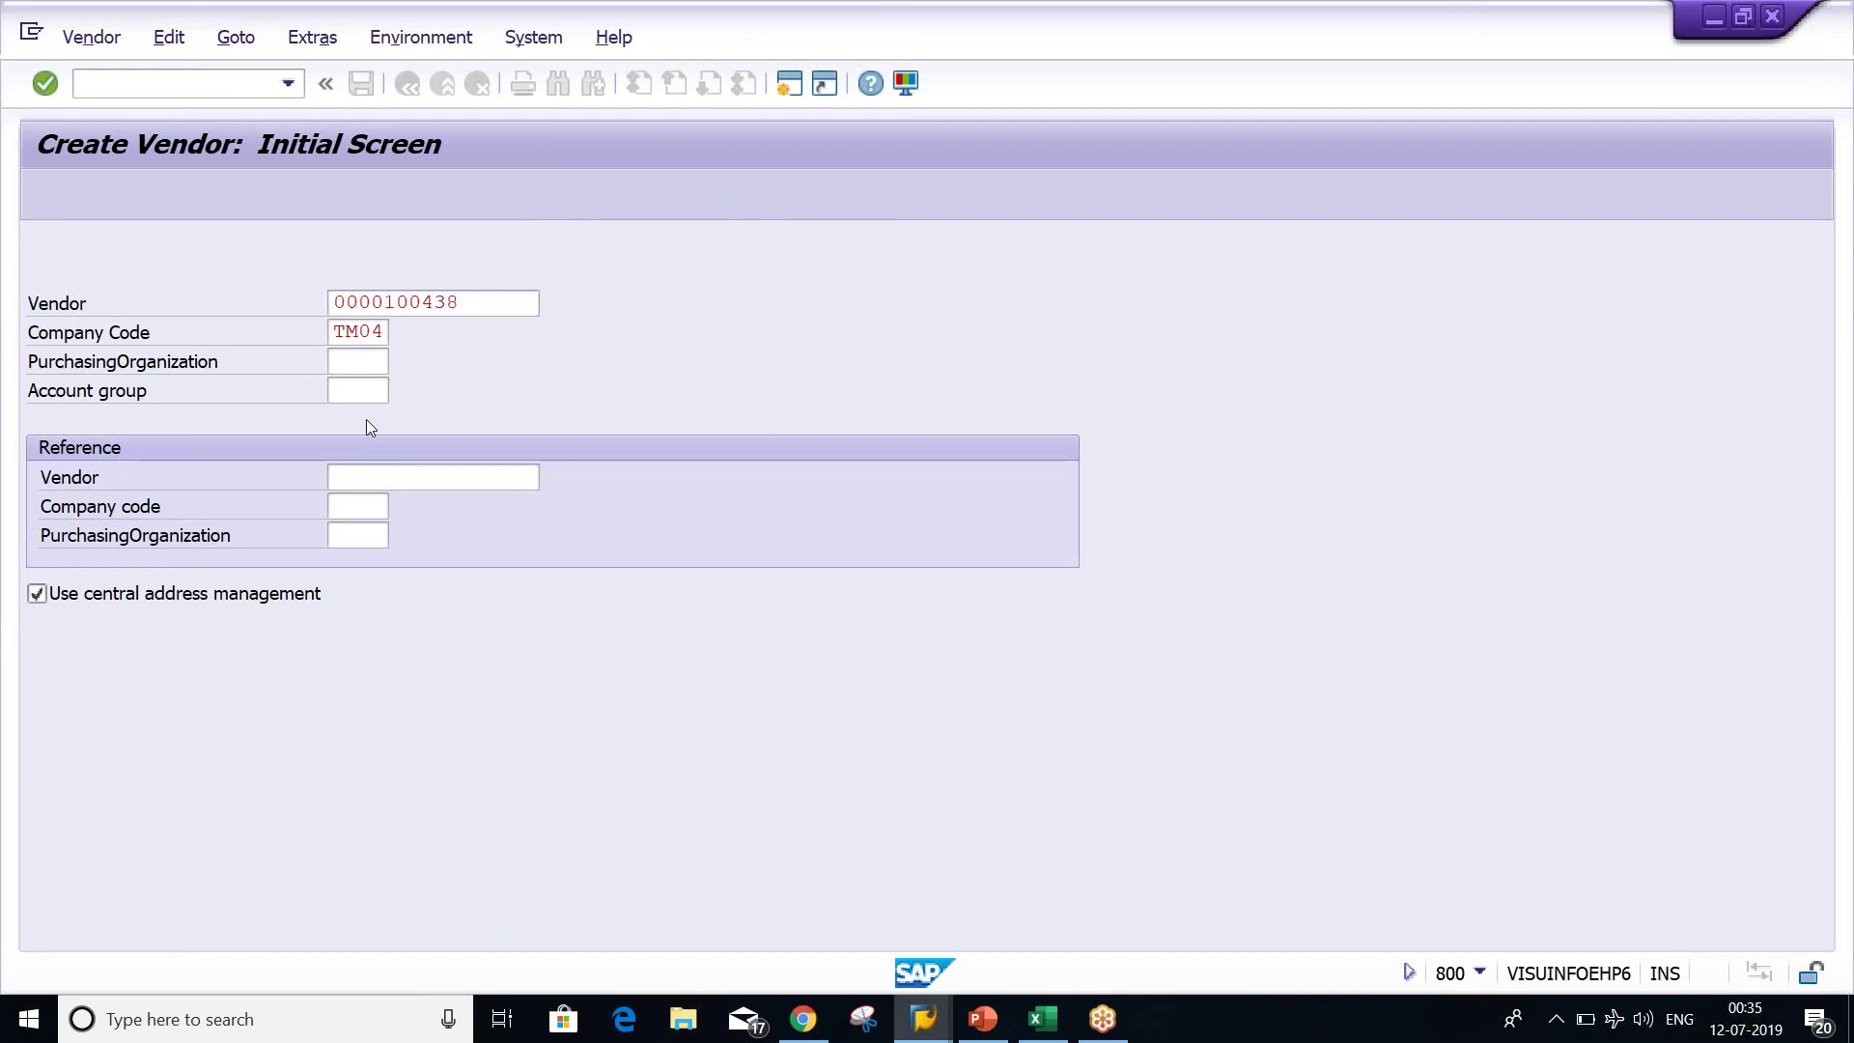
{"action": "key", "text": "Return"}
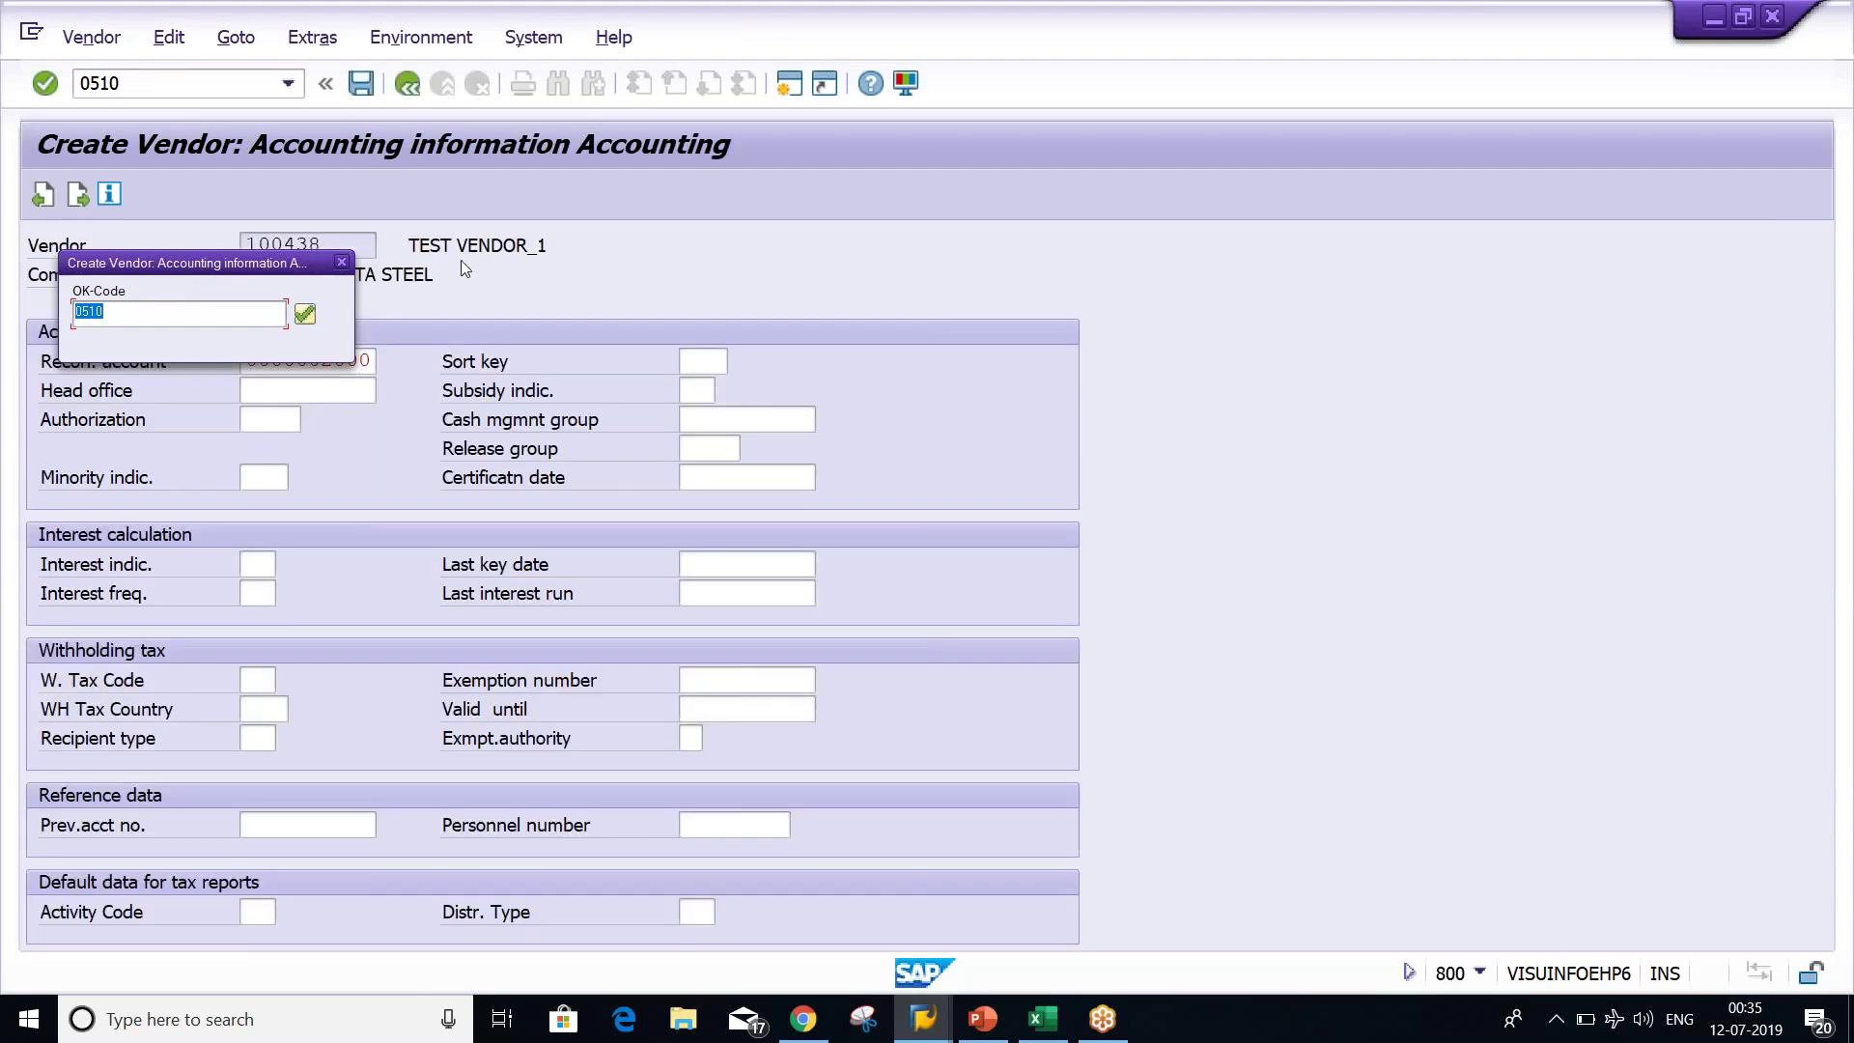
{"action": "left_click_drag", "start_coordinate": [198, 270], "coordinate": [1161, 320]}
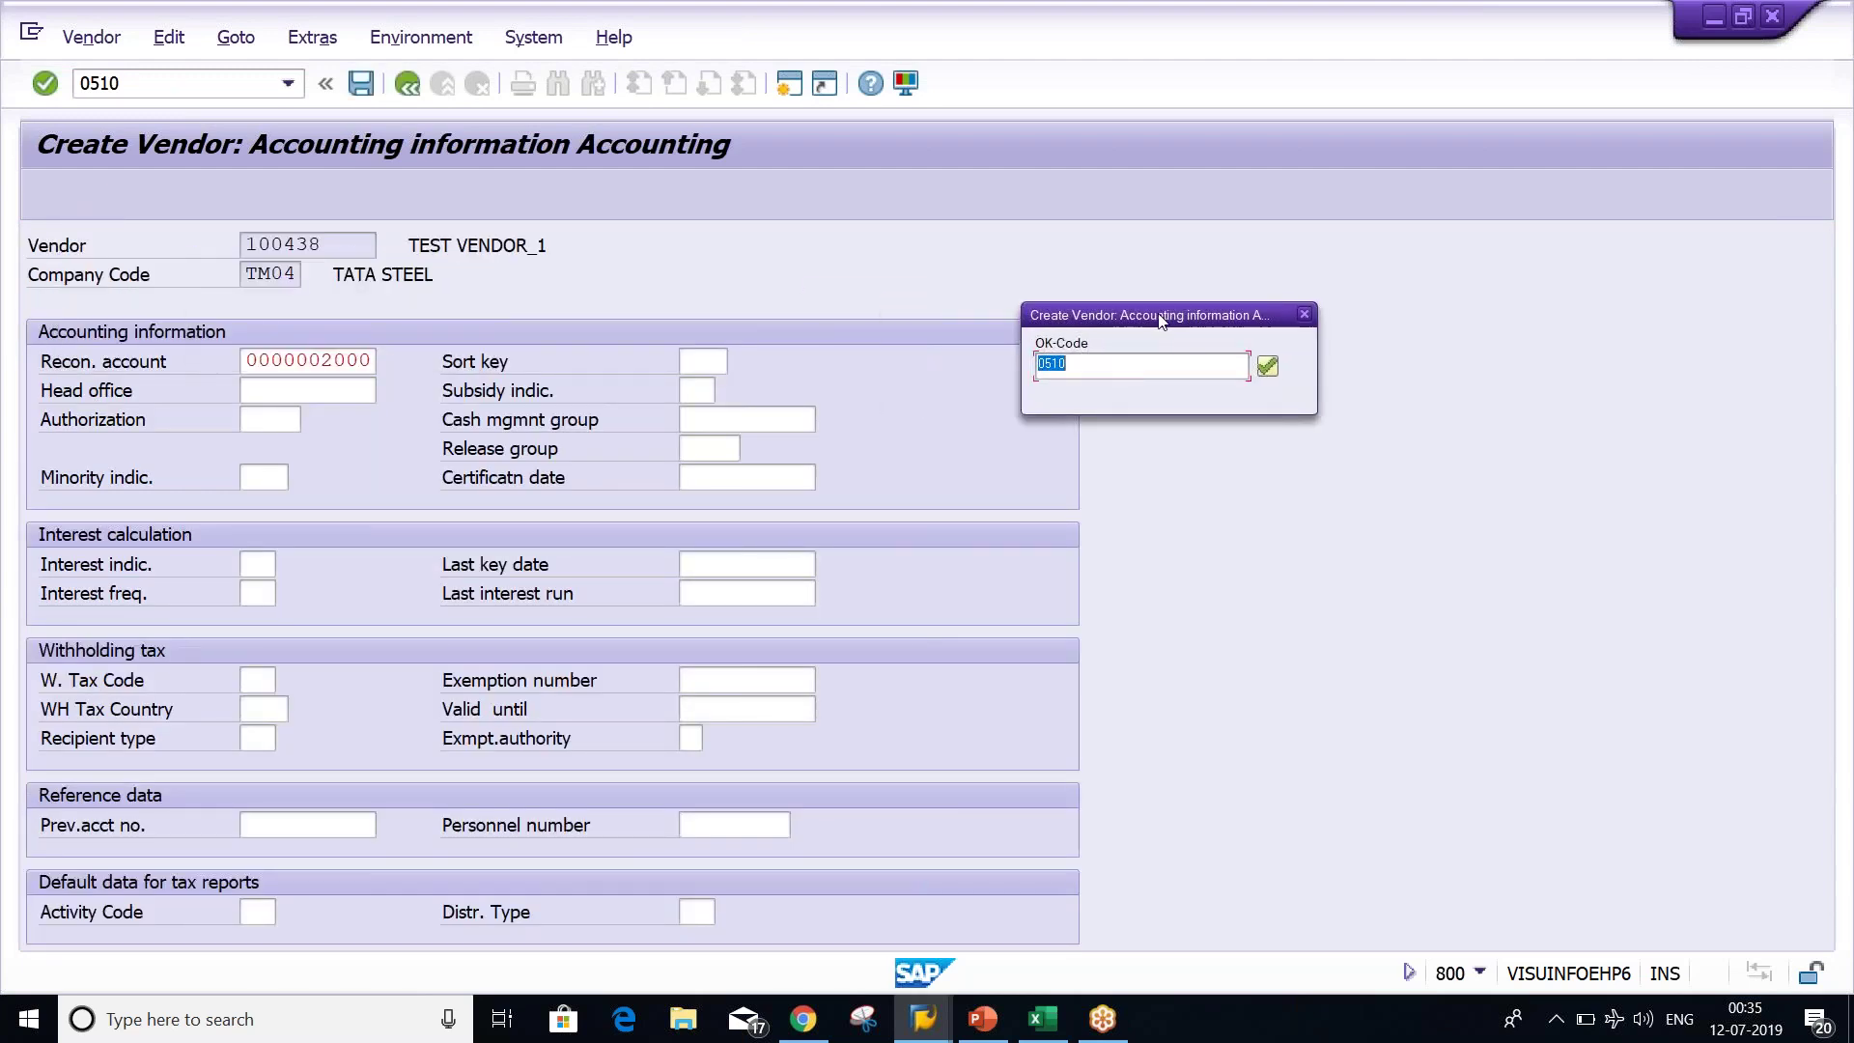
{"action": "key", "text": "Return"}
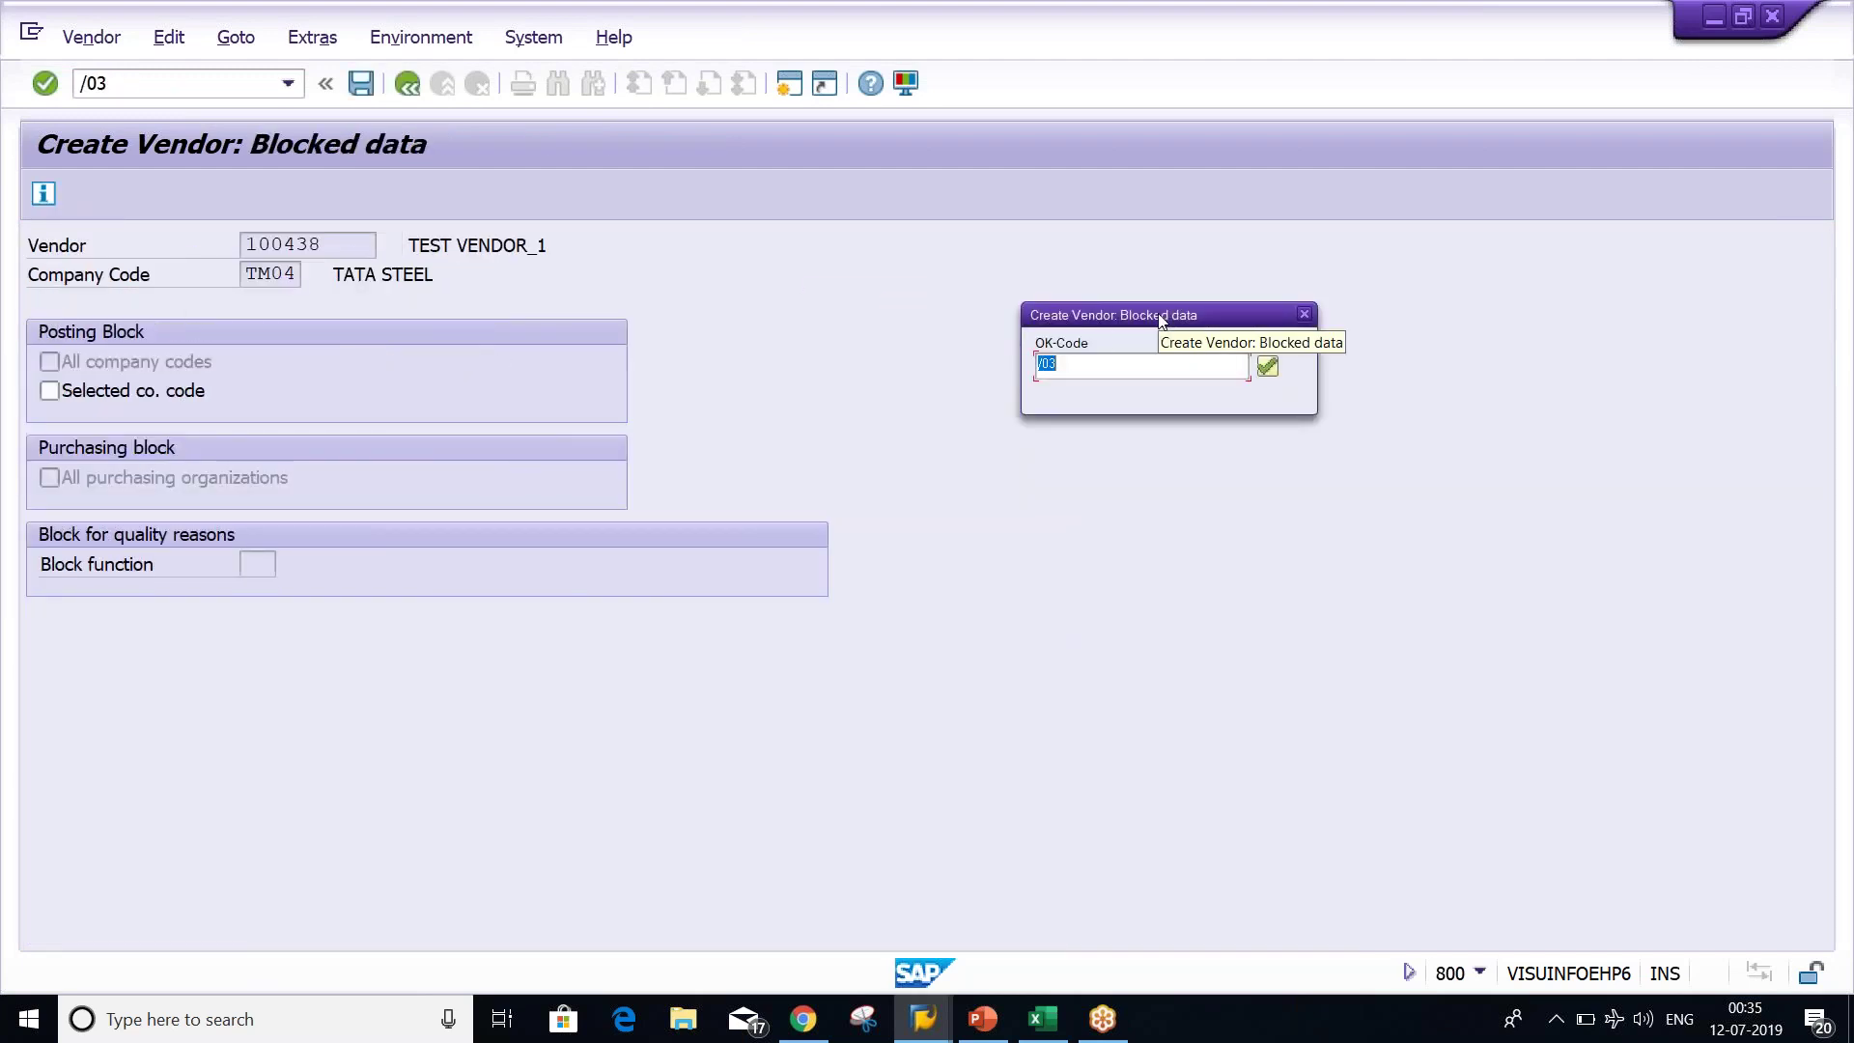
{"action": "key", "text": "Return"}
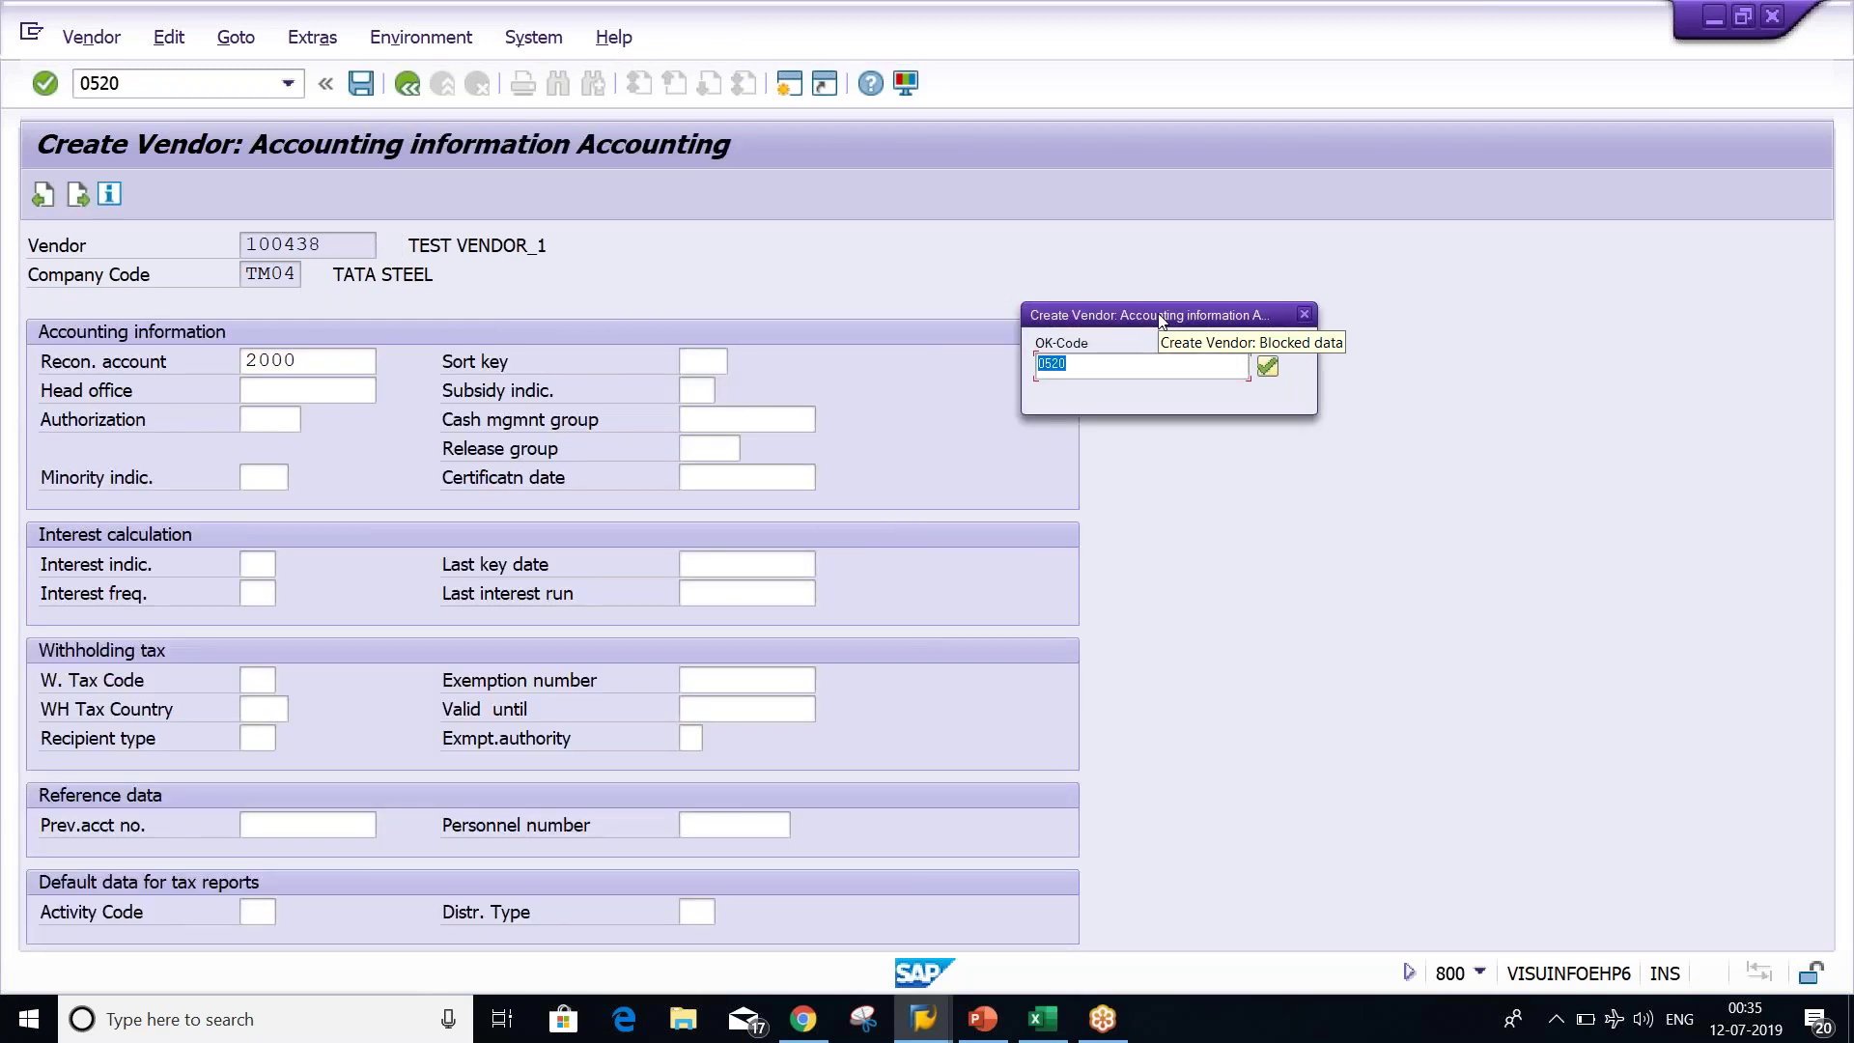
{"action": "key", "text": "Return"}
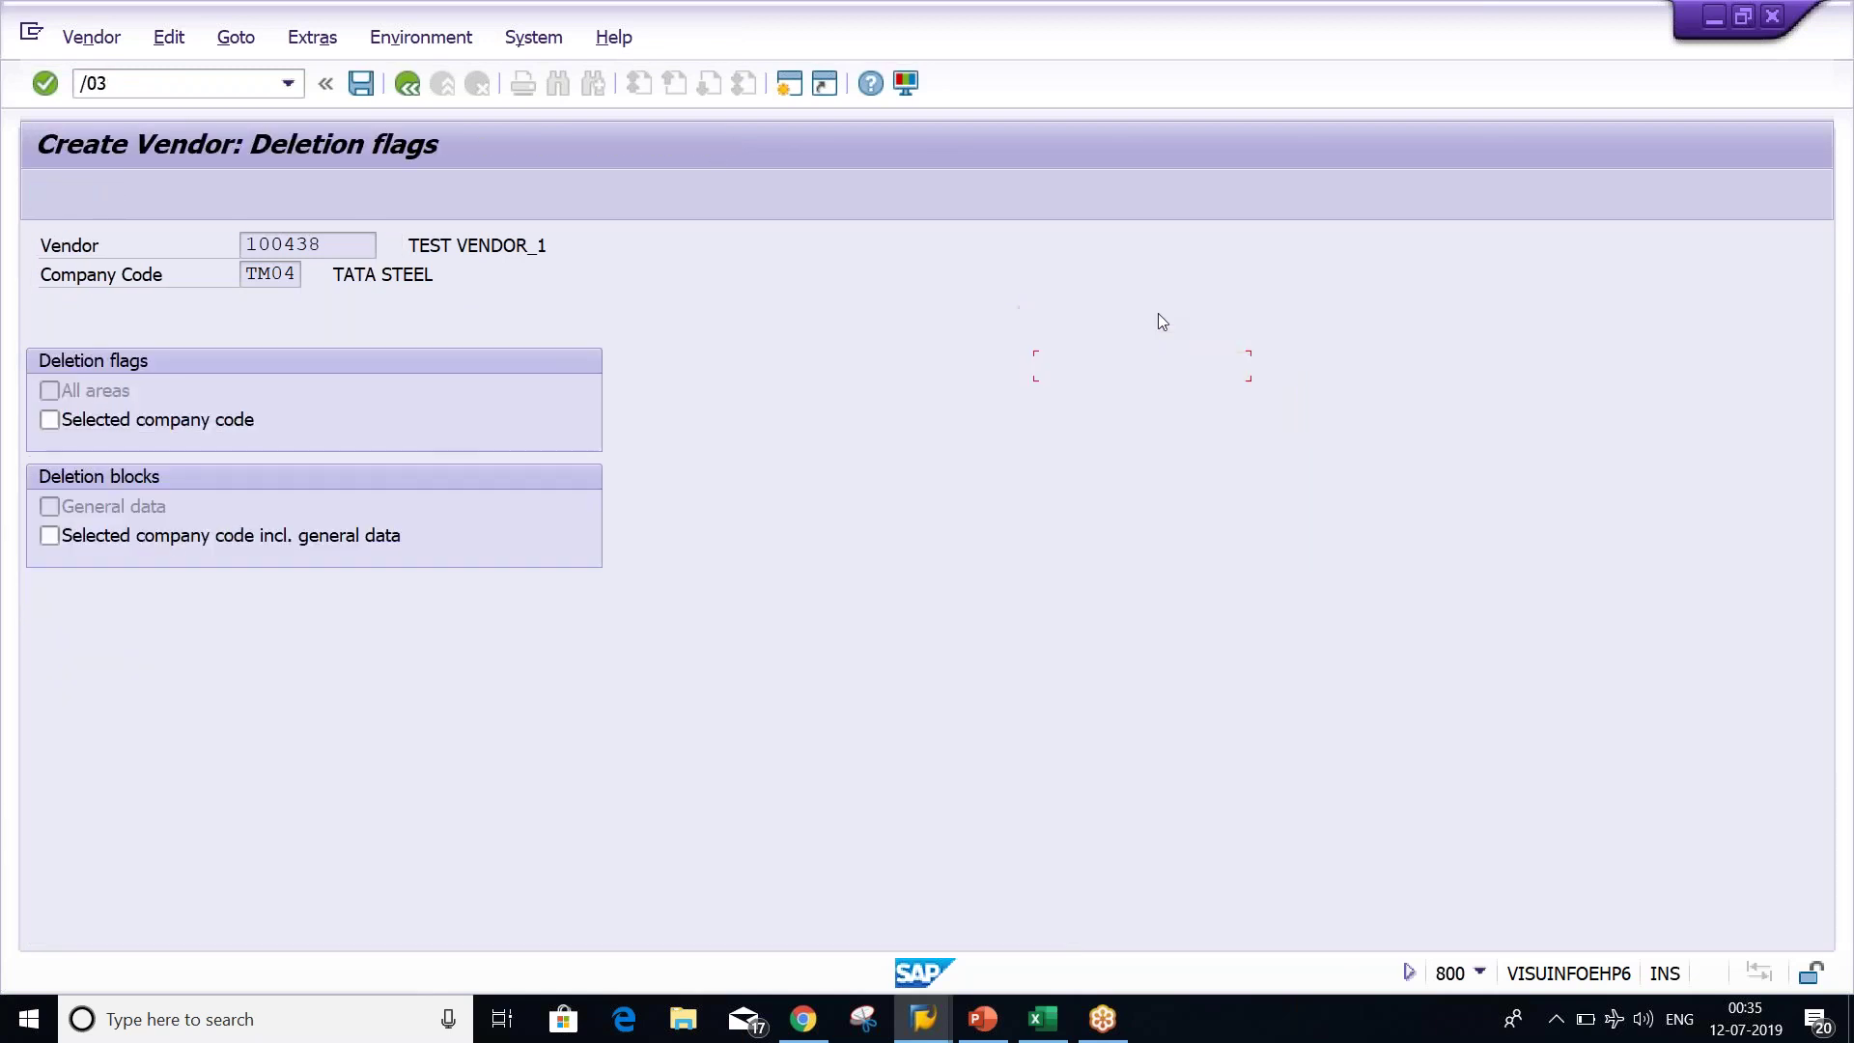
{"action": "key", "text": "Return"}
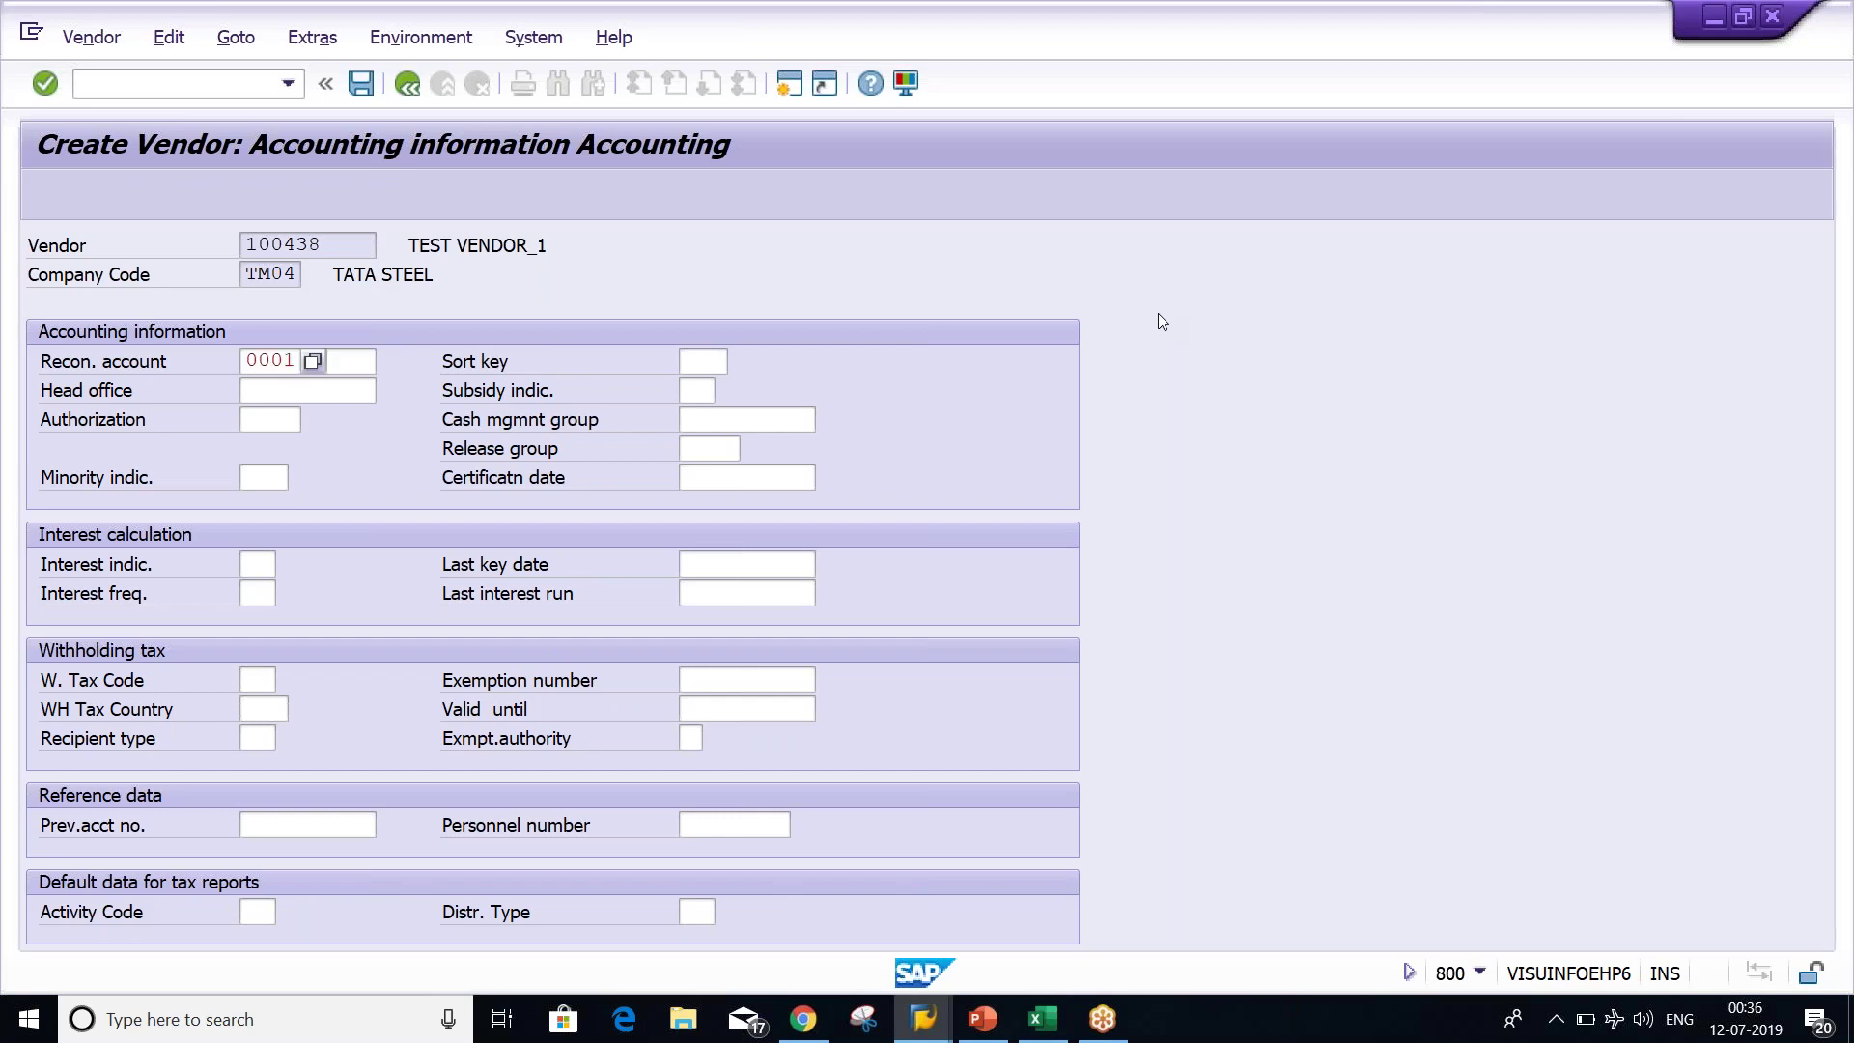
{"action": "key", "text": "Return"}
{"action": "key", "text": "Return"}
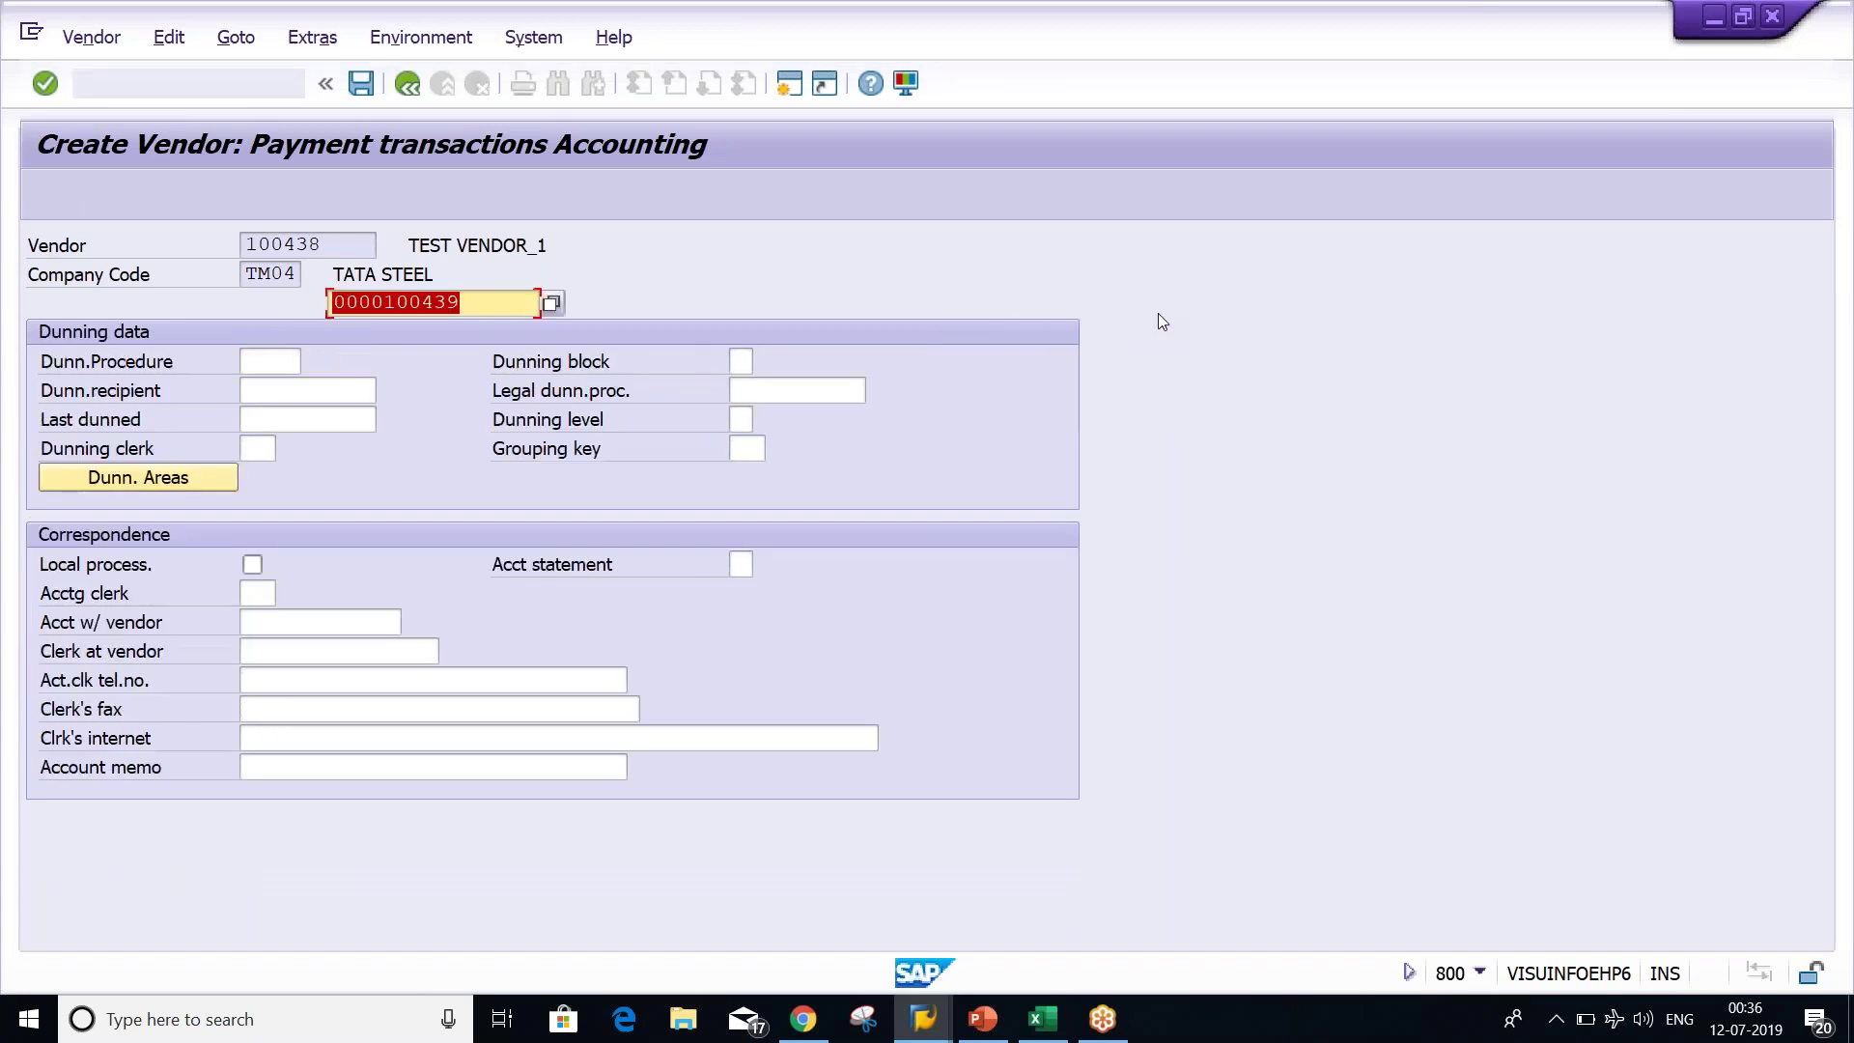
Process the second vendor's (TEST VENDOR_2) batch input screens for company code TM04 as far as the payment transactions data.
{"action": "key", "text": "Return"}
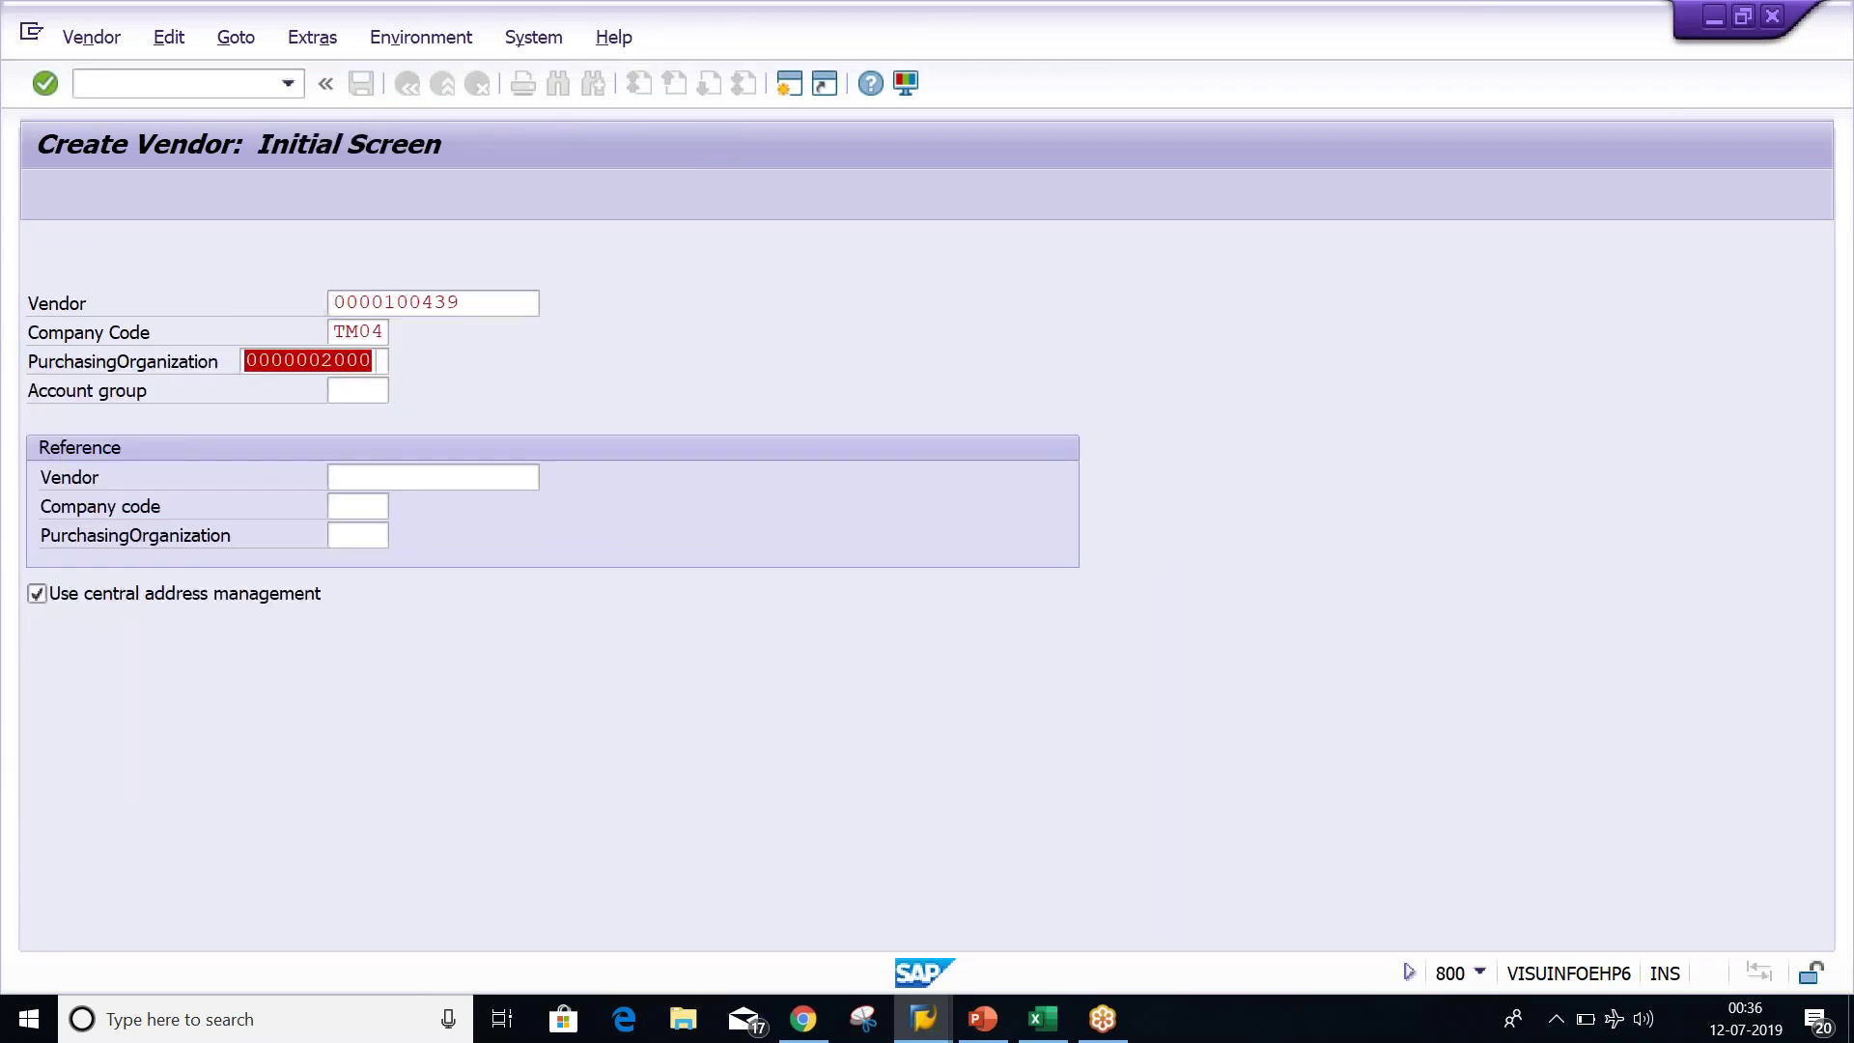
{"action": "key", "text": "Return"}
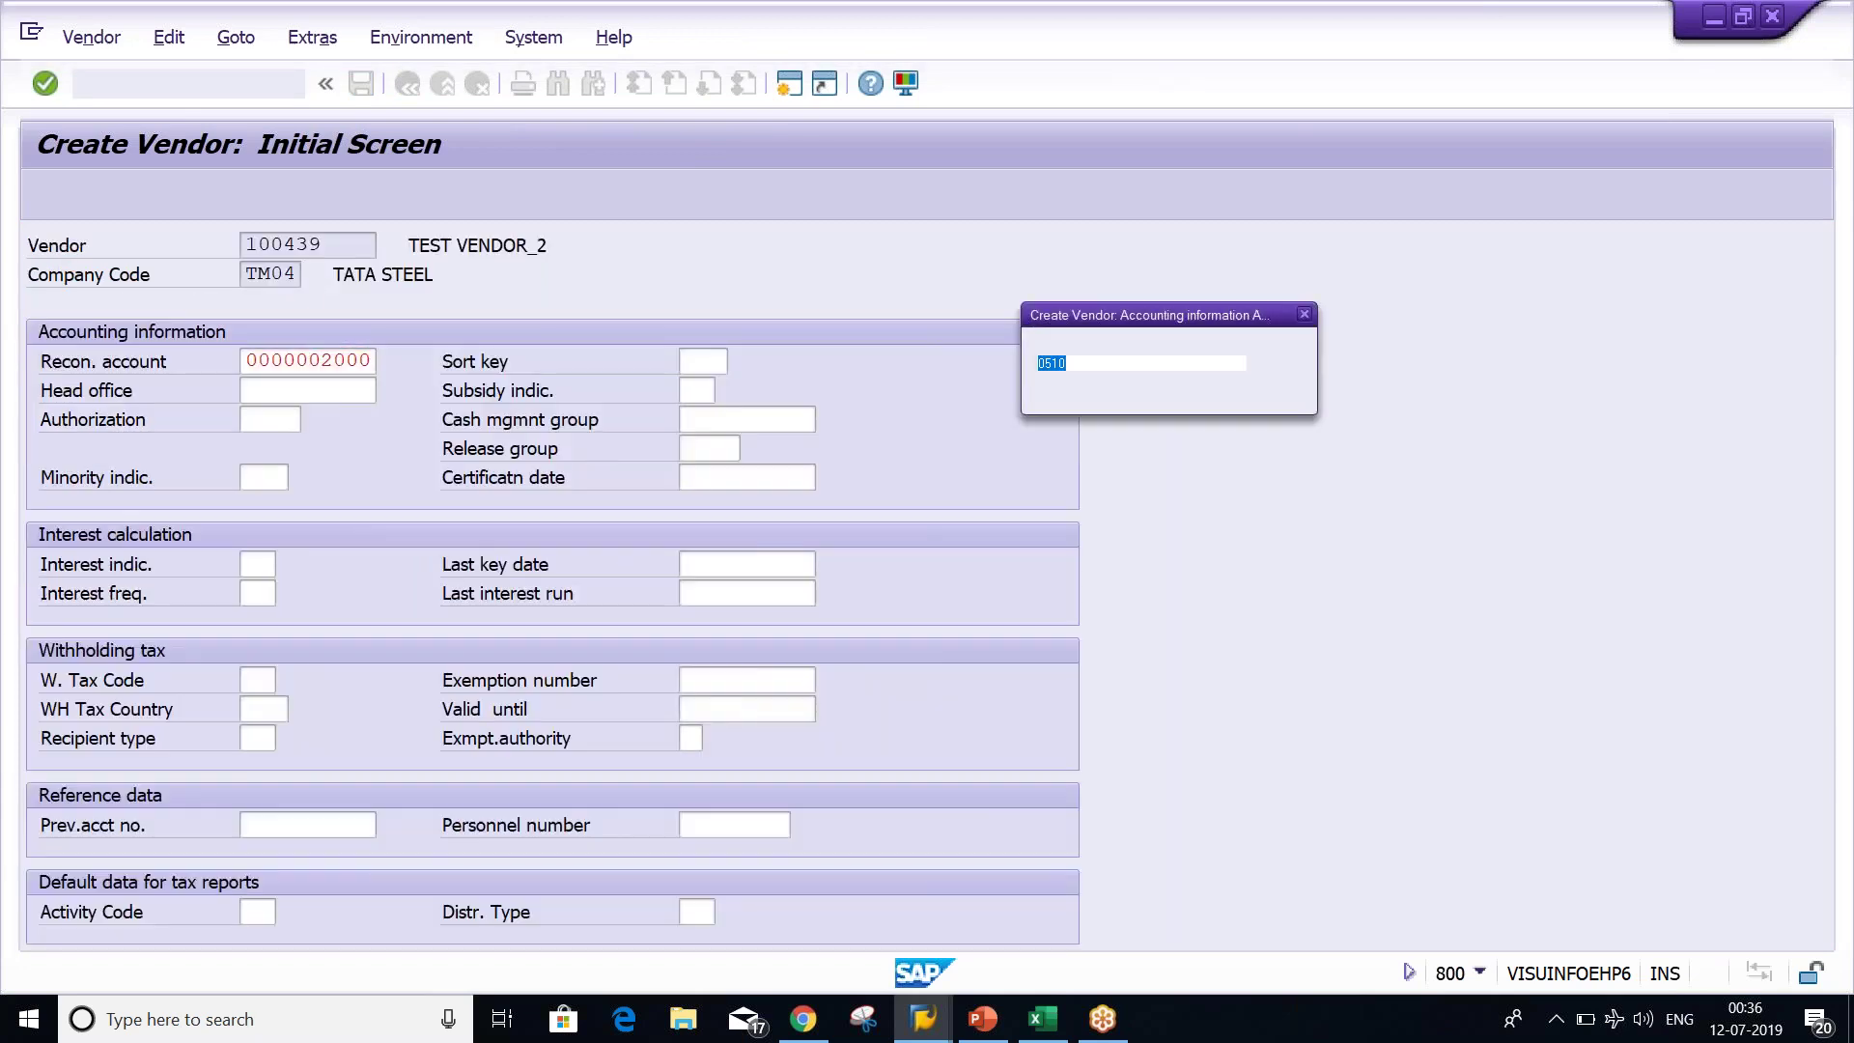
{"action": "key", "text": "Return"}
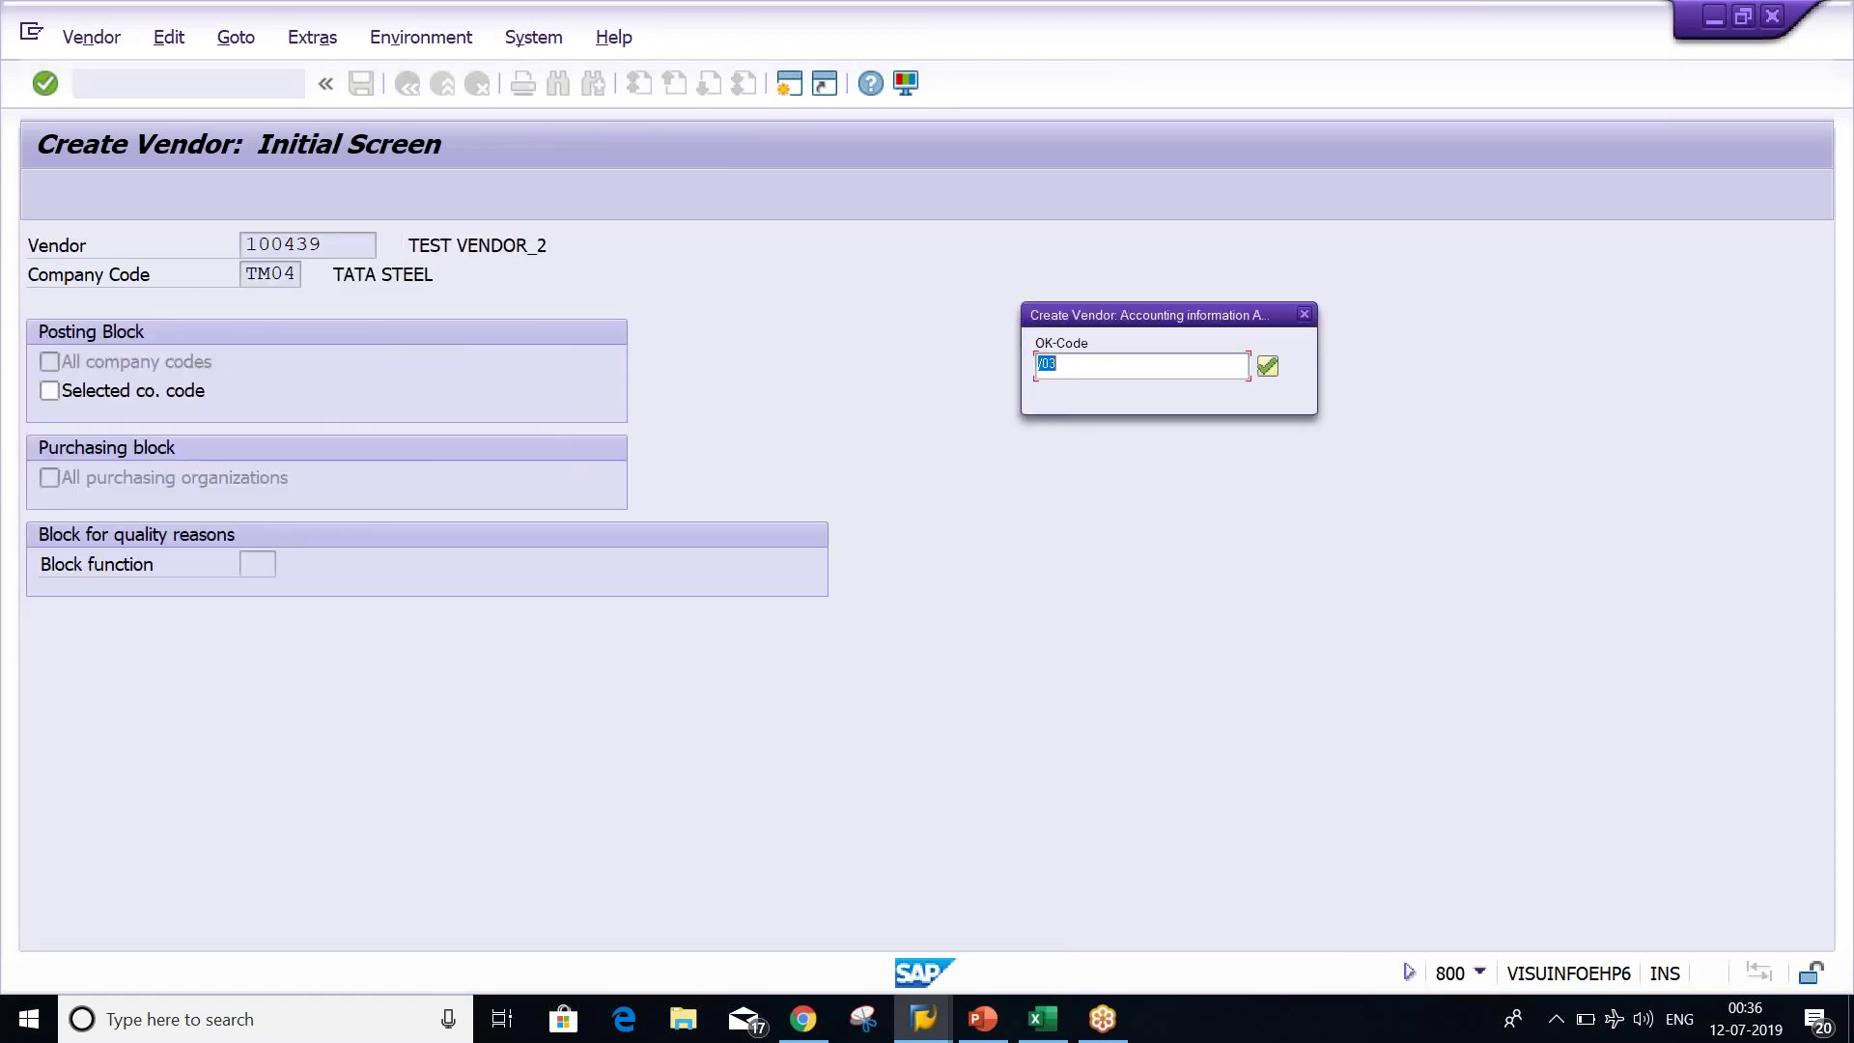
{"action": "key", "text": "Return"}
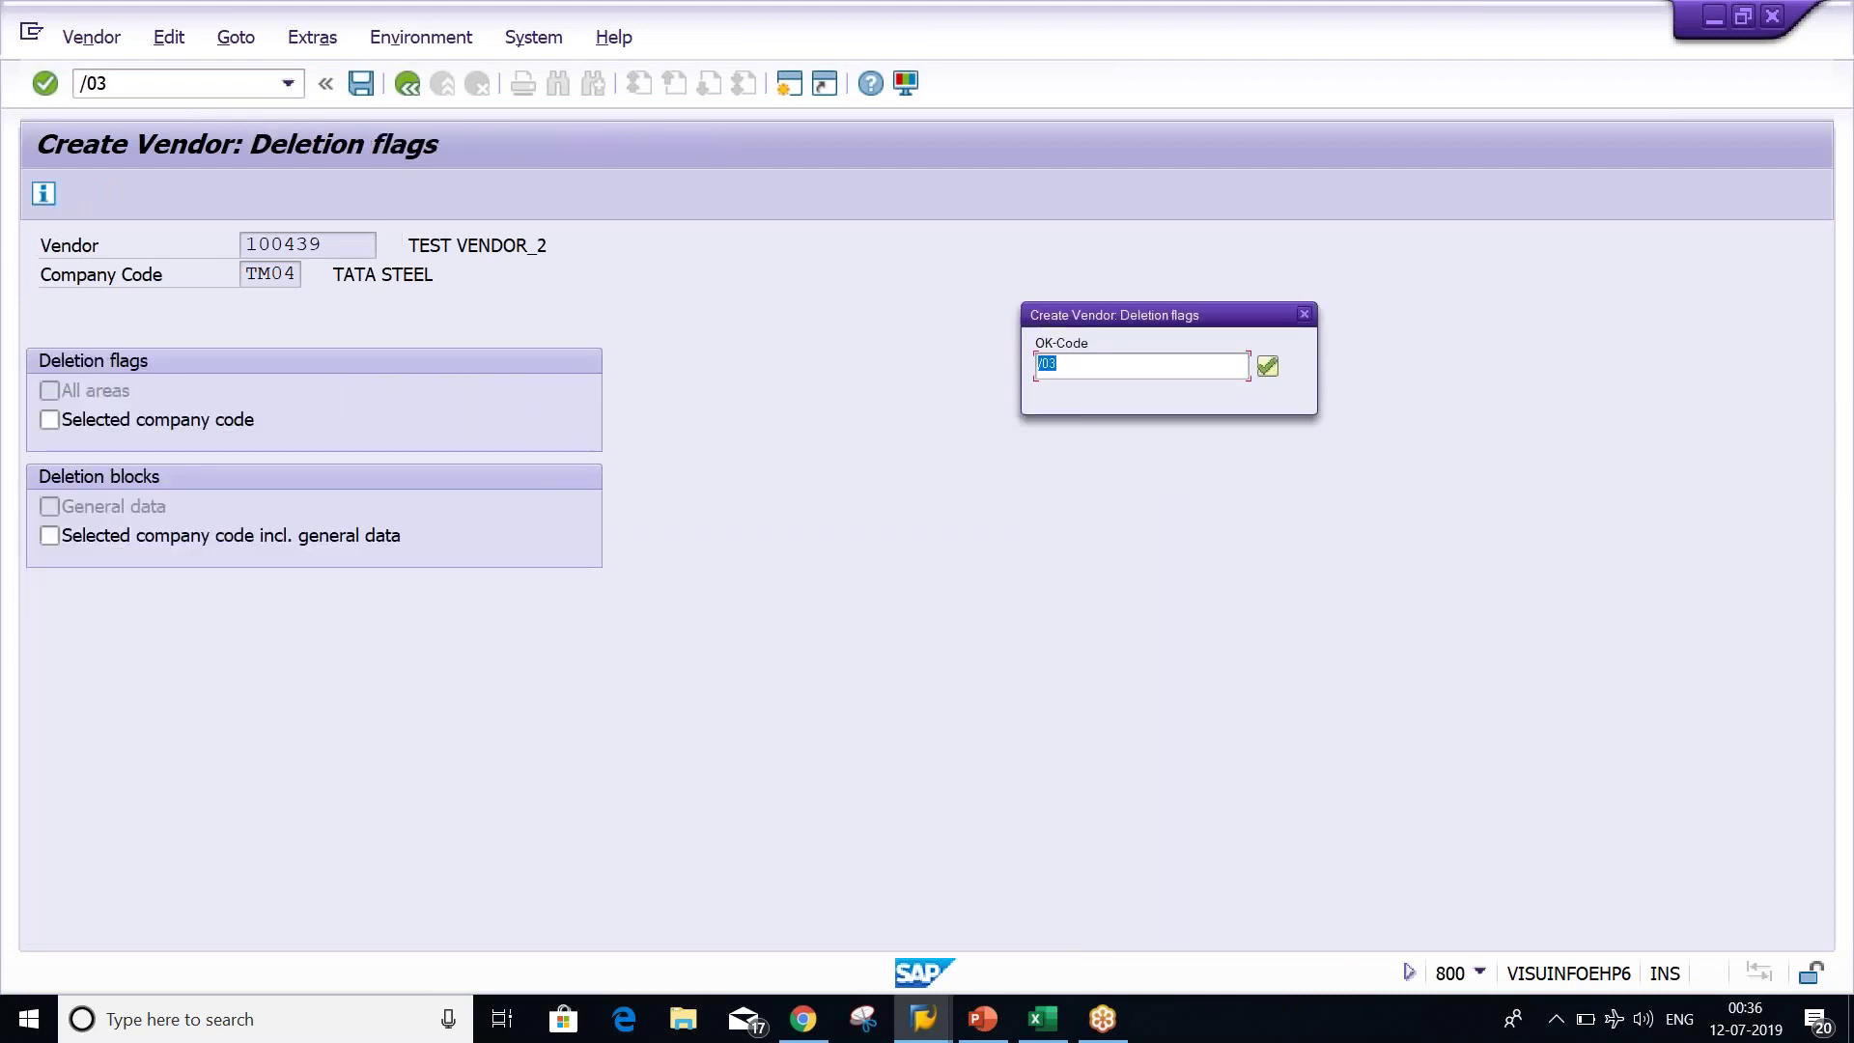
{"action": "key", "text": "Return"}
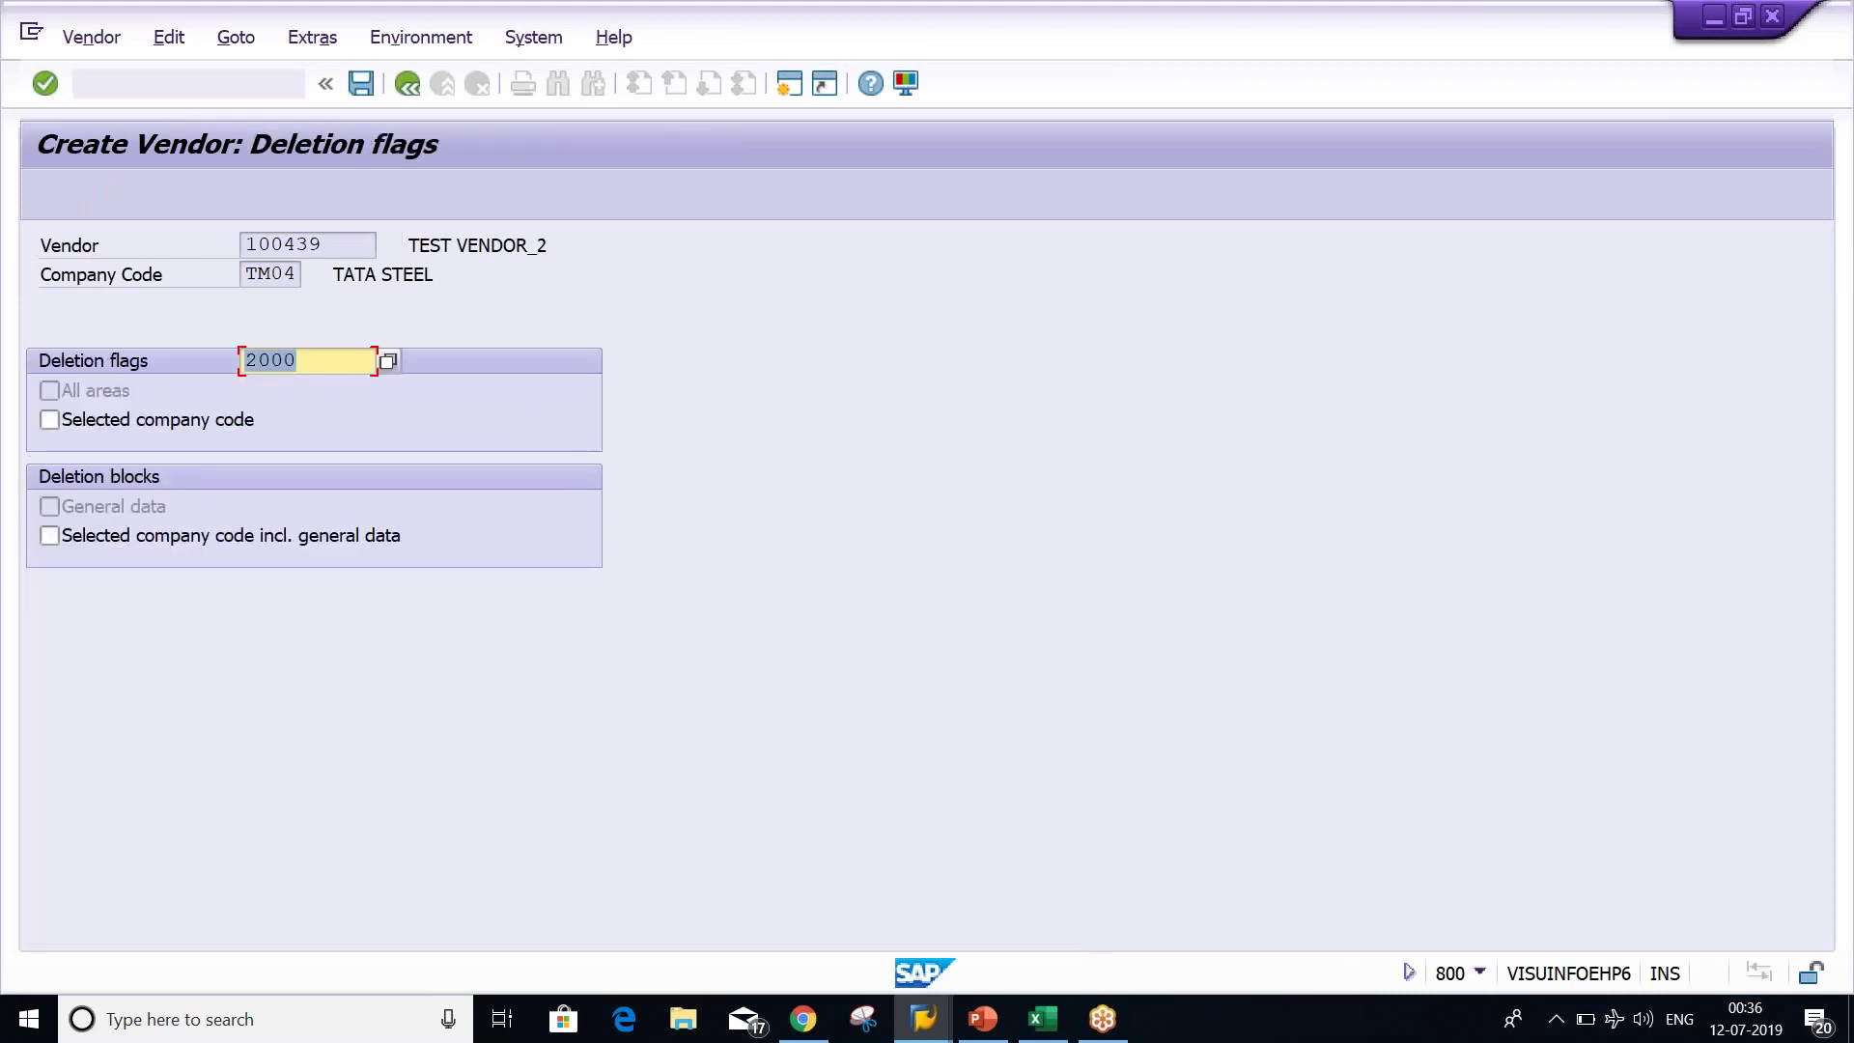
{"action": "key", "text": "Return"}
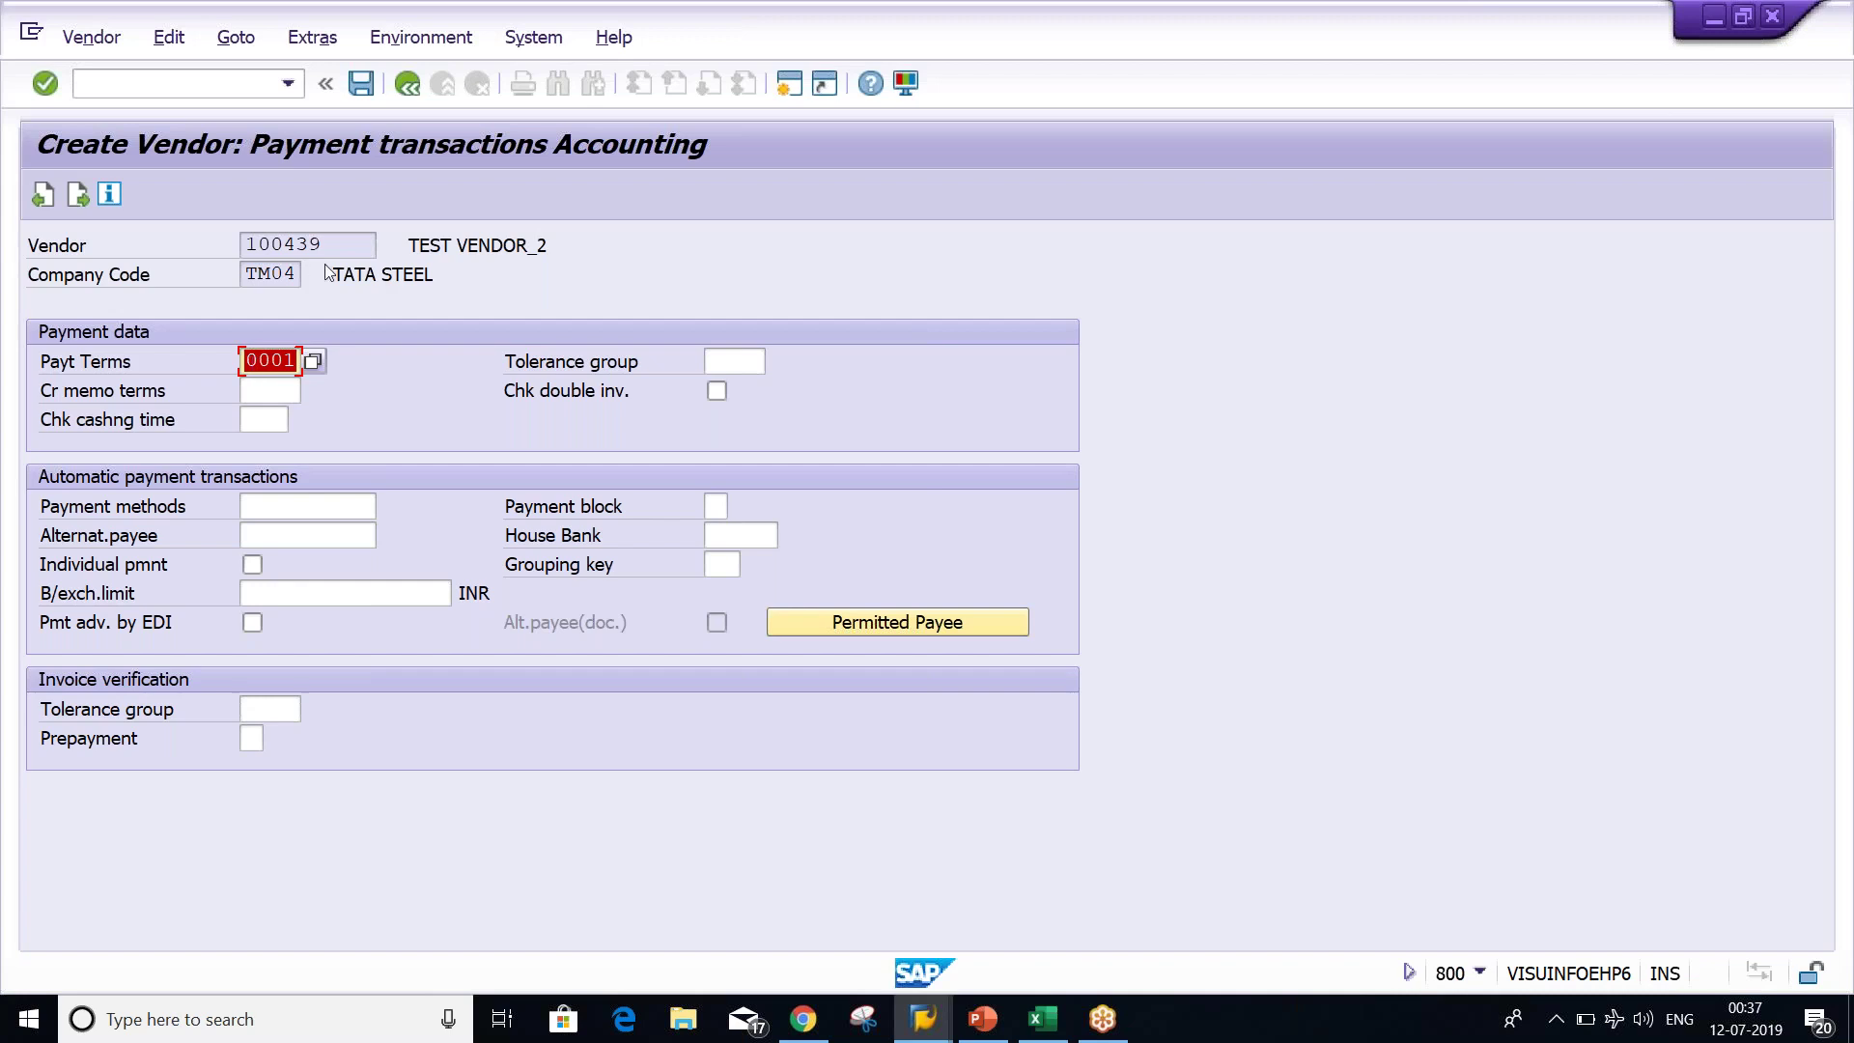
Cancel the second vendor's transaction at the payment transactions data with /N.
{"action": "left_click", "coordinate": [242, 242]}
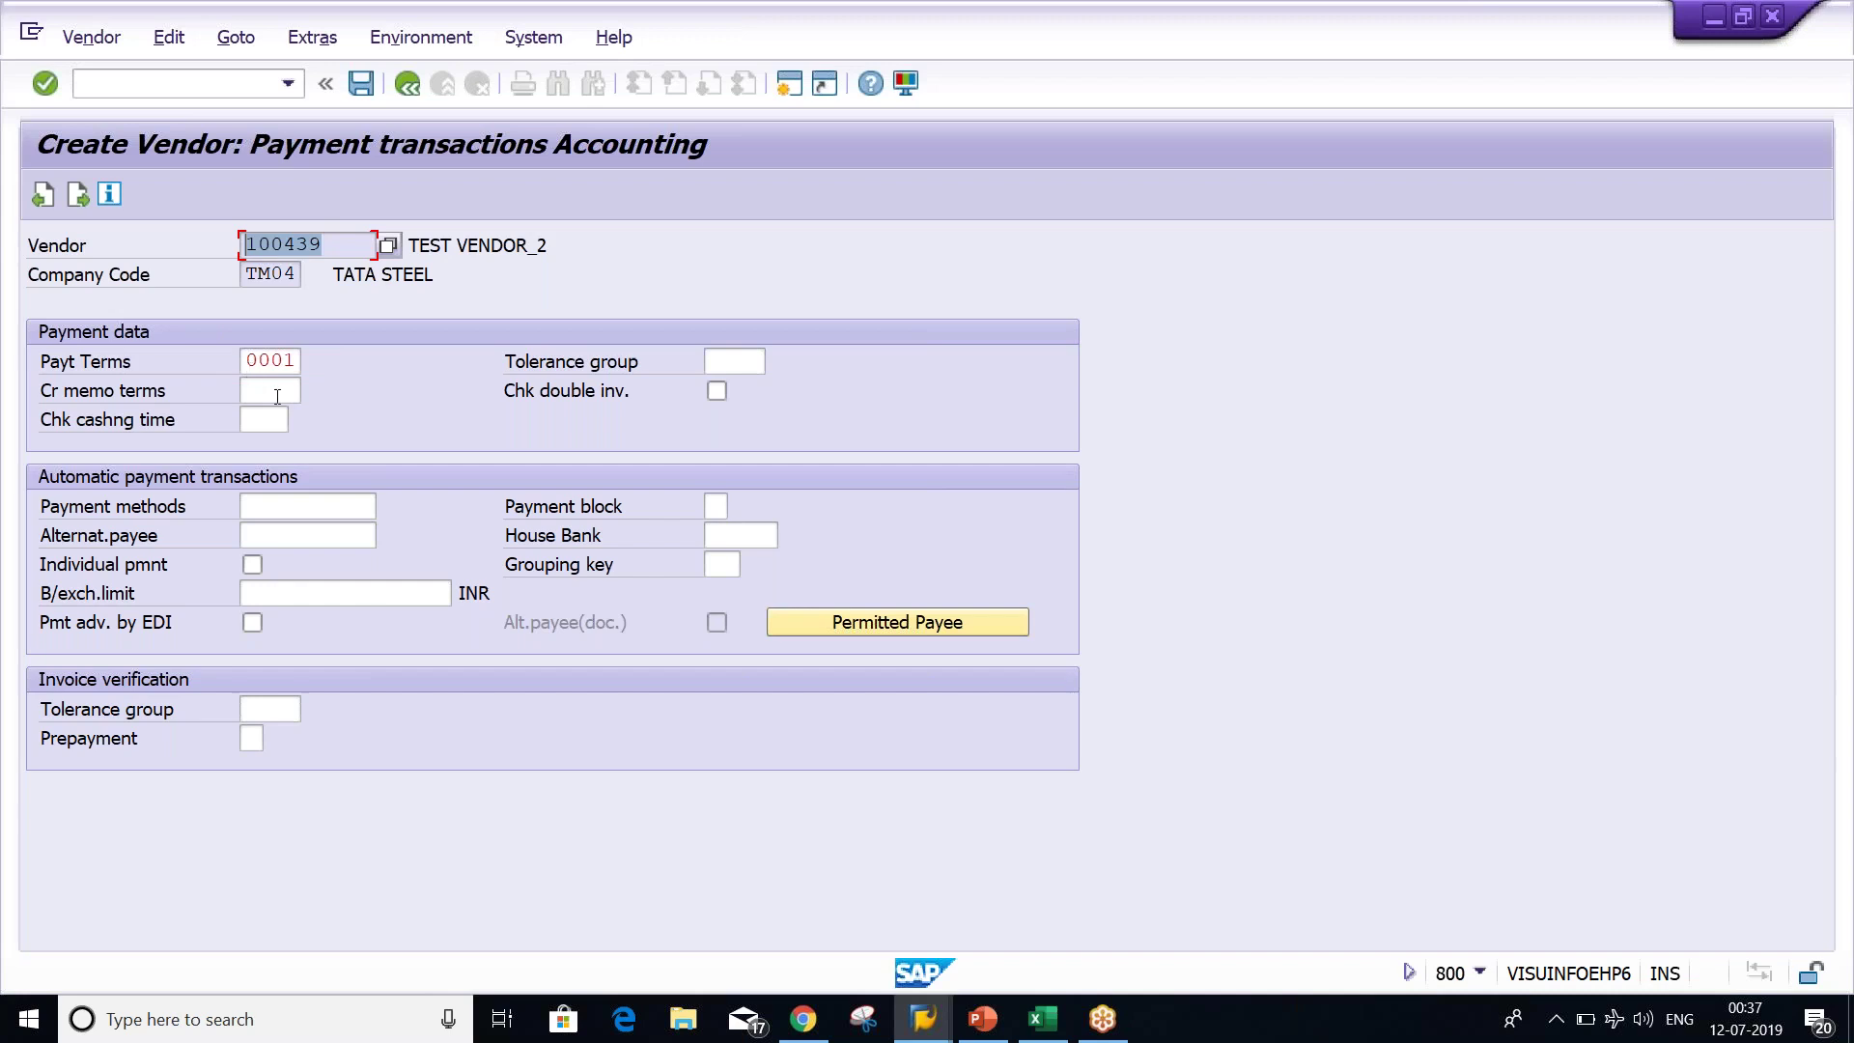
{"action": "left_click", "coordinate": [139, 91]}
{"action": "type", "text": "/N"}
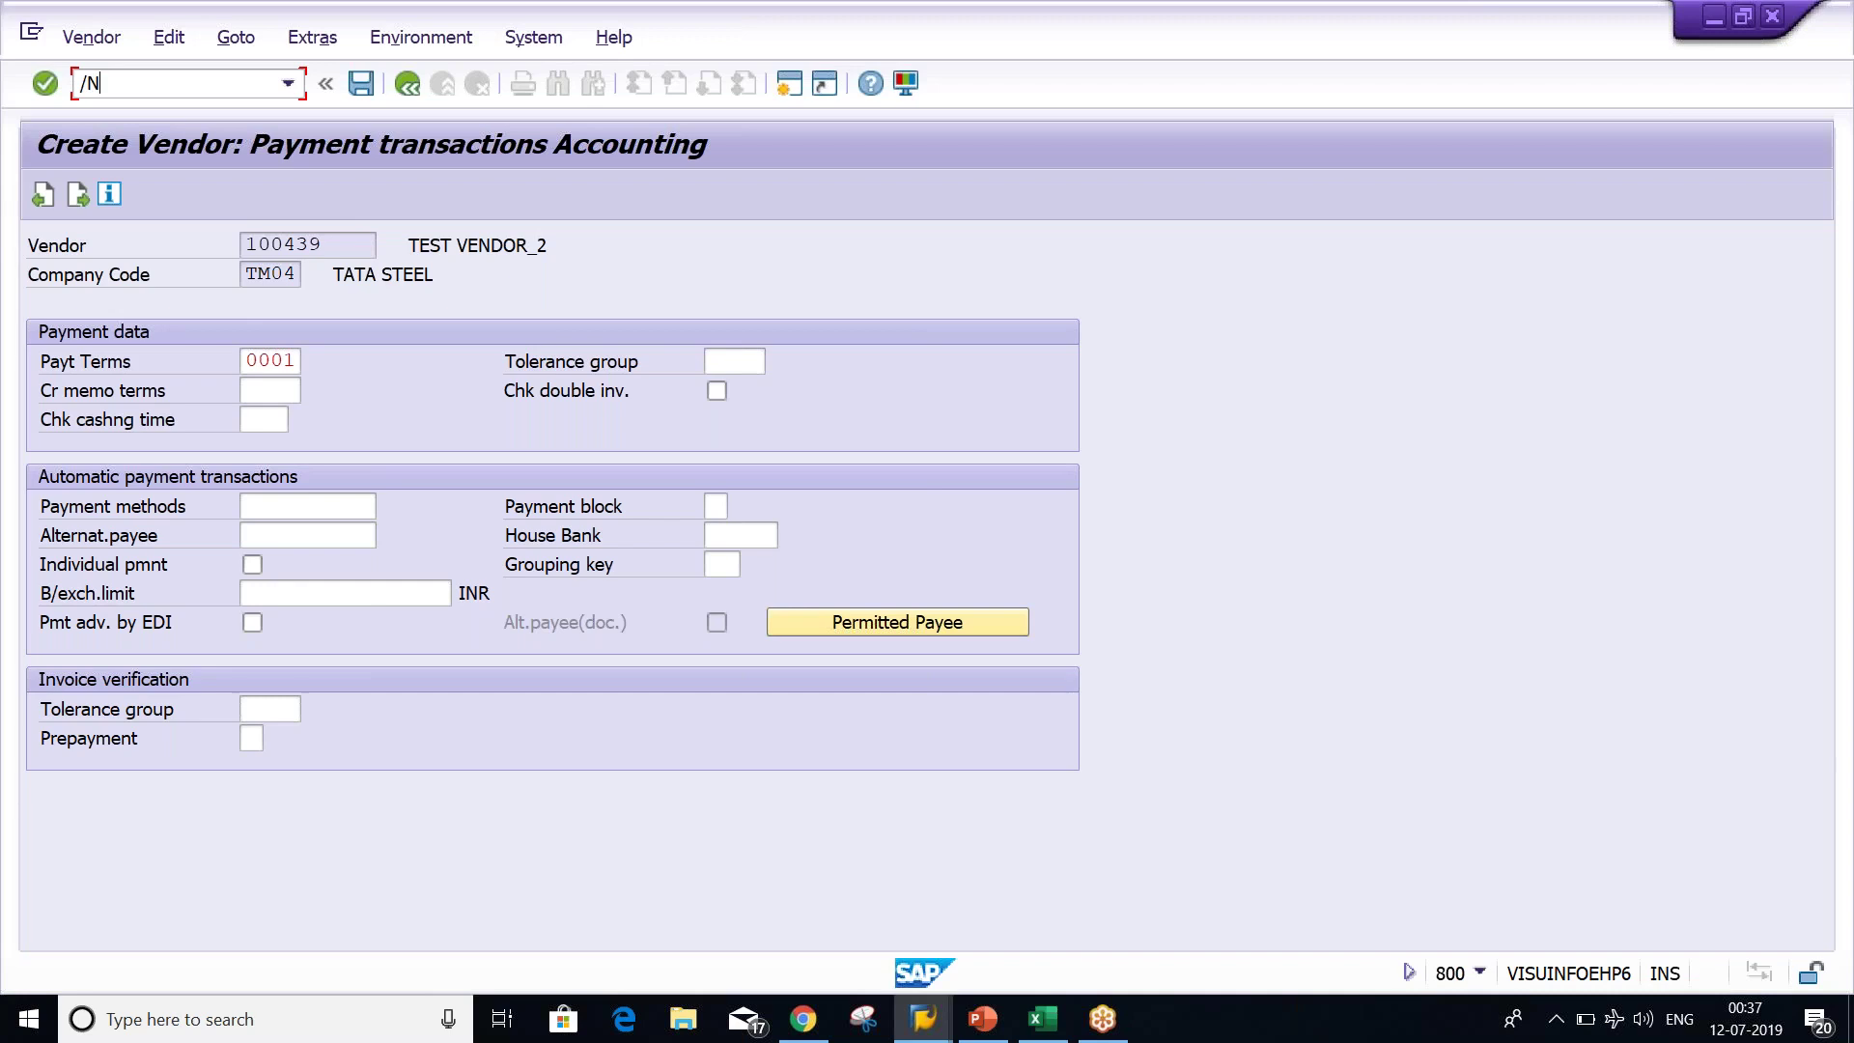
{"action": "left_click_drag", "start_coordinate": [369, 246], "coordinate": [241, 246]}
{"action": "left_click", "coordinate": [351, 247]}
{"action": "key", "text": "Return"}
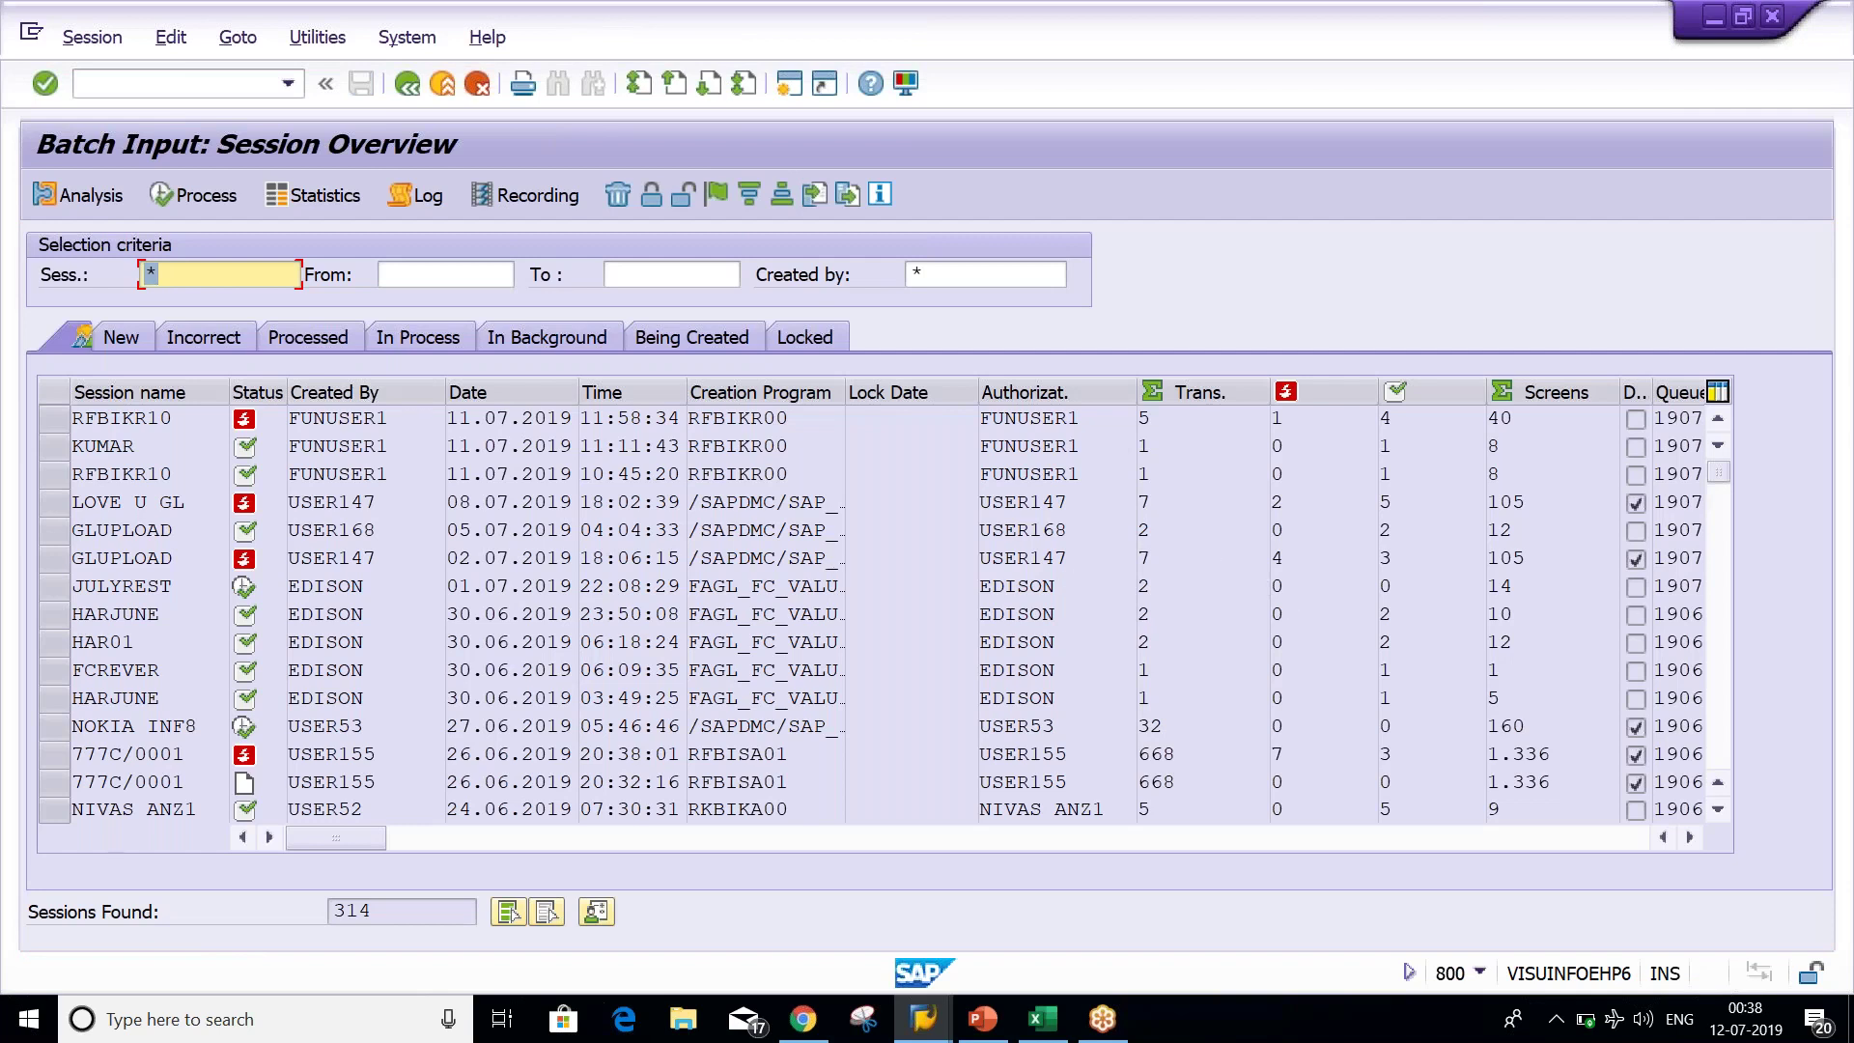
Analyze the newest RFBIKR10 session, inspect the screens of its incorrect XK01 transaction, and return to the session overview.
{"action": "left_click", "coordinate": [53, 418]}
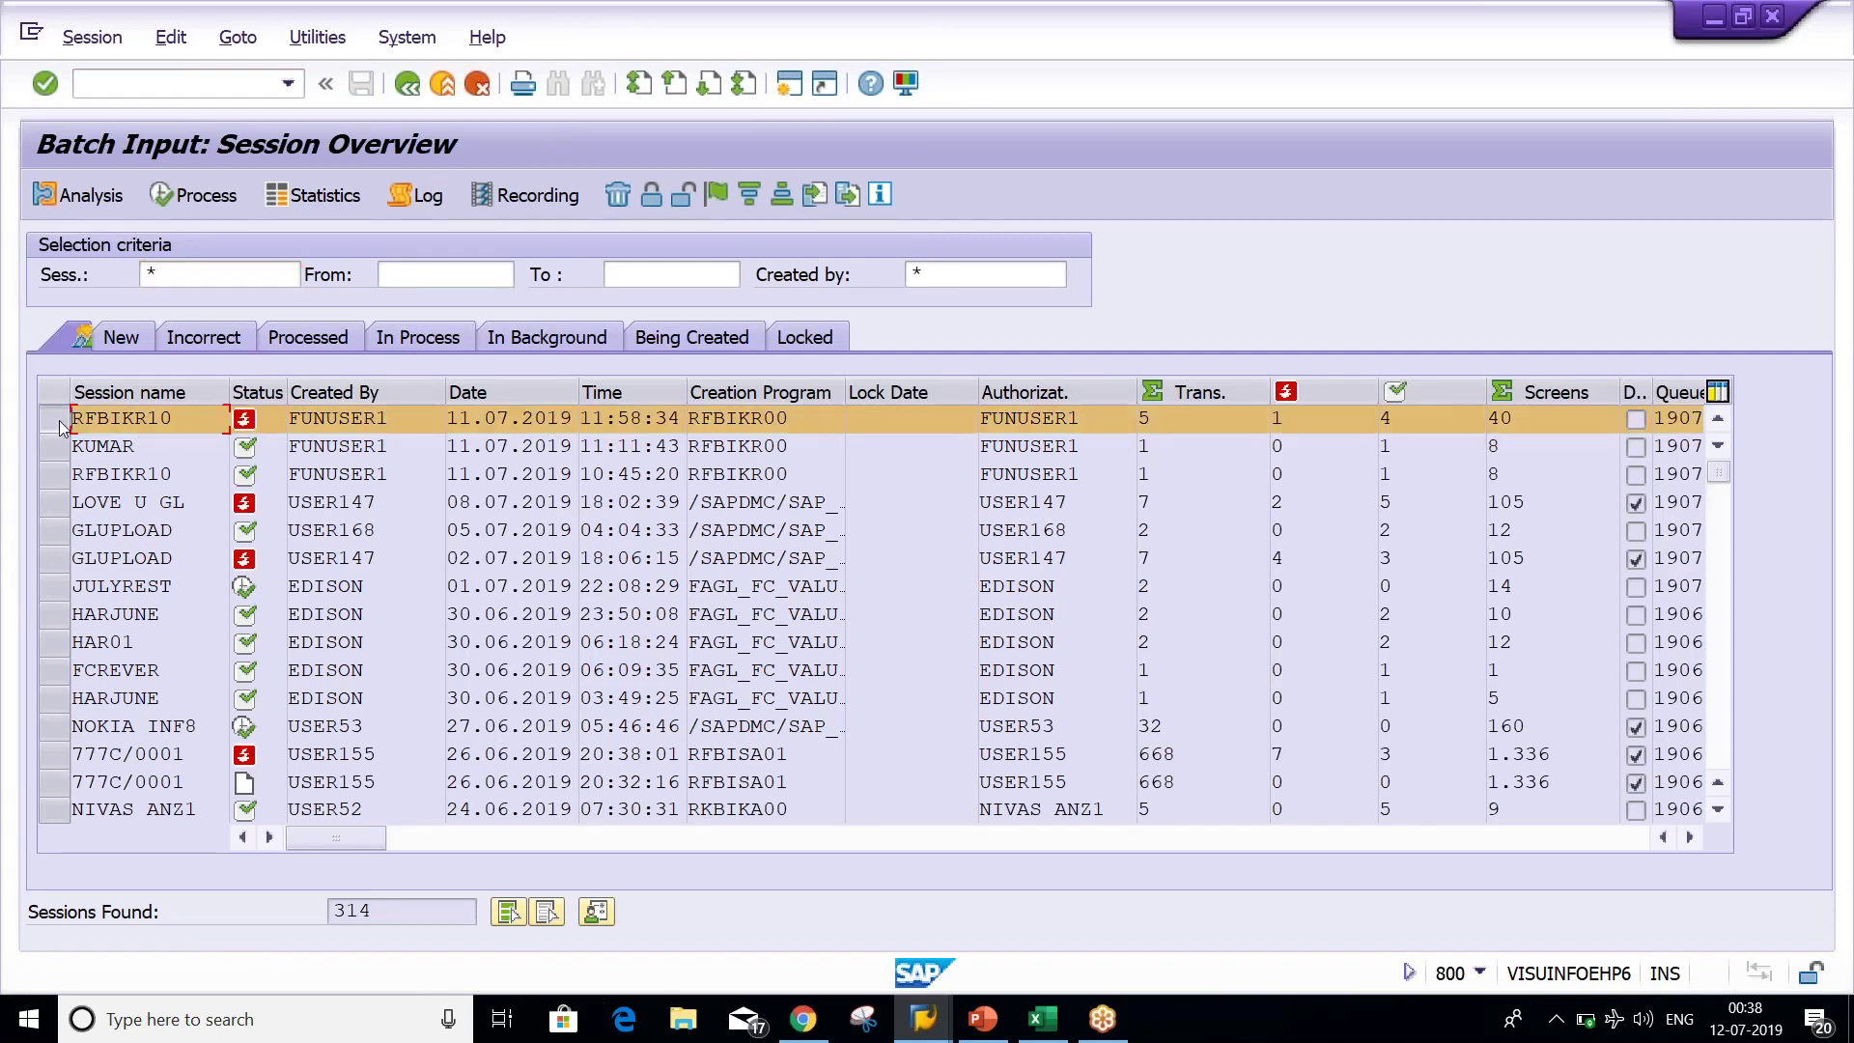
{"action": "left_click", "coordinate": [94, 198]}
{"action": "left_click", "coordinate": [89, 196]}
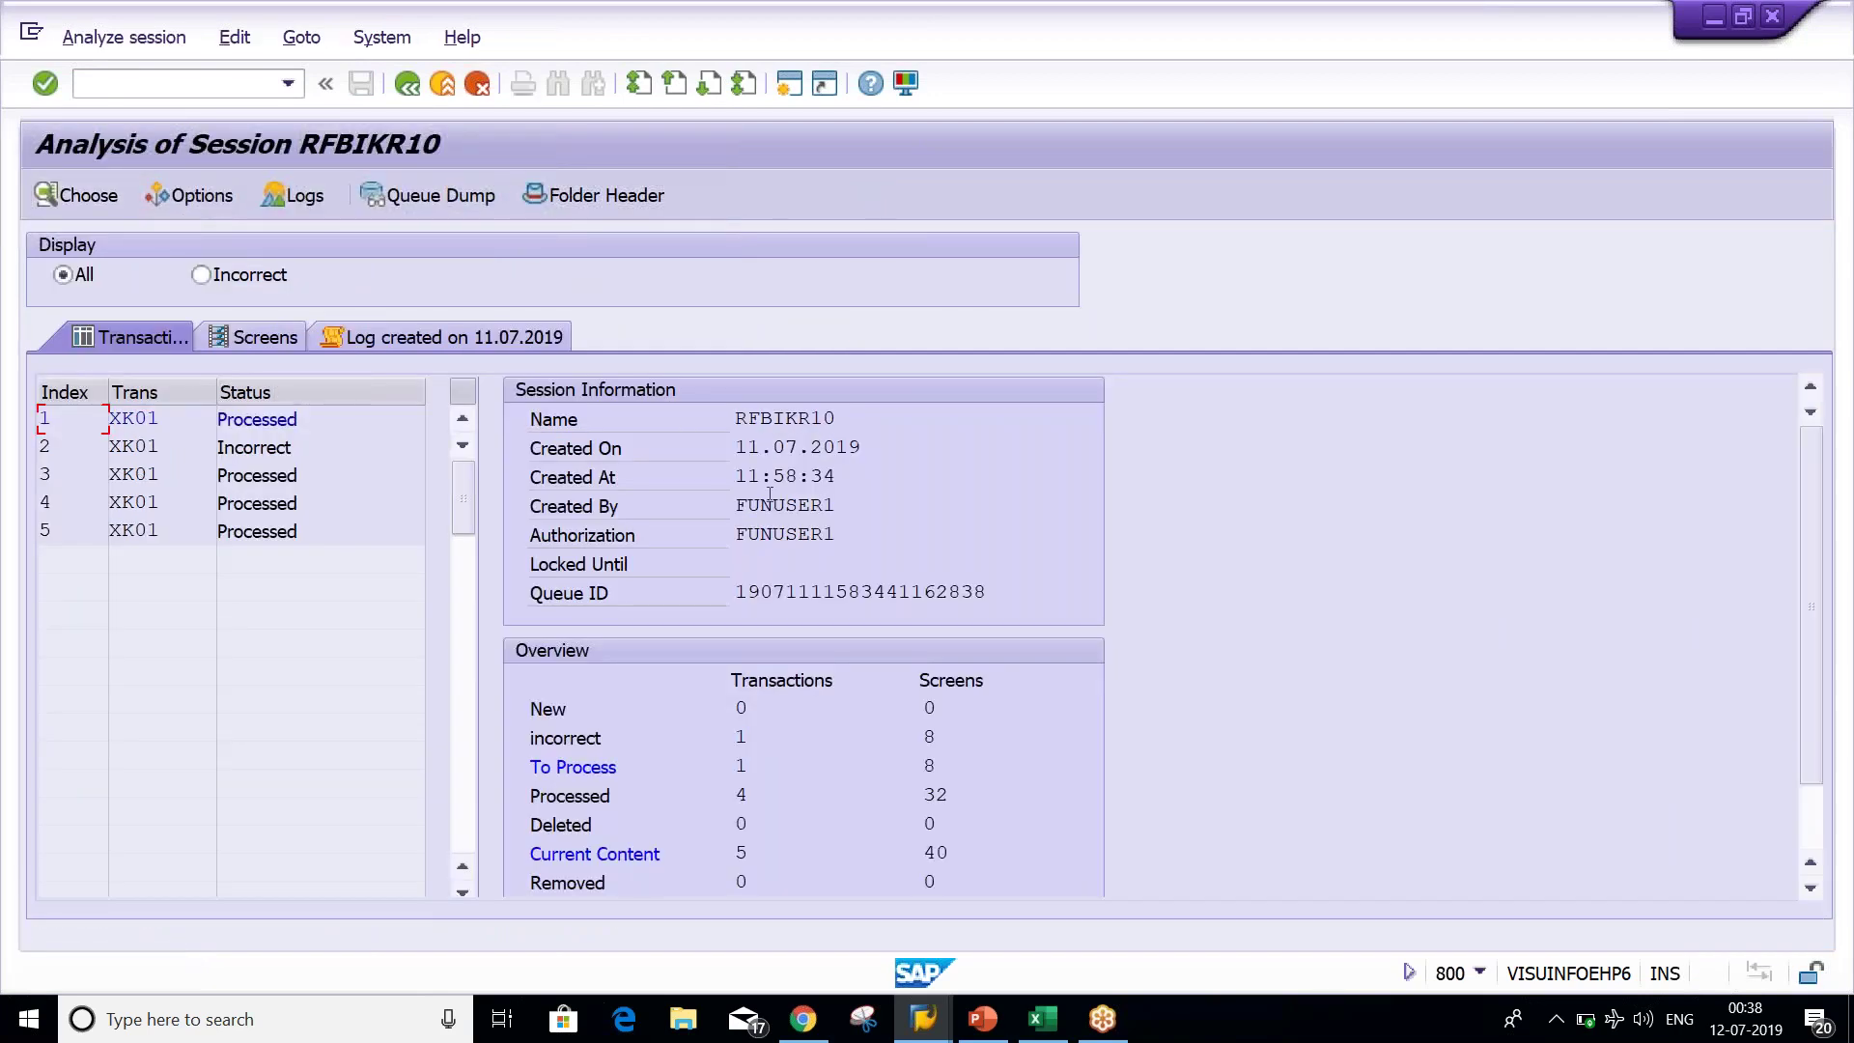
{"action": "left_click", "coordinate": [762, 744]}
{"action": "double_click", "coordinate": [309, 445]}
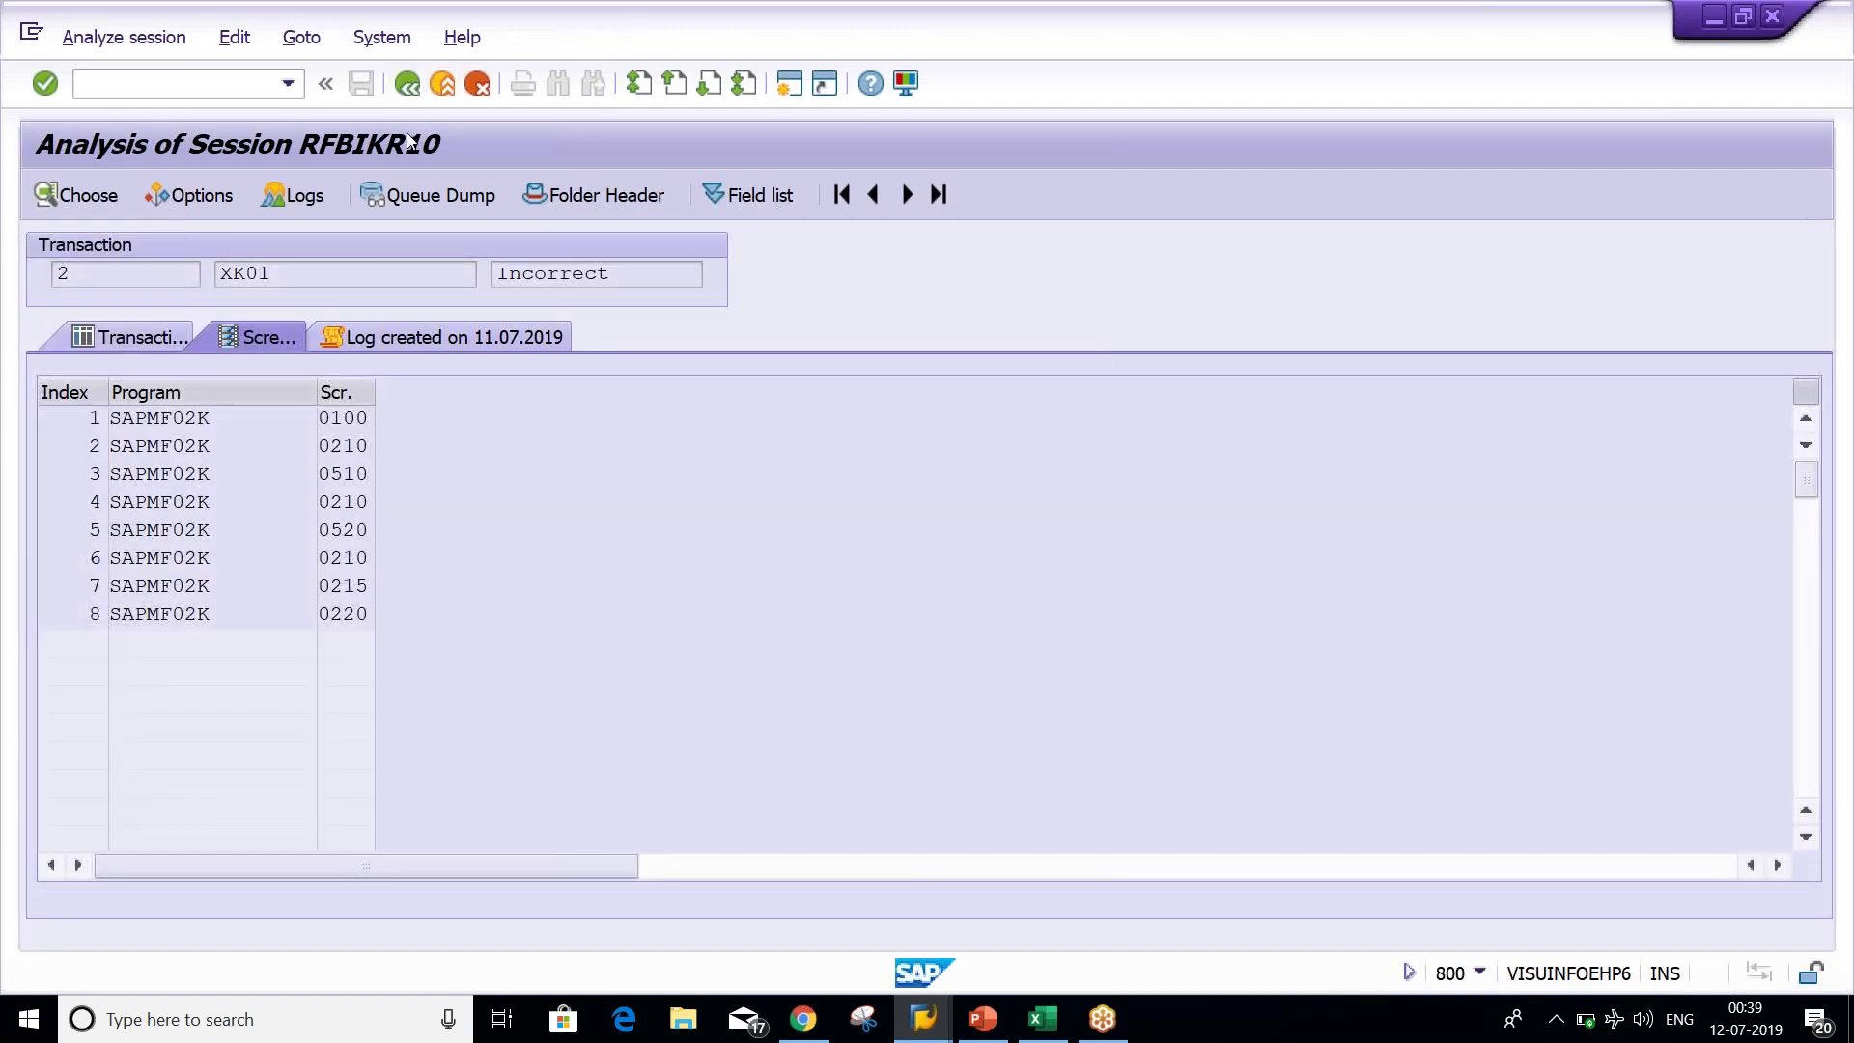
{"action": "key", "text": "F3"}
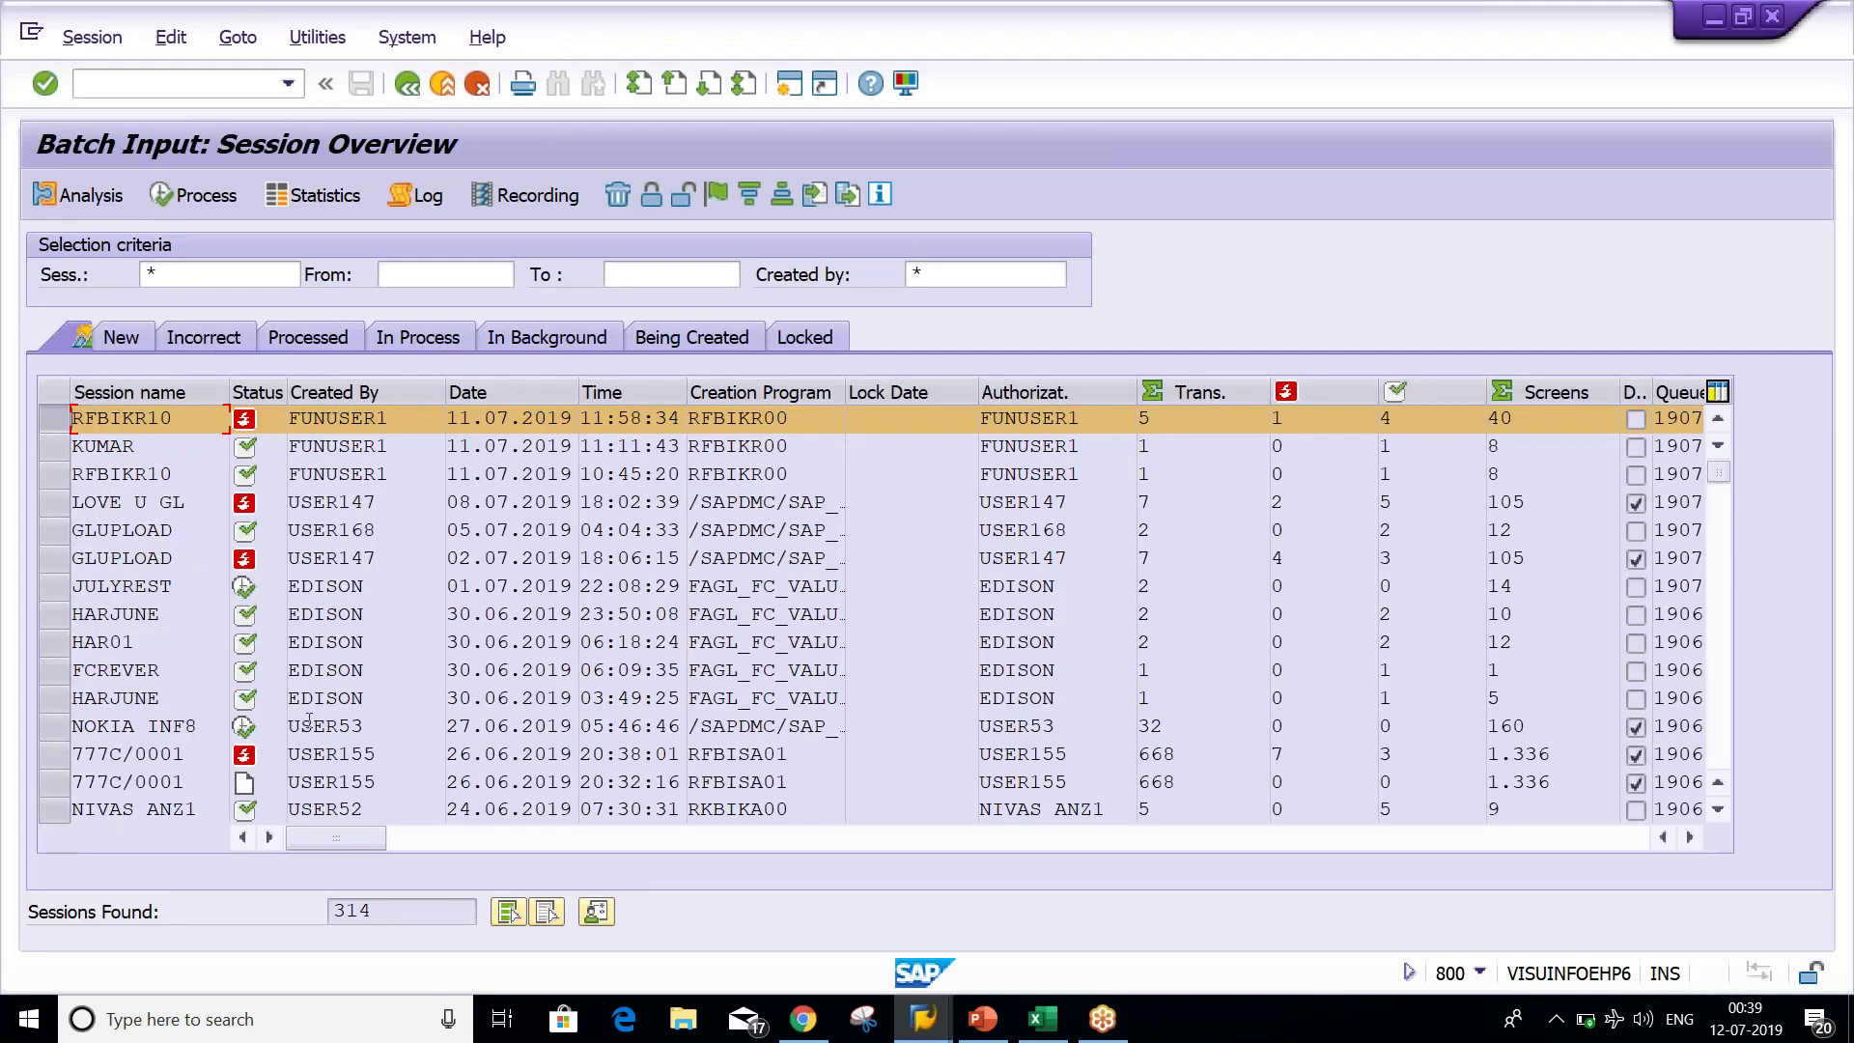
Copy the five vendor numbers in Excel and switch to the SAP Data Browser selection for table LFB1.
{"action": "mouse_move", "coordinate": [972, 1031]}
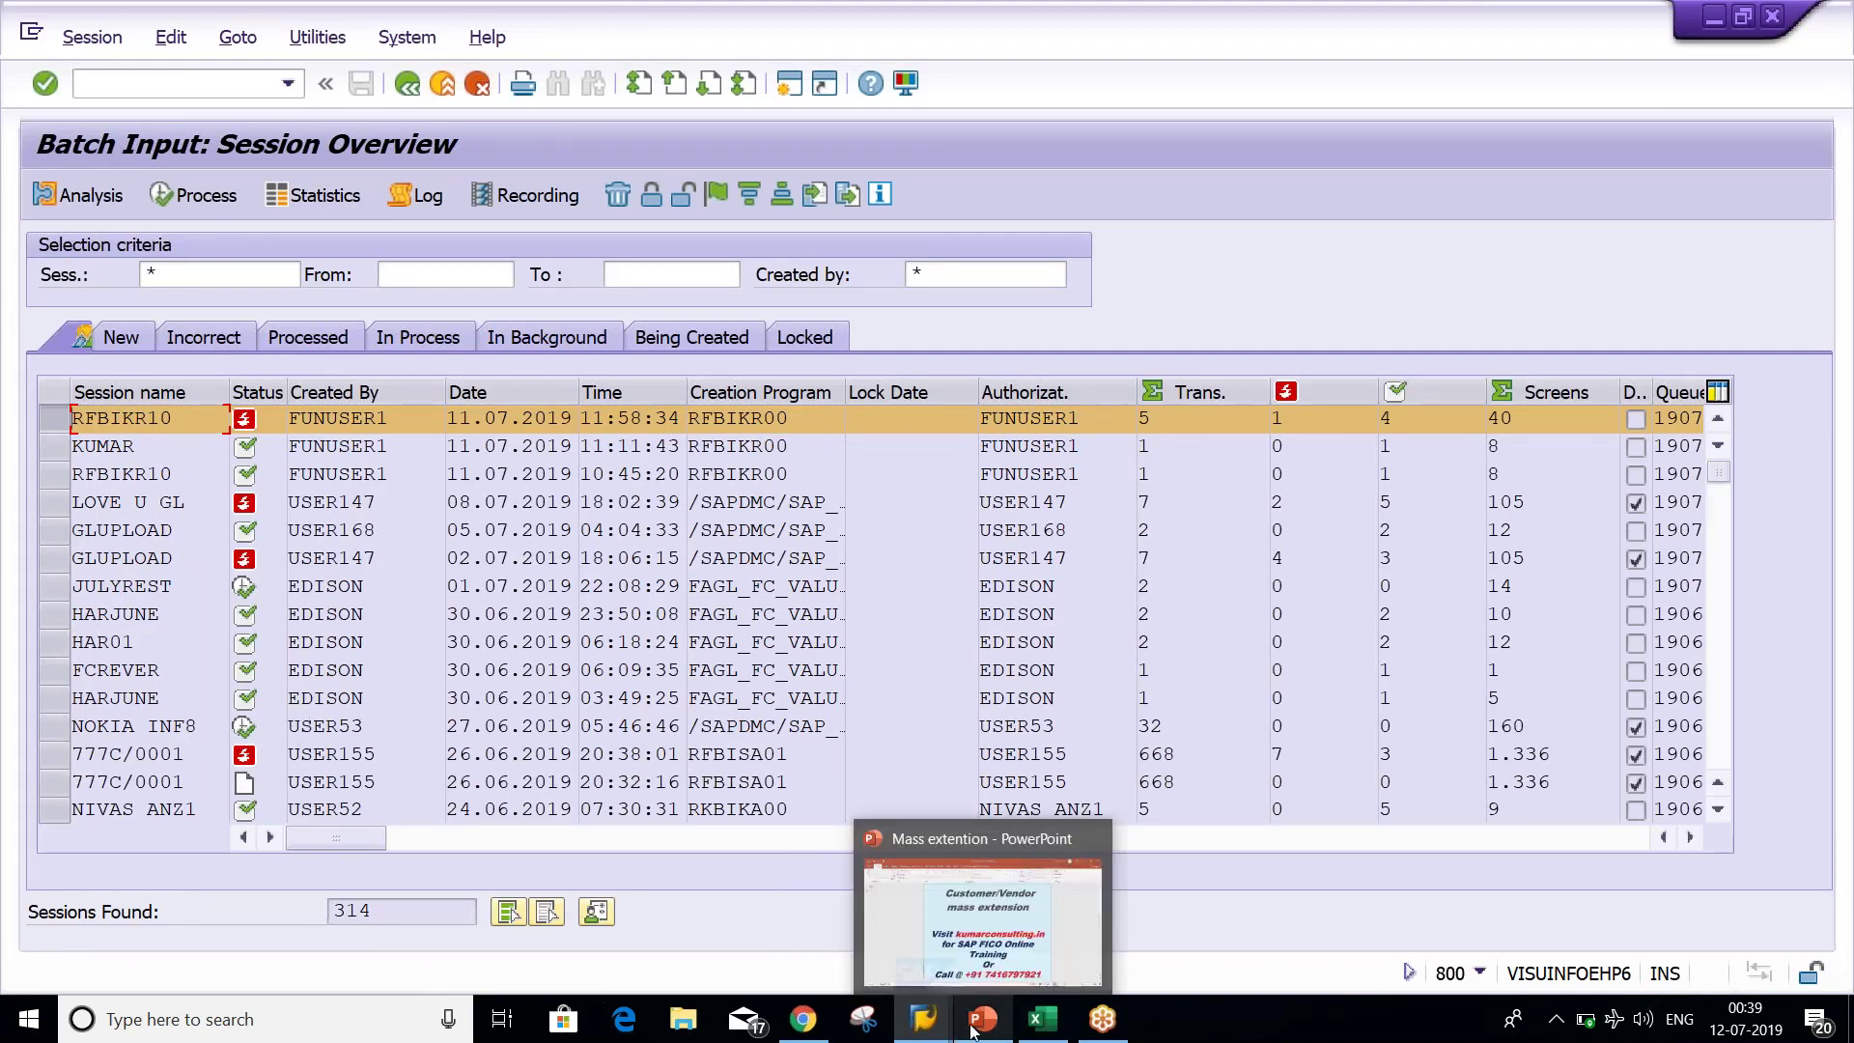
{"action": "left_click", "coordinate": [1055, 1029]}
{"action": "key", "text": "ctrl+c"}
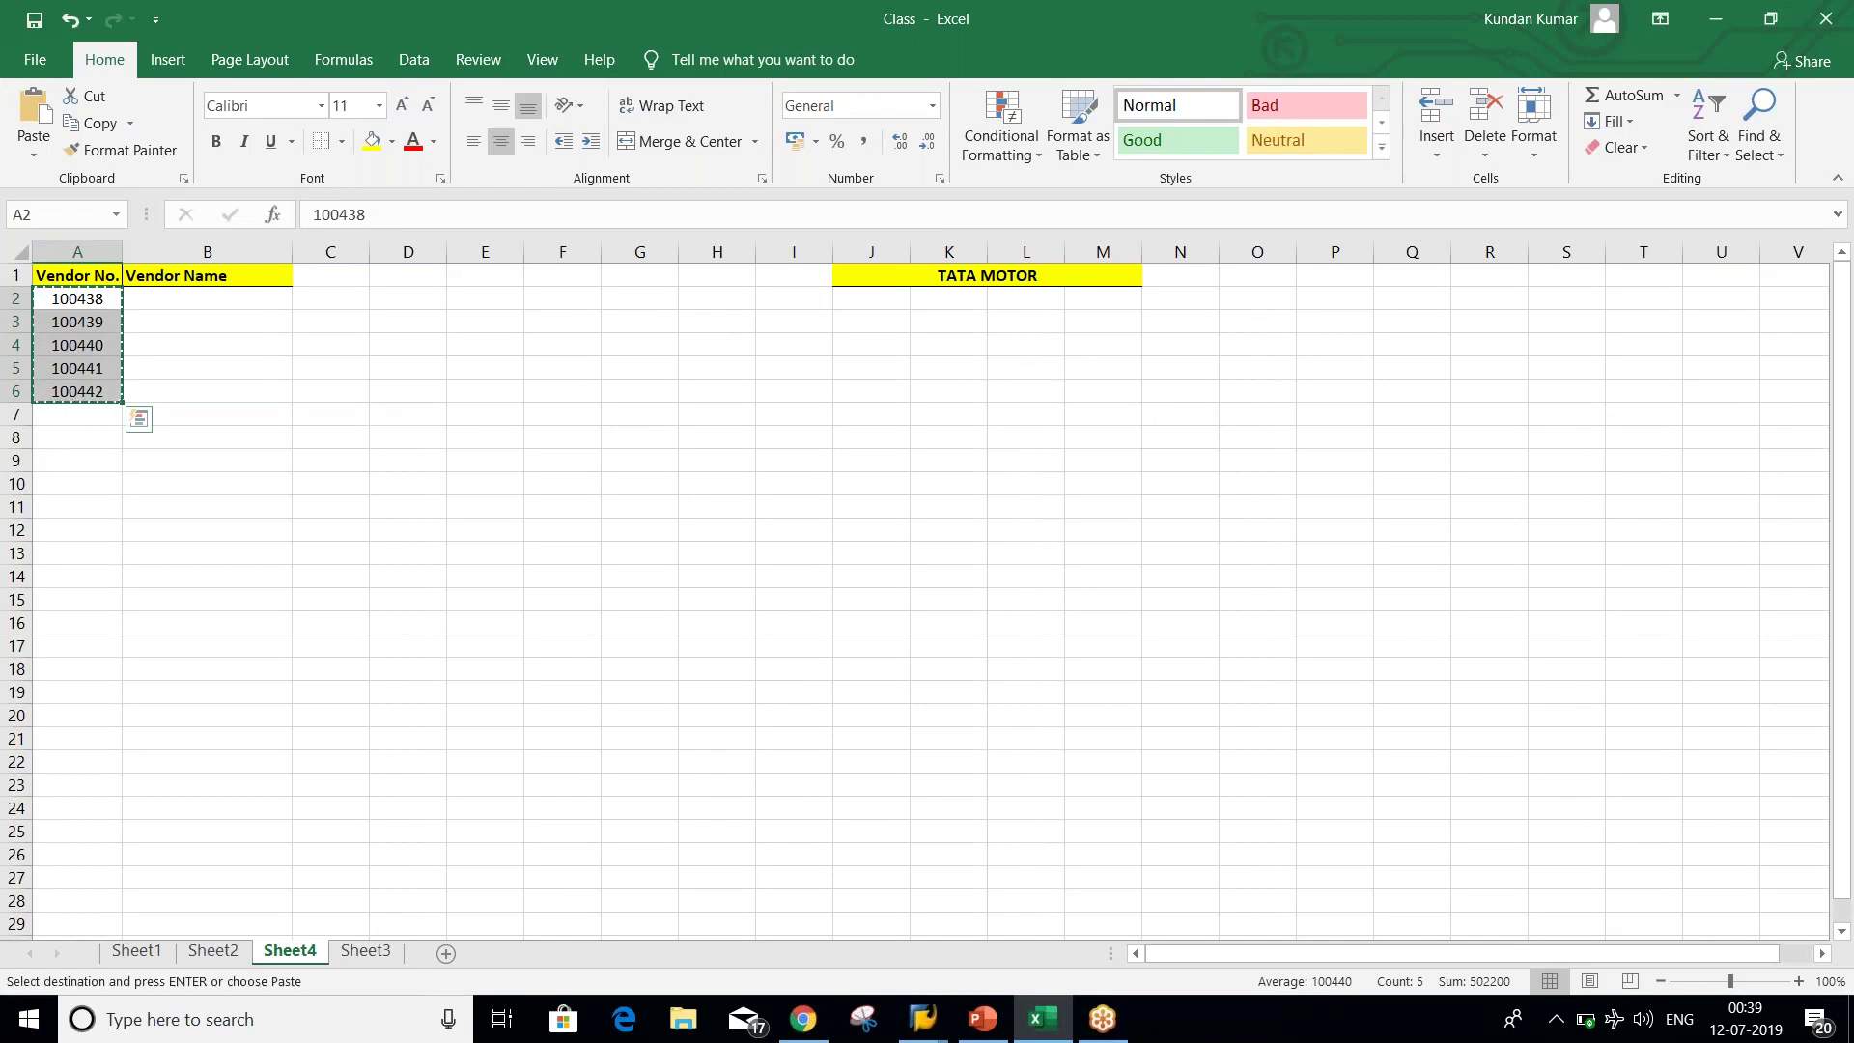
{"action": "key", "text": "alt+Tab"}
{"action": "key", "text": "Tab"}
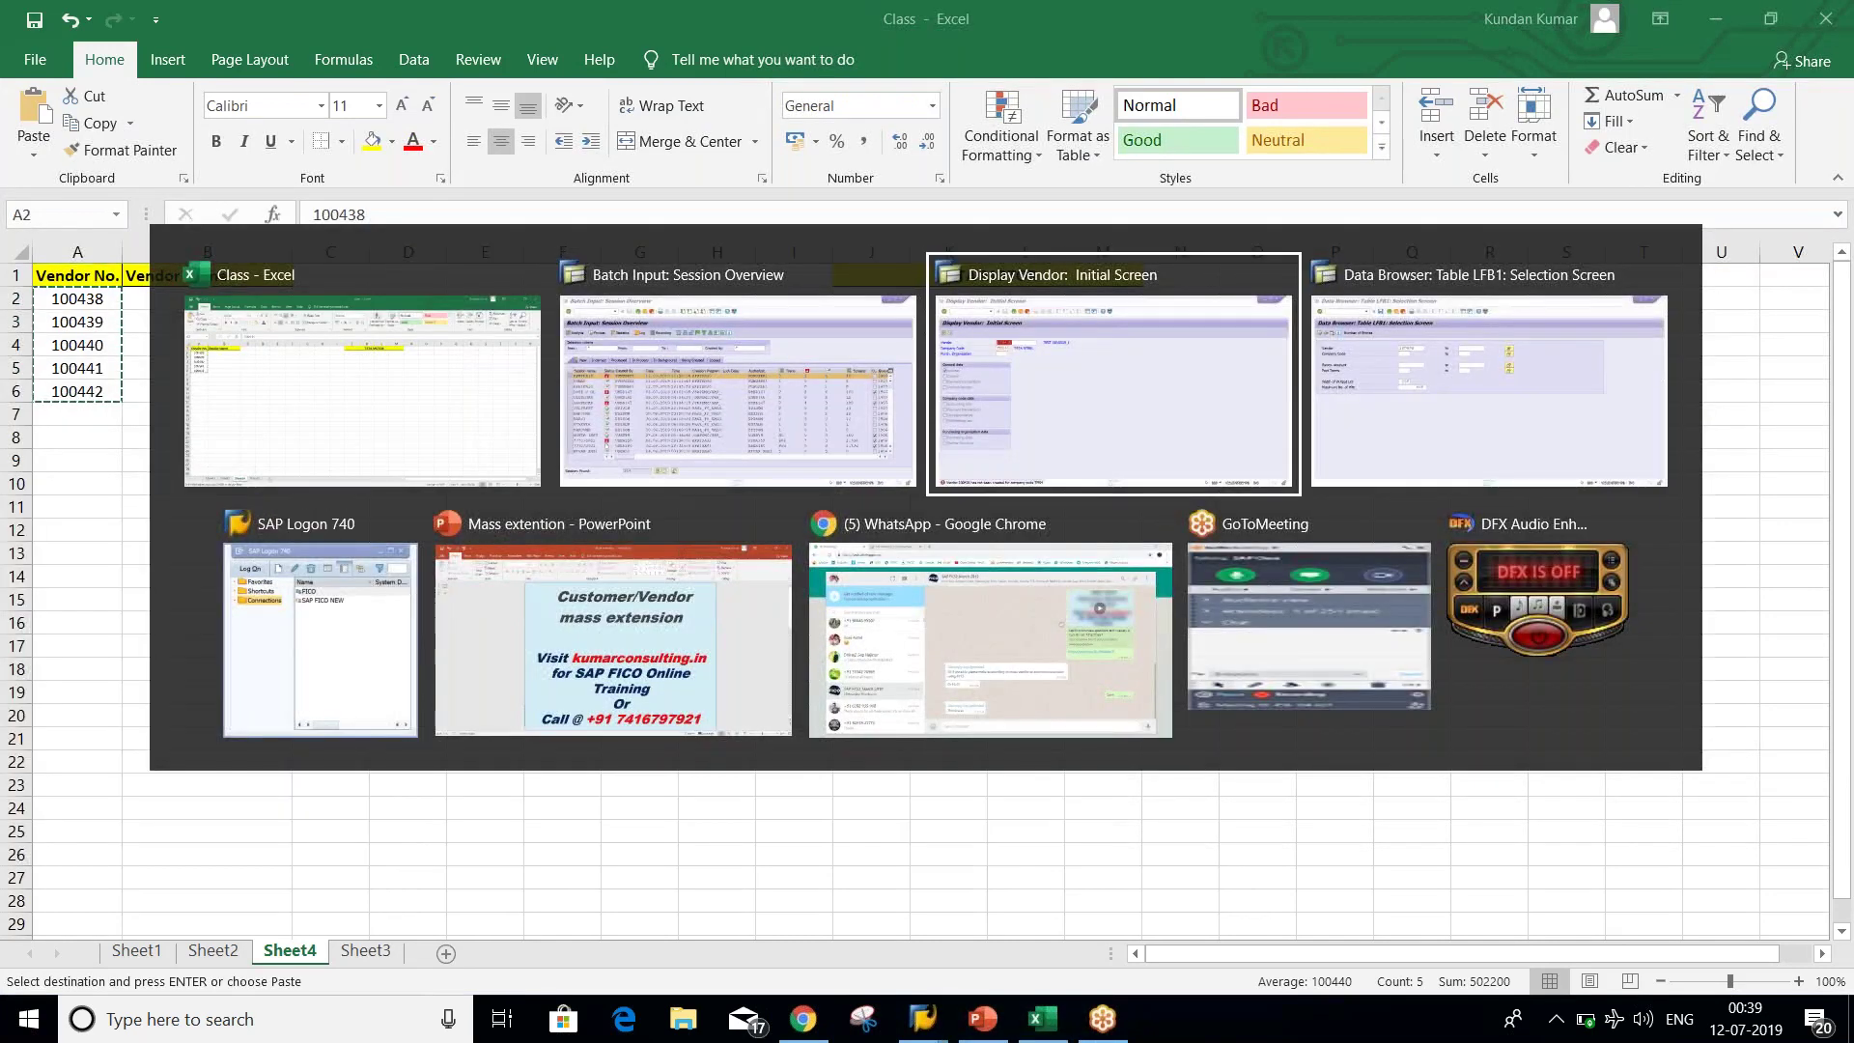
{"action": "key", "text": "Tab"}
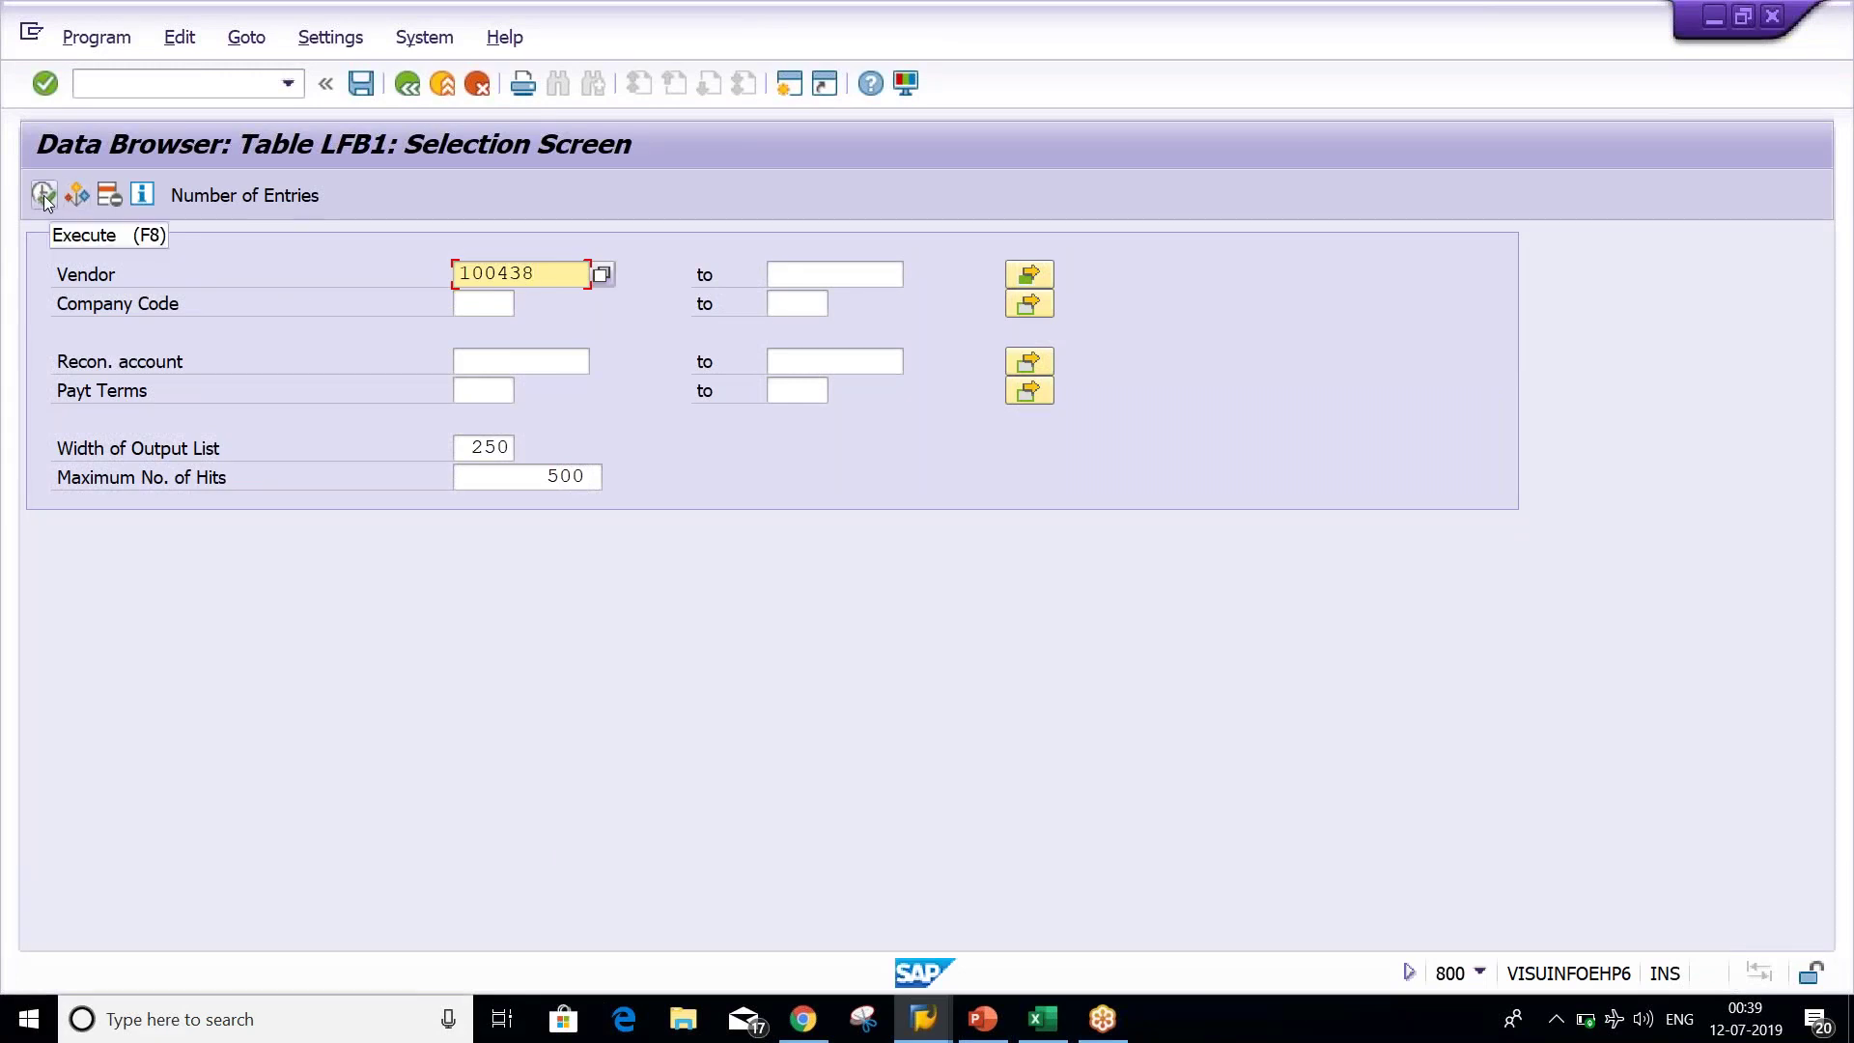
Execute the LFB1 selection, check which vendors have company code TM04 entries, and return to the batch input session overview.
{"action": "left_click", "coordinate": [44, 195]}
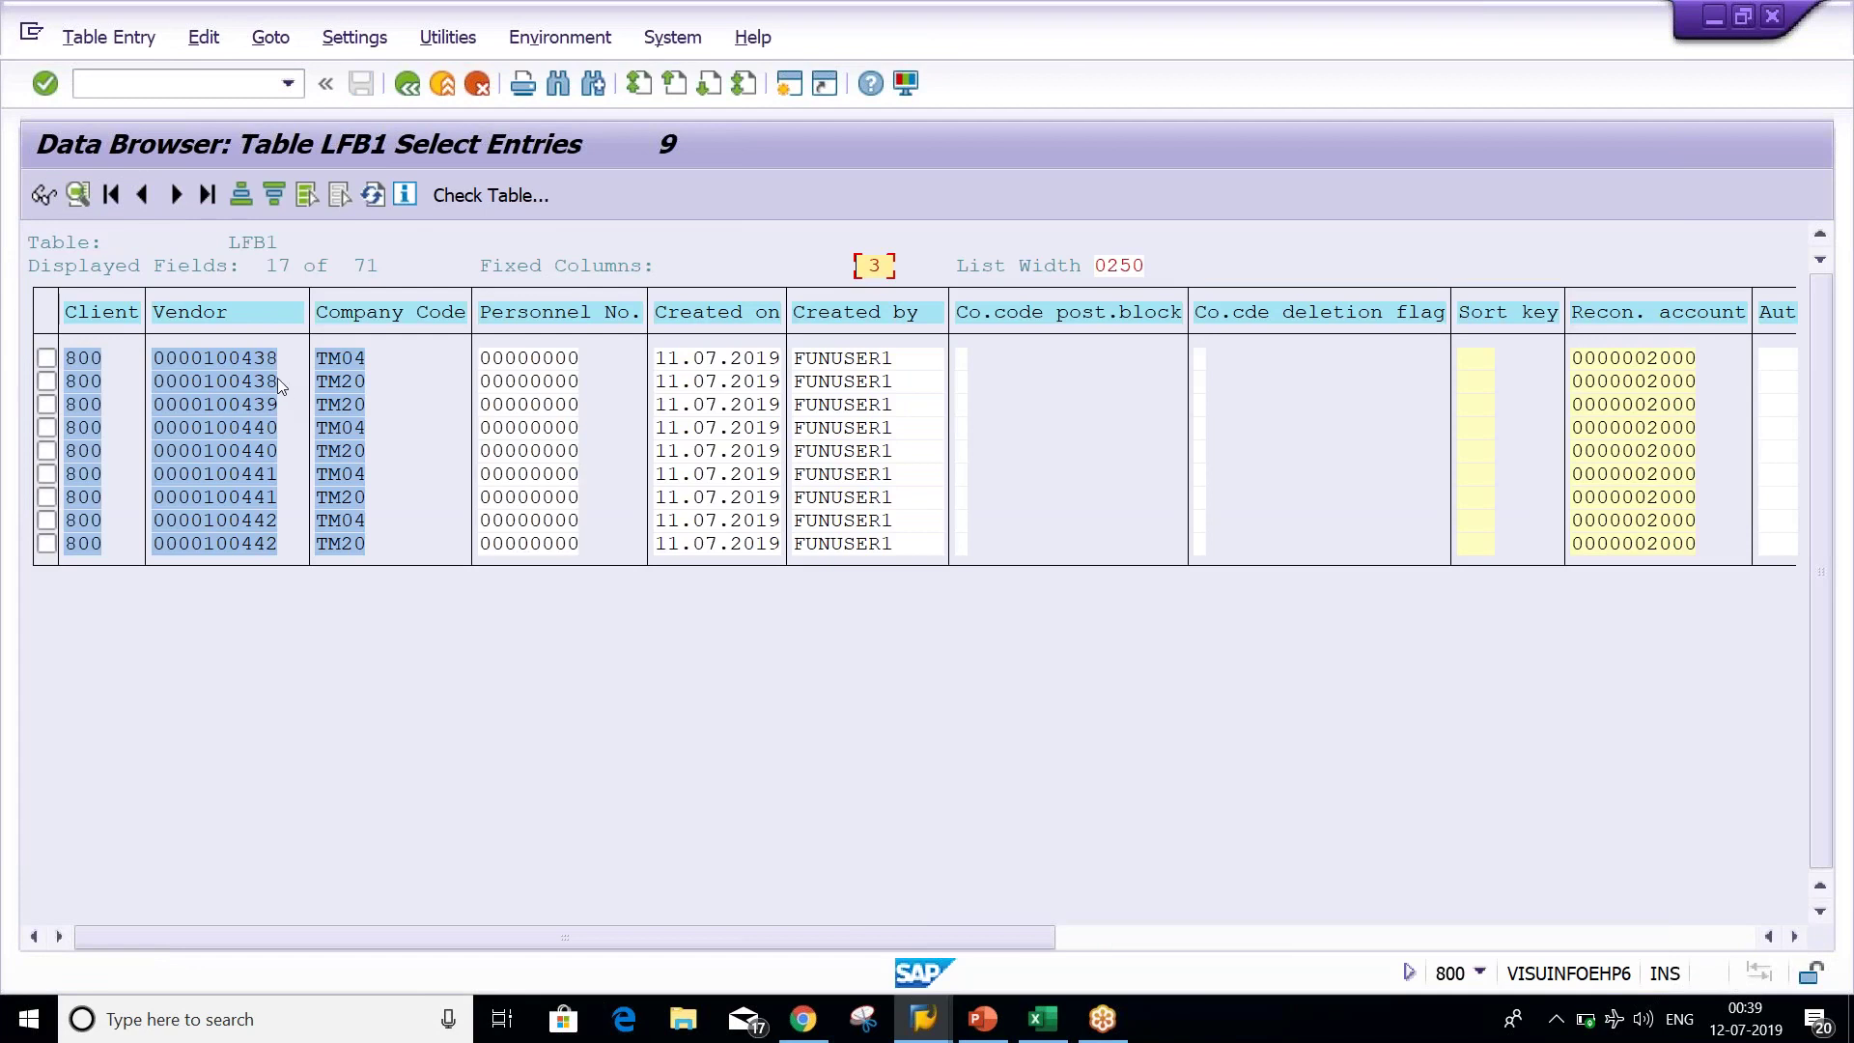
{"action": "left_click", "coordinate": [357, 366]}
{"action": "left_click", "coordinate": [357, 435]}
{"action": "left_click", "coordinate": [355, 475]}
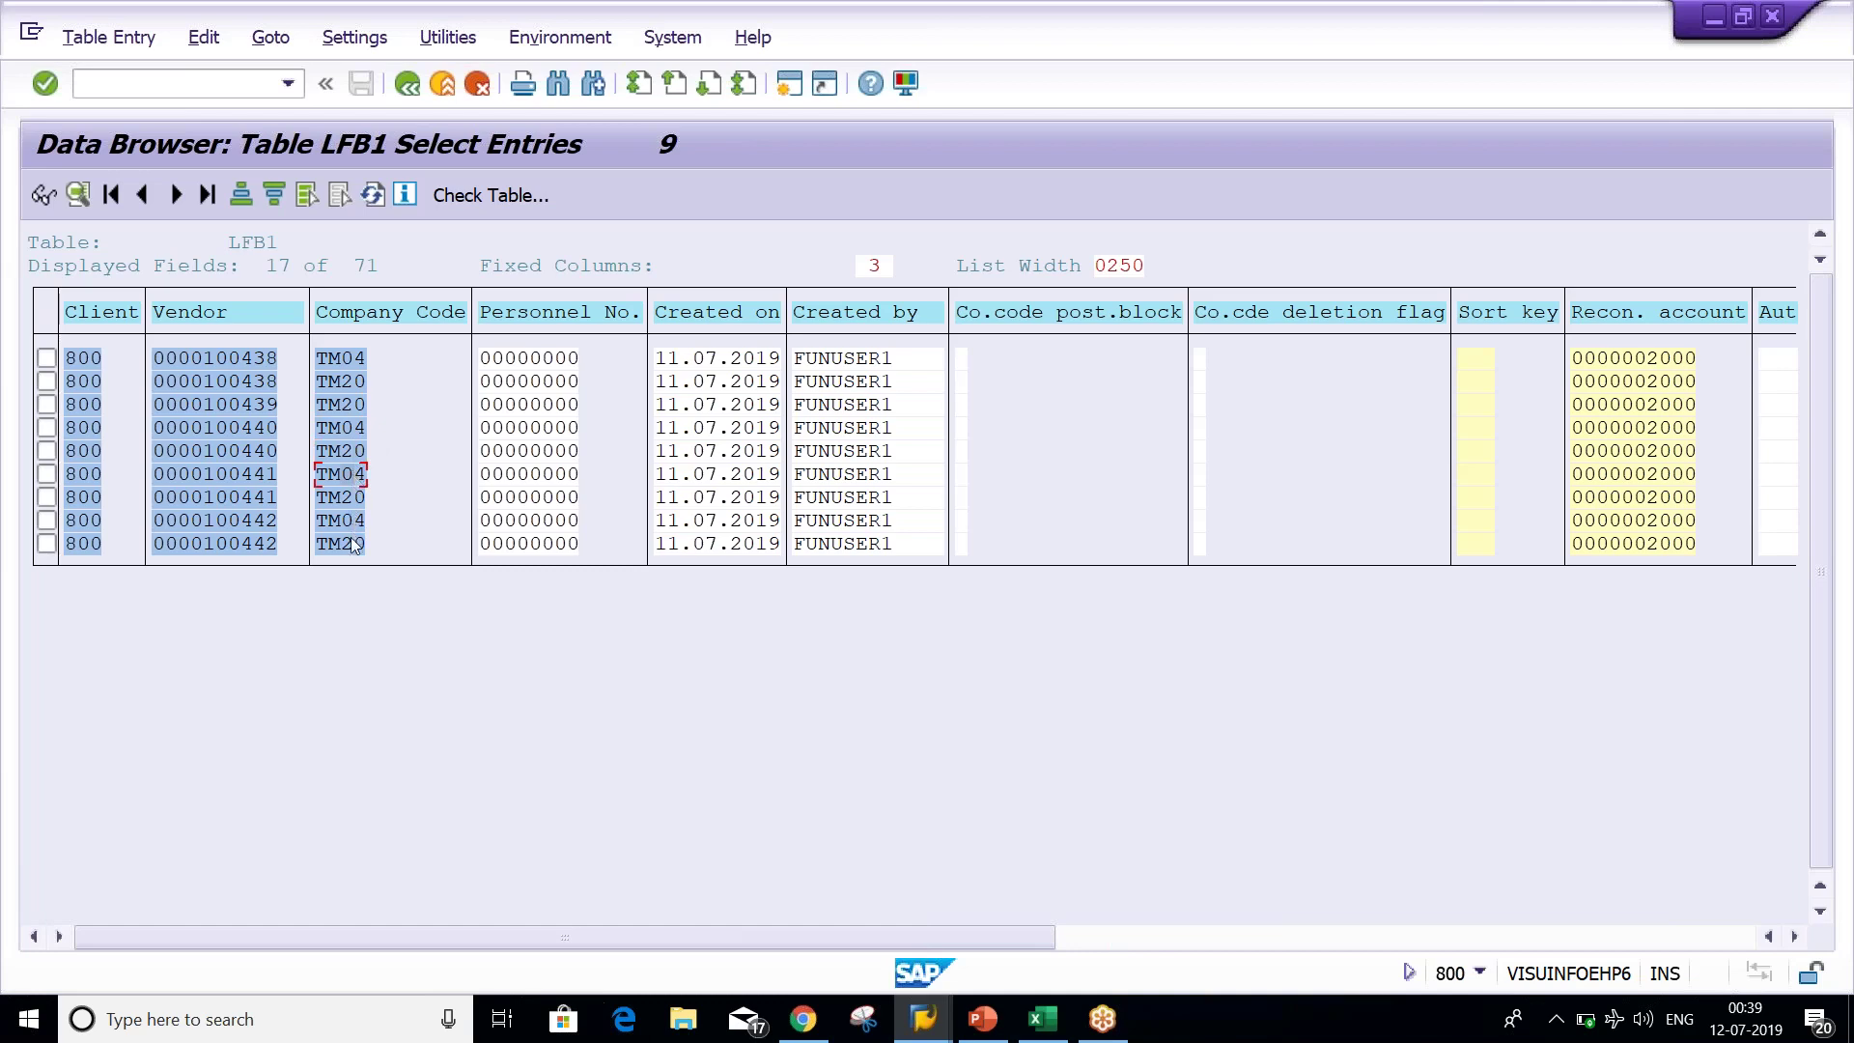
{"action": "key", "text": "alt+Tab"}
{"action": "key", "text": "Tab"}
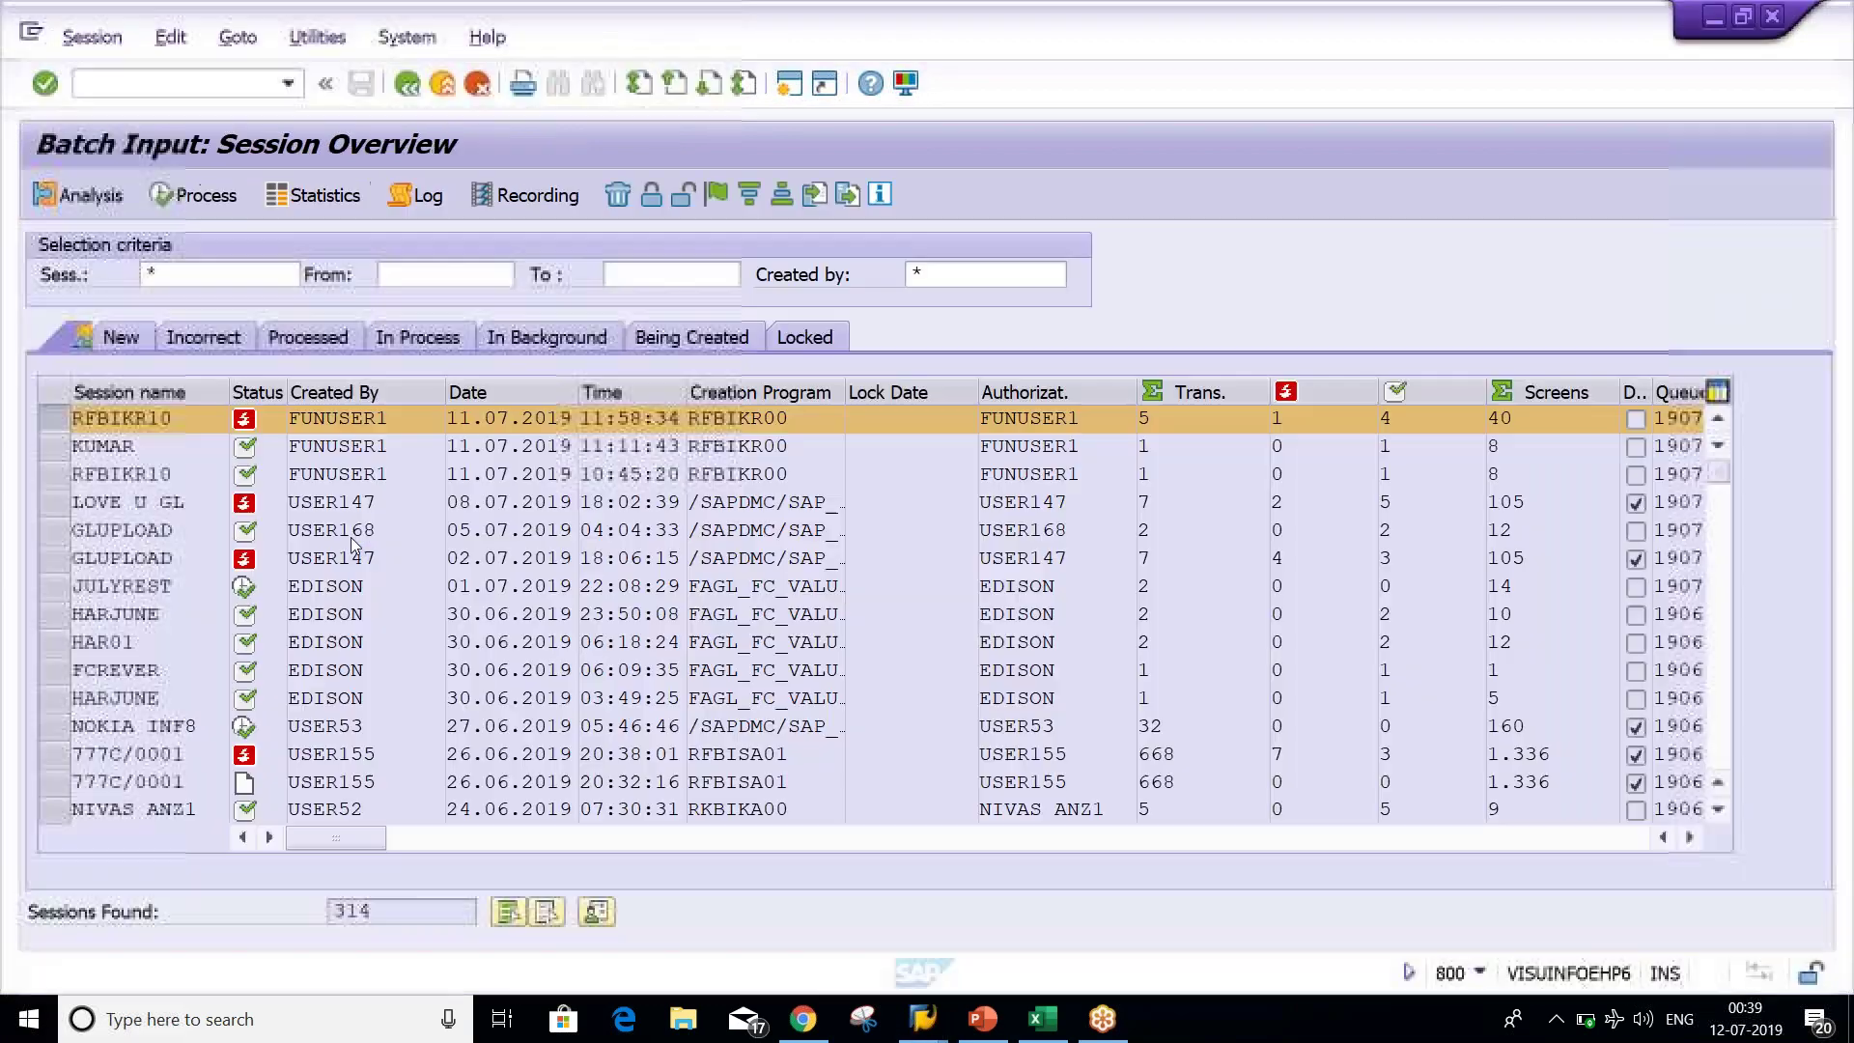
Leave the batch input session overview and open transaction FK15.
{"action": "key", "text": "shift+F10"}
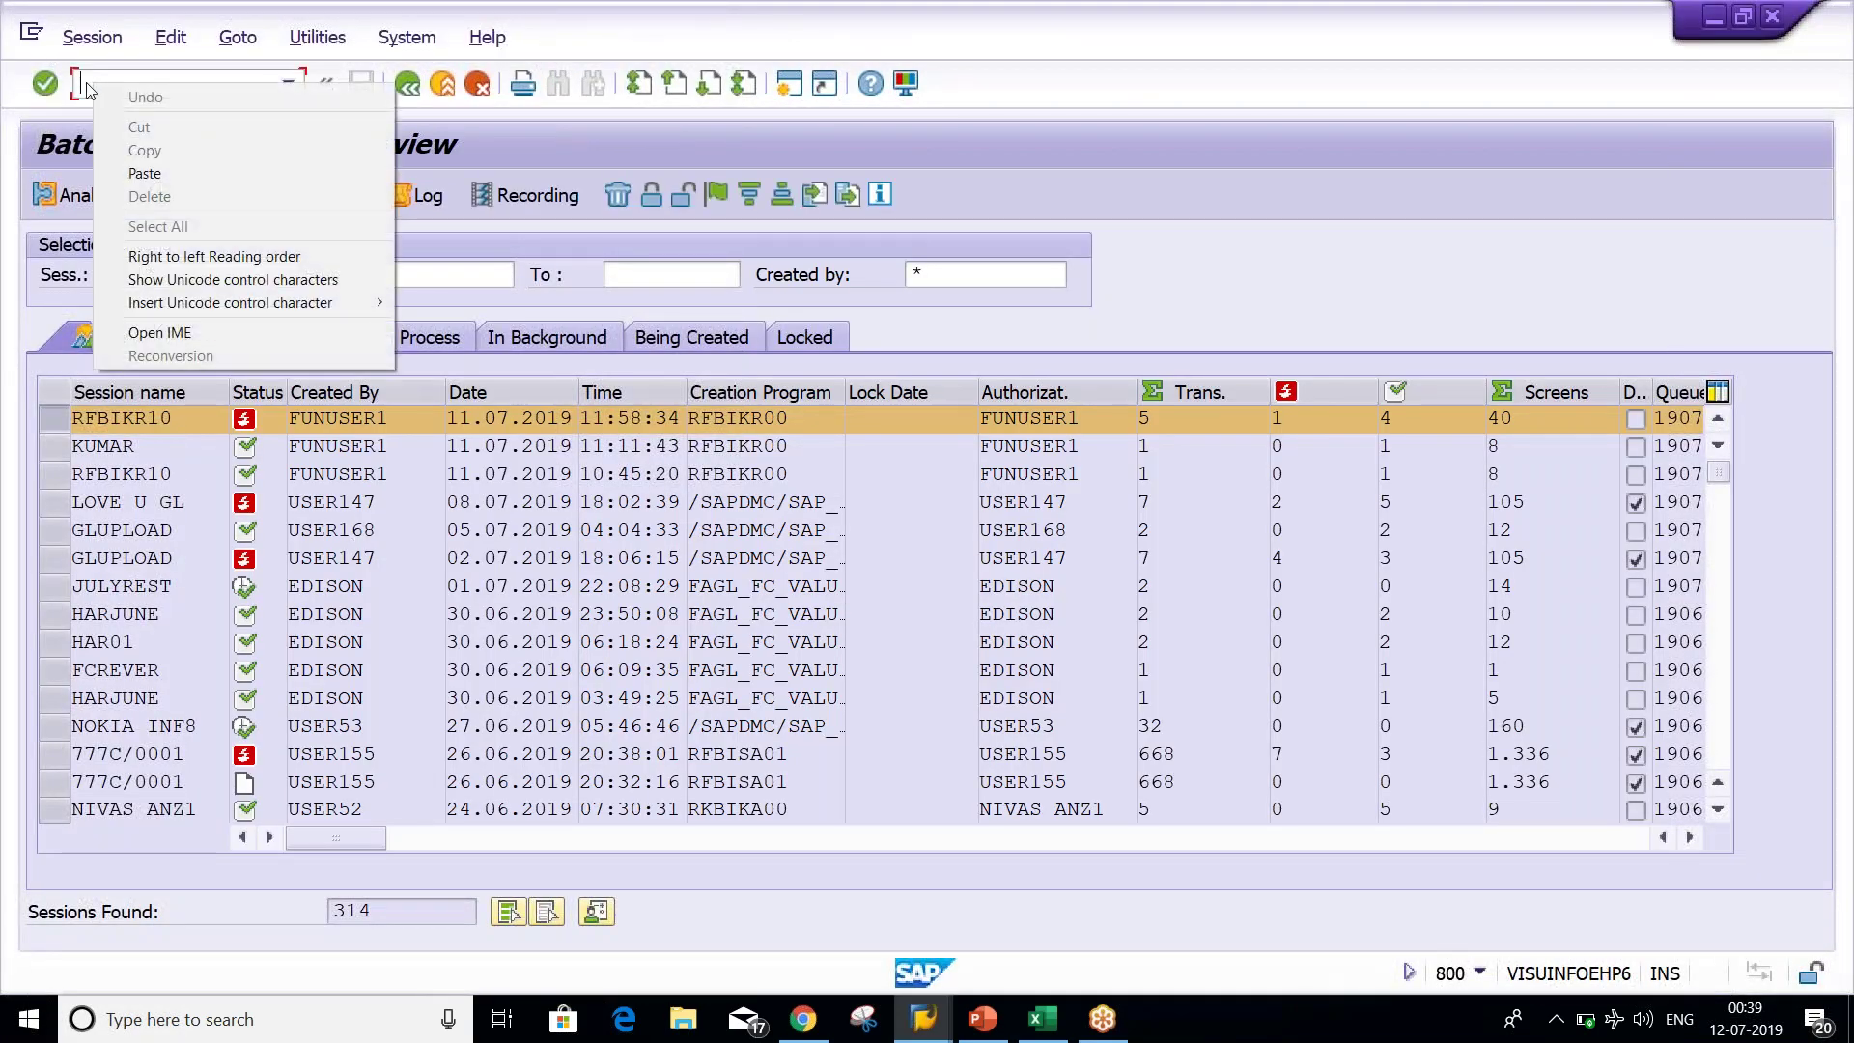
{"action": "key", "text": "Escape"}
{"action": "type", "text": "/N"}
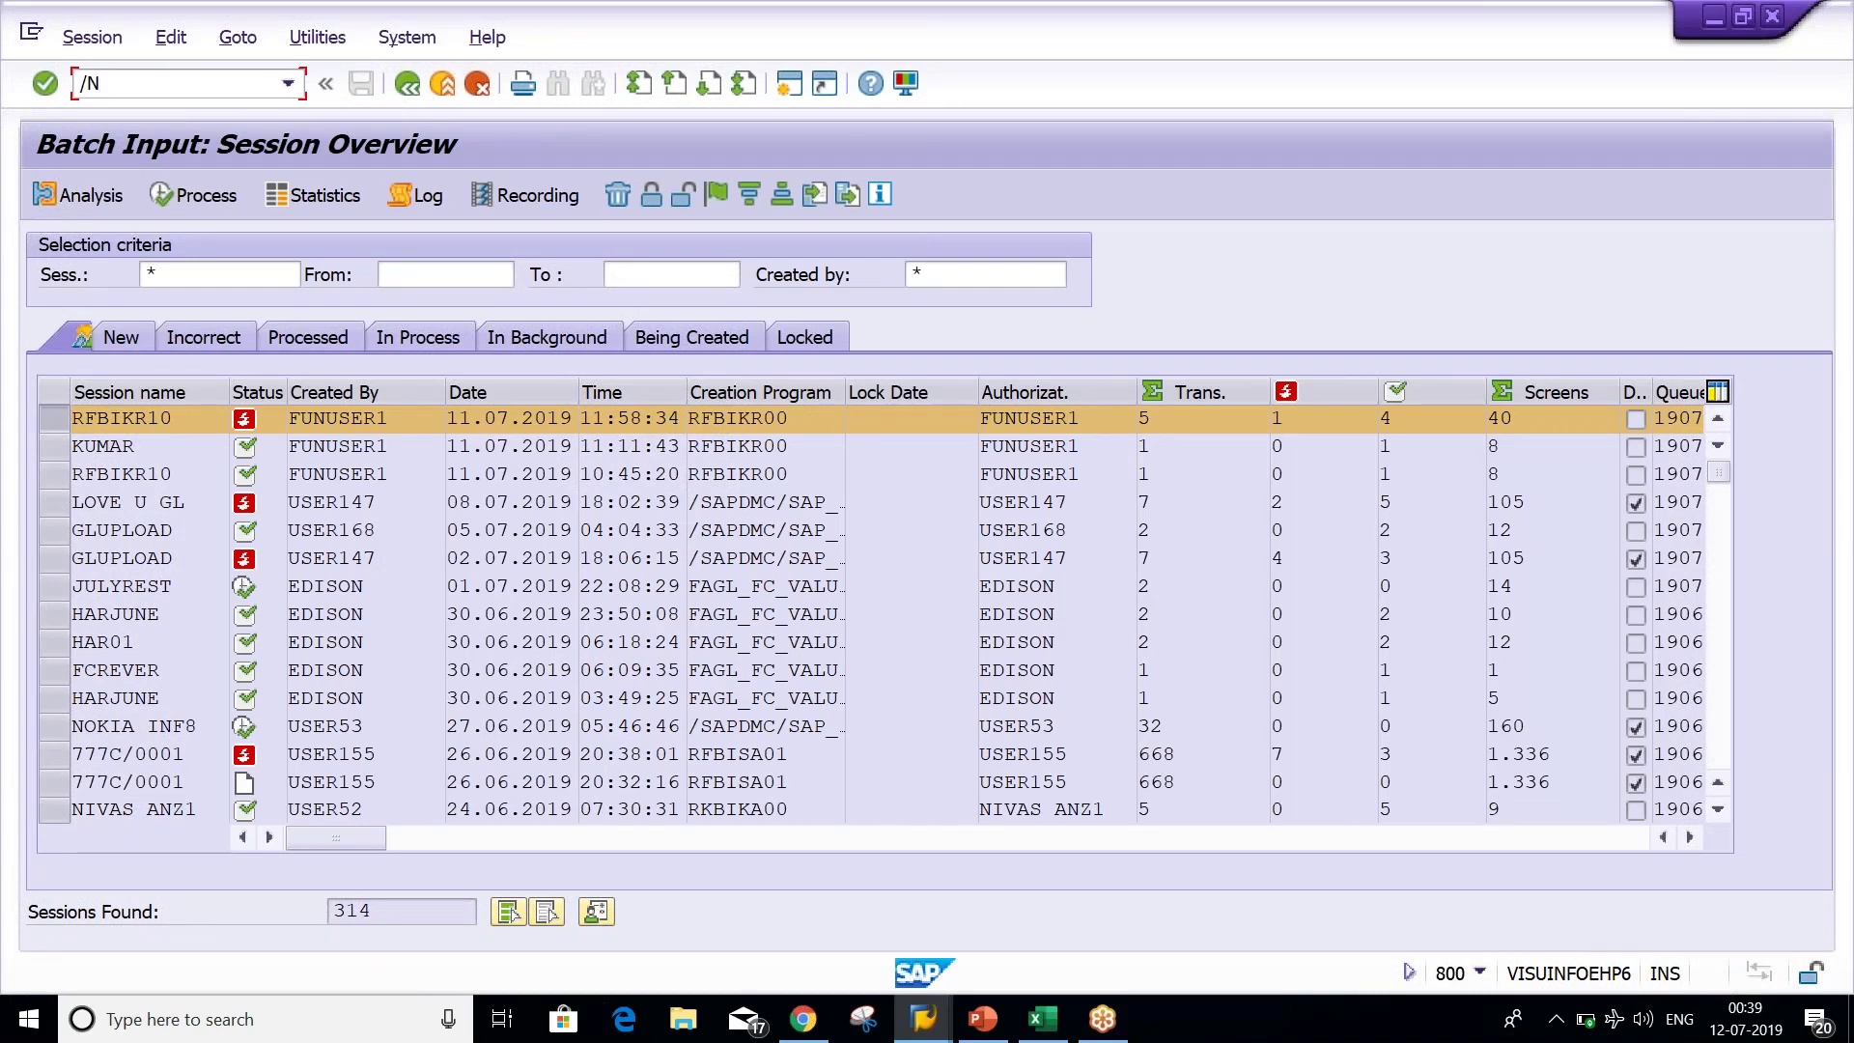
{"action": "type", "text": "FS"}
{"action": "key", "text": "BackSpace"}
{"action": "type", "text": "K154"}
{"action": "key", "text": "Return"}
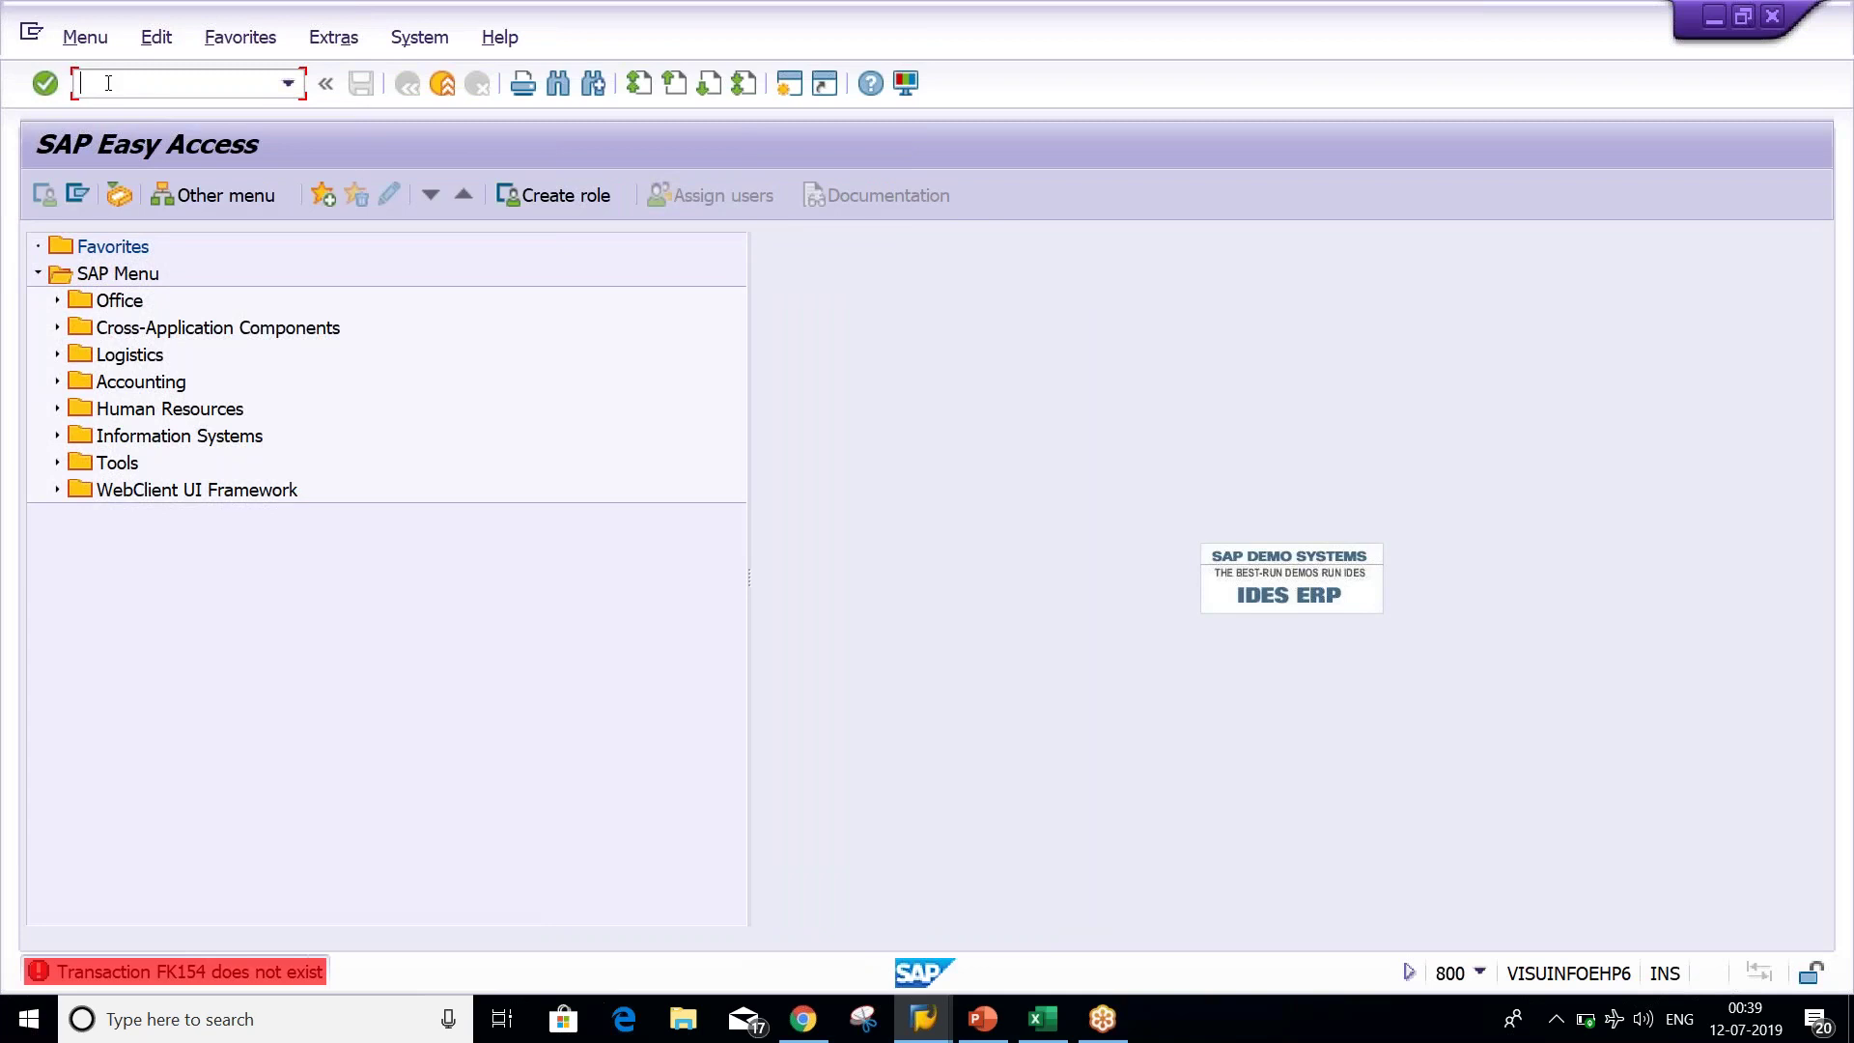
{"action": "type", "text": "FK15"}
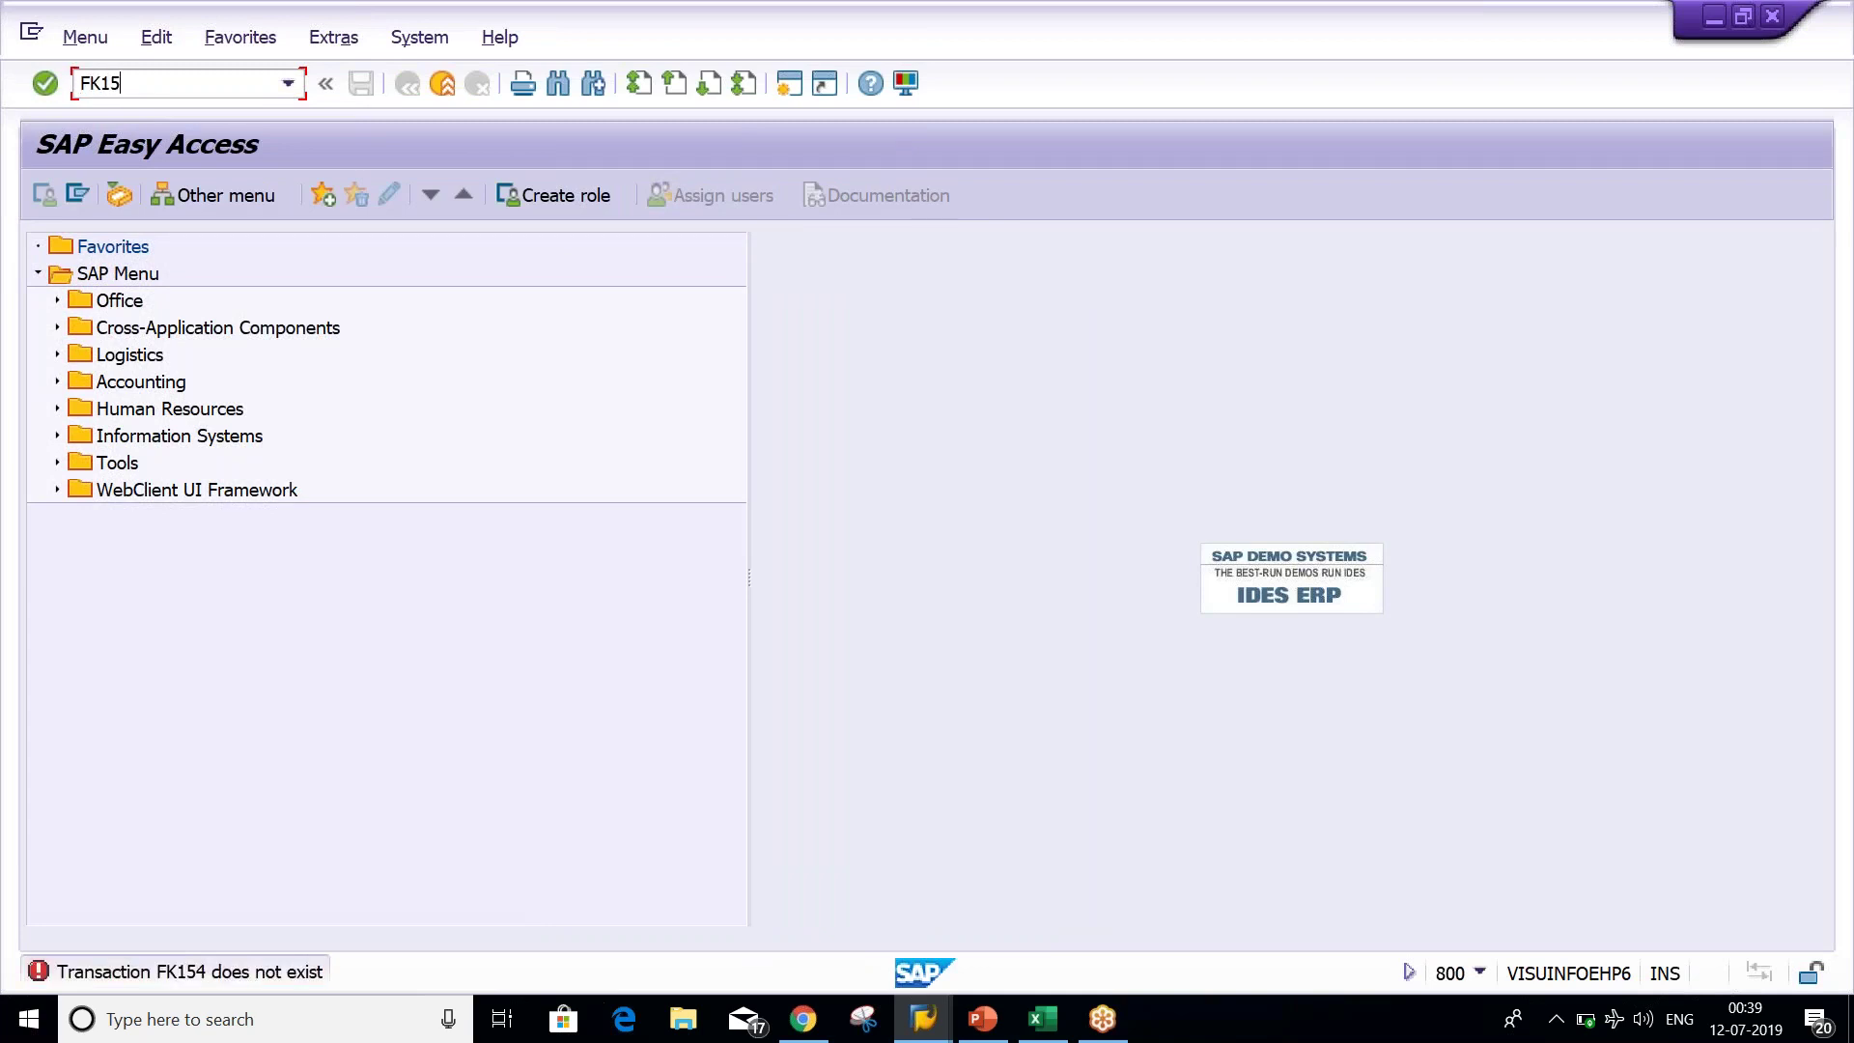
{"action": "key", "text": "Return"}
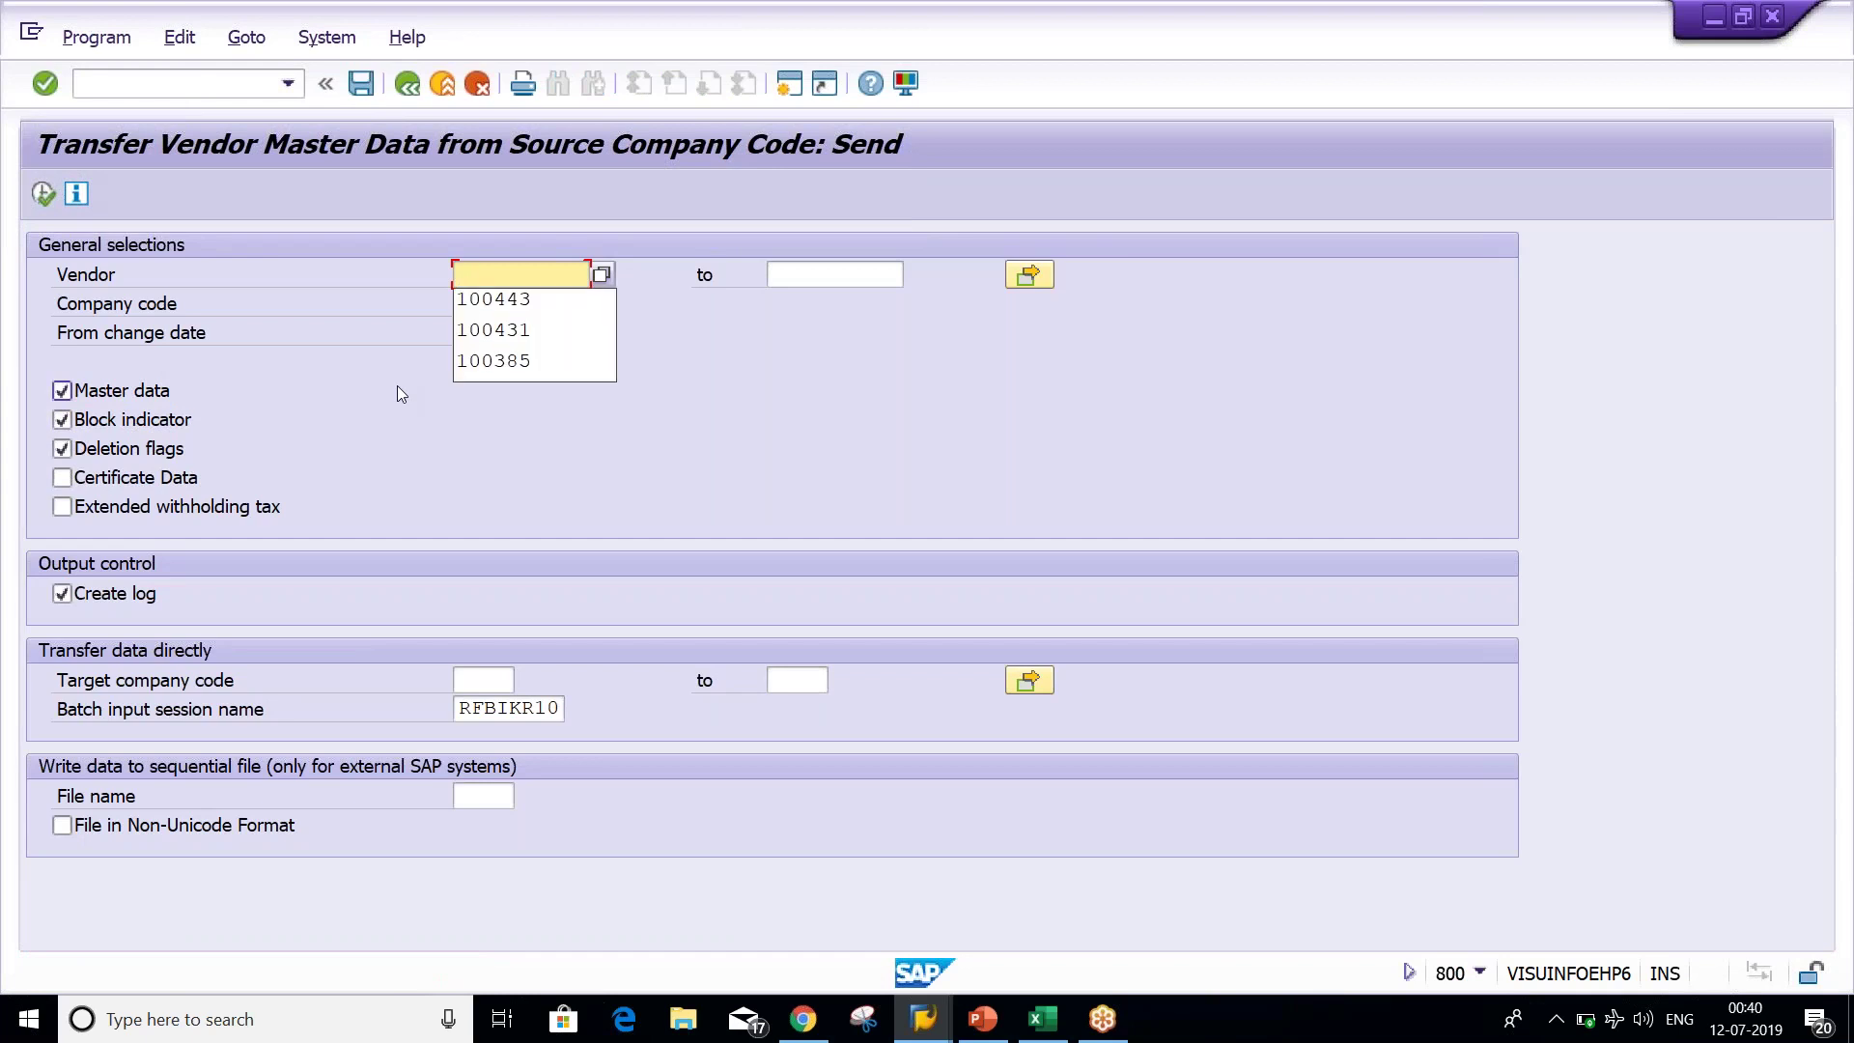
{"action": "key", "text": "Down"}
{"action": "key", "text": "Return"}
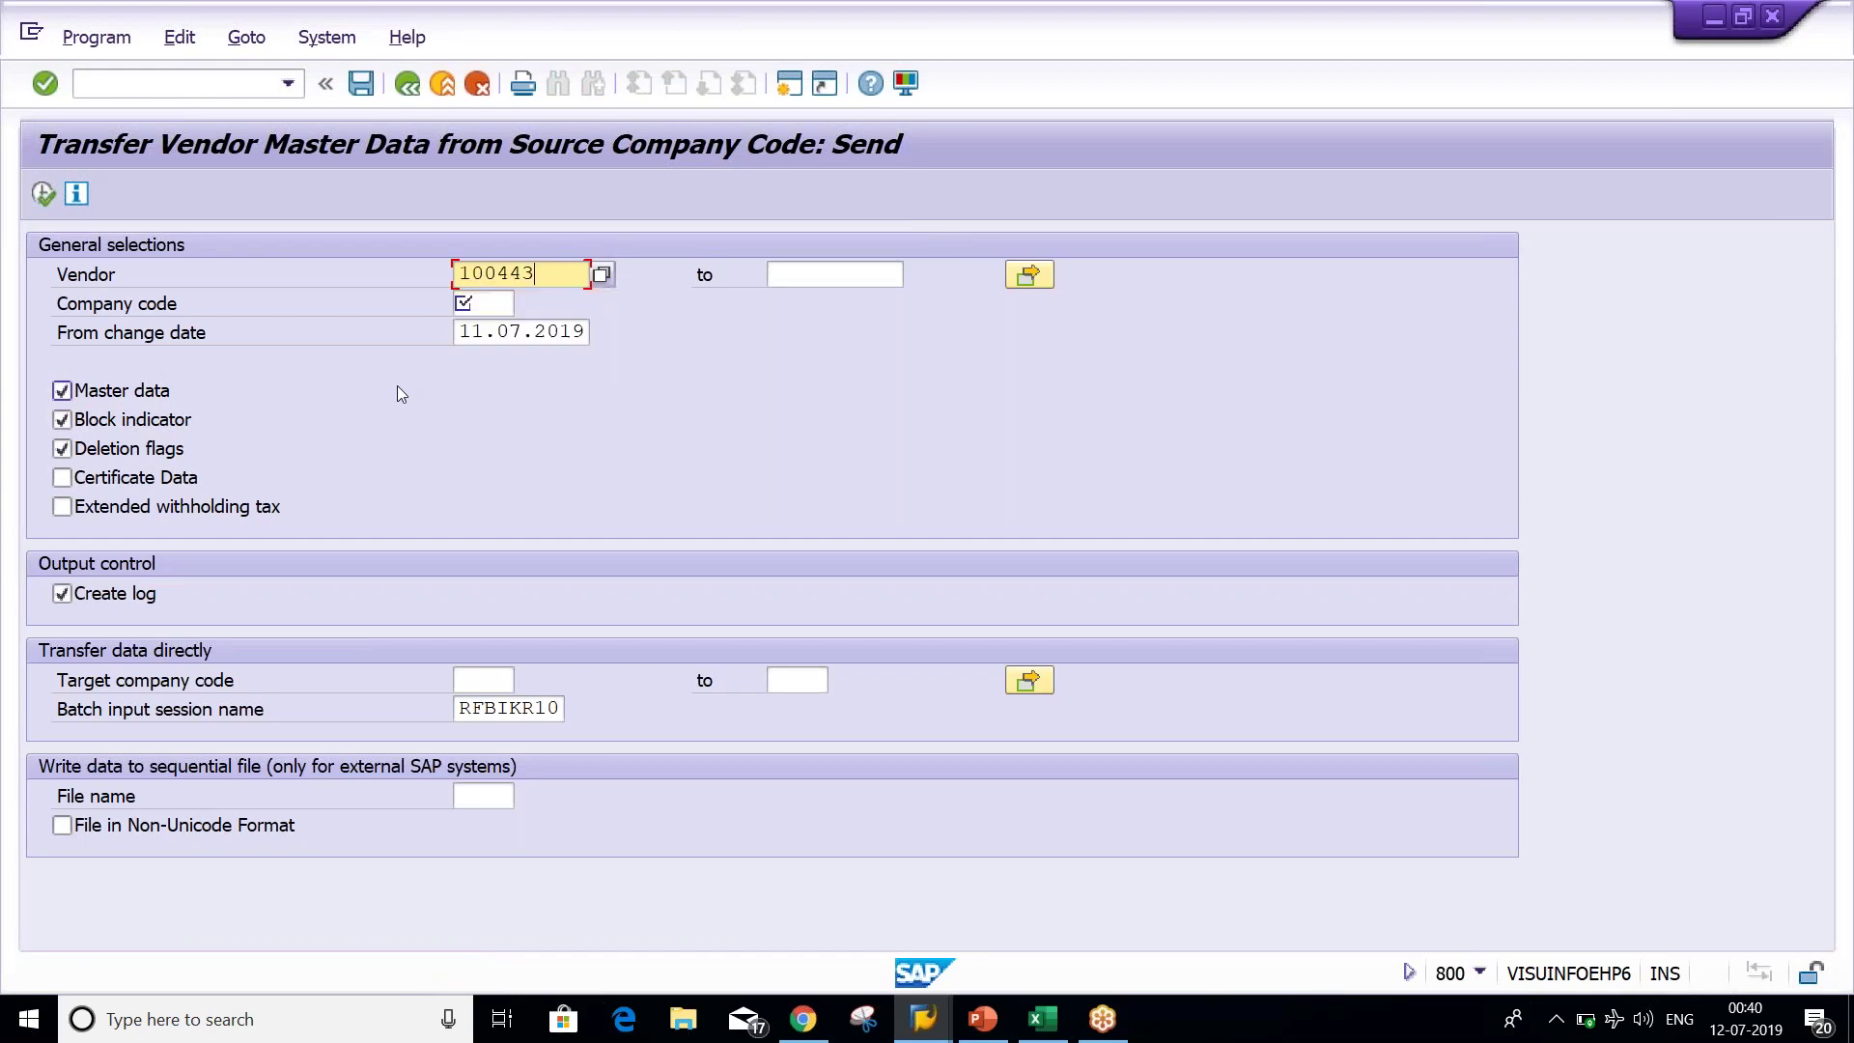
{"action": "key", "text": "BackSpace"}
{"action": "key", "text": "BackSpace"}
{"action": "key", "text": "BackSpace"}
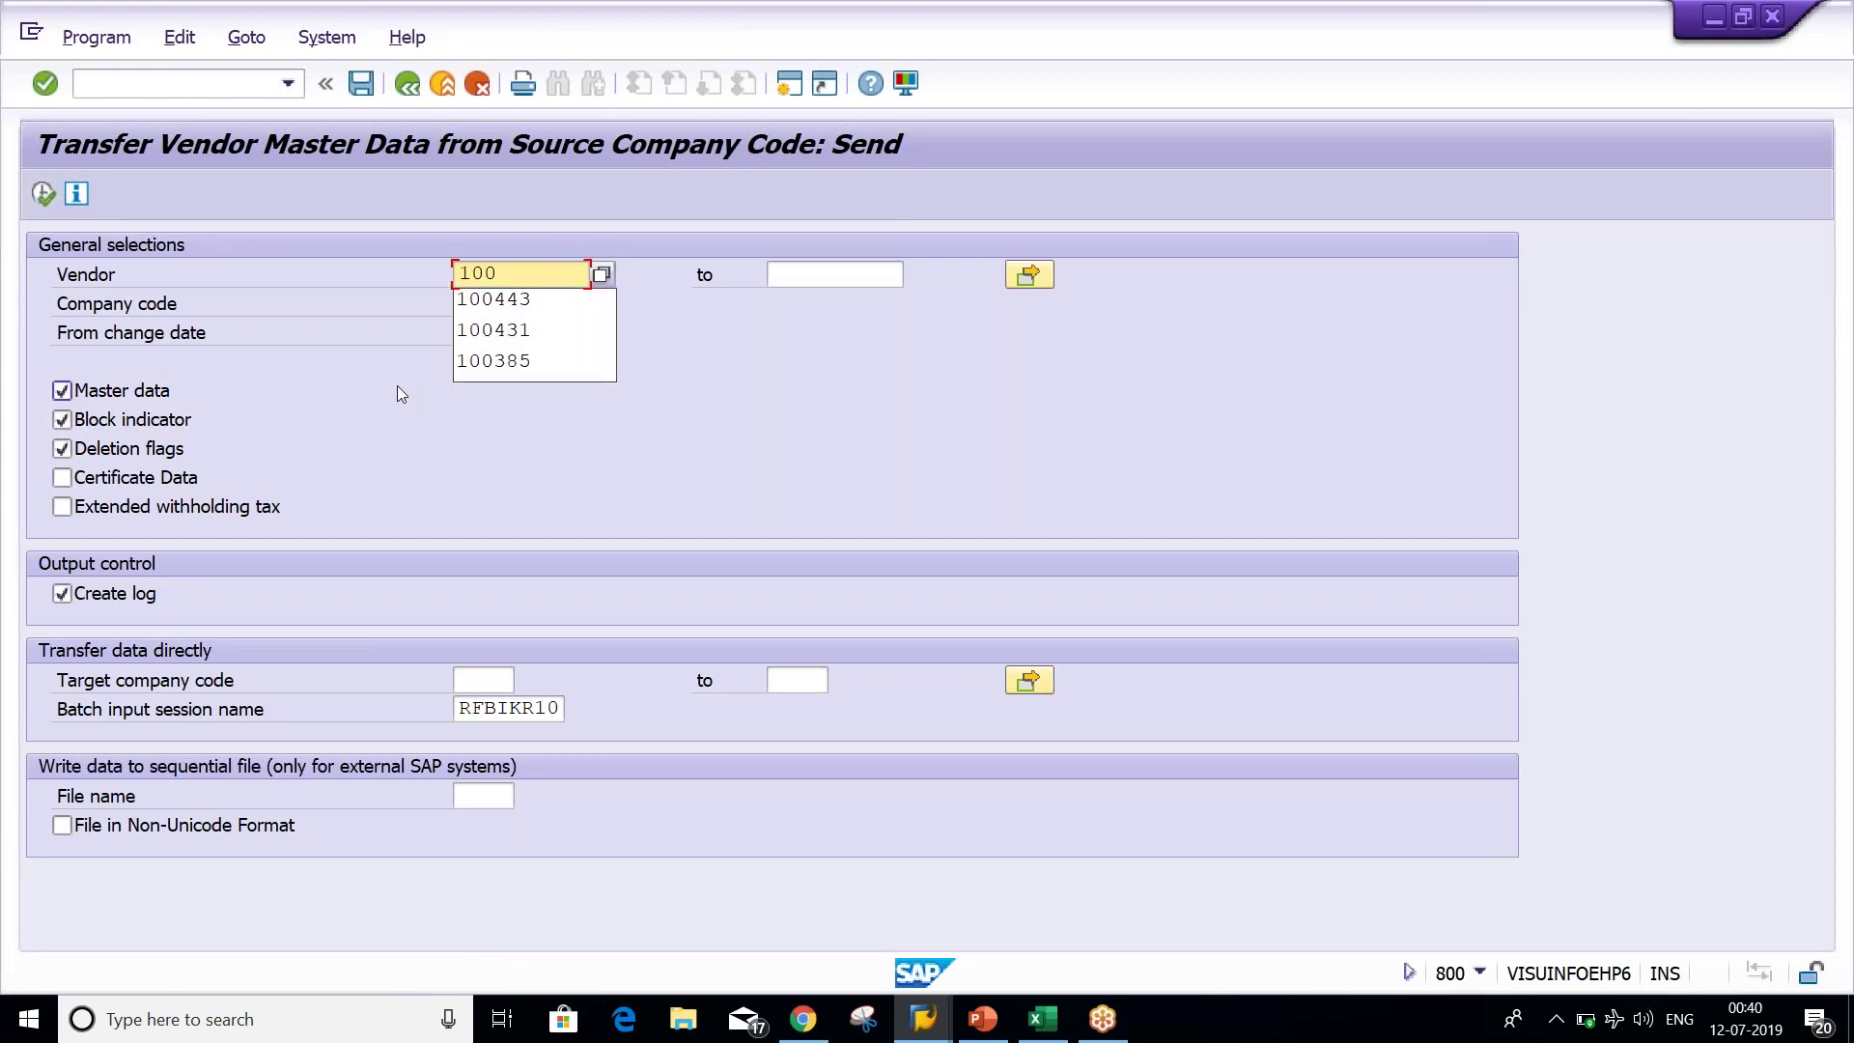
{"action": "key", "text": "Down"}
{"action": "key", "text": "Down"}
{"action": "key", "text": "Down"}
{"action": "key", "text": "Return"}
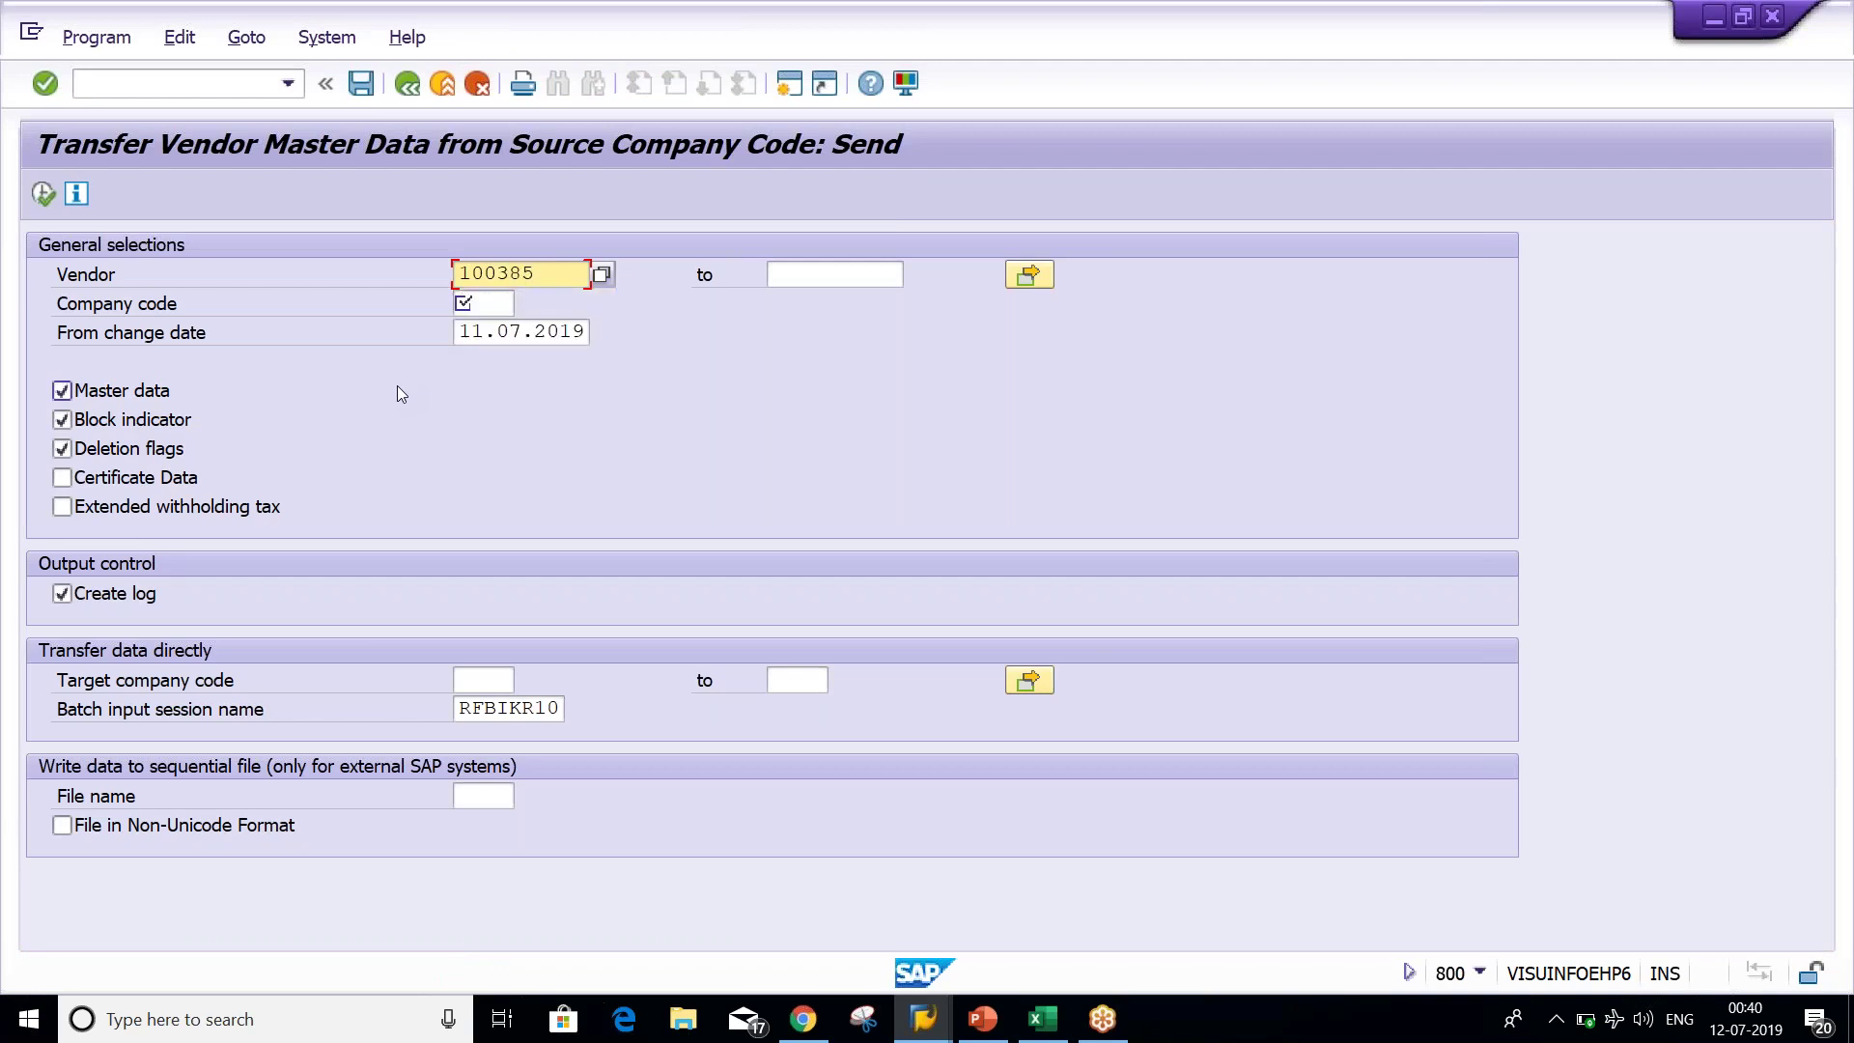
Check the LFB1 list for the vendor lacking a TM04 entry and enter its number in FK15 with source company code TM20.
{"action": "key", "text": "alt+Tab"}
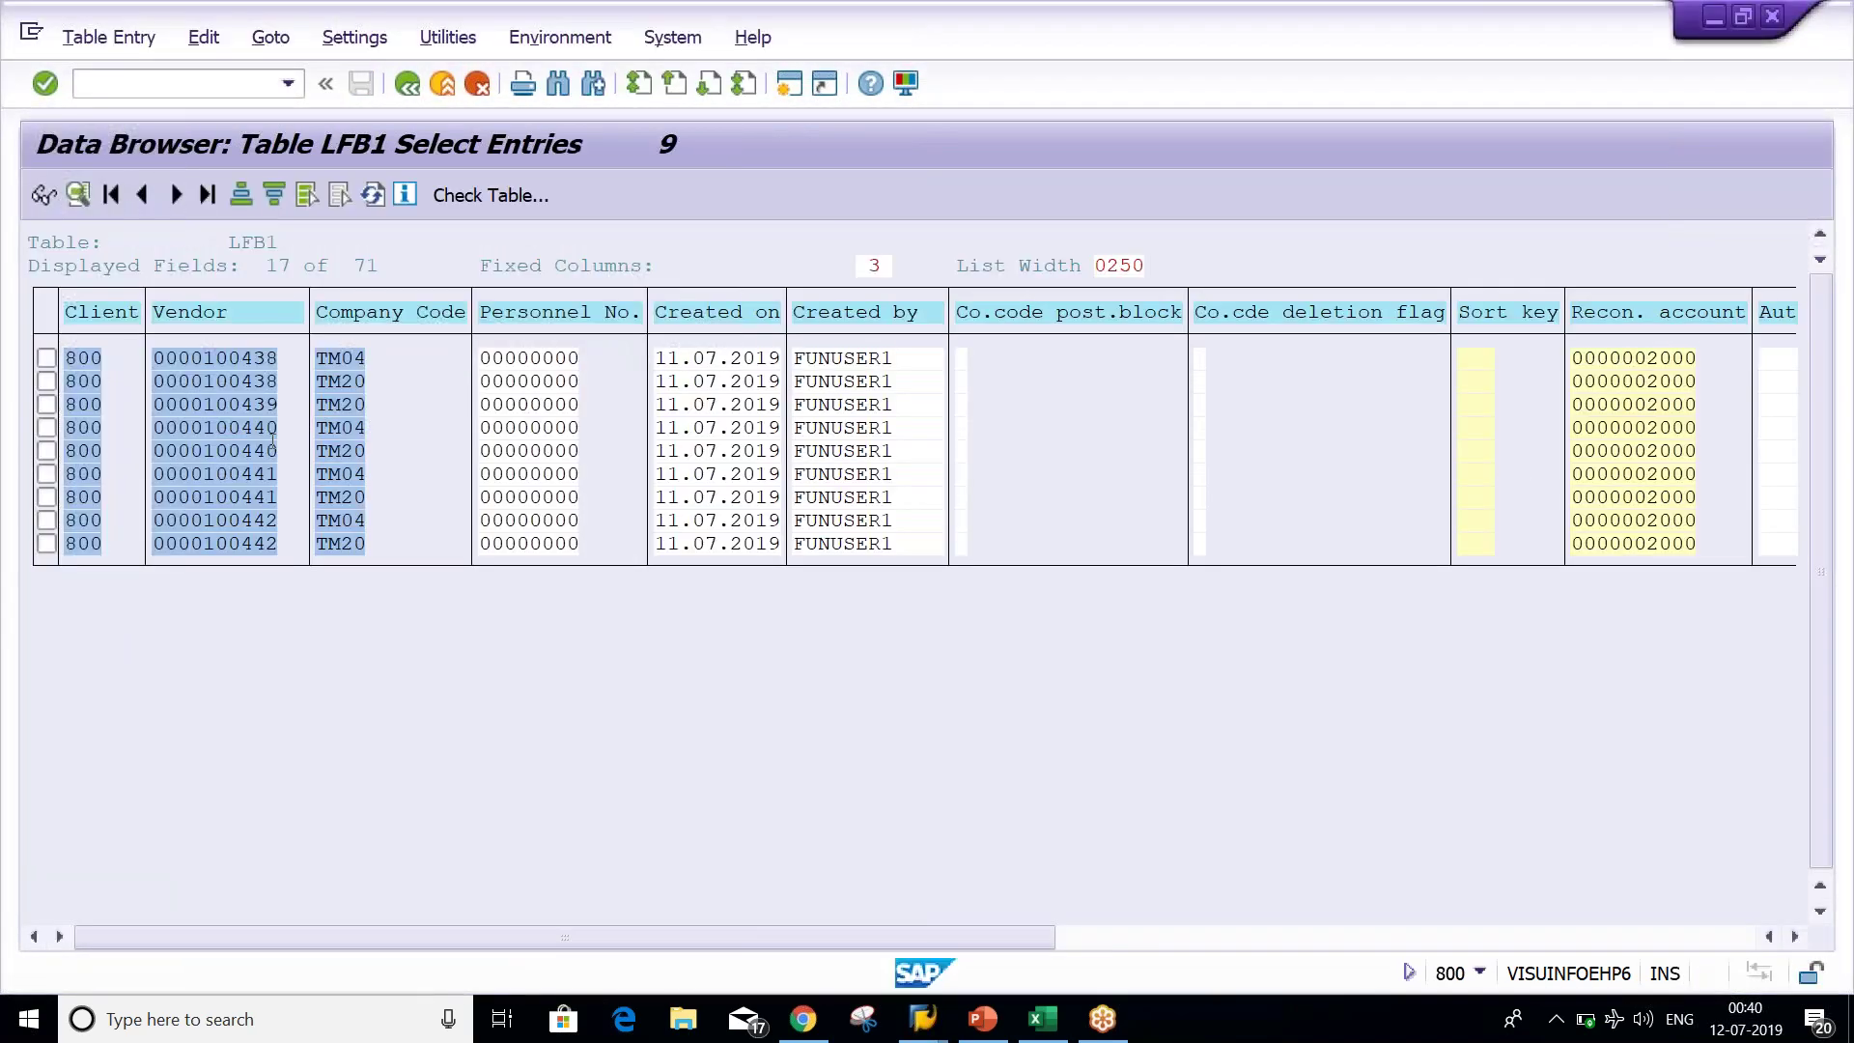
{"action": "key", "text": "alt+Tab"}
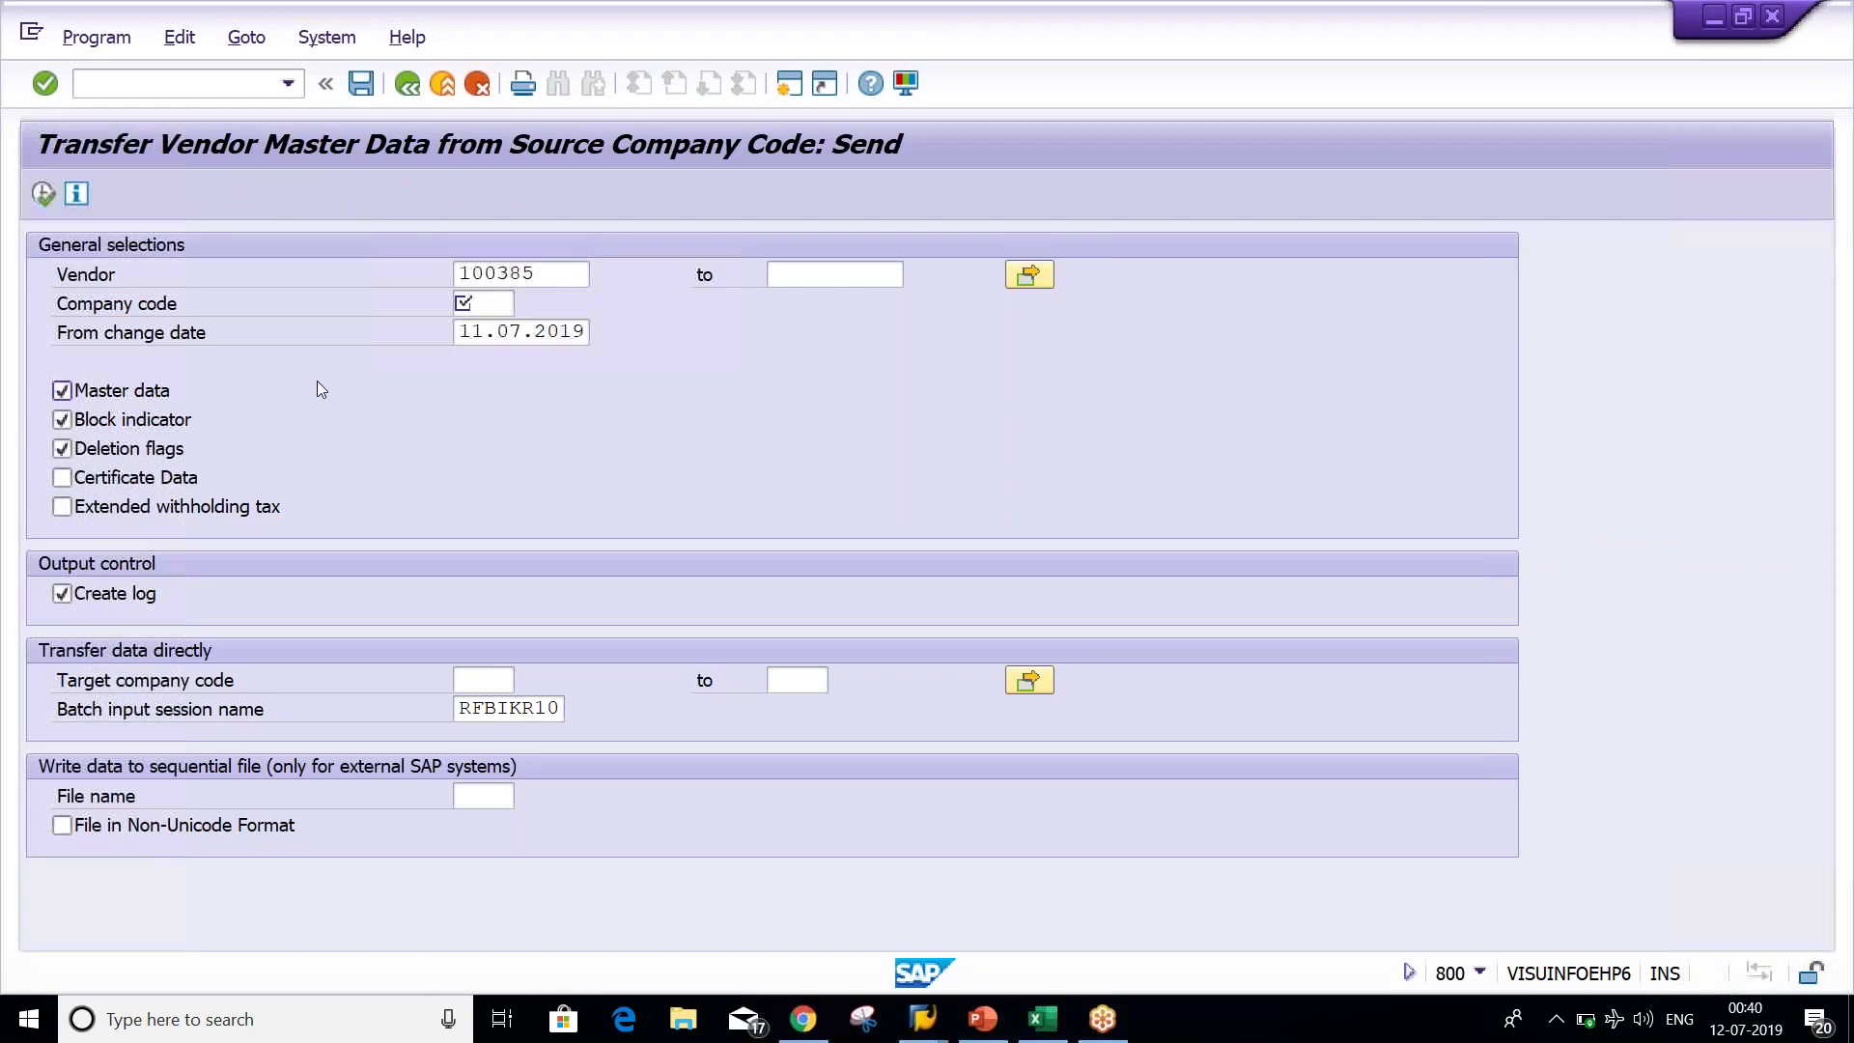
{"action": "type", "text": "100"}
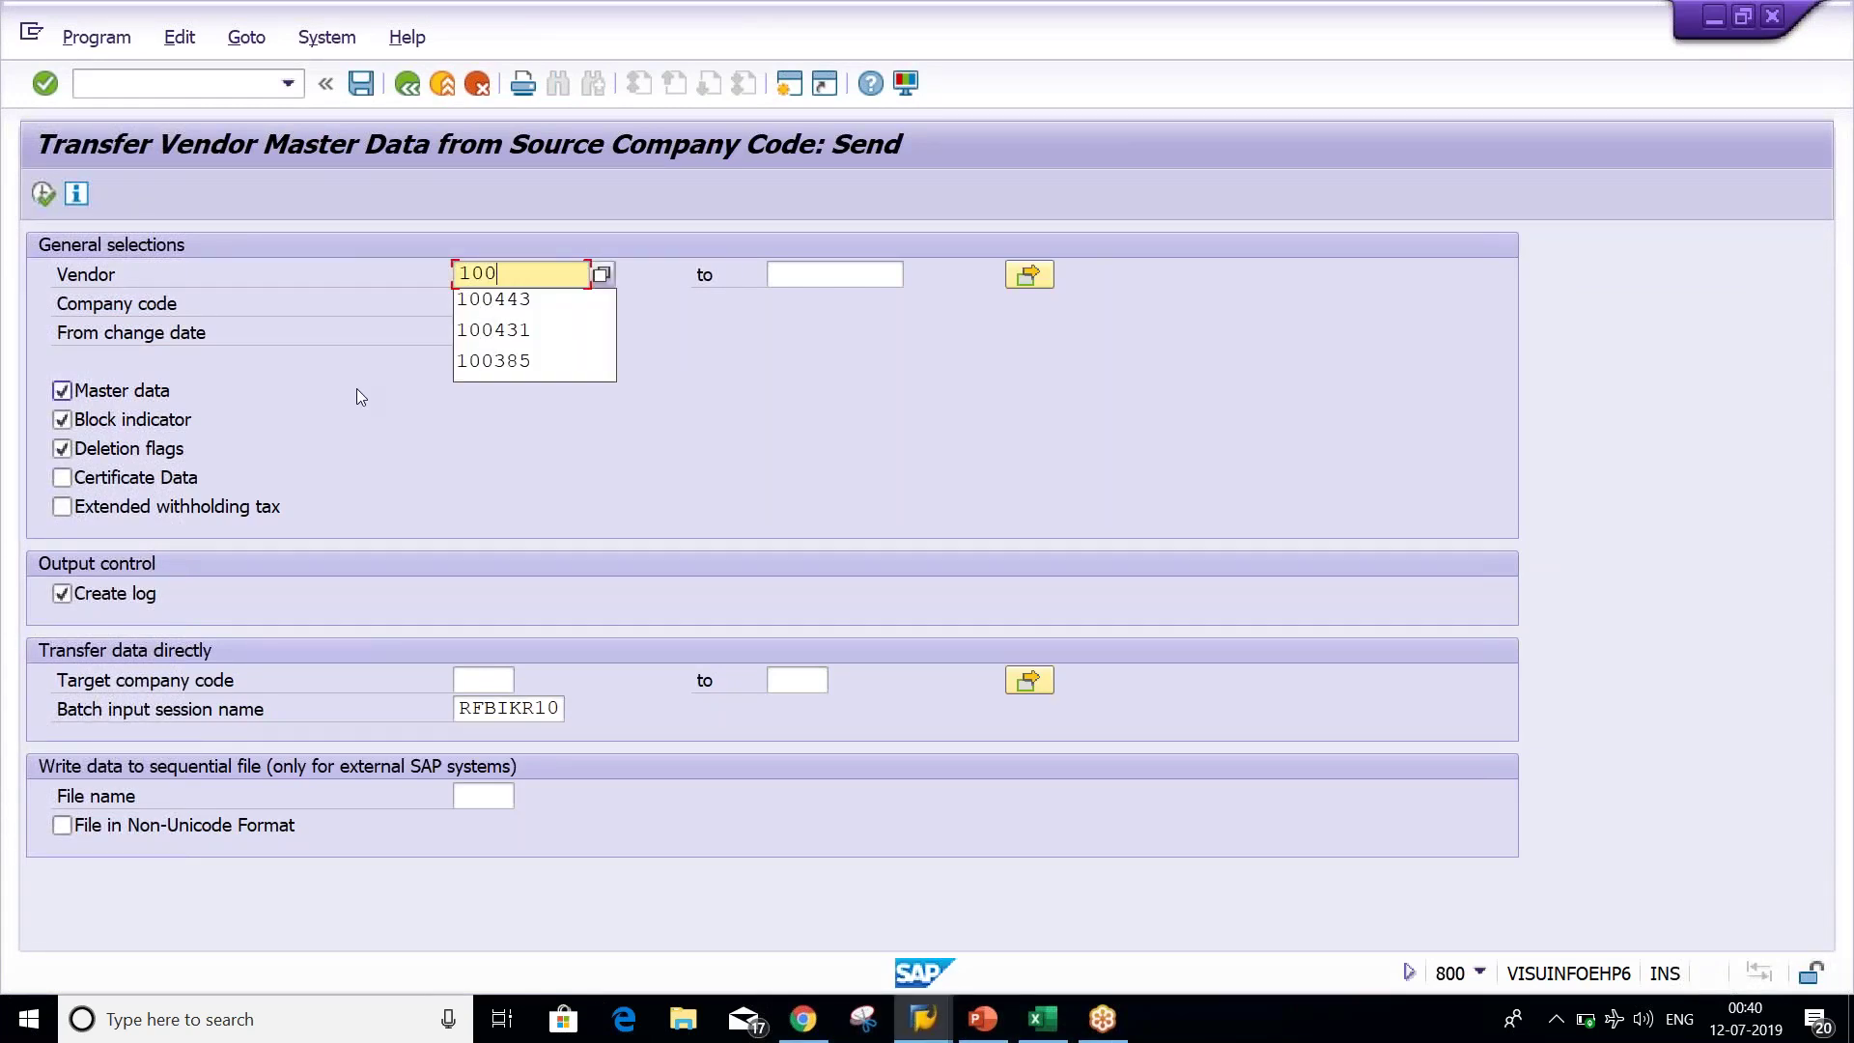
{"action": "type", "text": "439"}
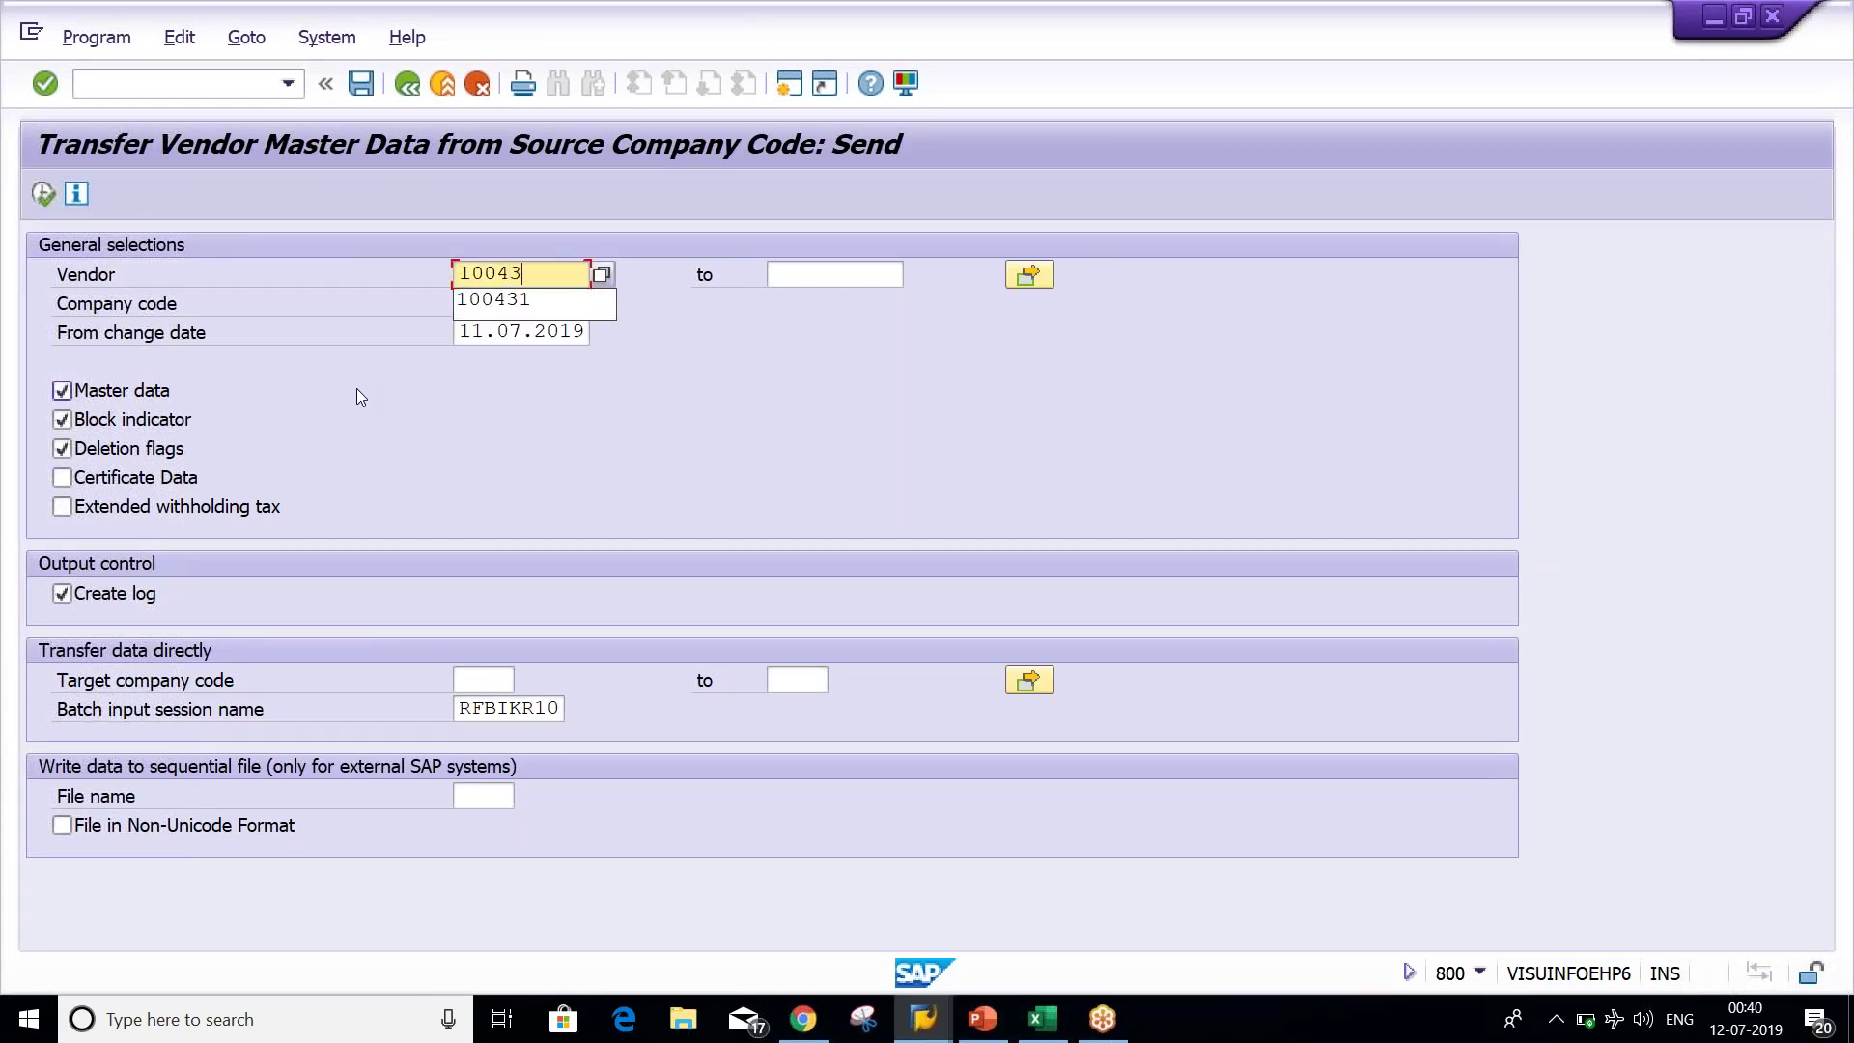
{"action": "left_click", "coordinate": [486, 304]}
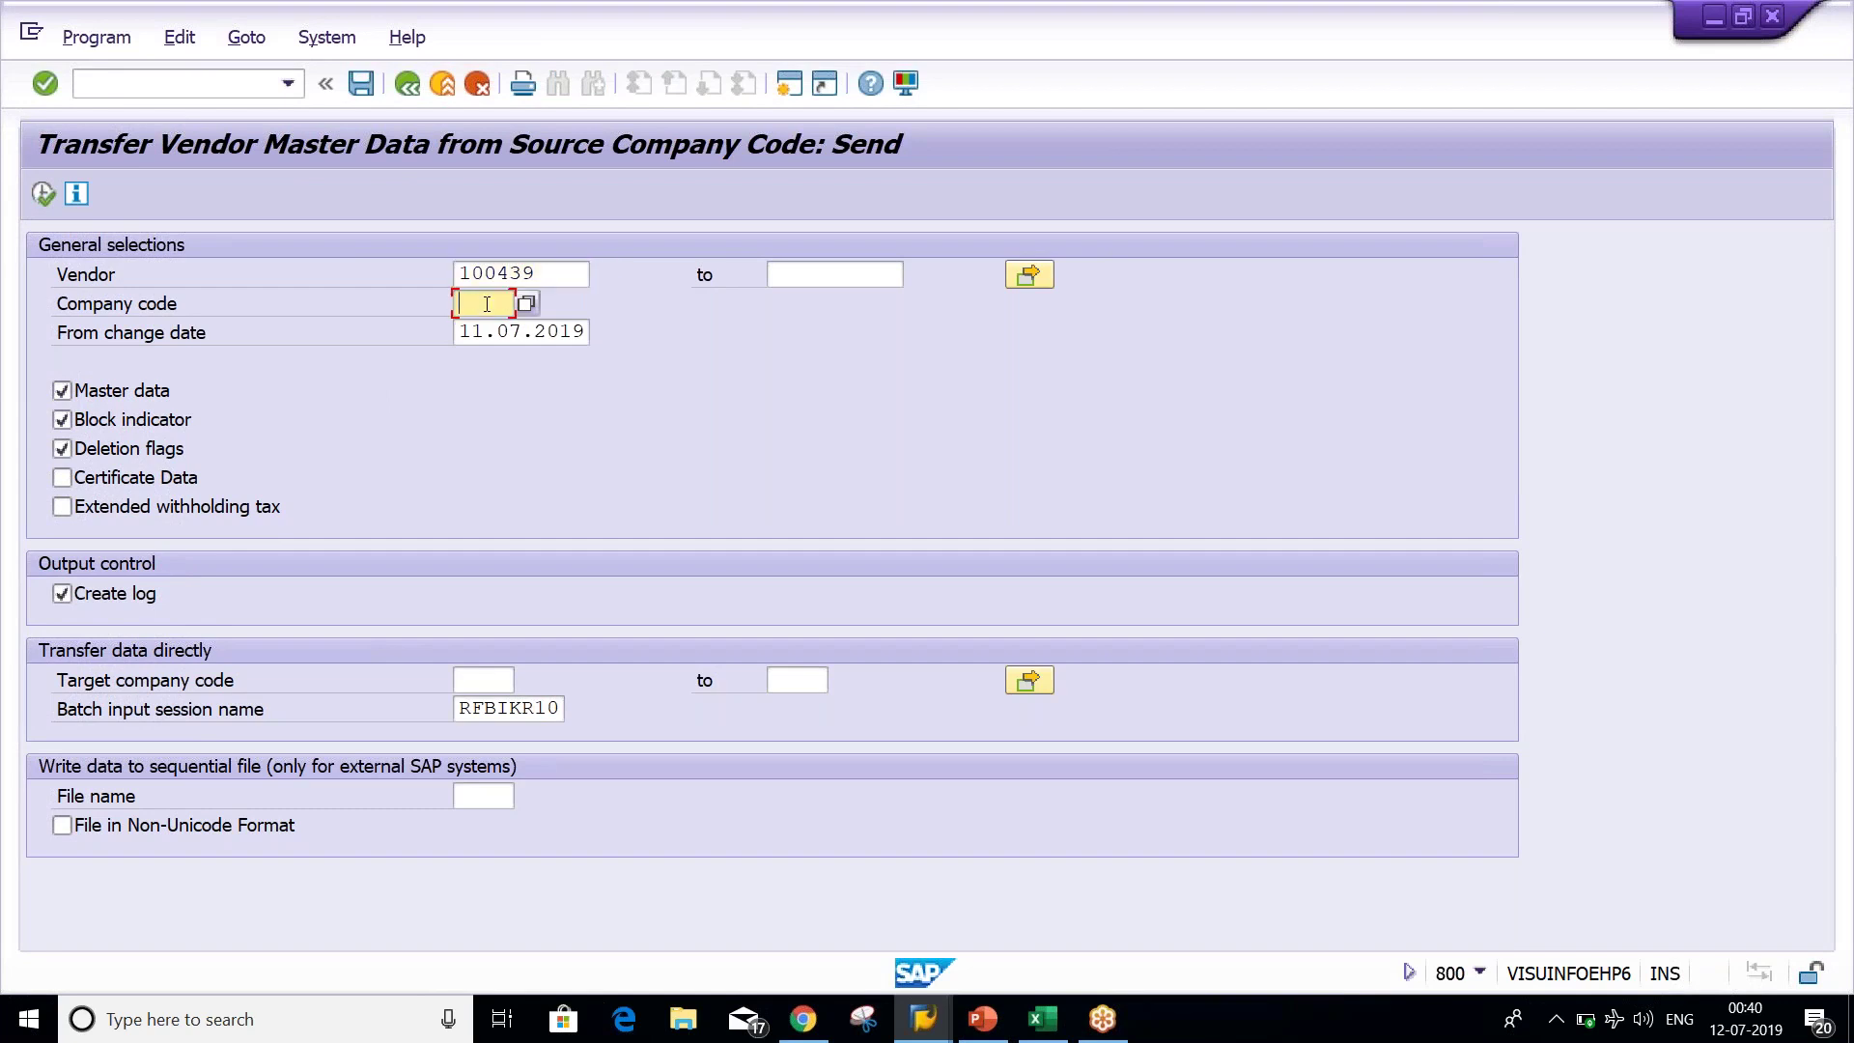
{"action": "type", "text": "T"}
{"action": "key", "text": "Down"}
{"action": "key", "text": "Return"}
Set the target company code to TM04 and the batch input session name to RFBIKR11, and execute the transfer.
{"action": "left_click", "coordinate": [473, 682]}
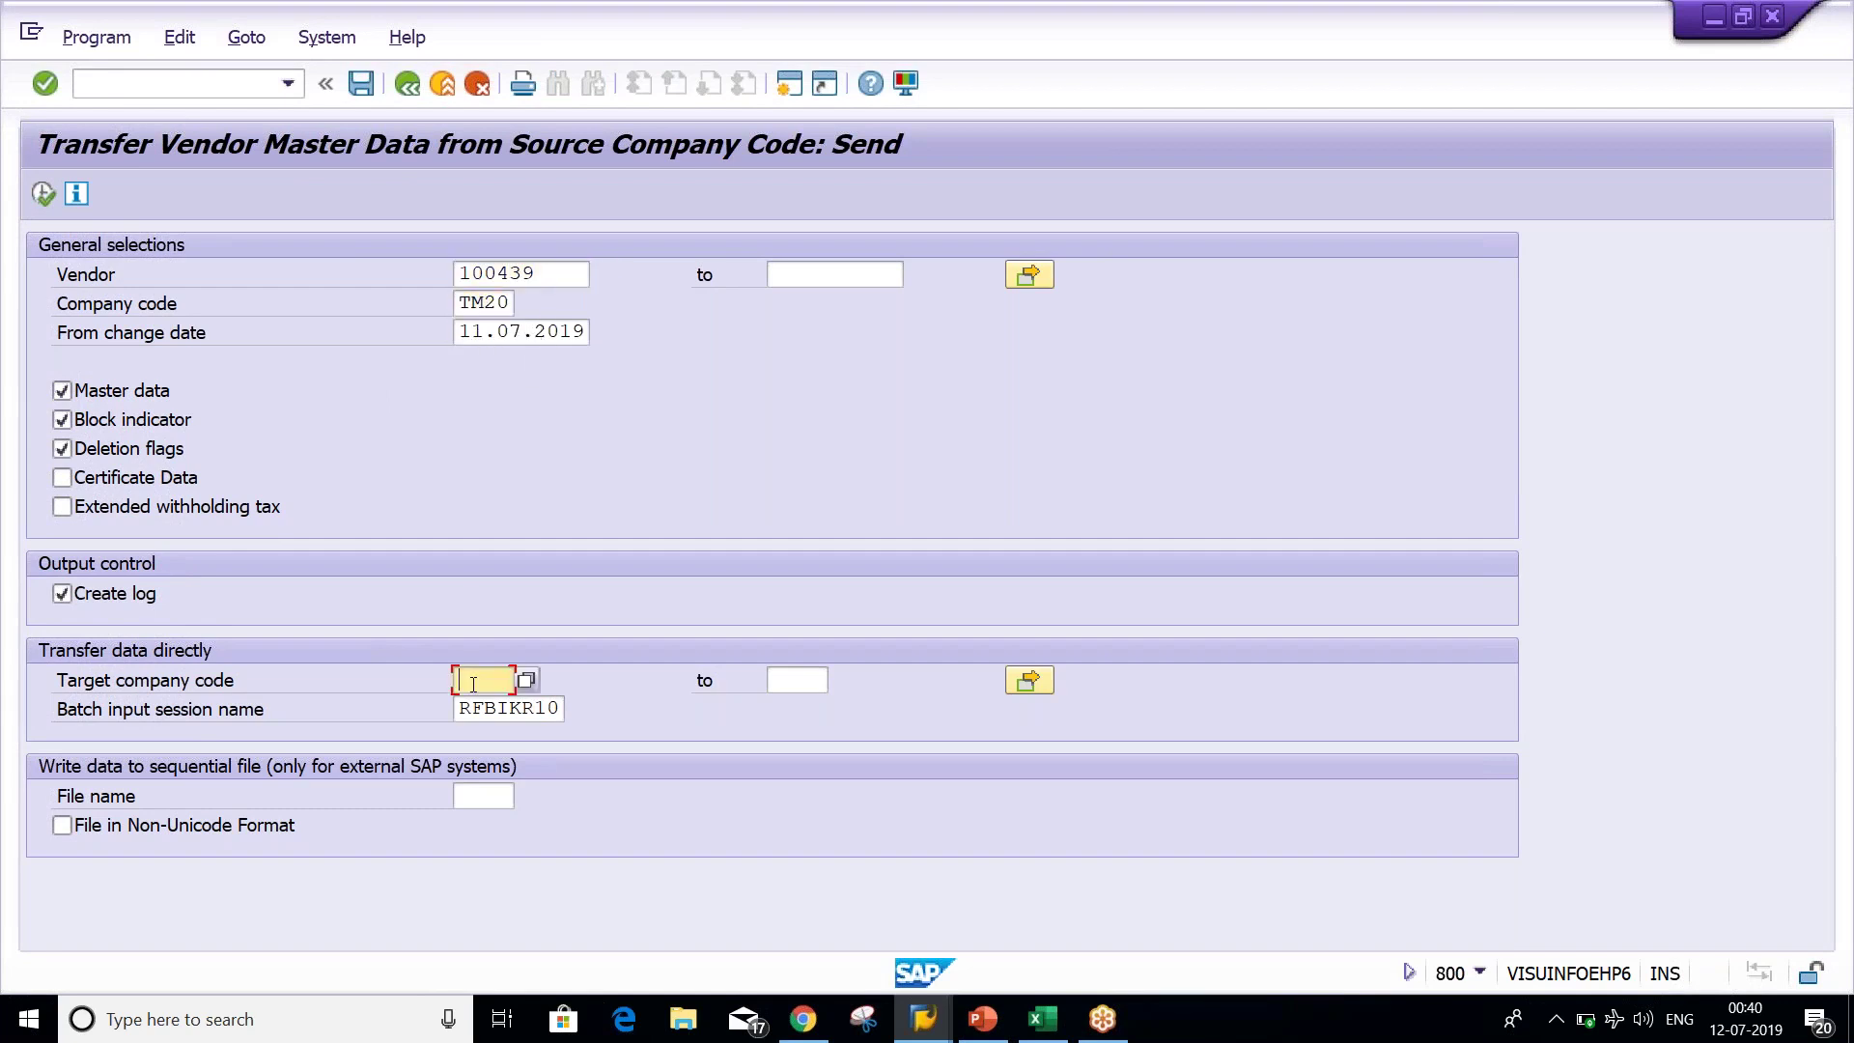
{"action": "key", "text": "Down"}
{"action": "key", "text": "Return"}
{"action": "left_click", "coordinate": [551, 709]}
{"action": "key", "text": "BackSpace"}
{"action": "type", "text": "1"}
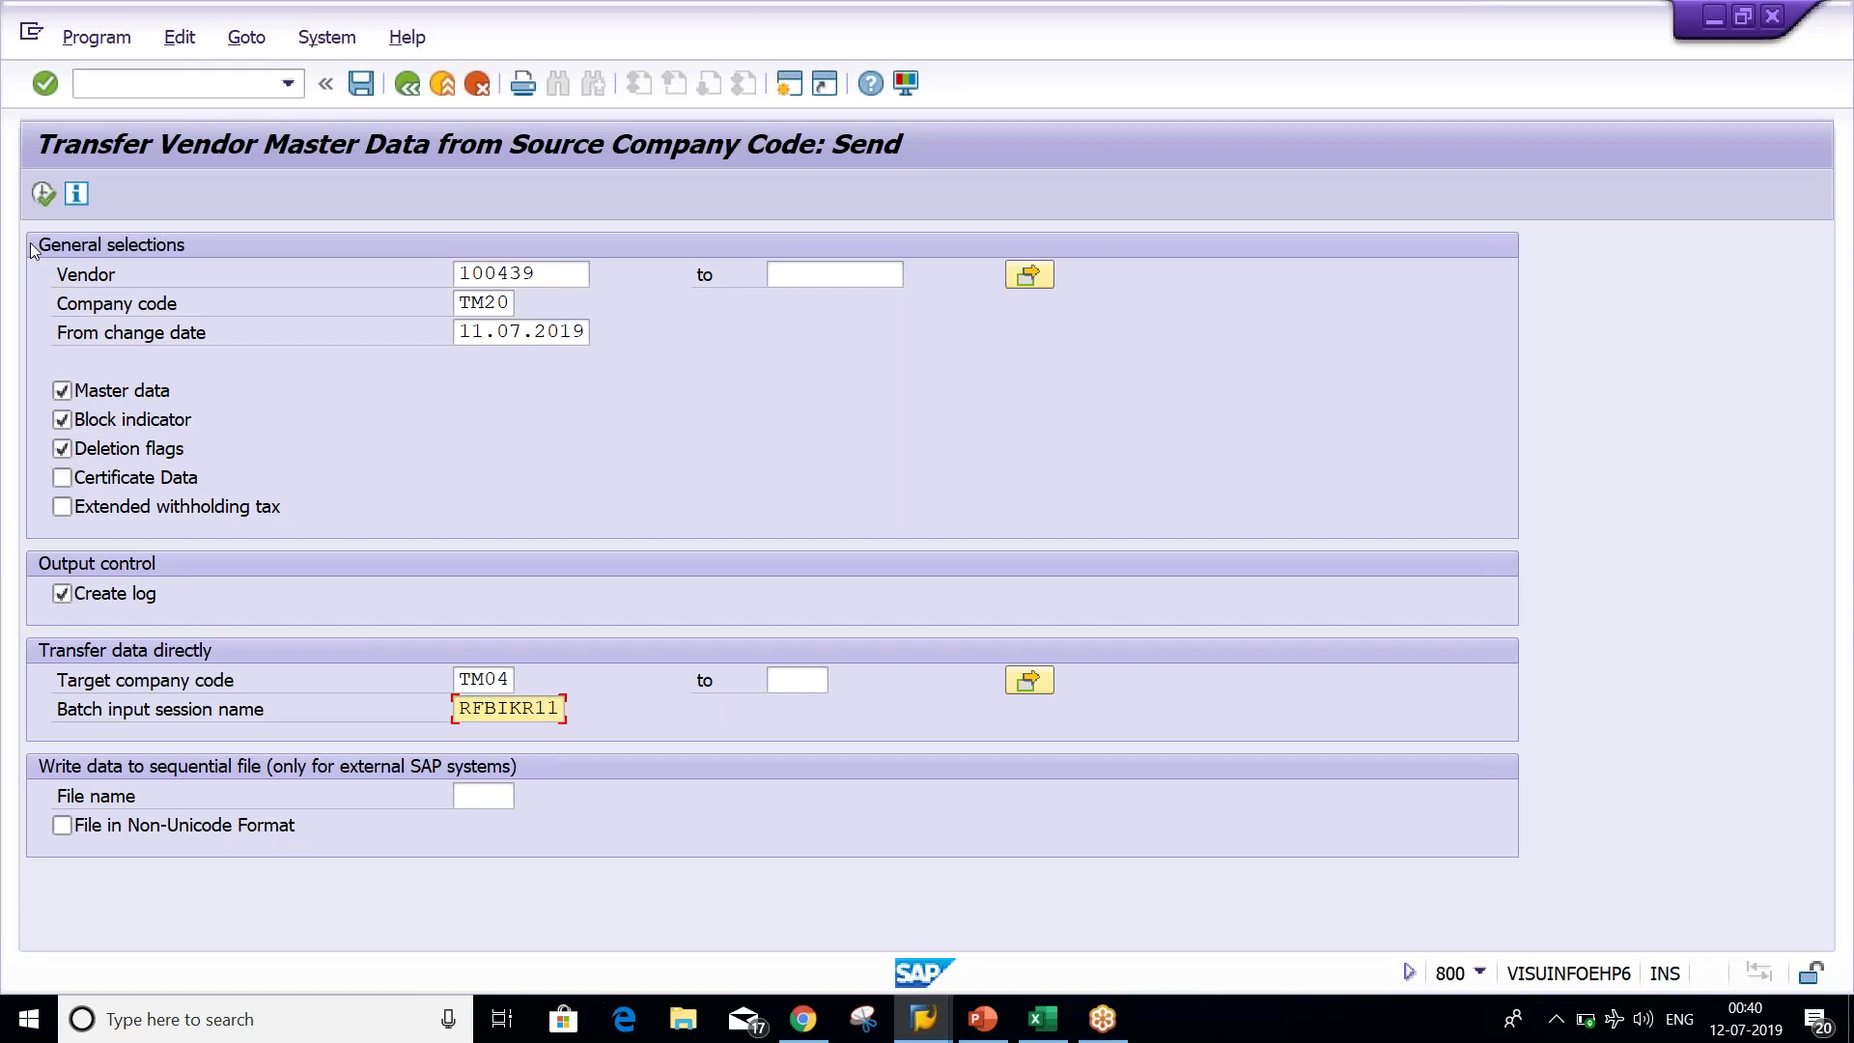
{"action": "left_click", "coordinate": [44, 194]}
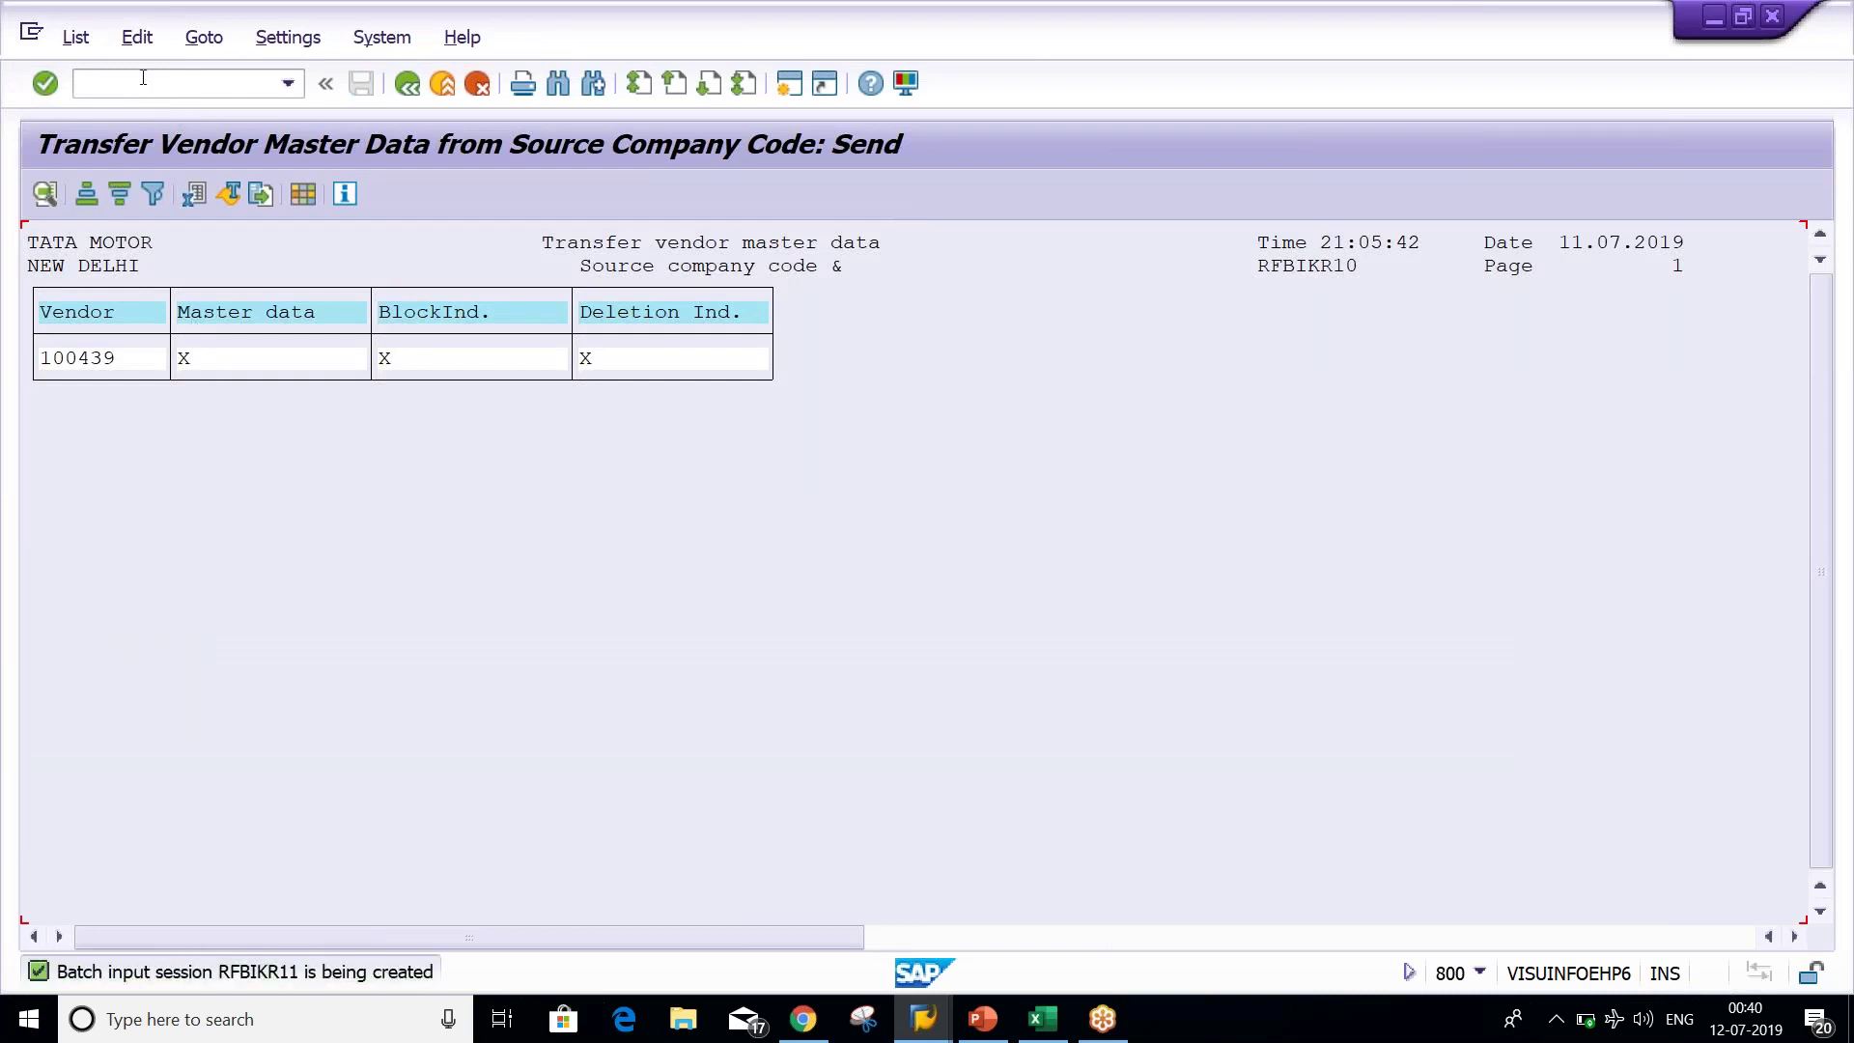
Open transaction SM35 and start processing session RFBIKR11 in the foreground.
{"action": "left_click", "coordinate": [143, 77]}
{"action": "type", "text": "/NSM35"}
{"action": "key", "text": "Return"}
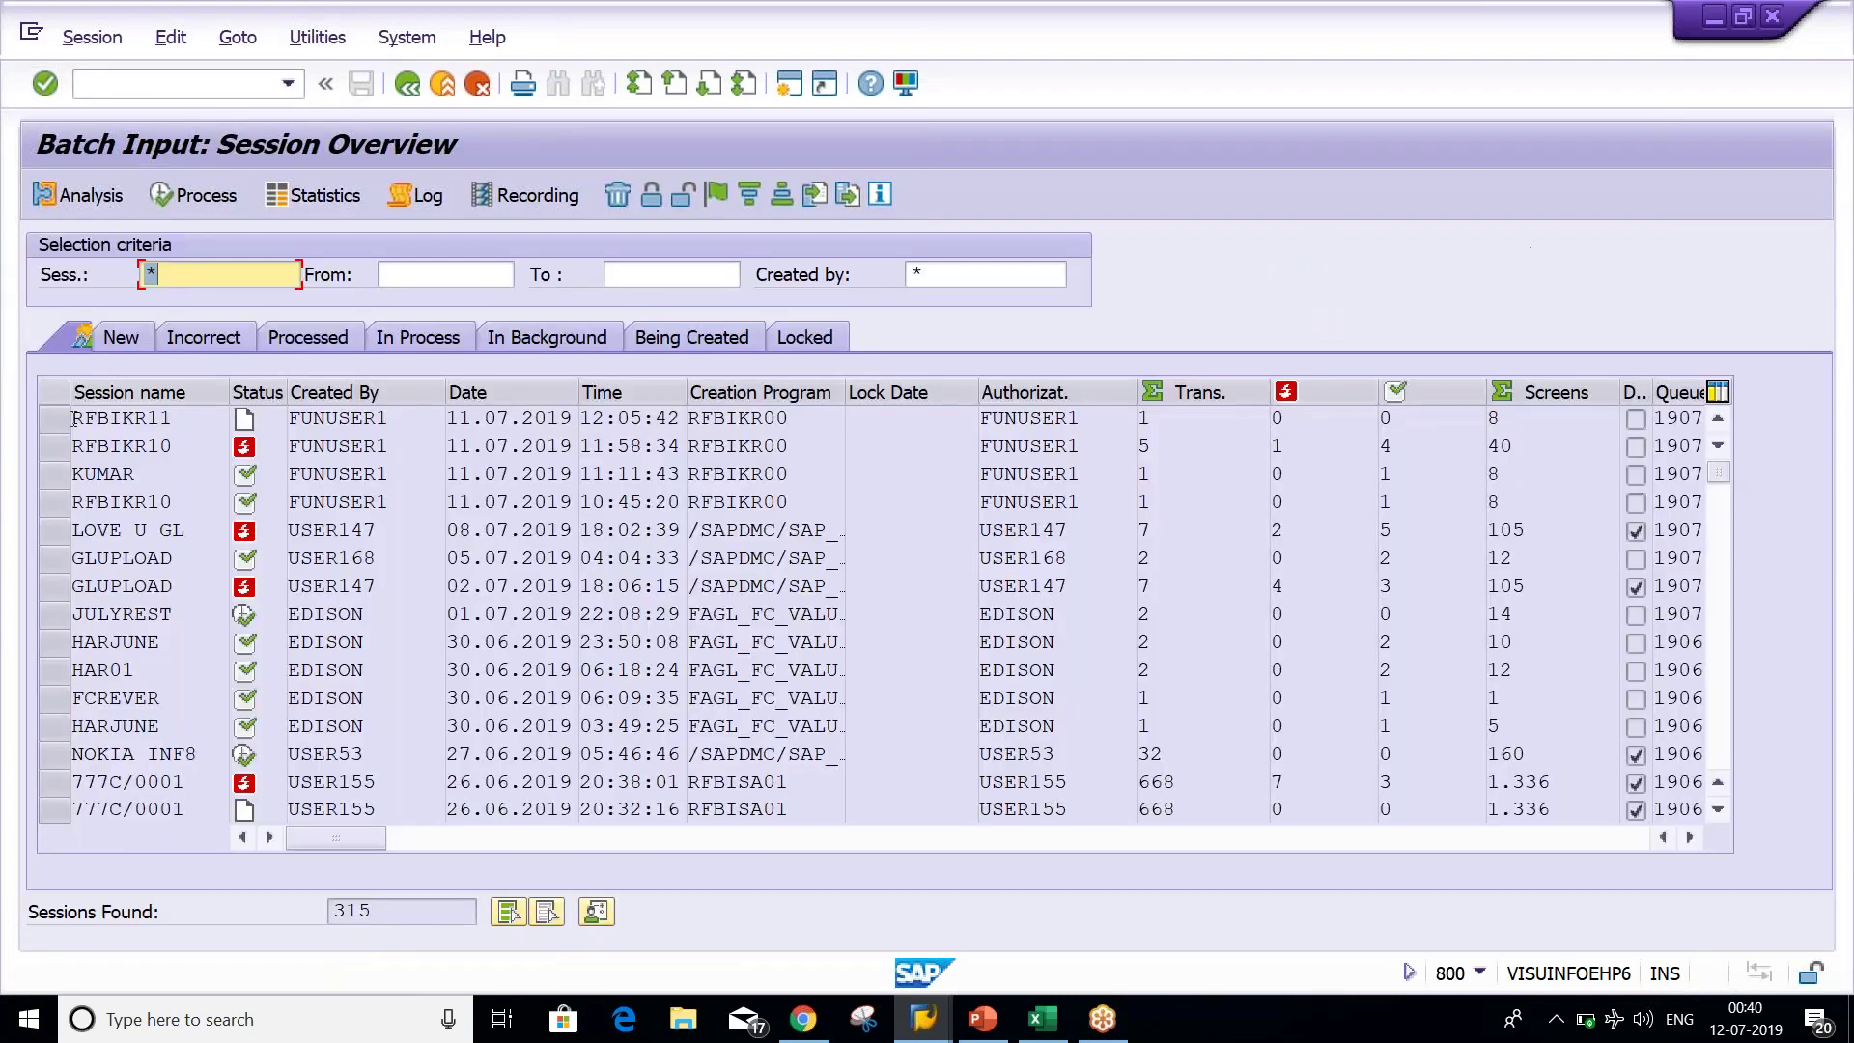
{"action": "left_click", "coordinate": [53, 418]}
{"action": "left_click", "coordinate": [201, 196]}
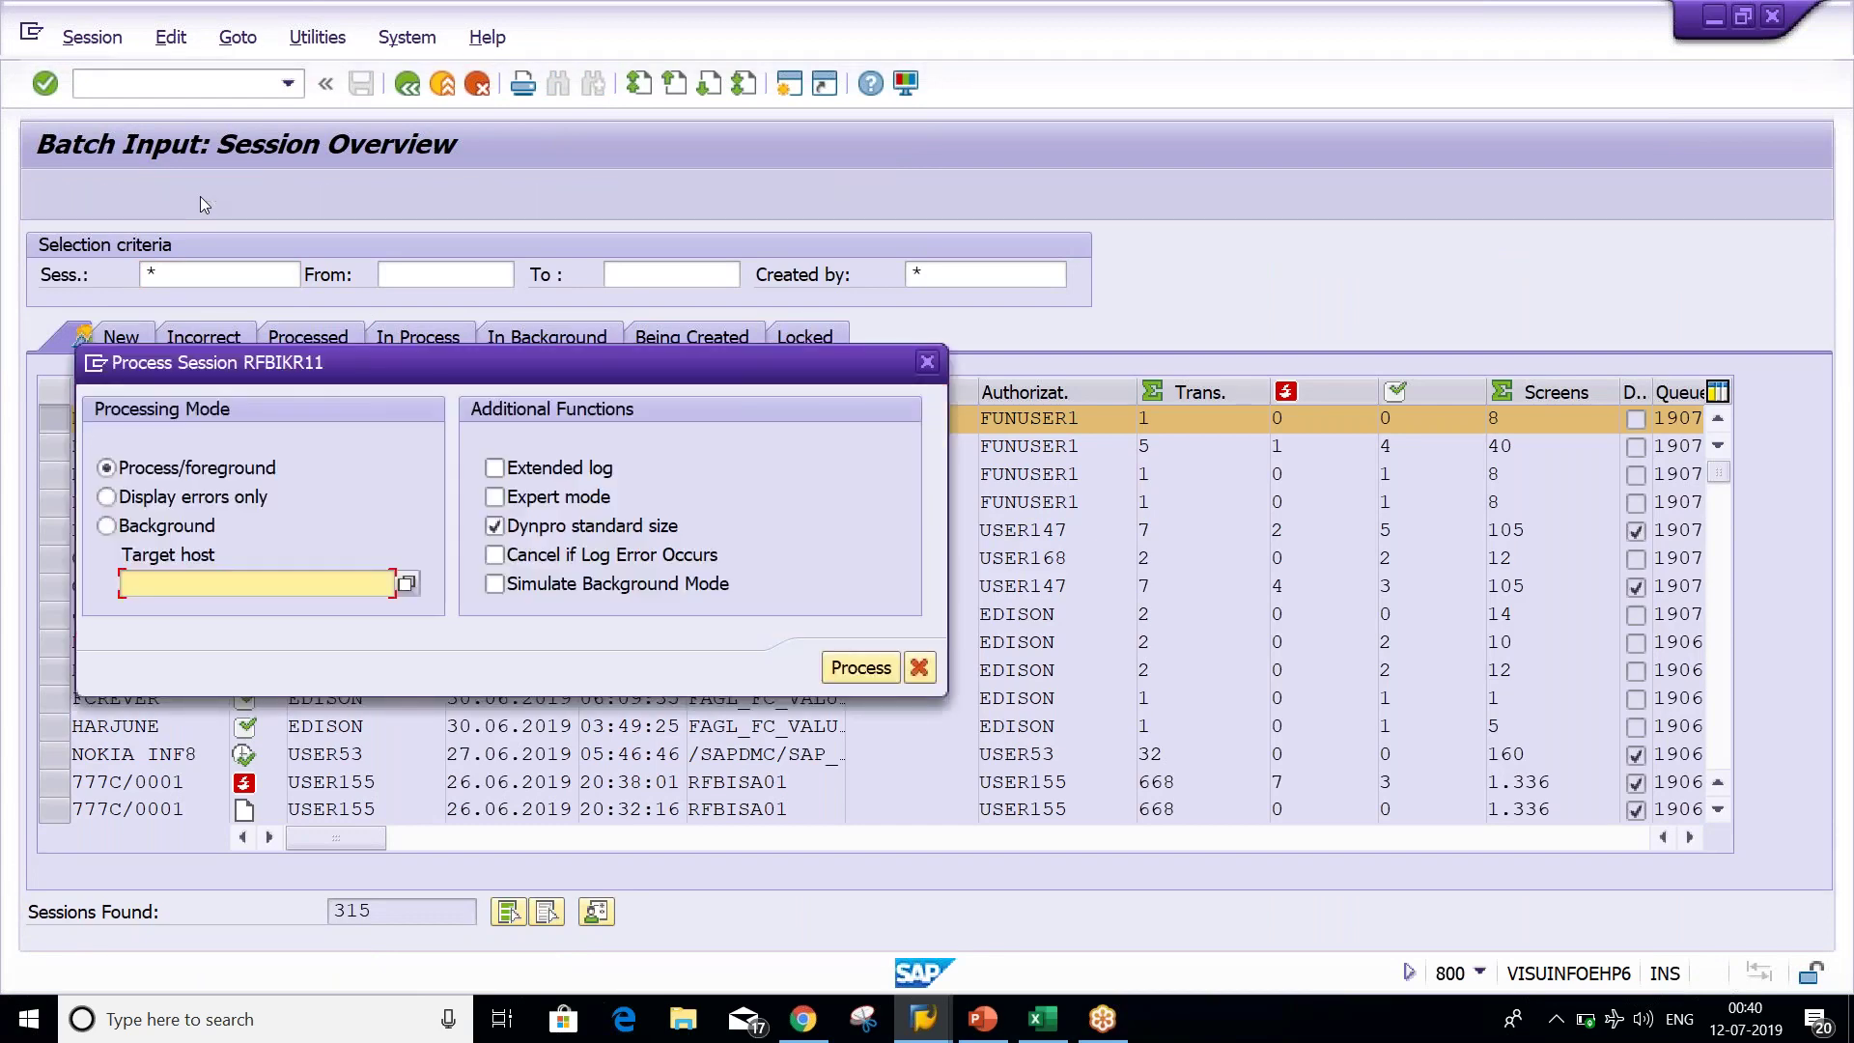
{"action": "left_click", "coordinate": [323, 462]}
{"action": "key", "text": "Return"}
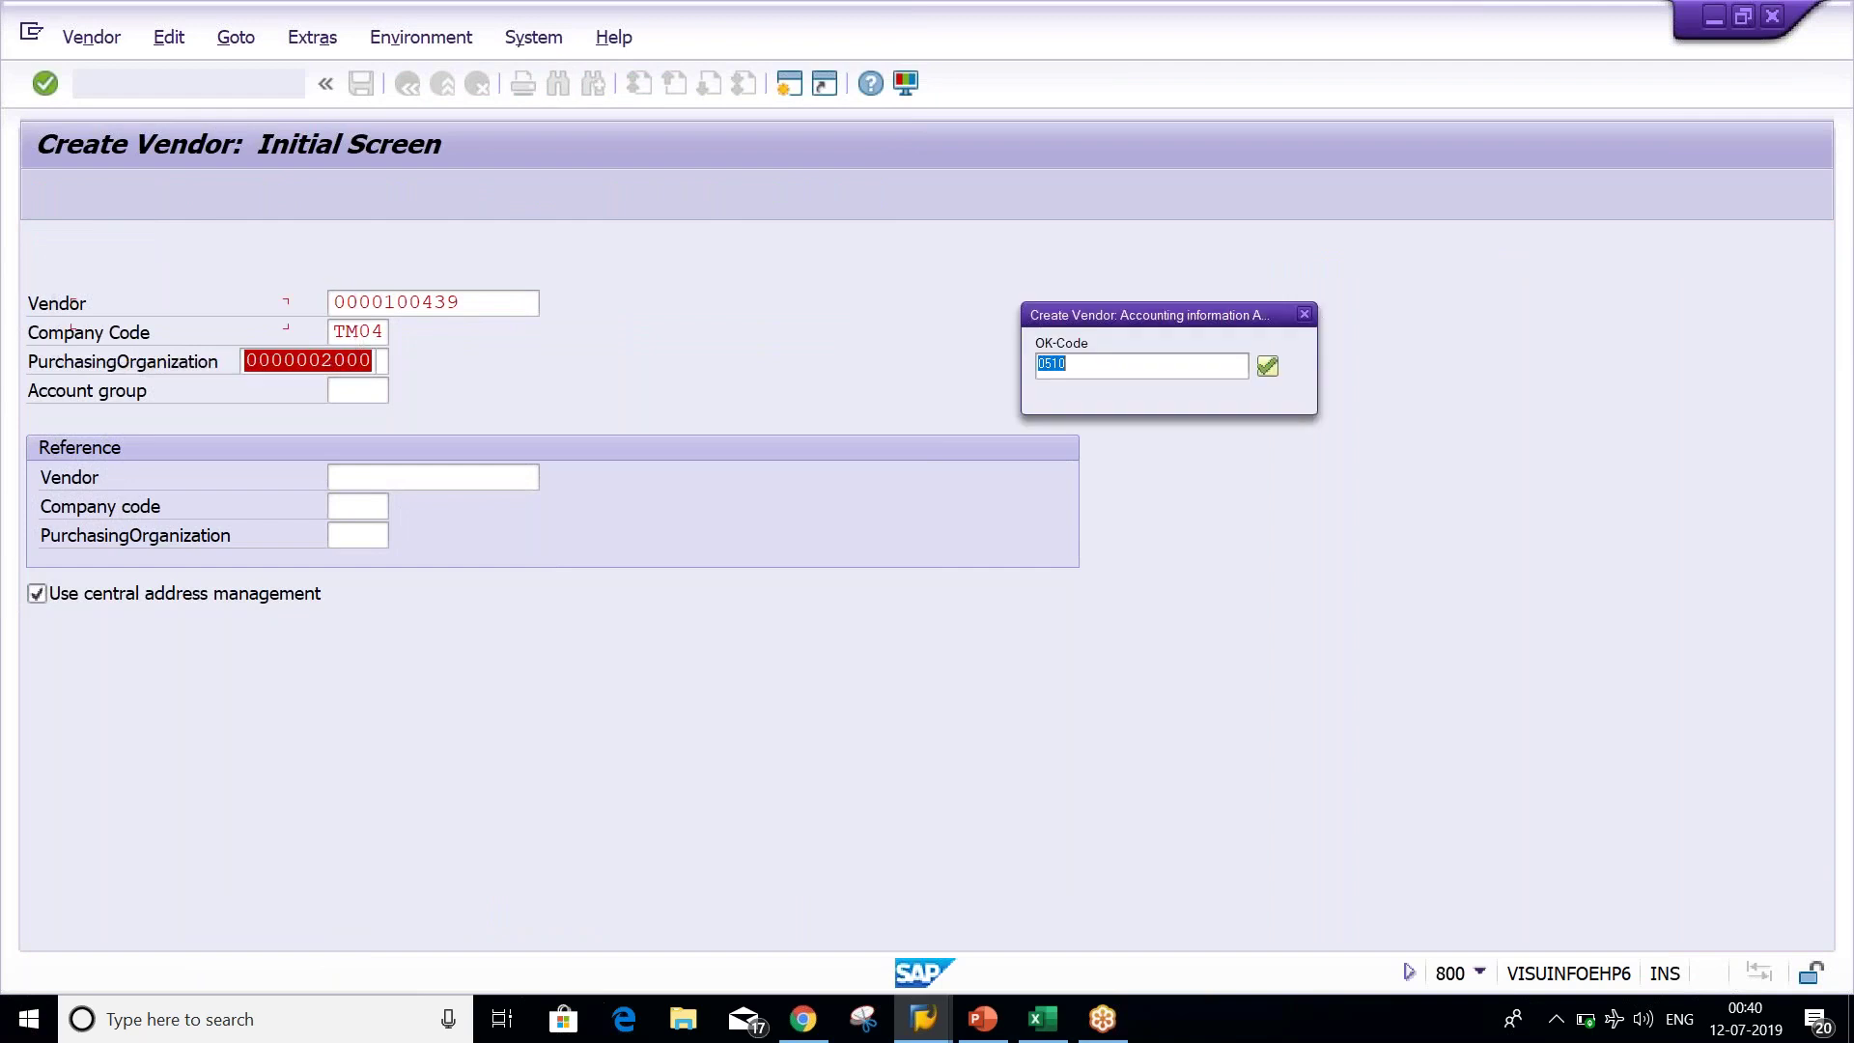
Step through all the Create Vendor screens of session RFBIKR11 and return to the session overview.
{"action": "key", "text": "Return"}
{"action": "key", "text": "Return"}
{"action": "key", "text": "Return"}
{"action": "key", "text": "Return"}
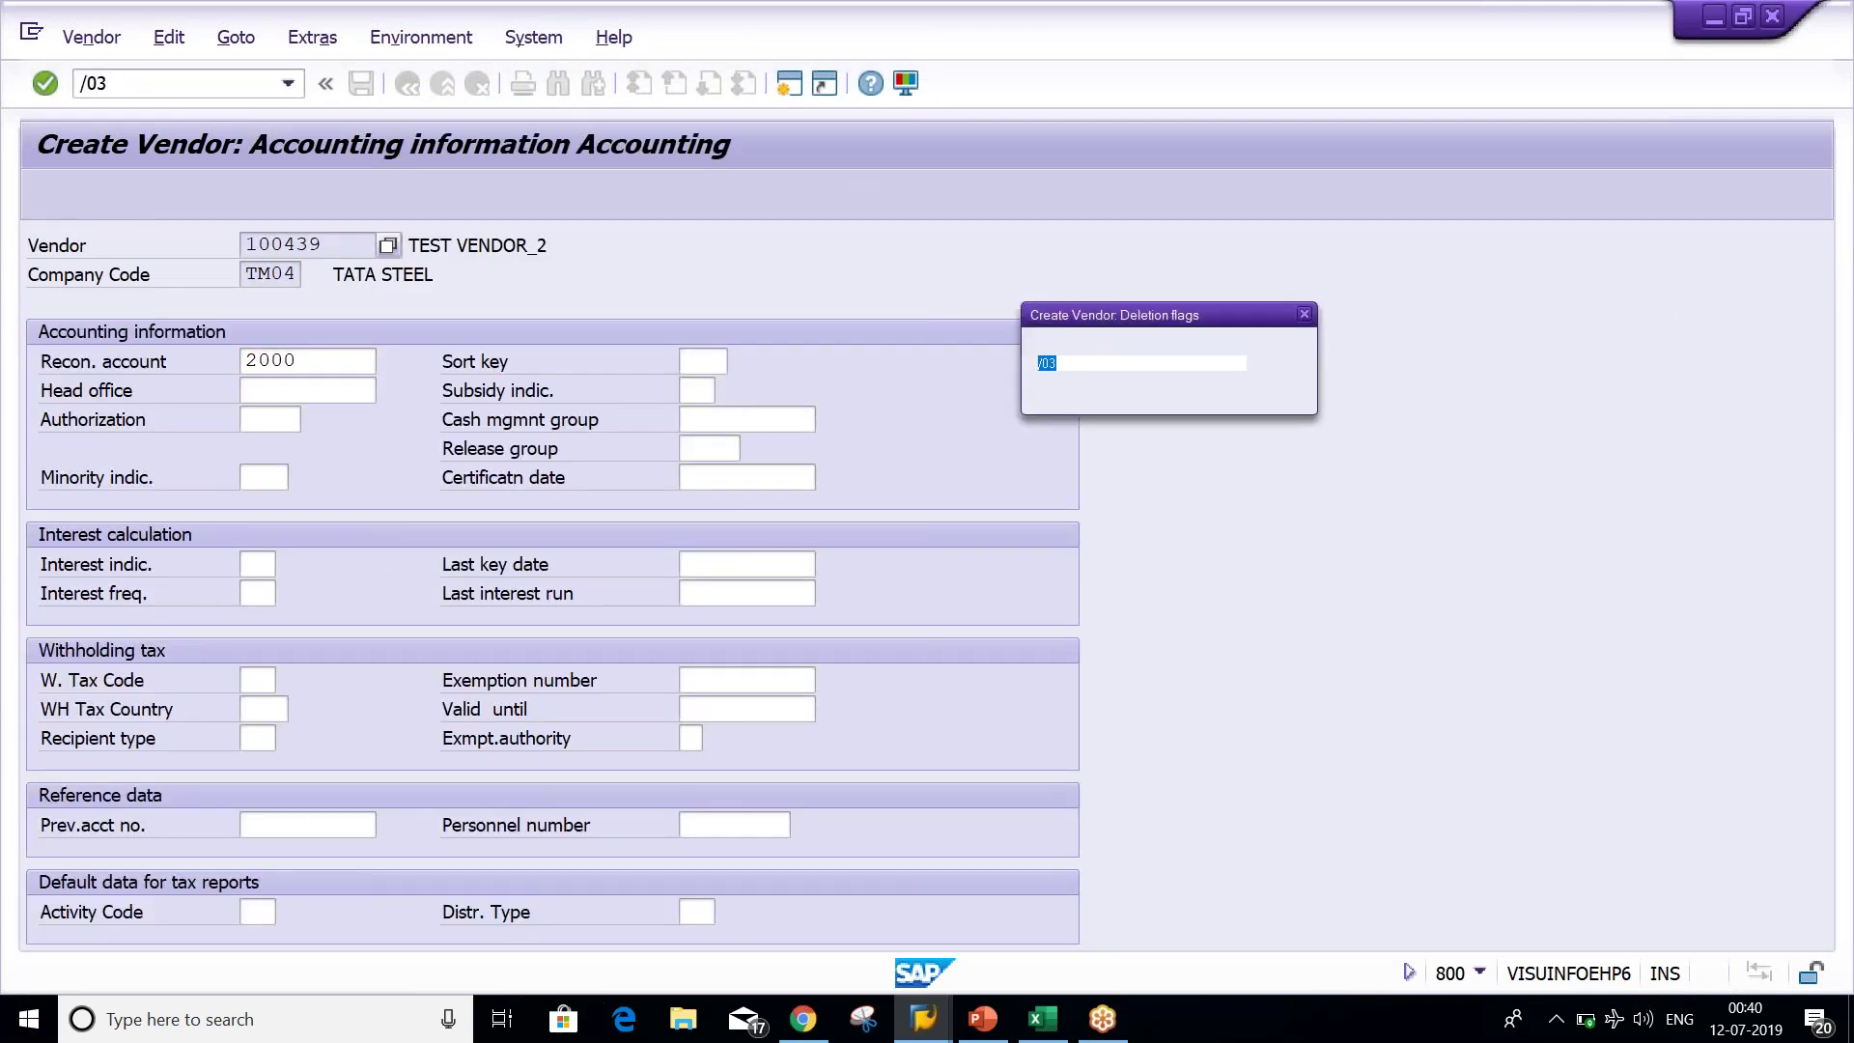
{"action": "key", "text": "Return"}
{"action": "key", "text": "Return"}
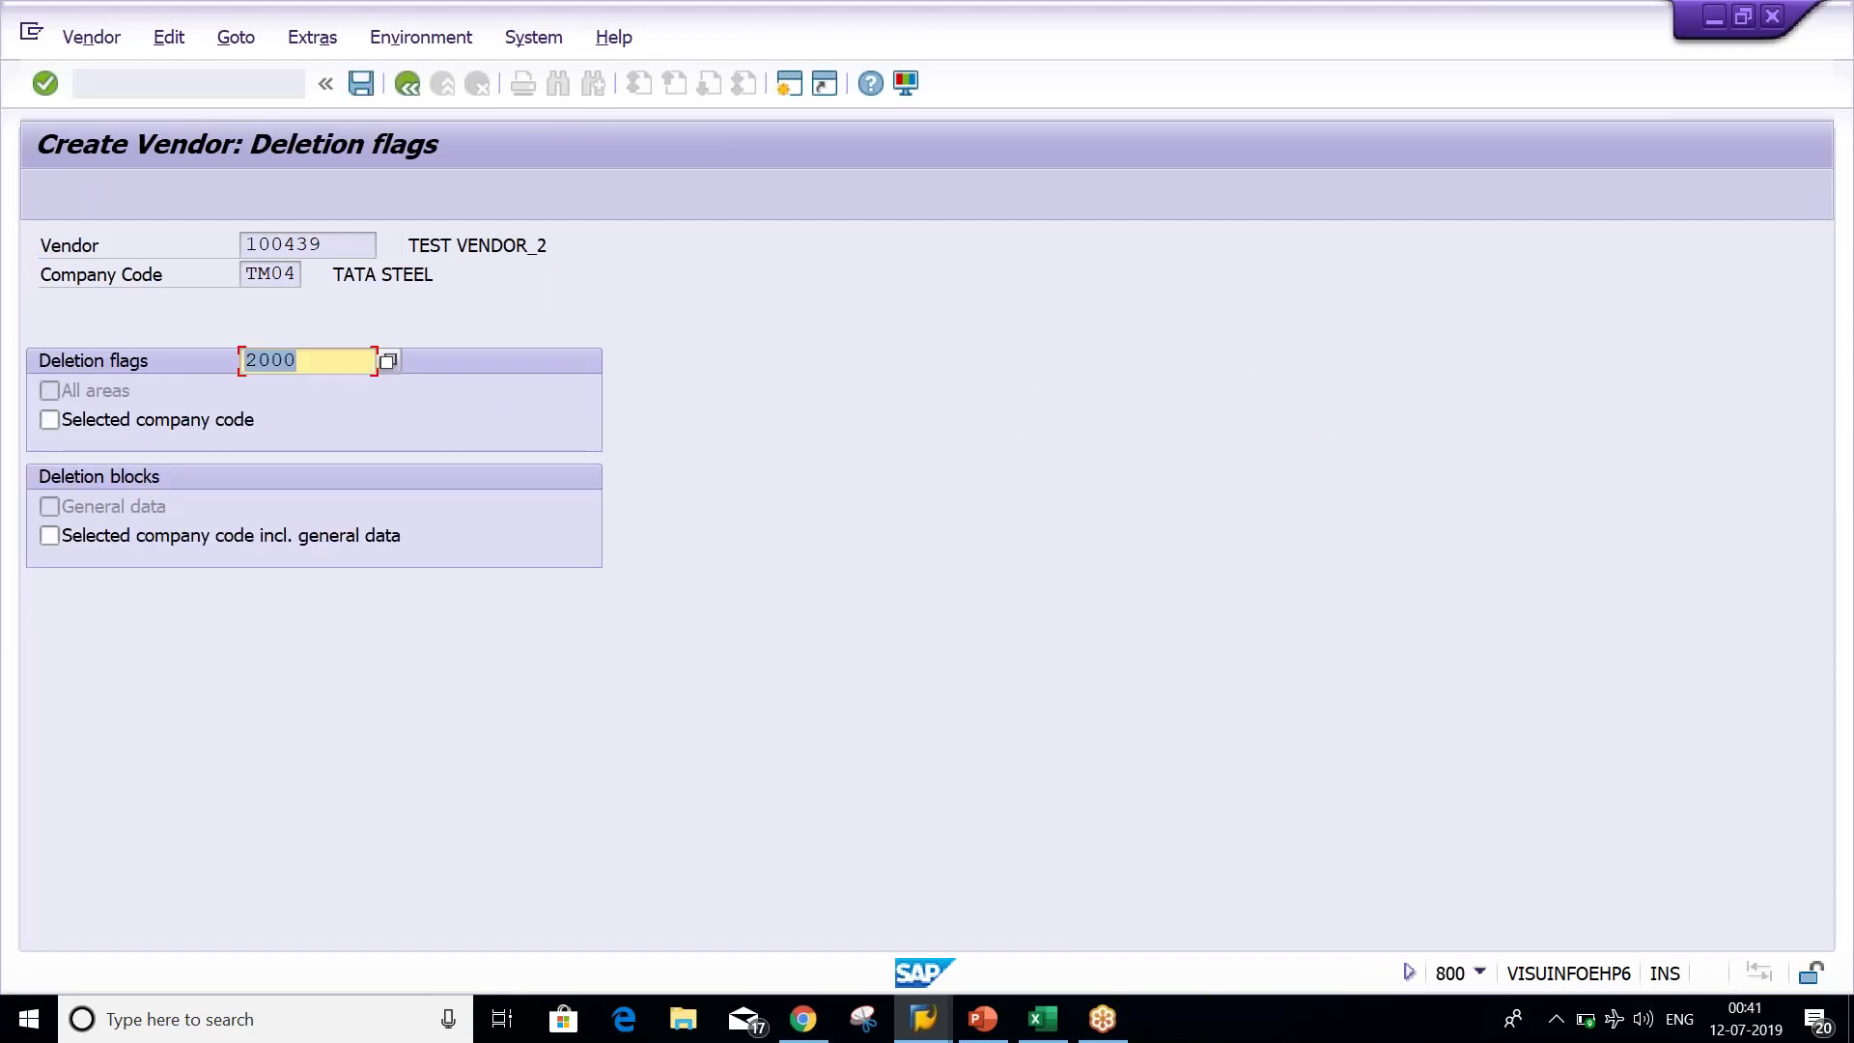
{"action": "key", "text": "Return"}
{"action": "key", "text": "Return"}
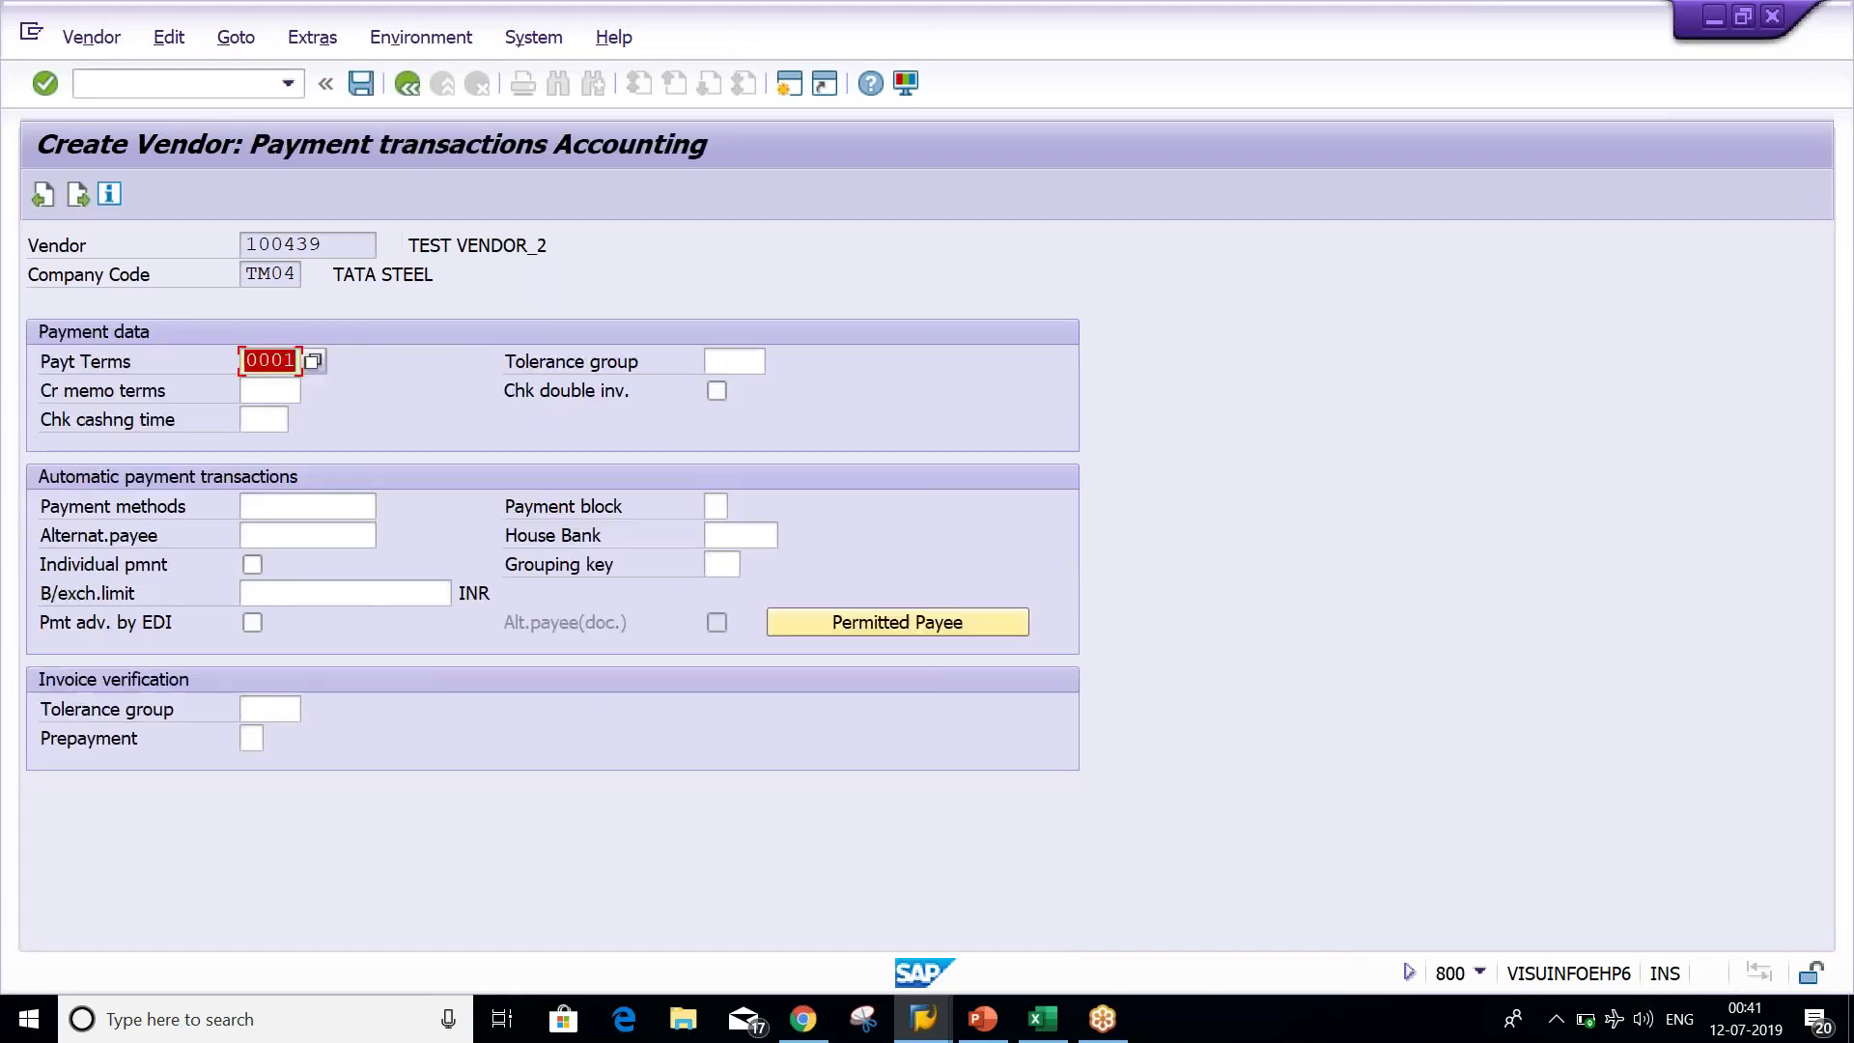
{"action": "key", "text": "Return"}
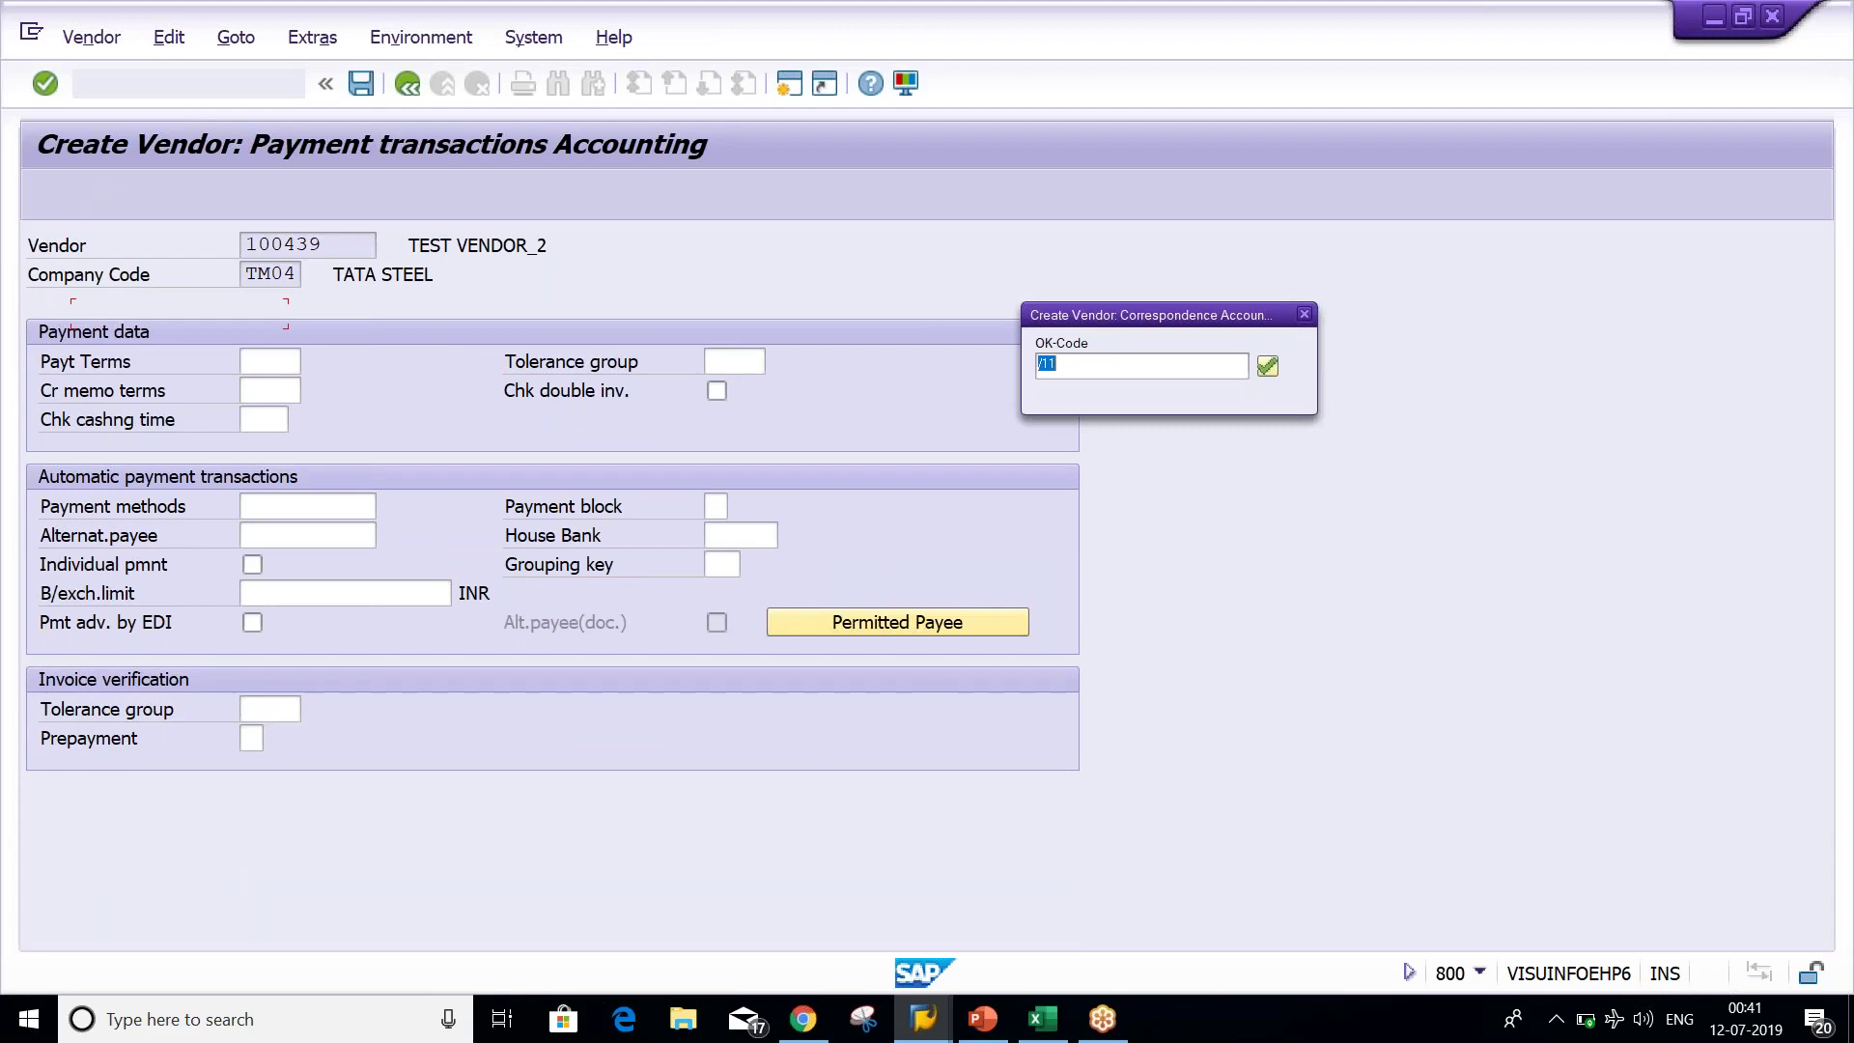
{"action": "key", "text": "Return"}
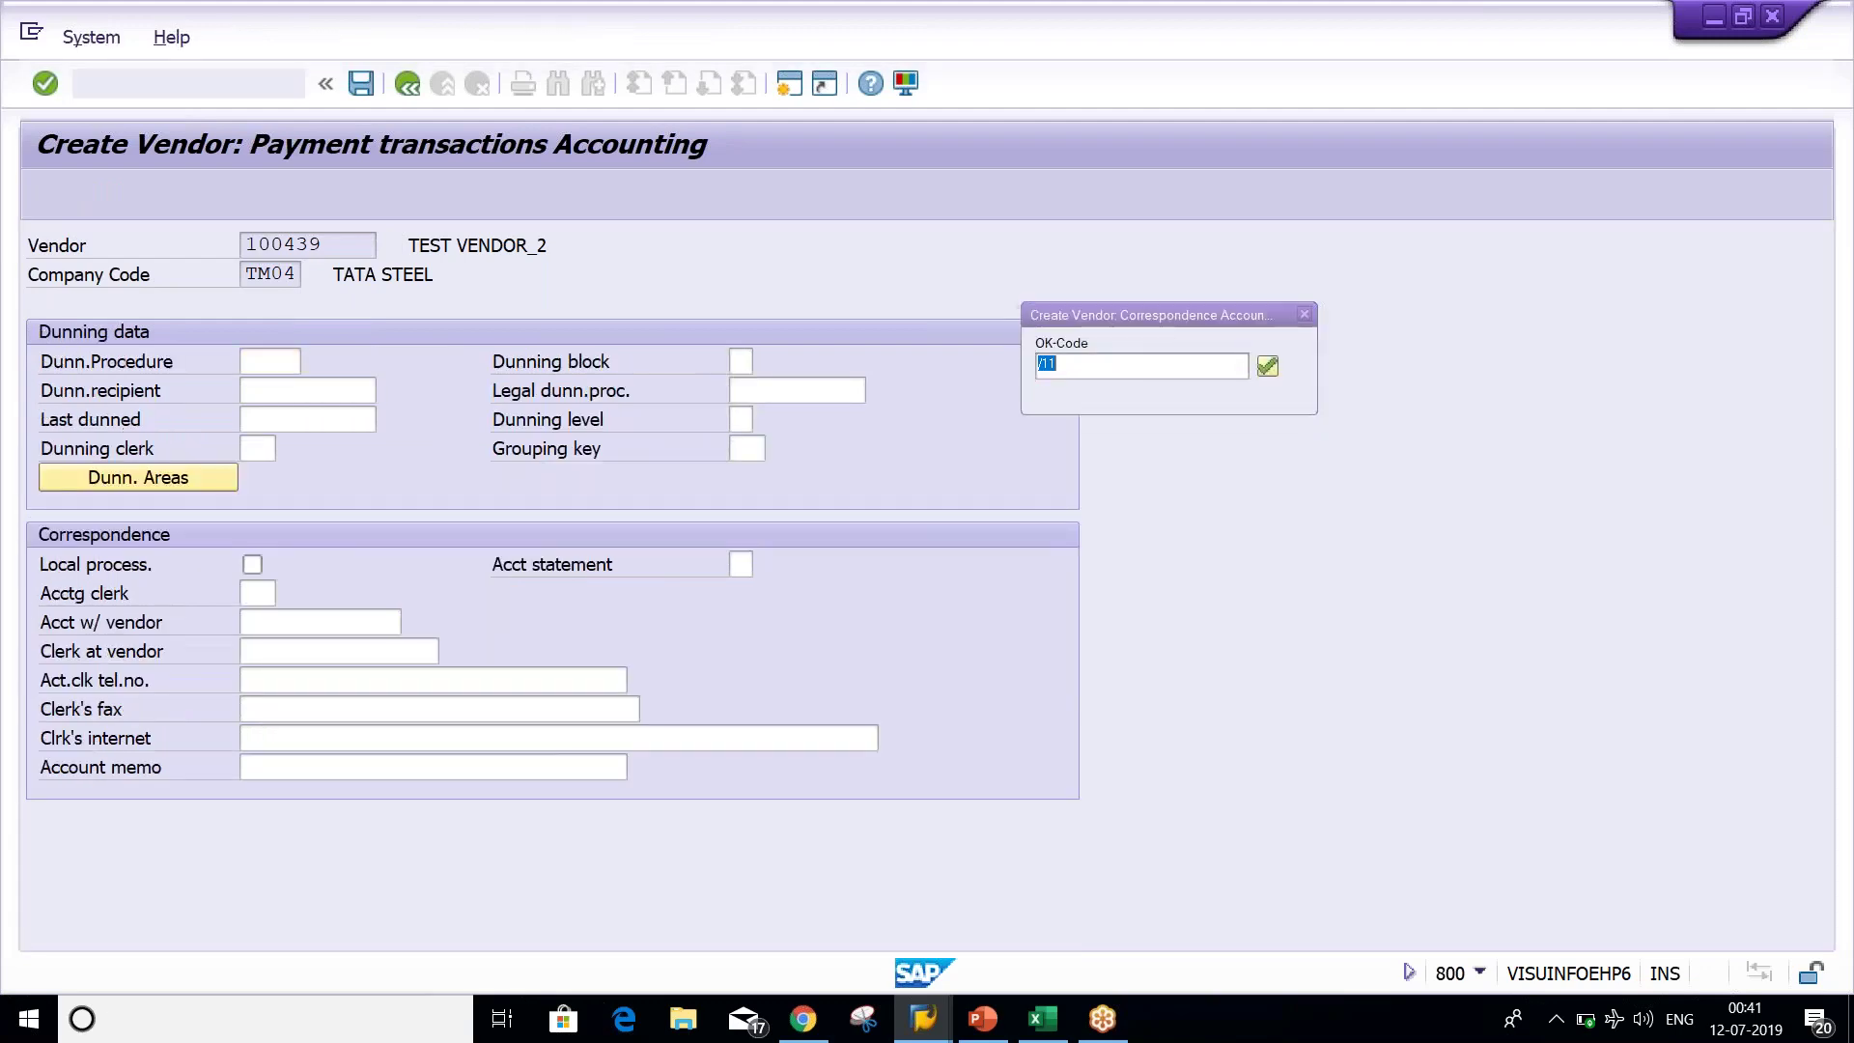
{"action": "key", "text": "Return"}
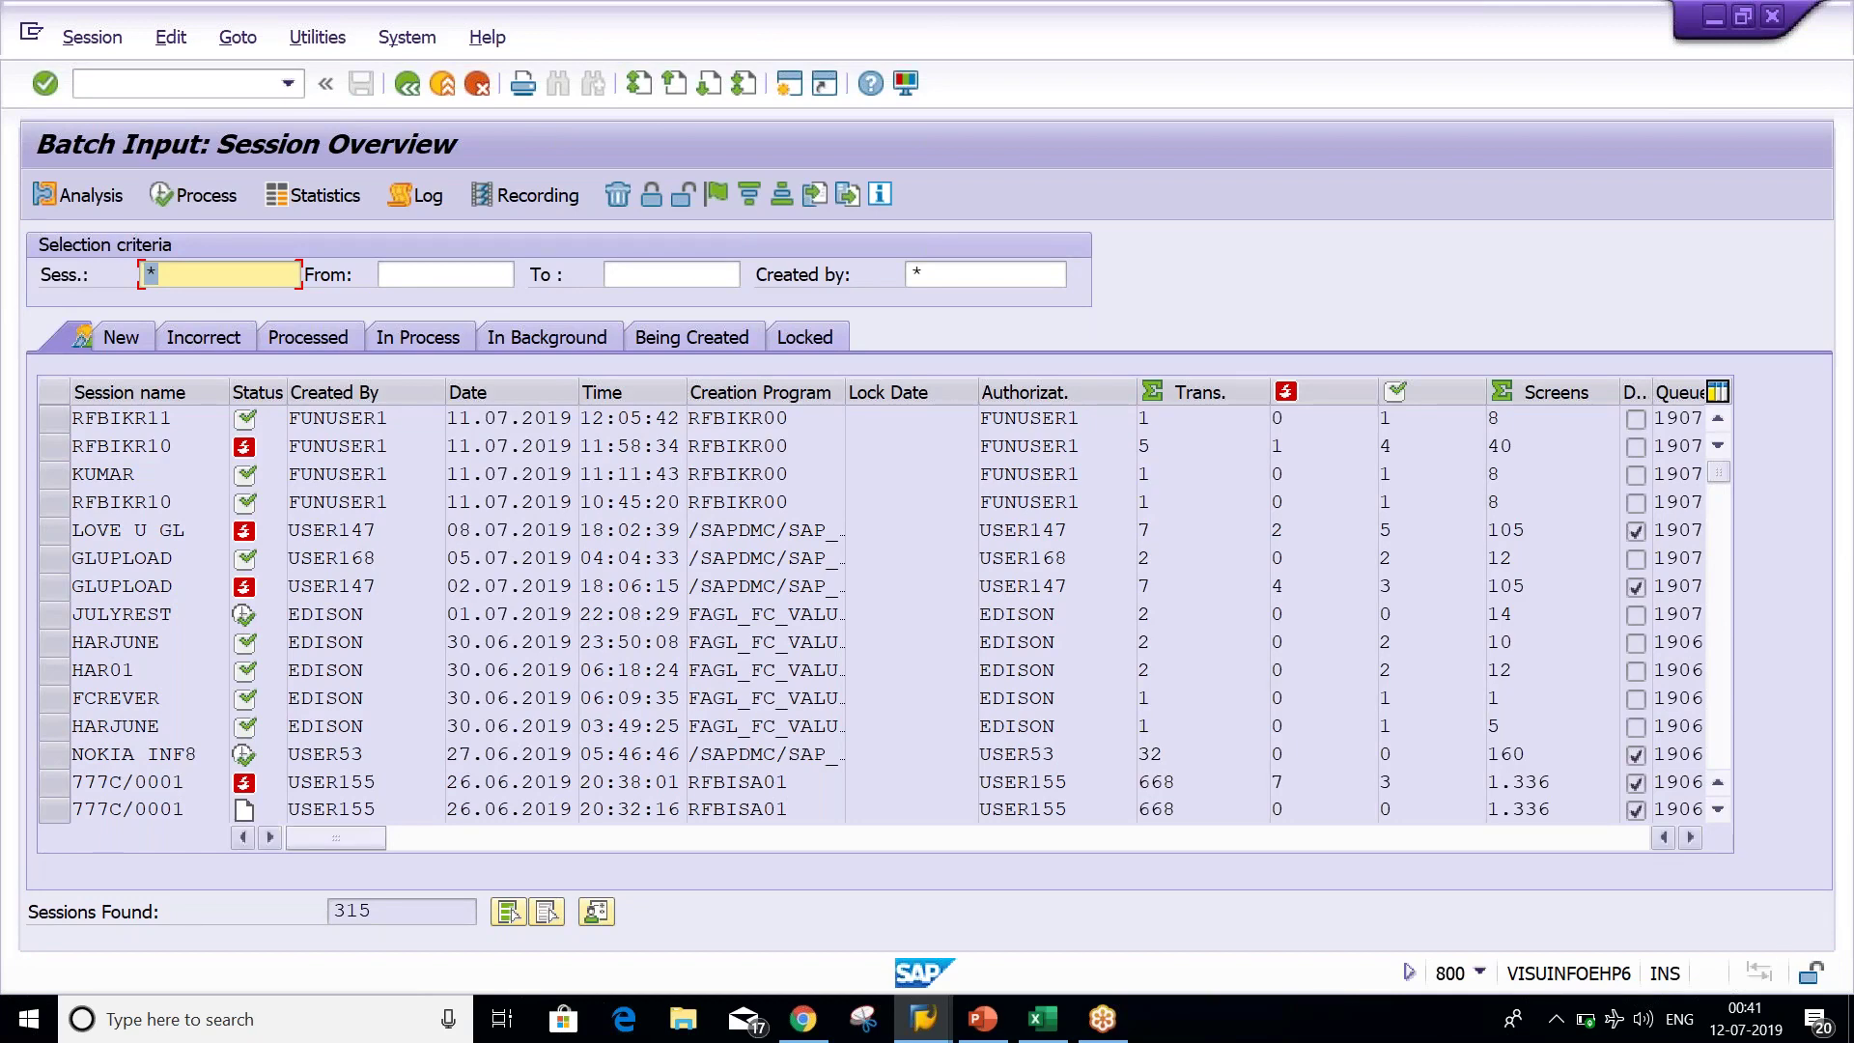
View the existing LFB1 list and display the address data of TEST VENDOR_1 in the vendor display session.
{"action": "left_click", "coordinate": [935, 1022]}
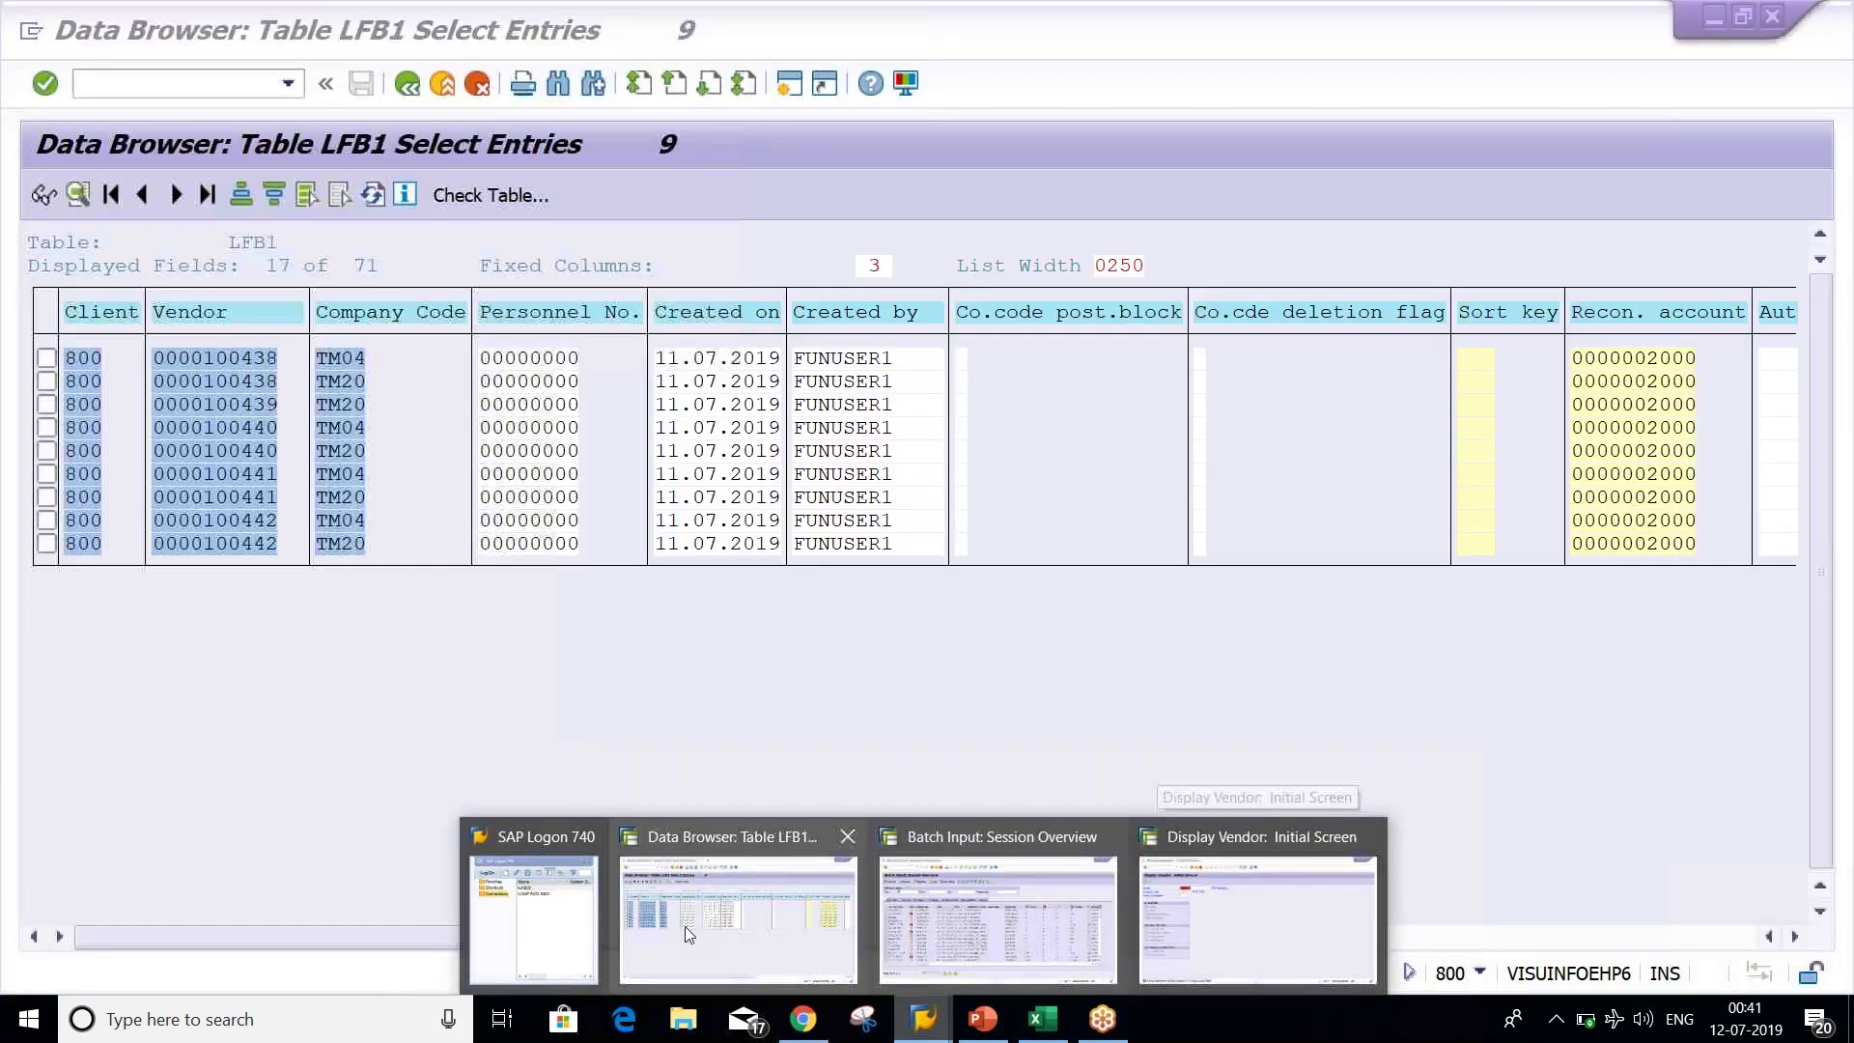
{"action": "left_click", "coordinate": [791, 927]}
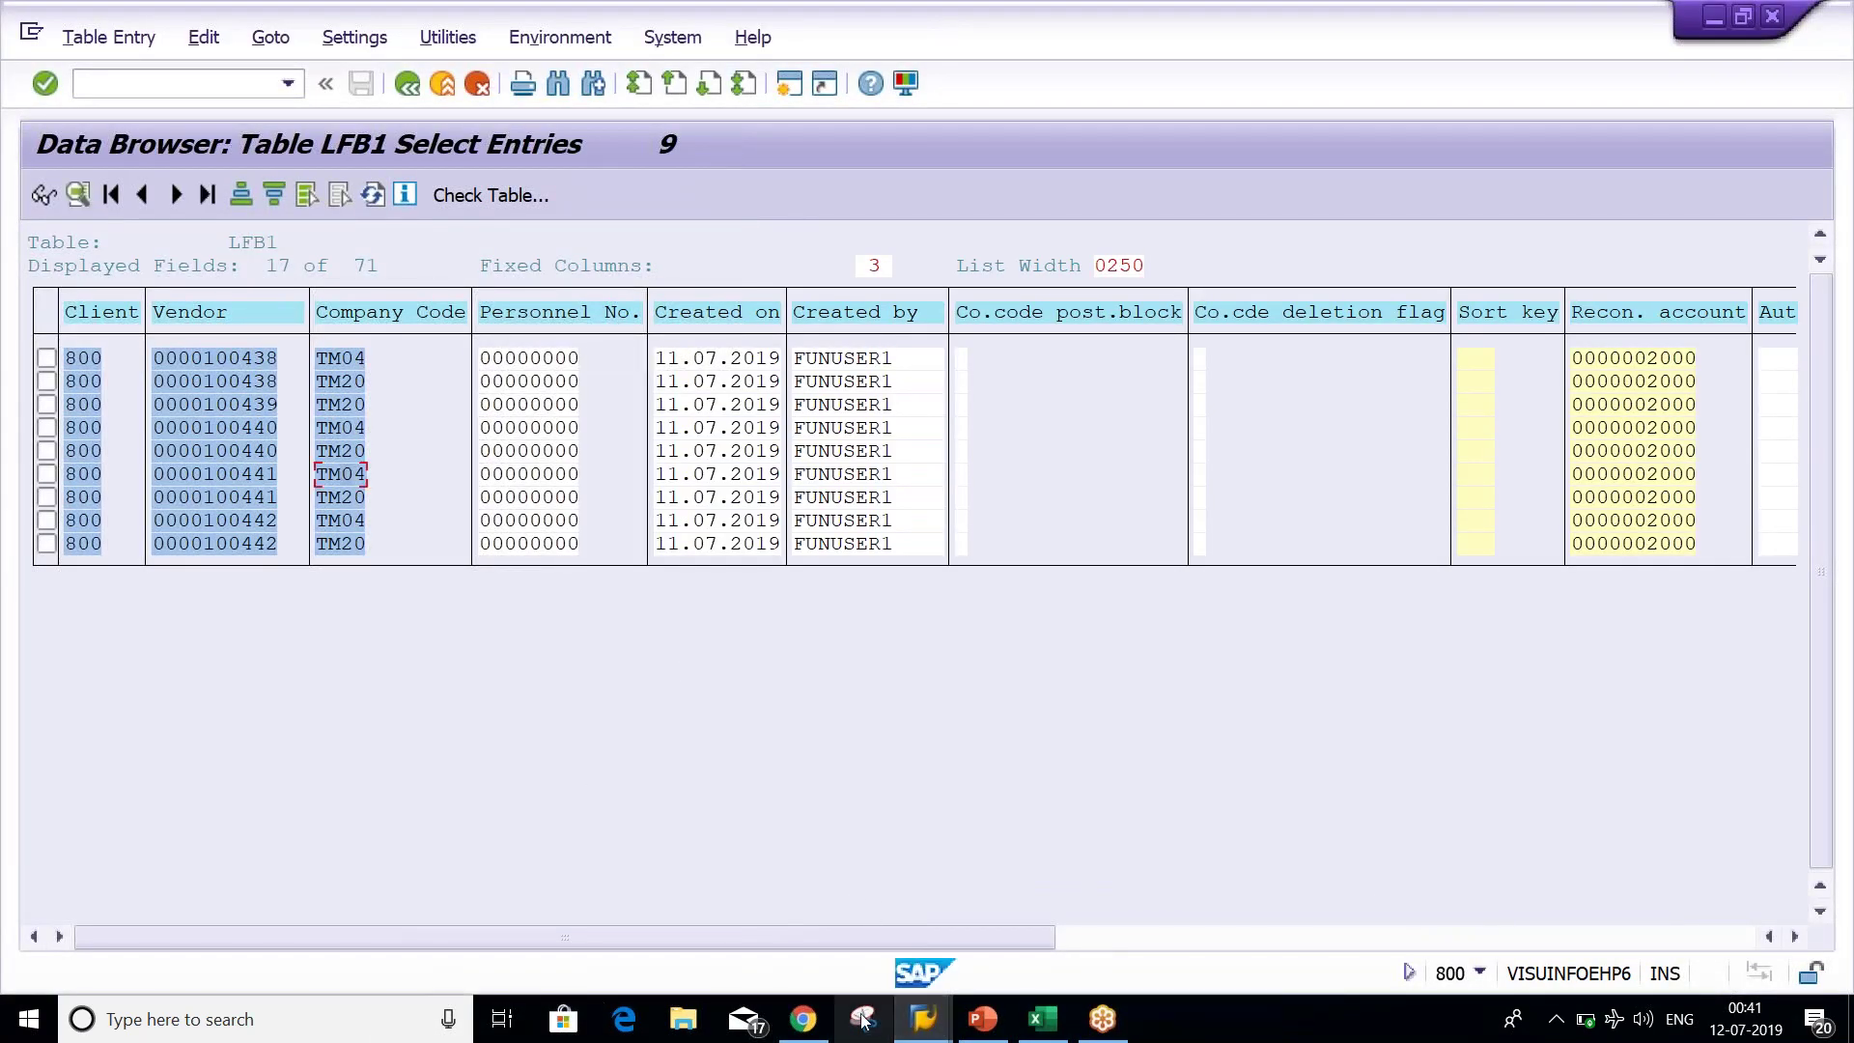
{"action": "left_click", "coordinate": [927, 1021]}
{"action": "left_click", "coordinate": [1256, 946]}
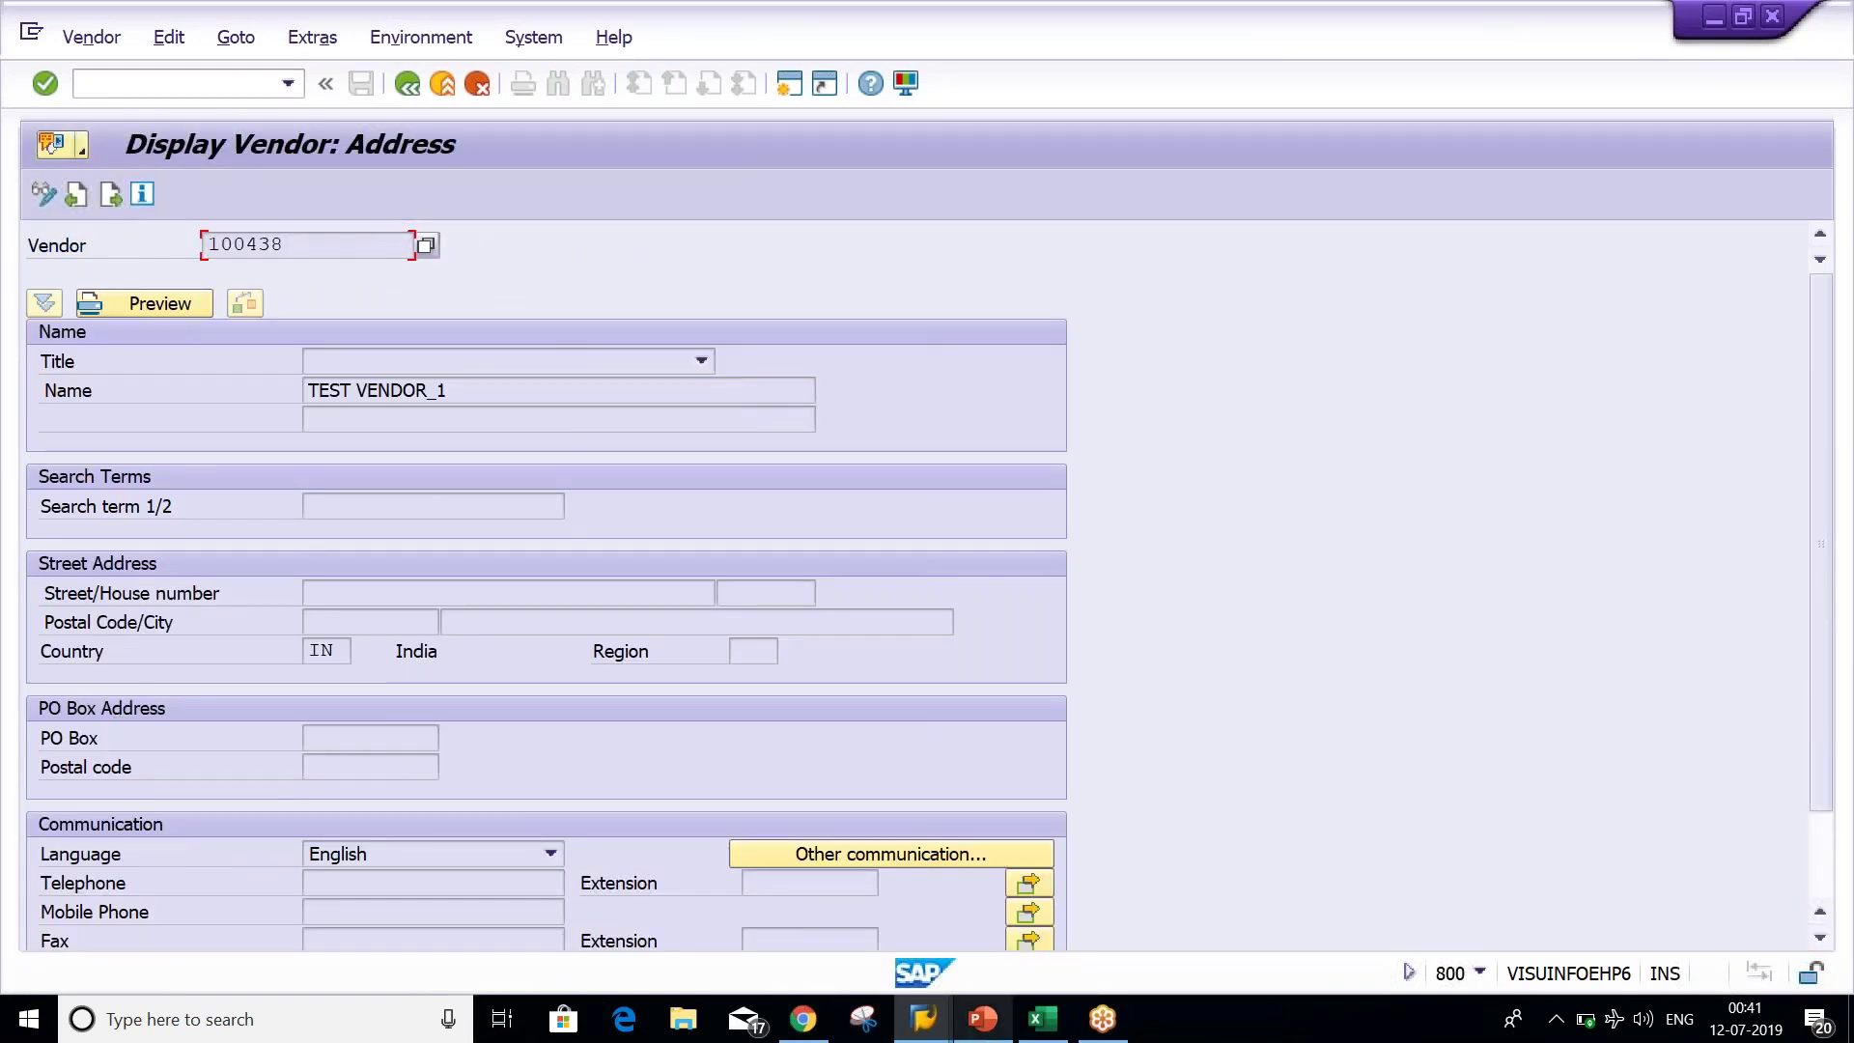
Rerun the LFB1 selection and examine the company codes and reconciliation accounts of the listed vendors.
{"action": "mouse_move", "coordinate": [935, 1006]}
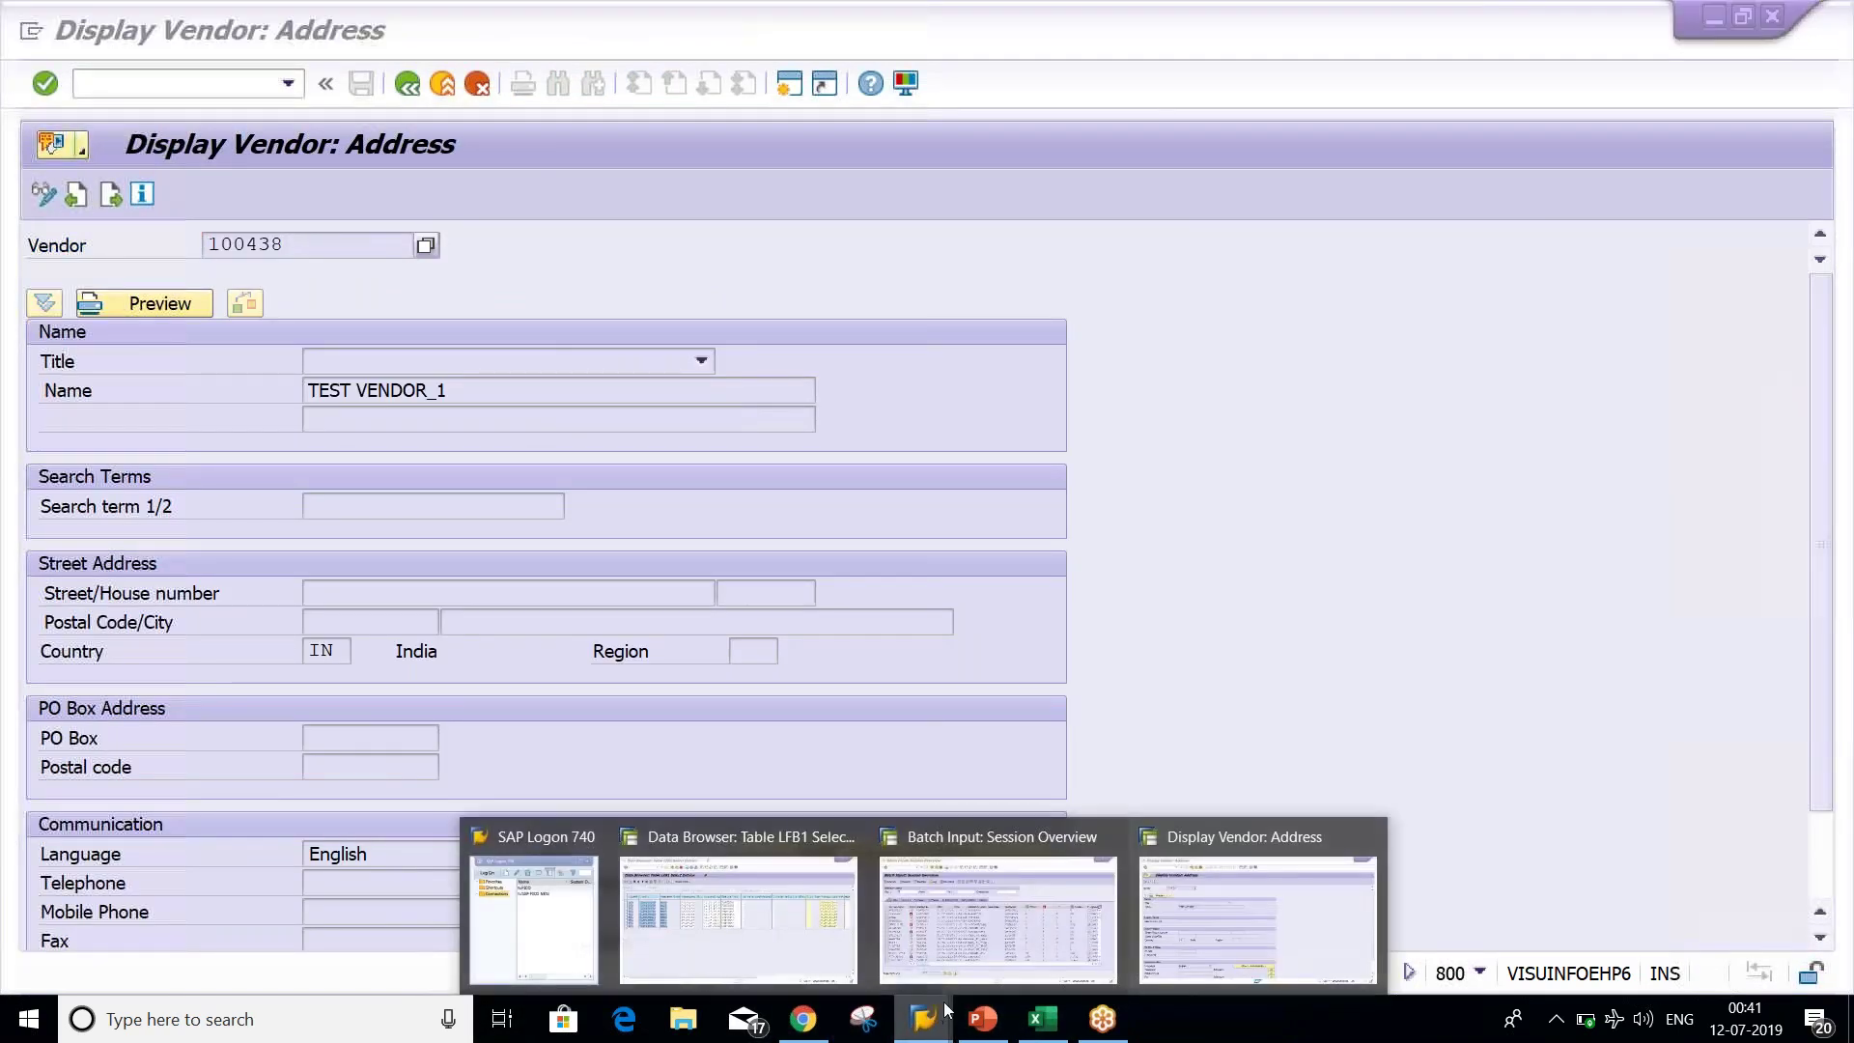
{"action": "left_click", "coordinate": [775, 872]}
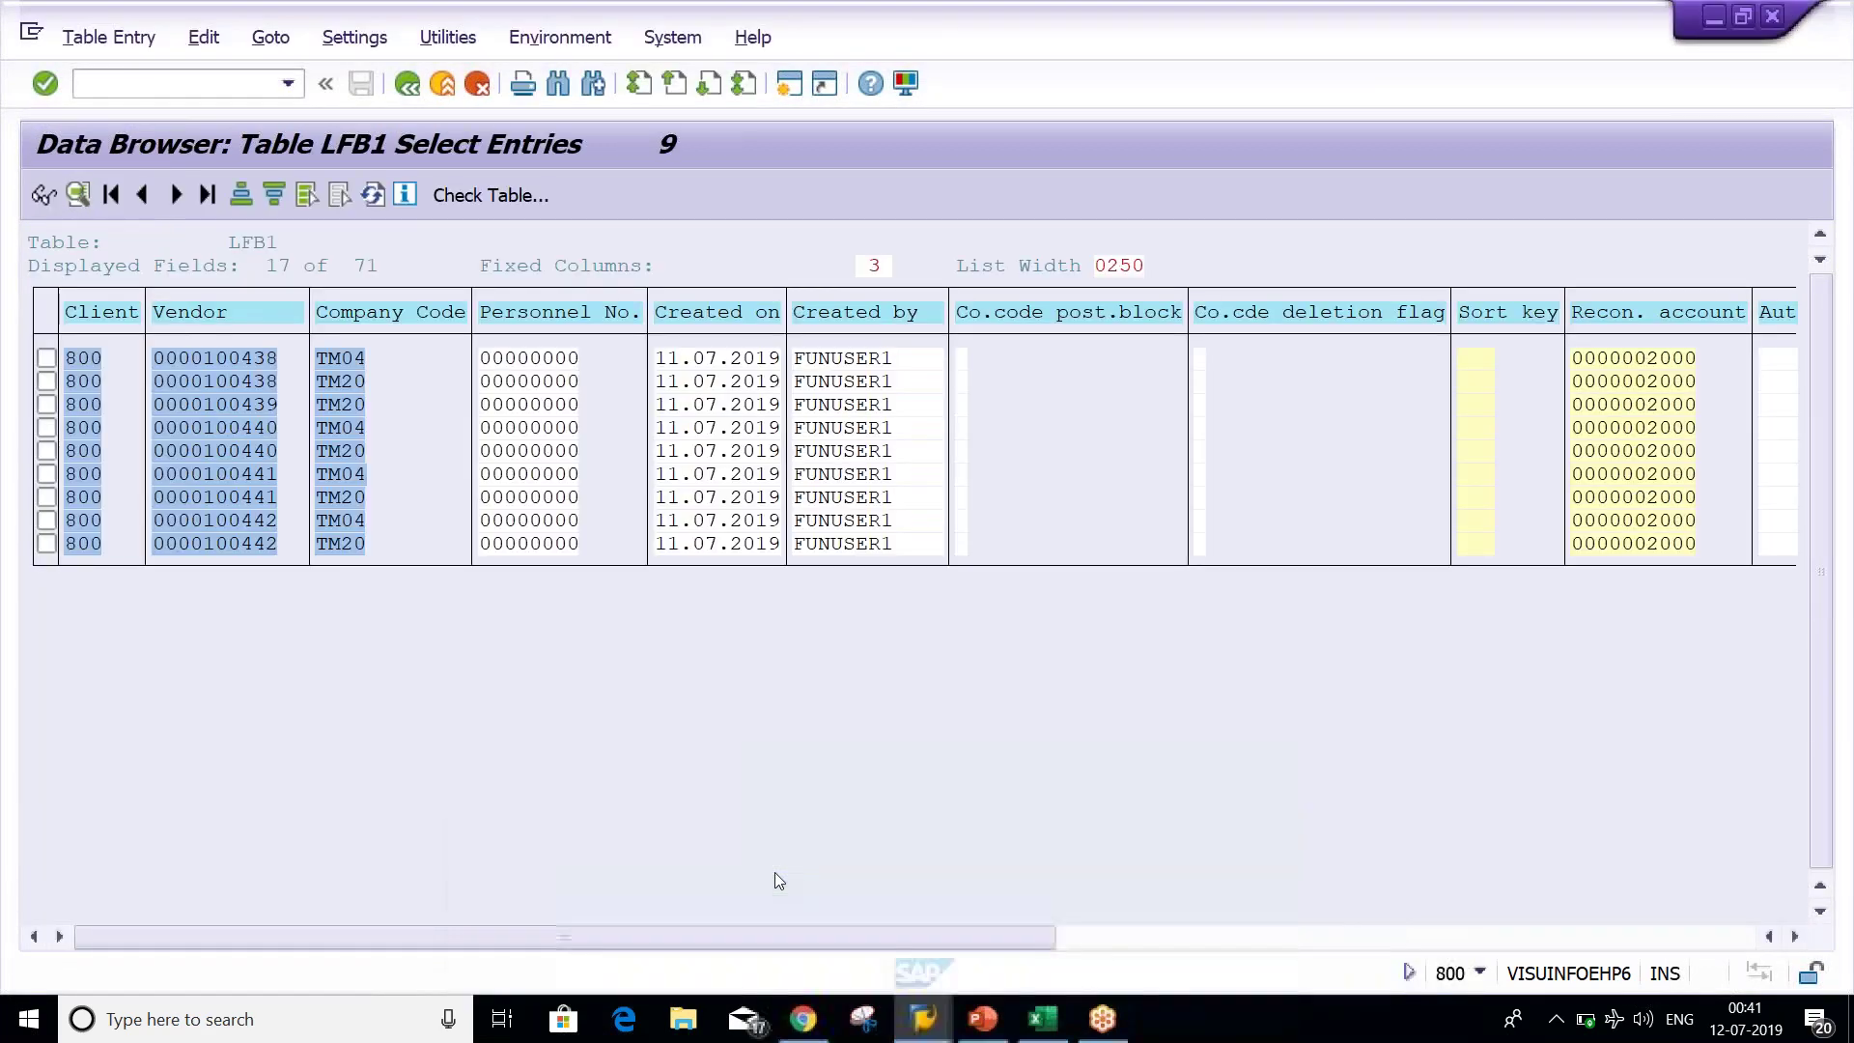
{"action": "left_click", "coordinate": [406, 85]}
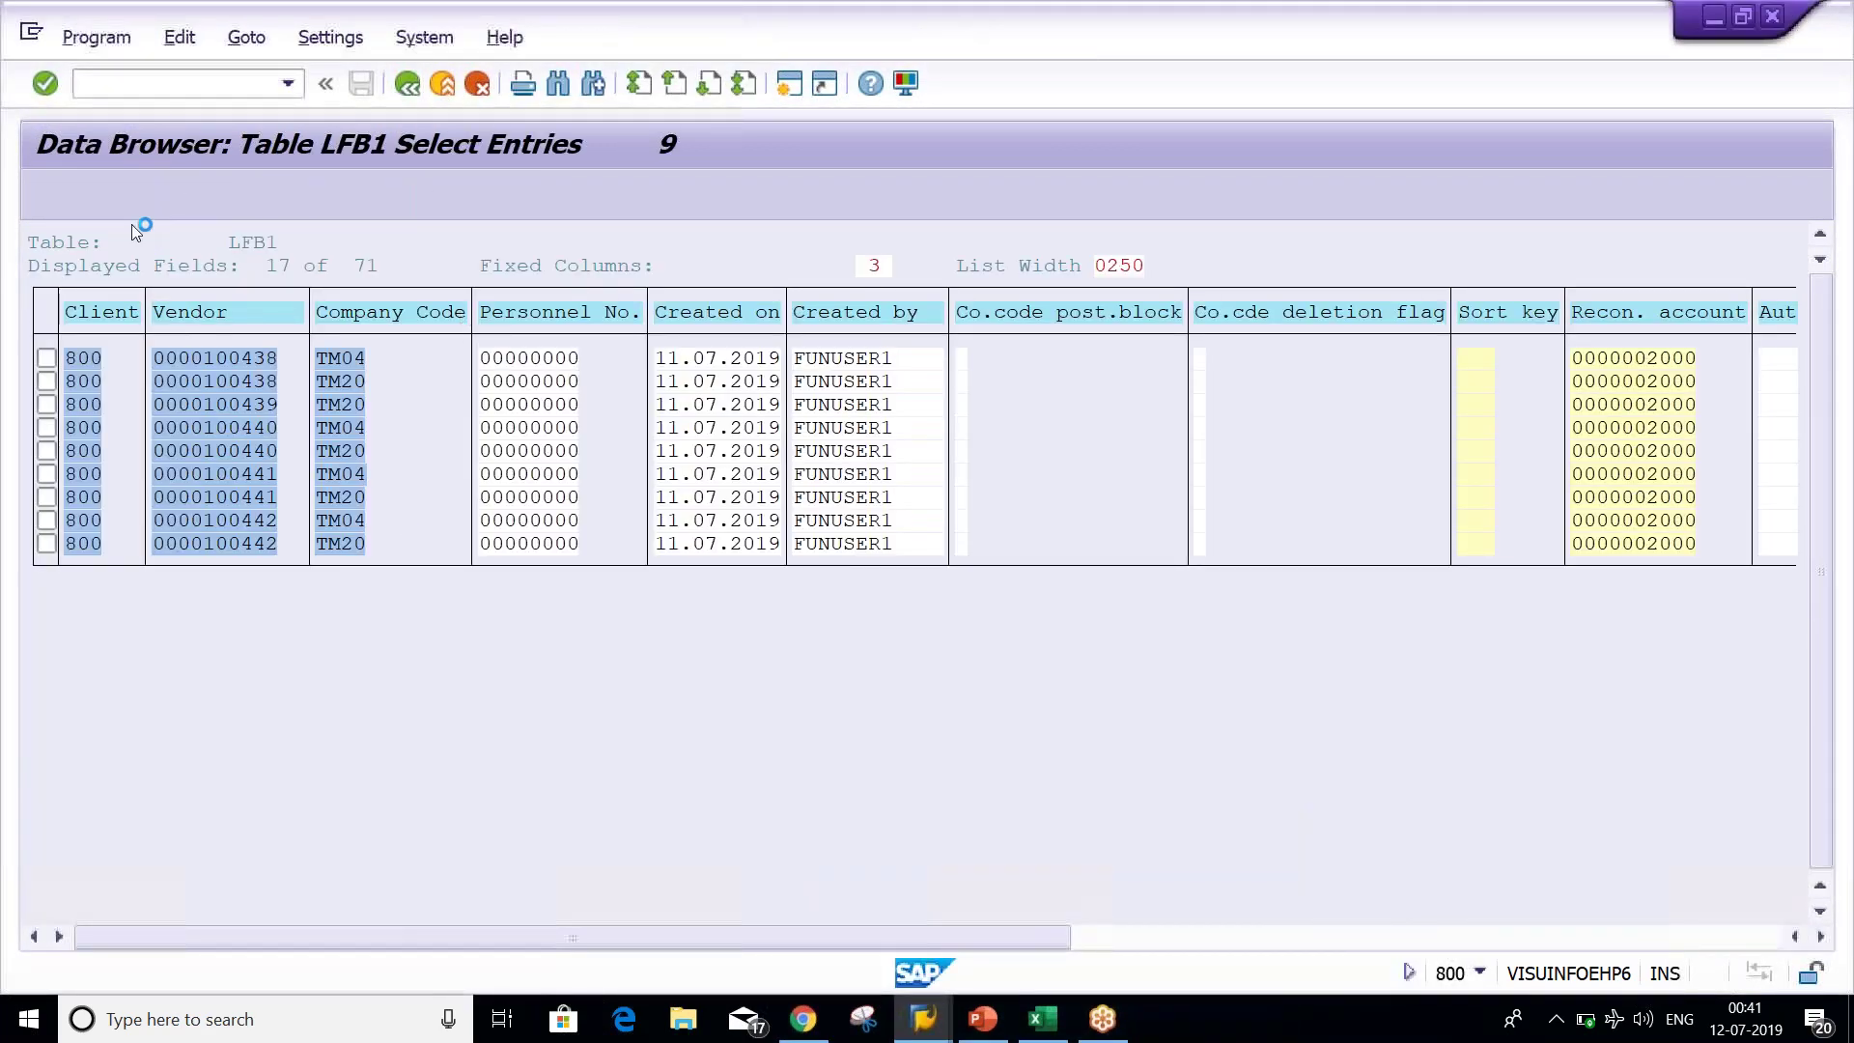
{"action": "left_click", "coordinate": [43, 194]}
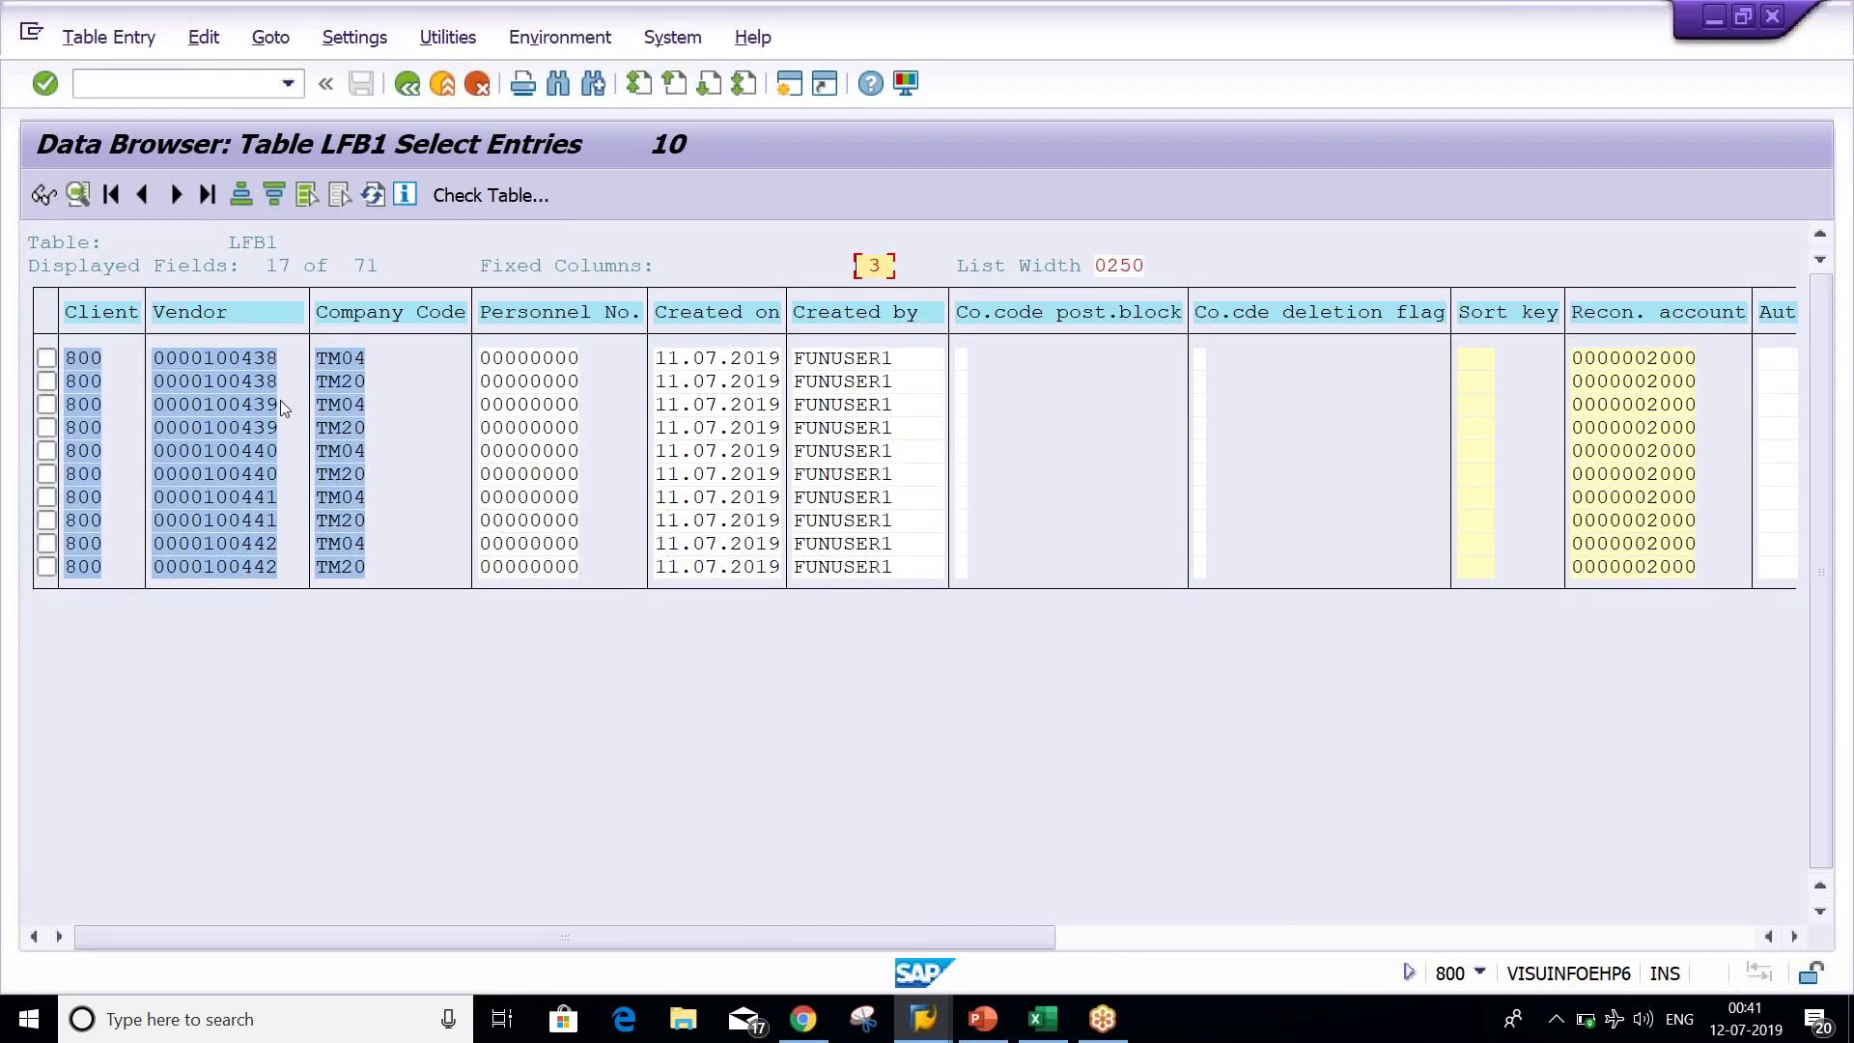
{"action": "left_click", "coordinate": [337, 407]}
{"action": "left_click", "coordinate": [335, 431]}
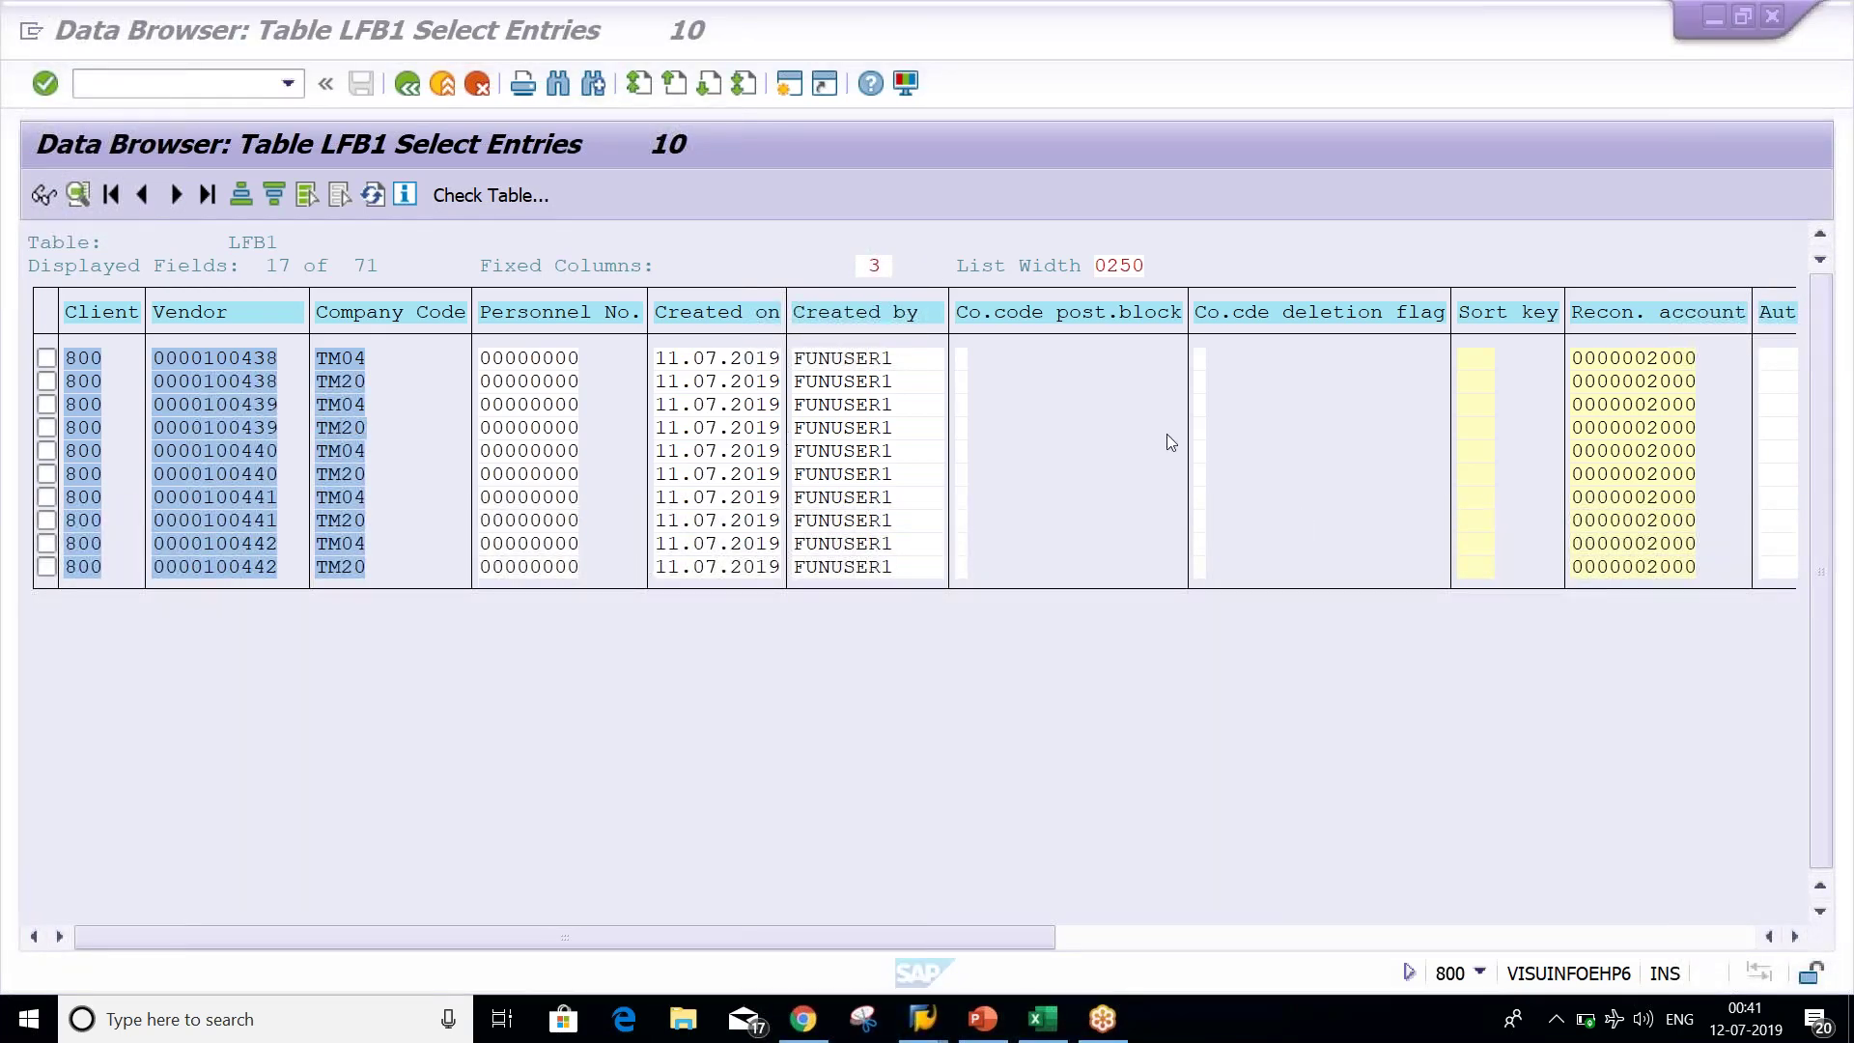
{"action": "left_click", "coordinate": [1668, 382]}
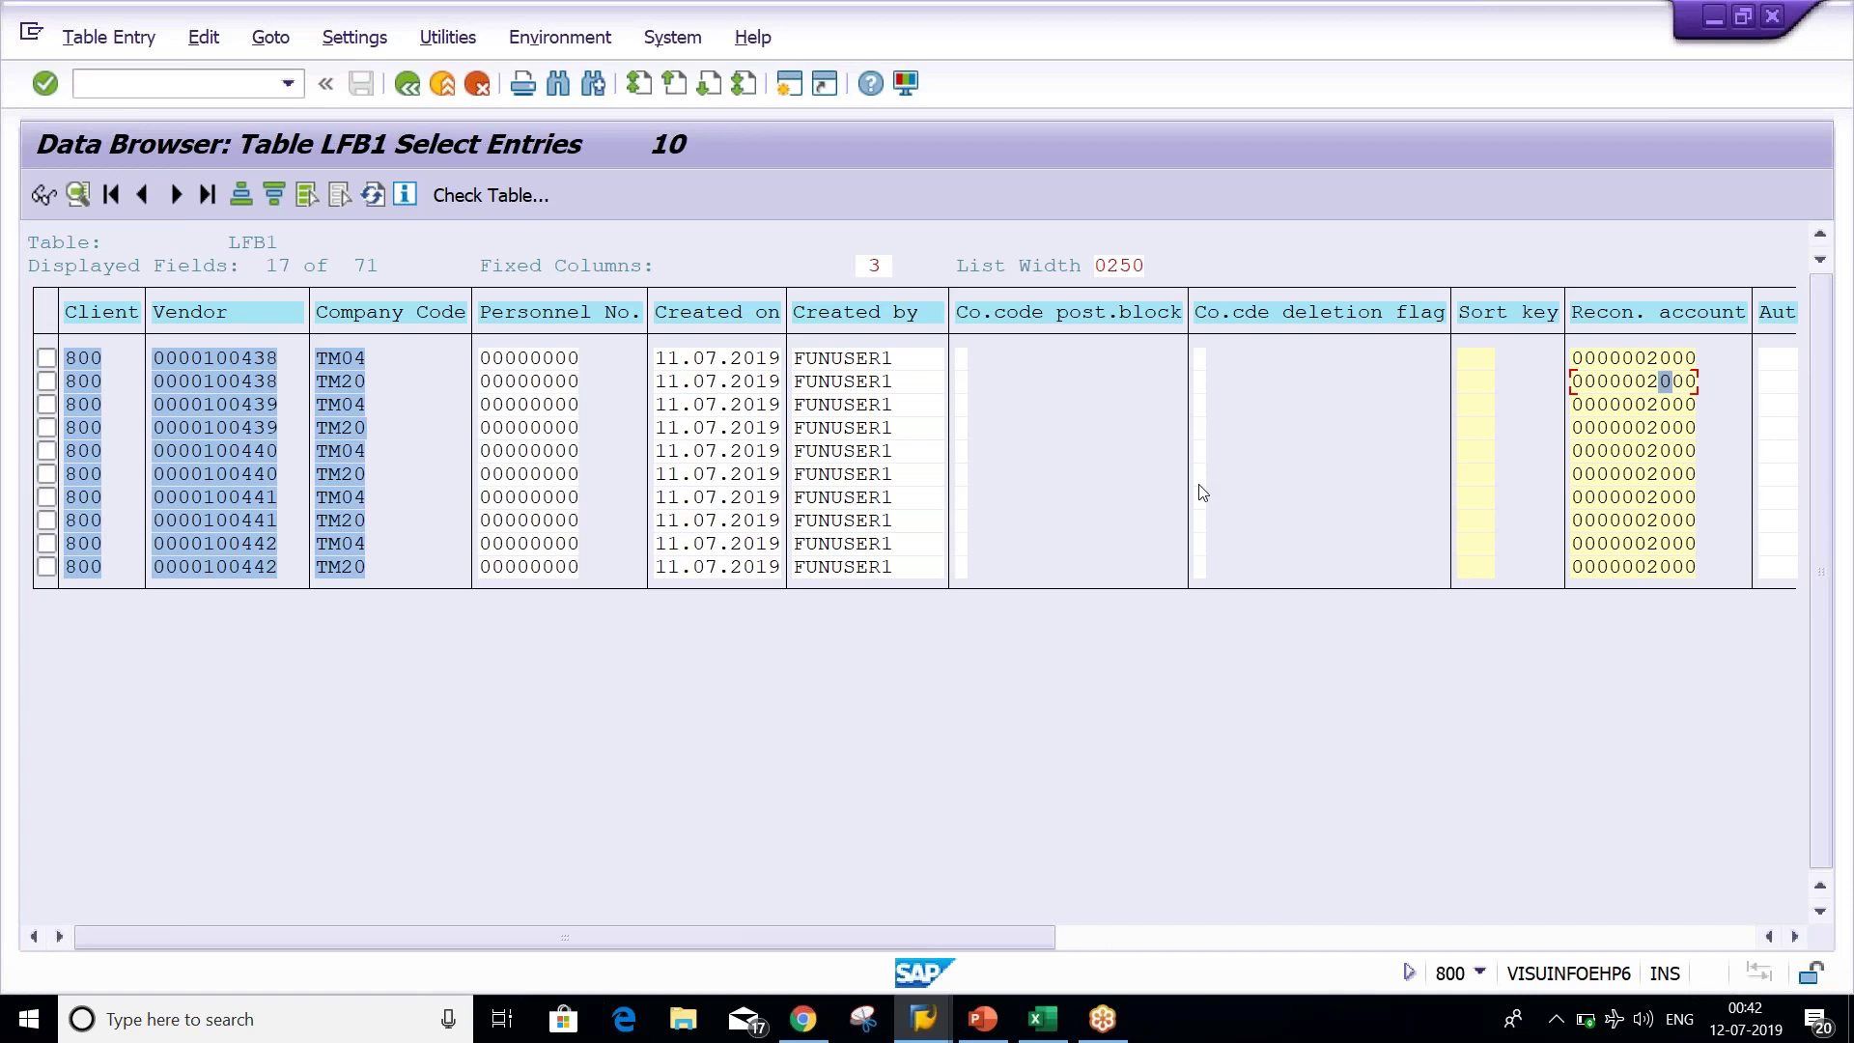
{"action": "left_click", "coordinate": [348, 364]}
Open transaction XK99 in a new session and dismiss the information about selecting tables.
{"action": "left_click", "coordinate": [789, 87]}
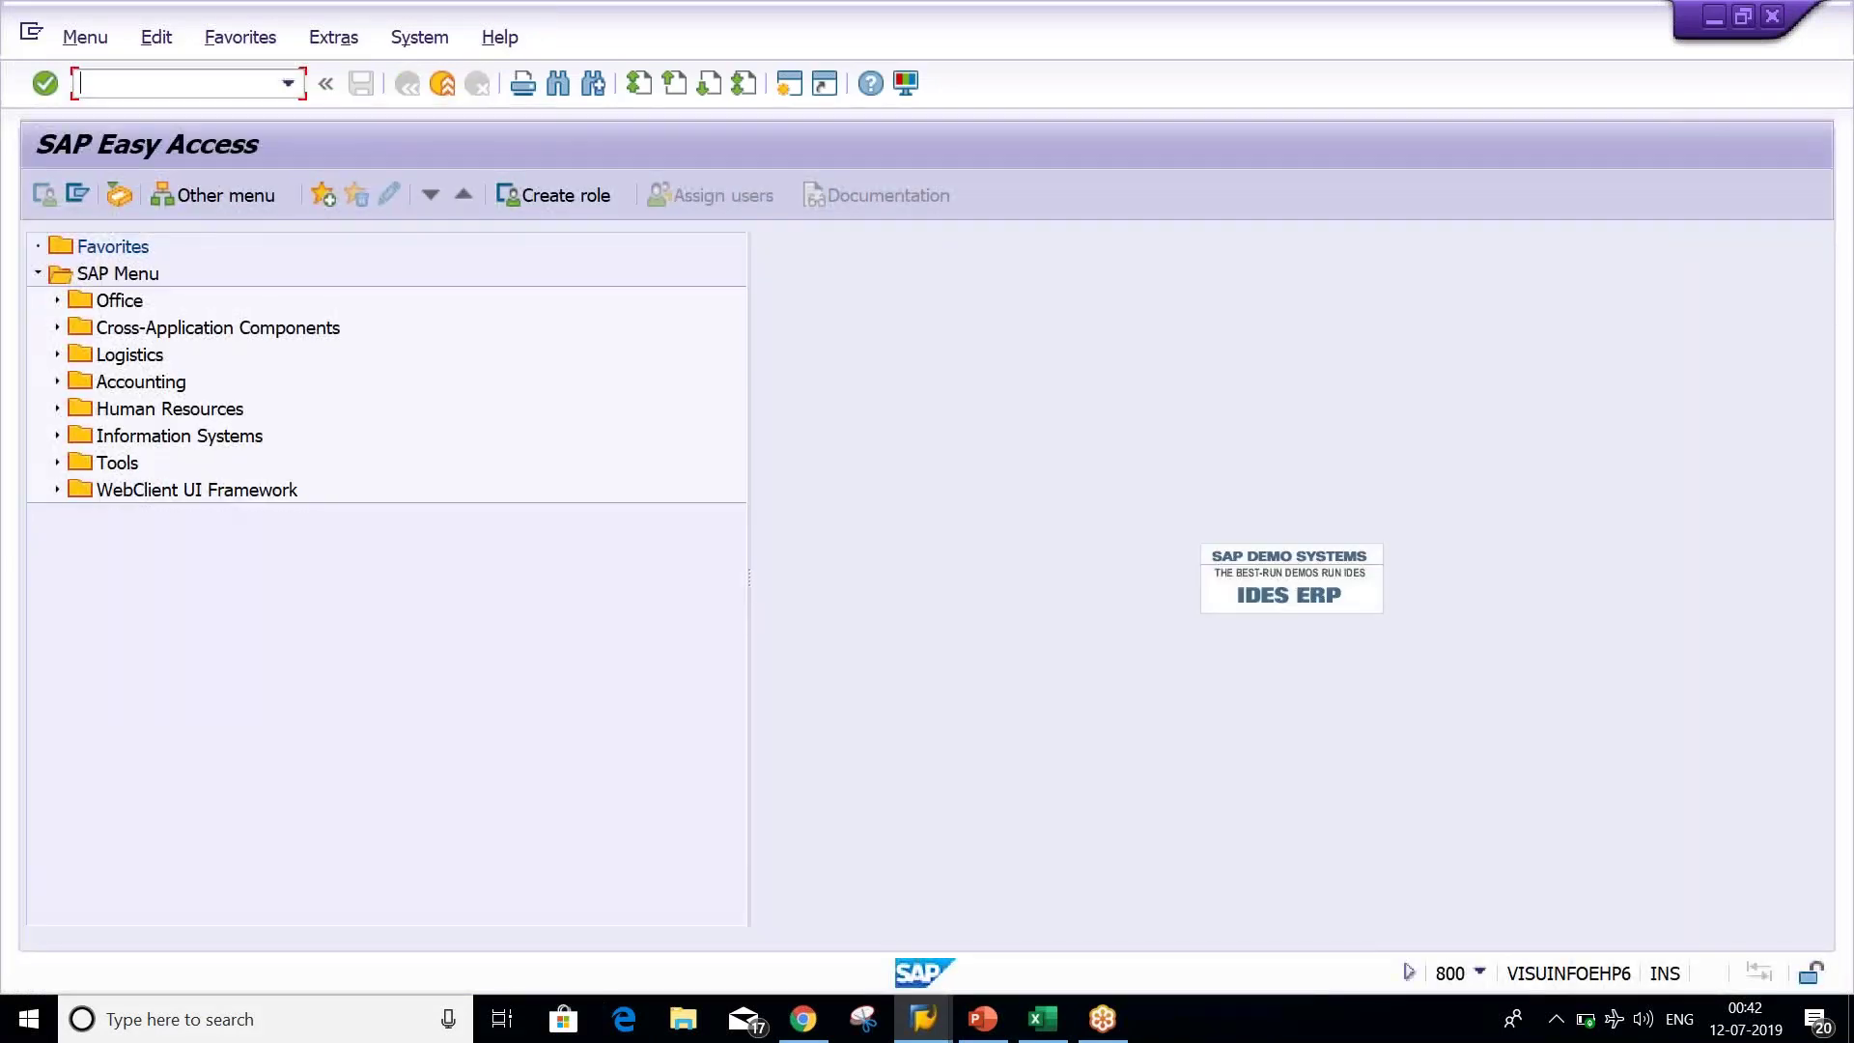
{"action": "type", "text": "XK99"}
{"action": "key", "text": "Return"}
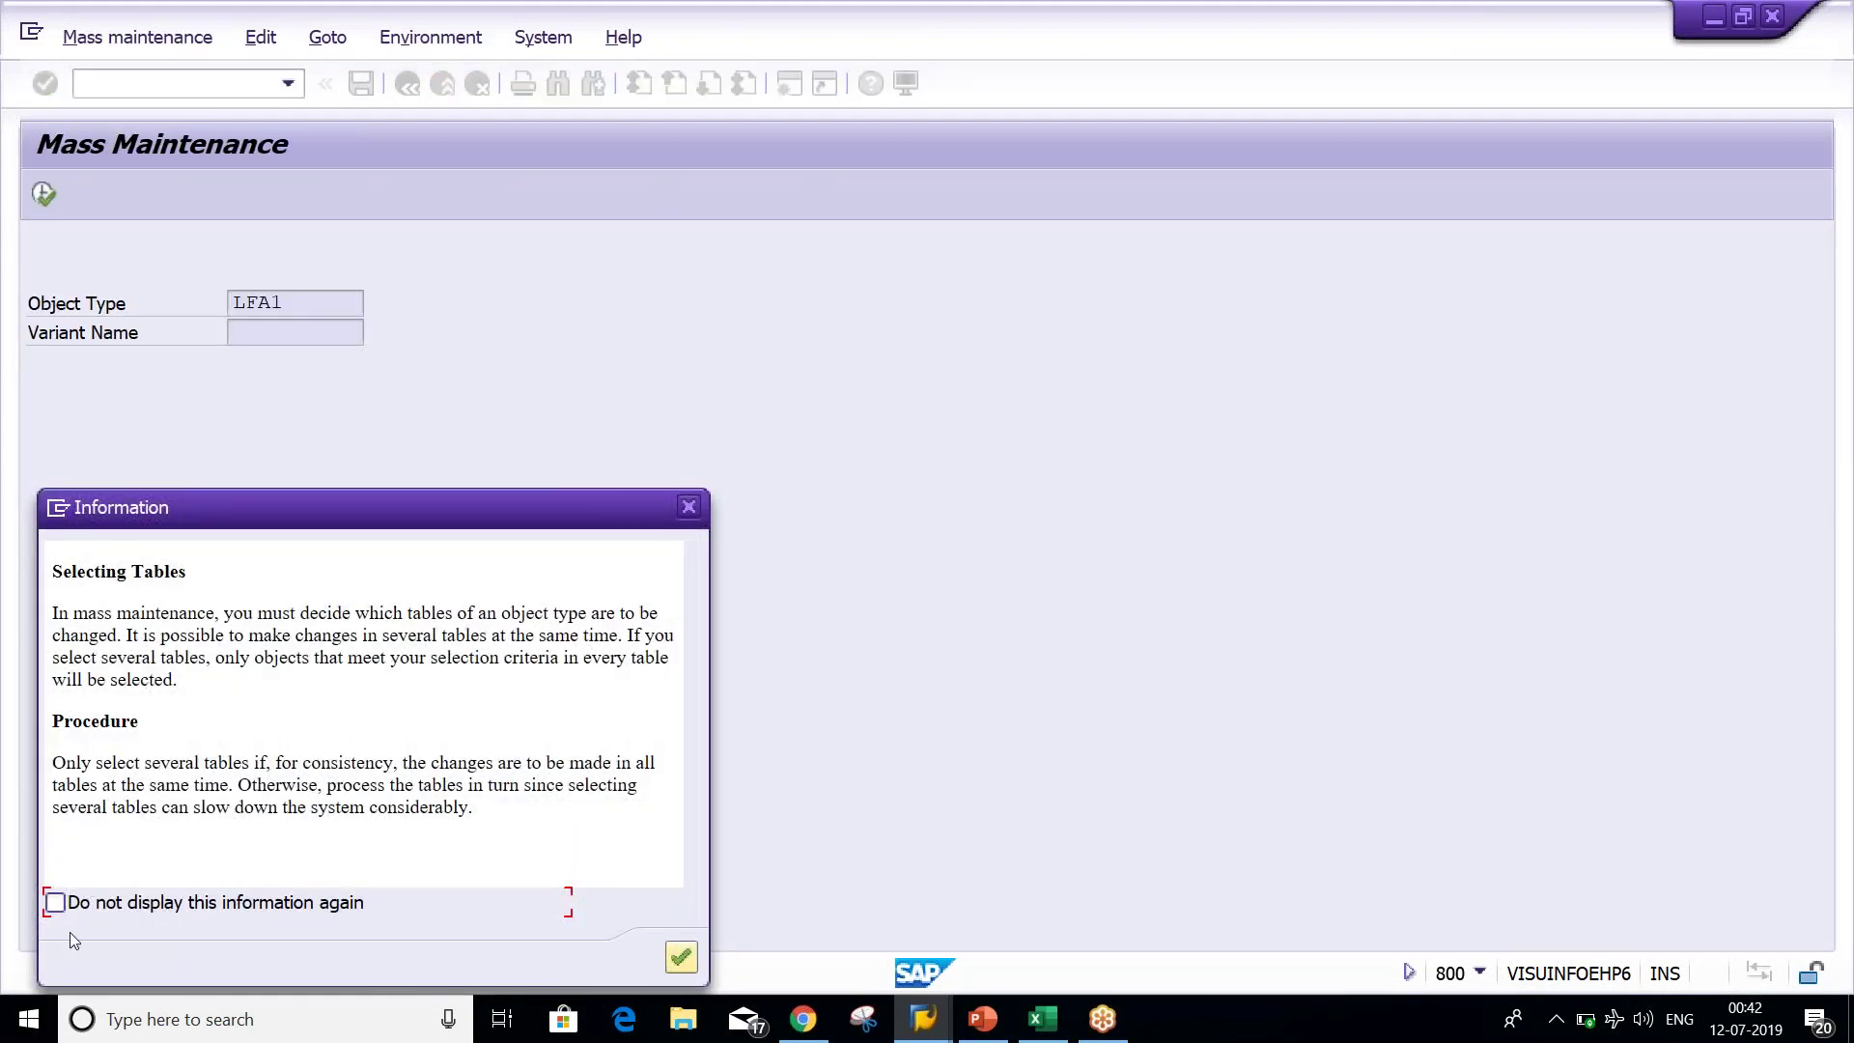
{"action": "key", "text": "Return"}
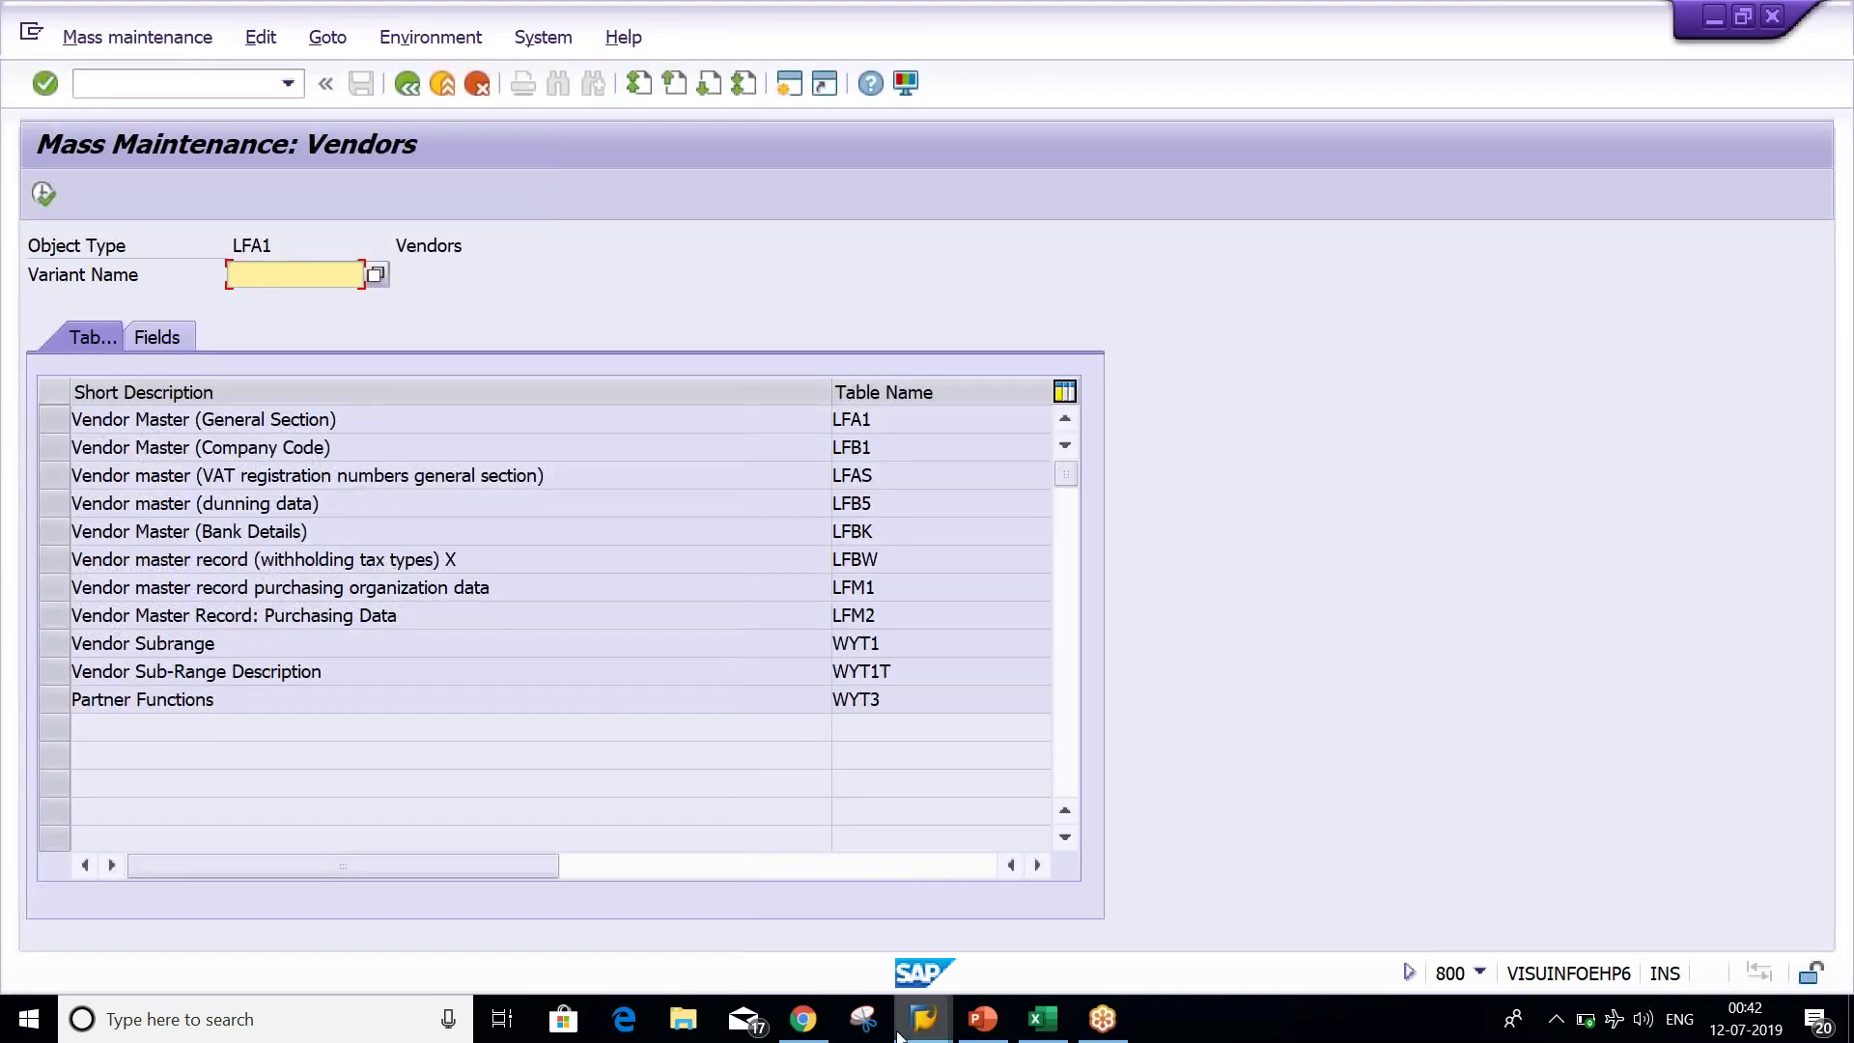
Switch to the vendor display session and return from the address data to its initial screen.
{"action": "mouse_move", "coordinate": [925, 1028]}
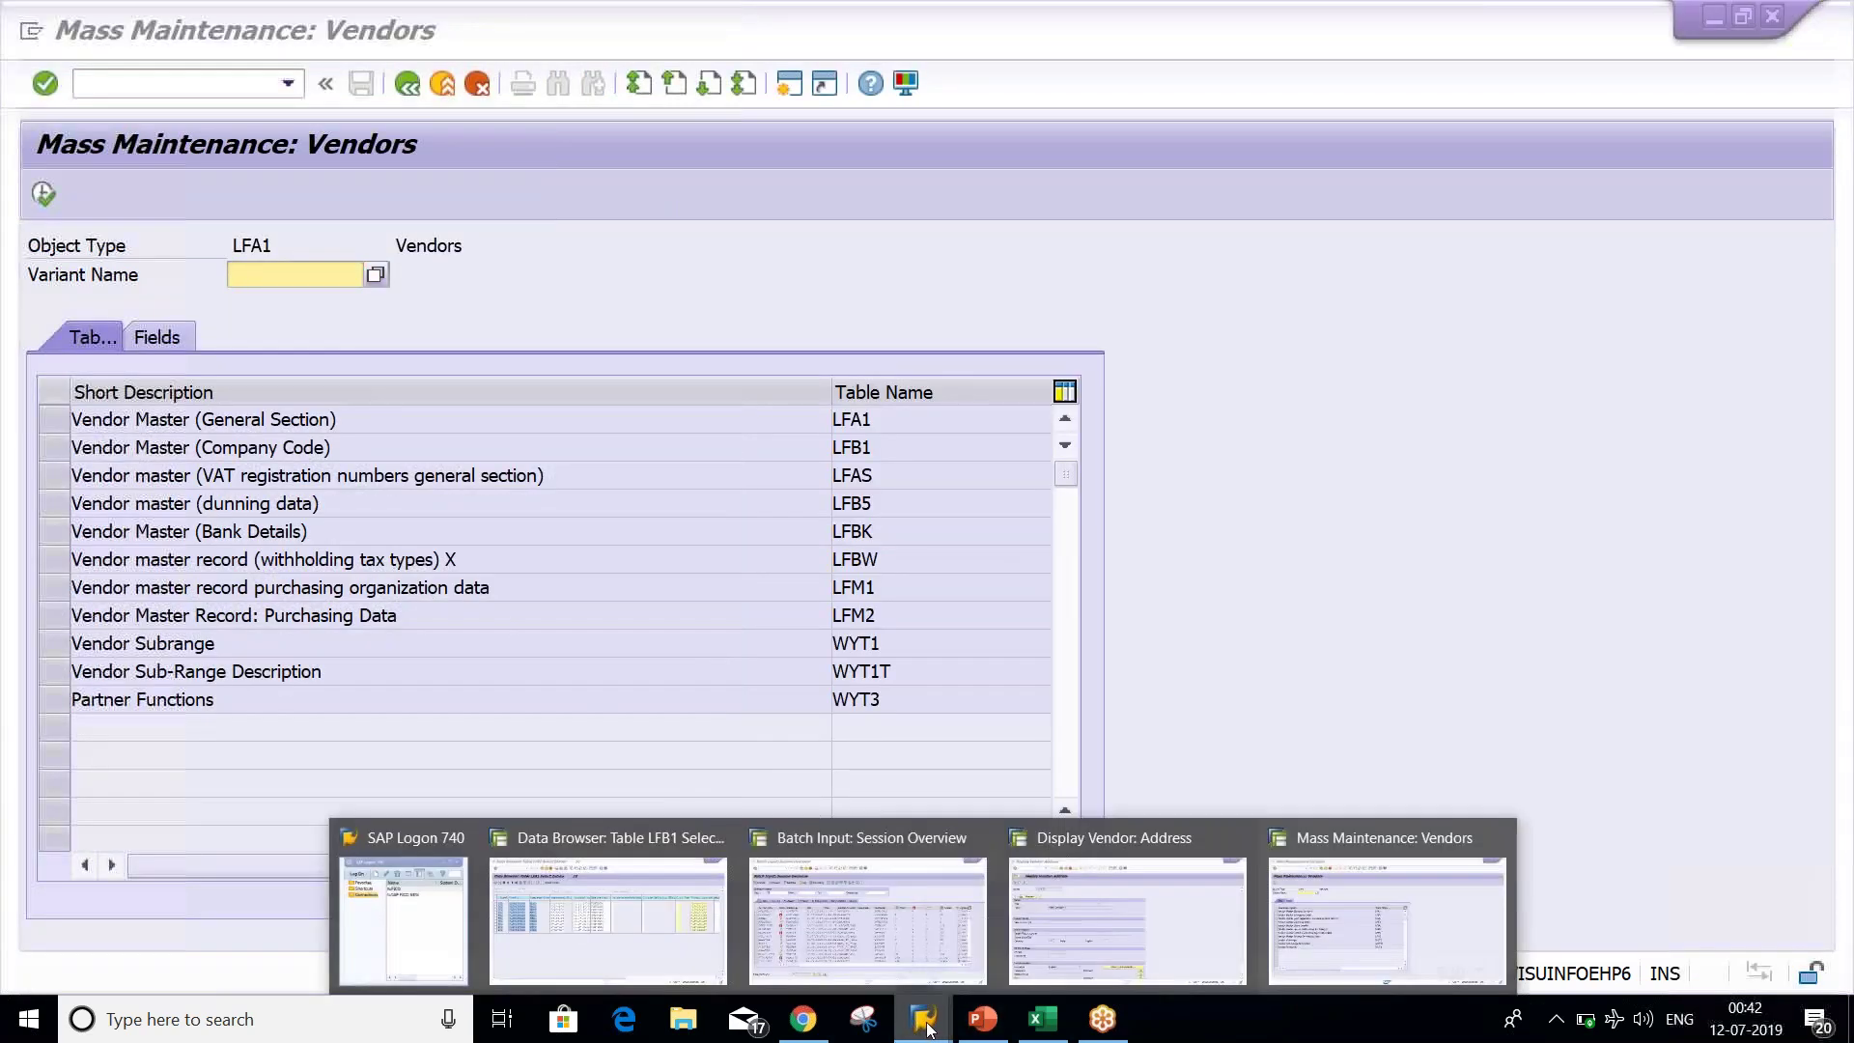
{"action": "left_click", "coordinate": [1039, 934]}
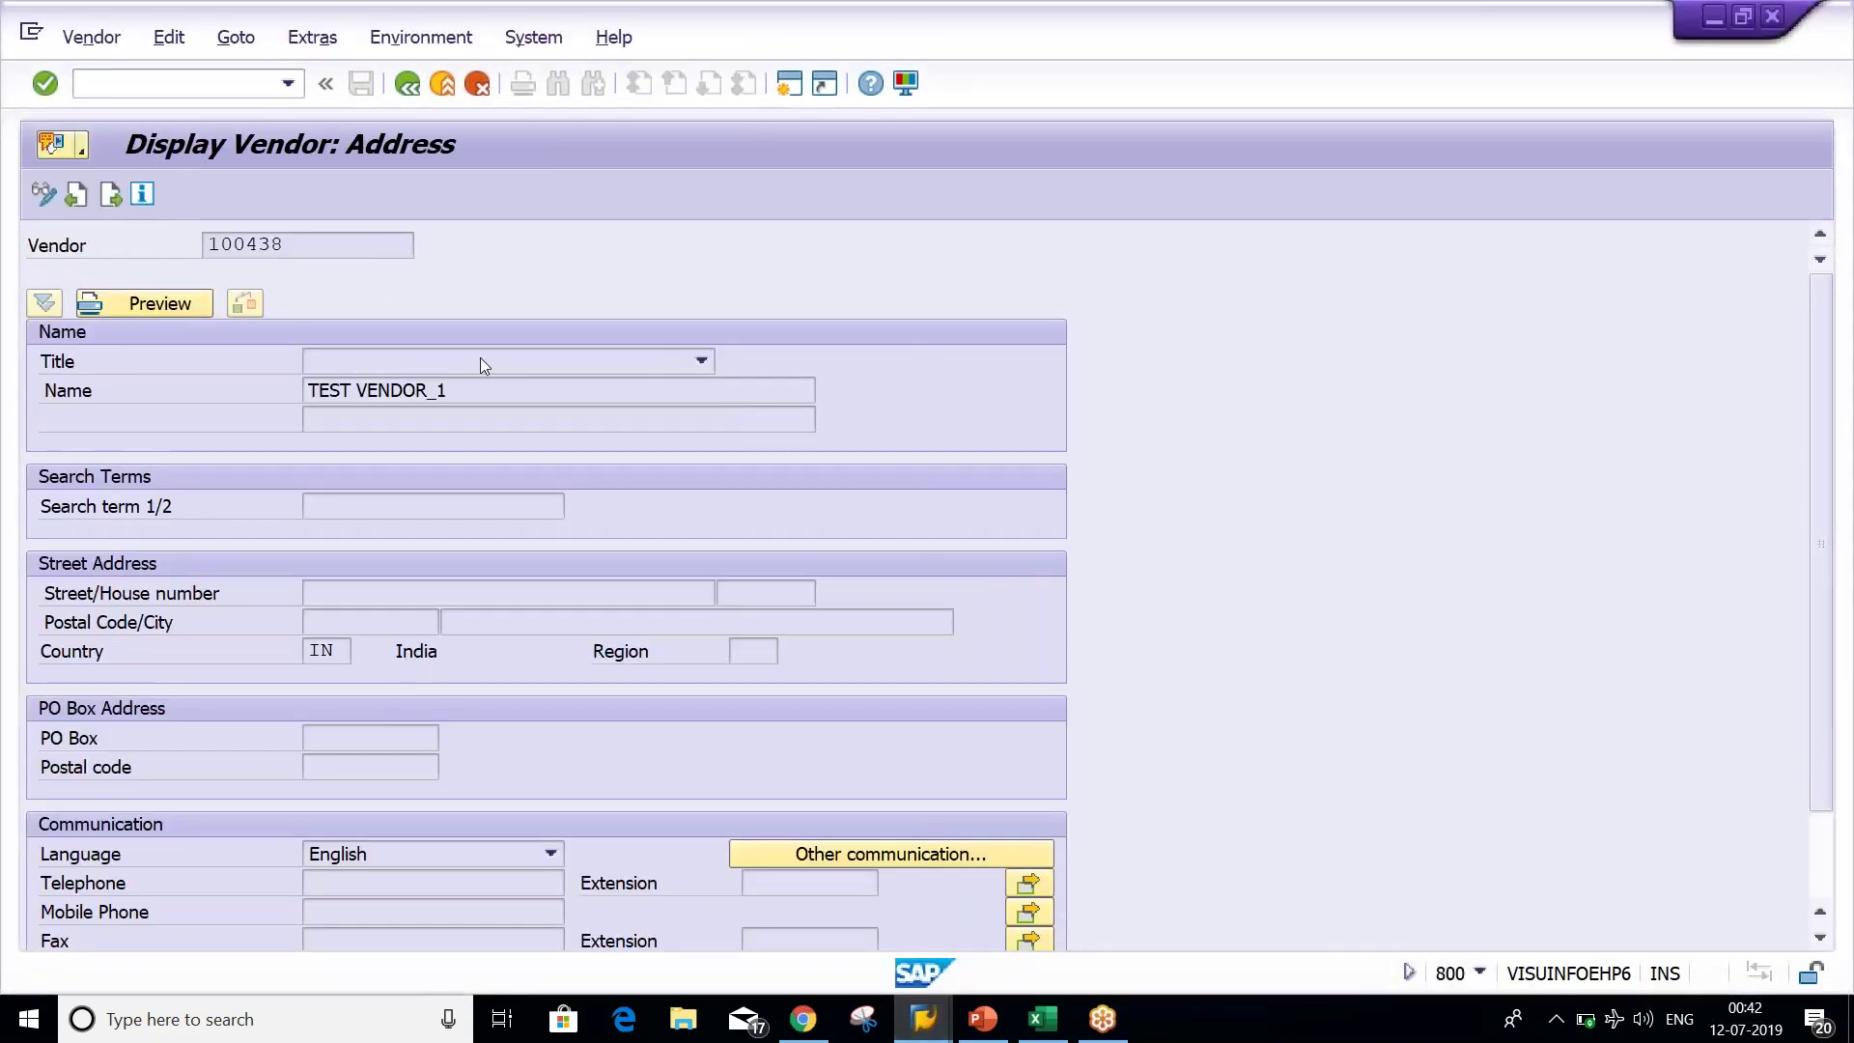
{"action": "left_click", "coordinate": [409, 87]}
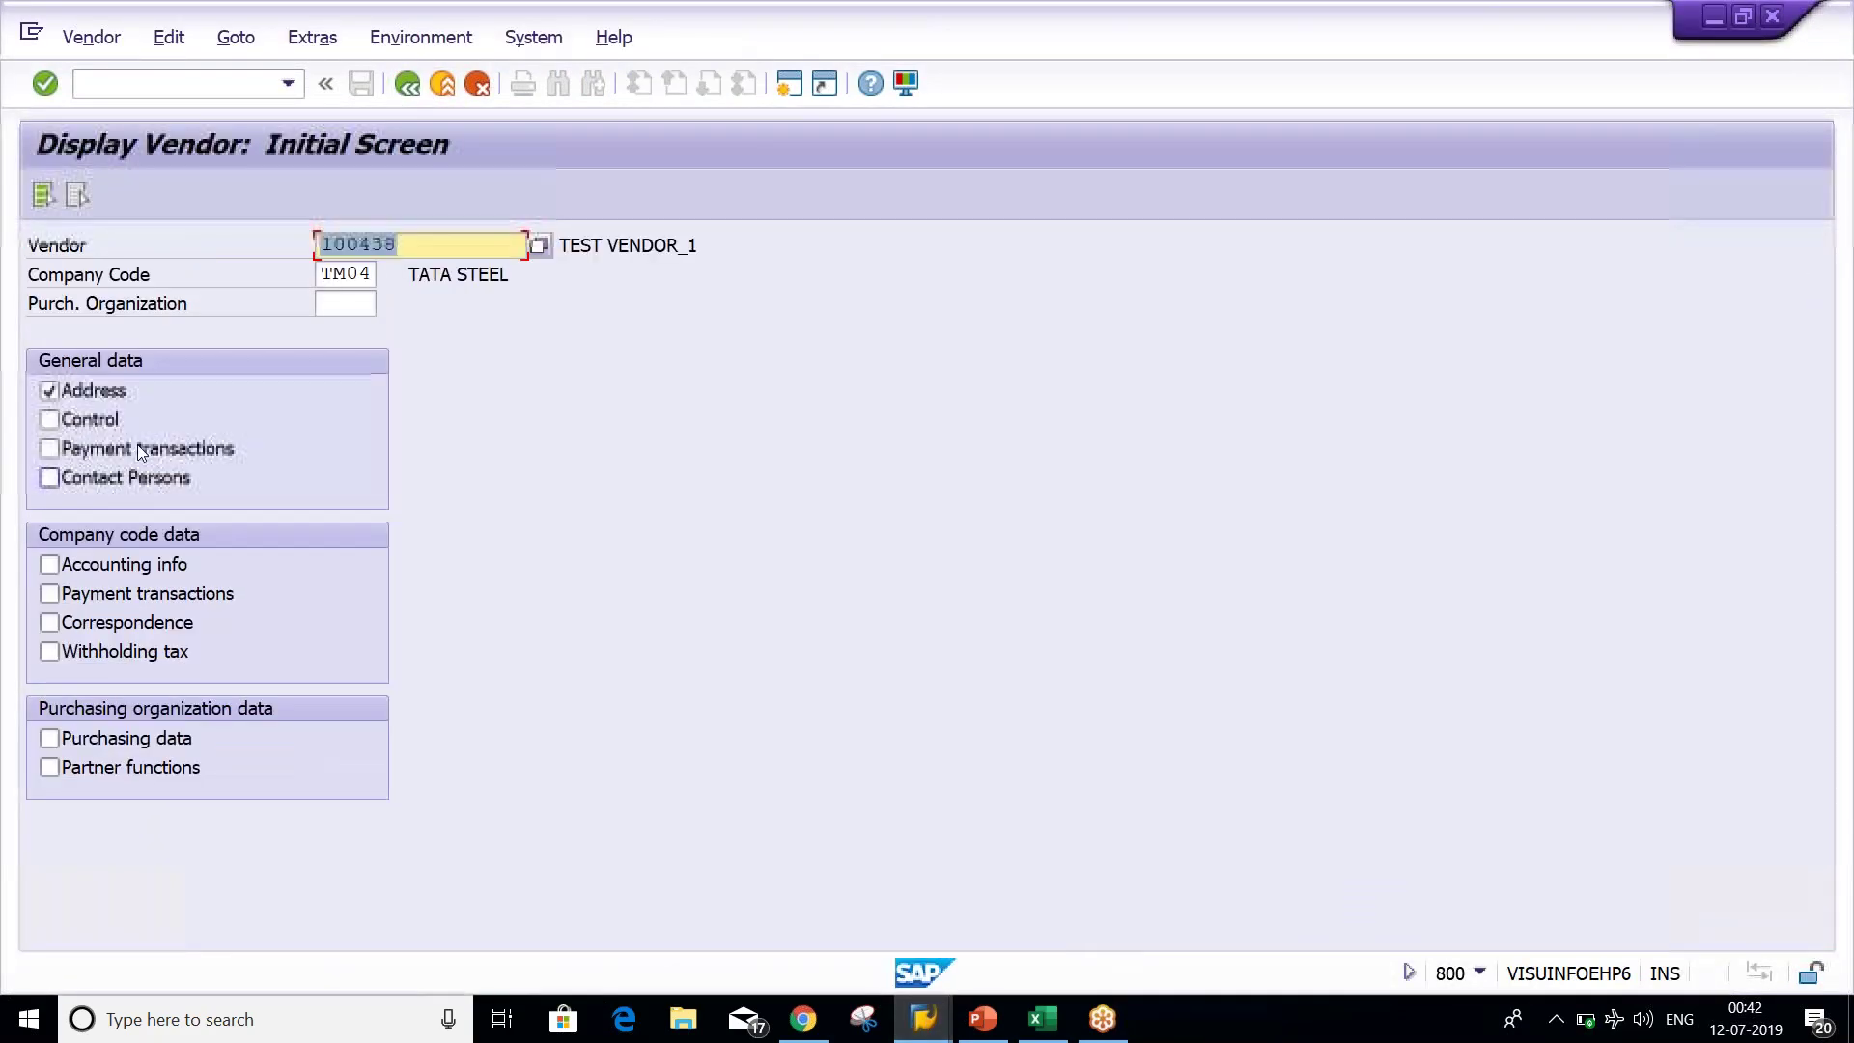
Select the Accounting info view instead of Address for the displayed vendor and switch to the mass maintenance session.
{"action": "left_click", "coordinate": [91, 392]}
{"action": "left_click", "coordinate": [108, 565]}
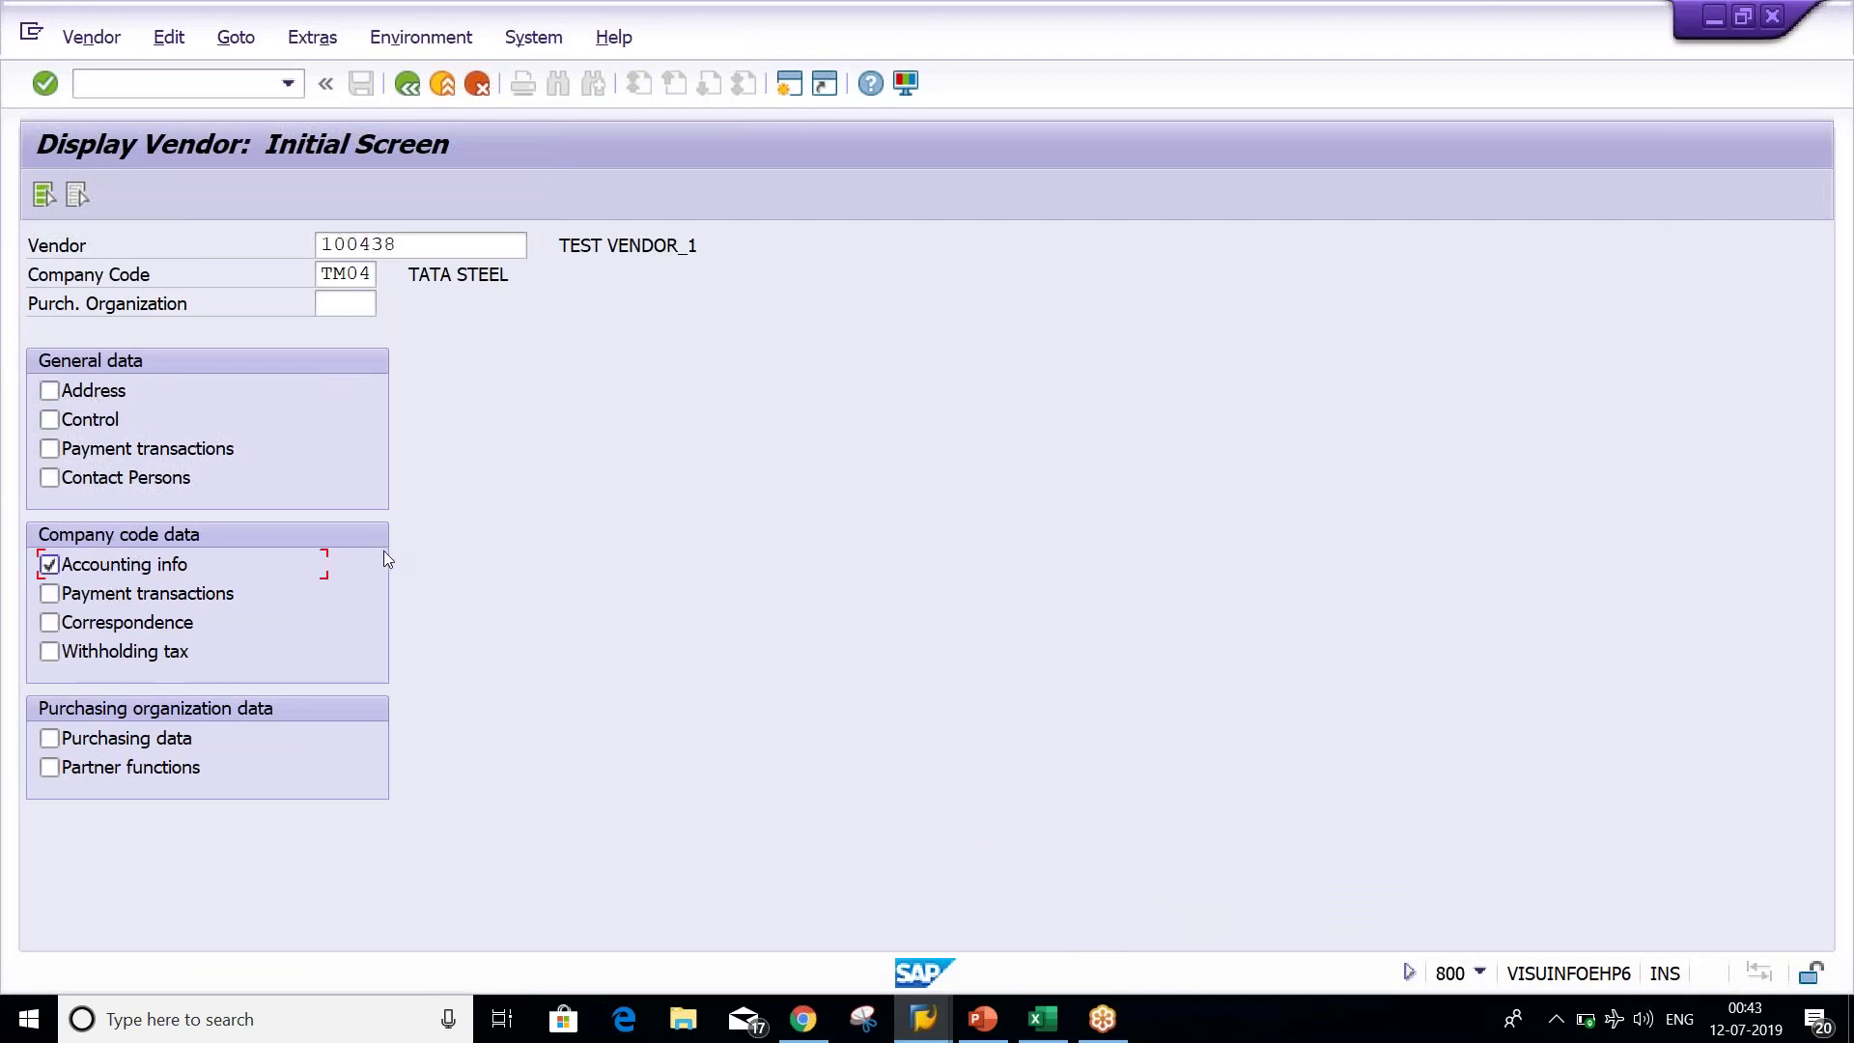
{"action": "key", "text": "alt+Tab"}
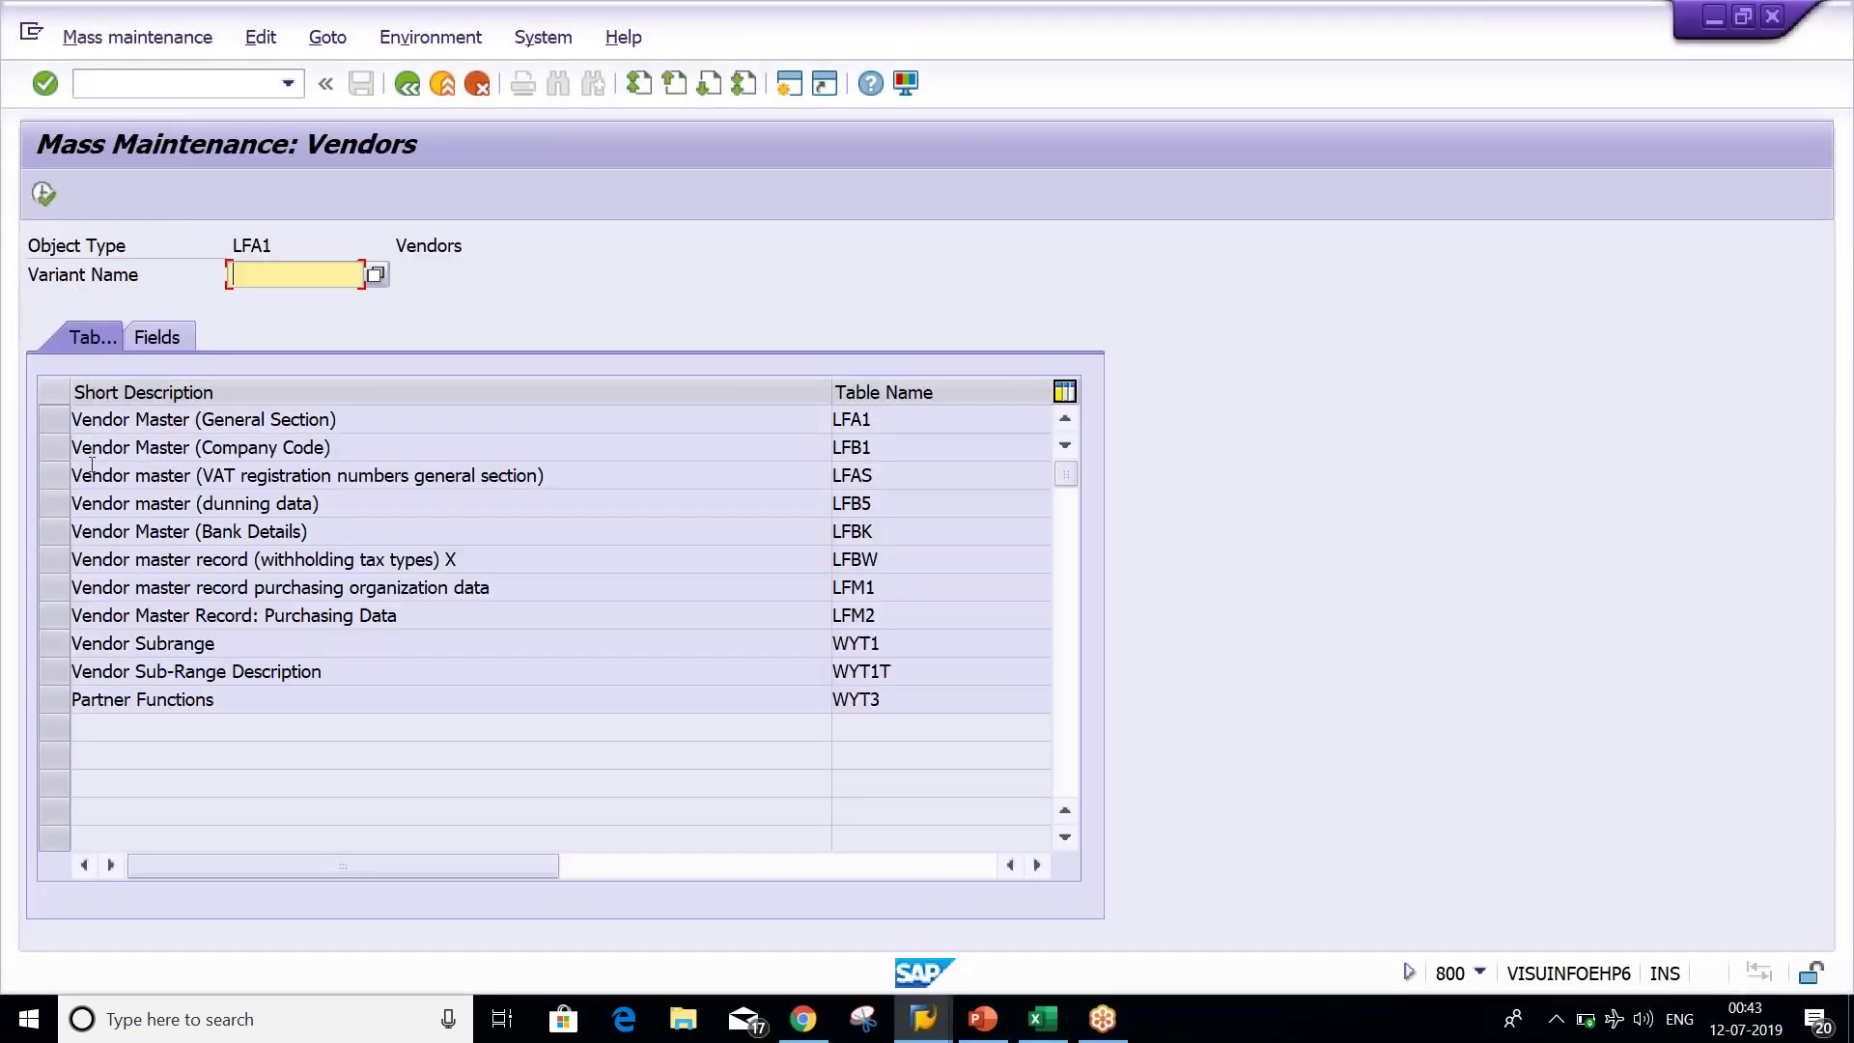
Start mass maintenance for the Vendor Master (Company Code) table LFB1 and accept the warning about simultaneous changes.
{"action": "left_click", "coordinate": [53, 449]}
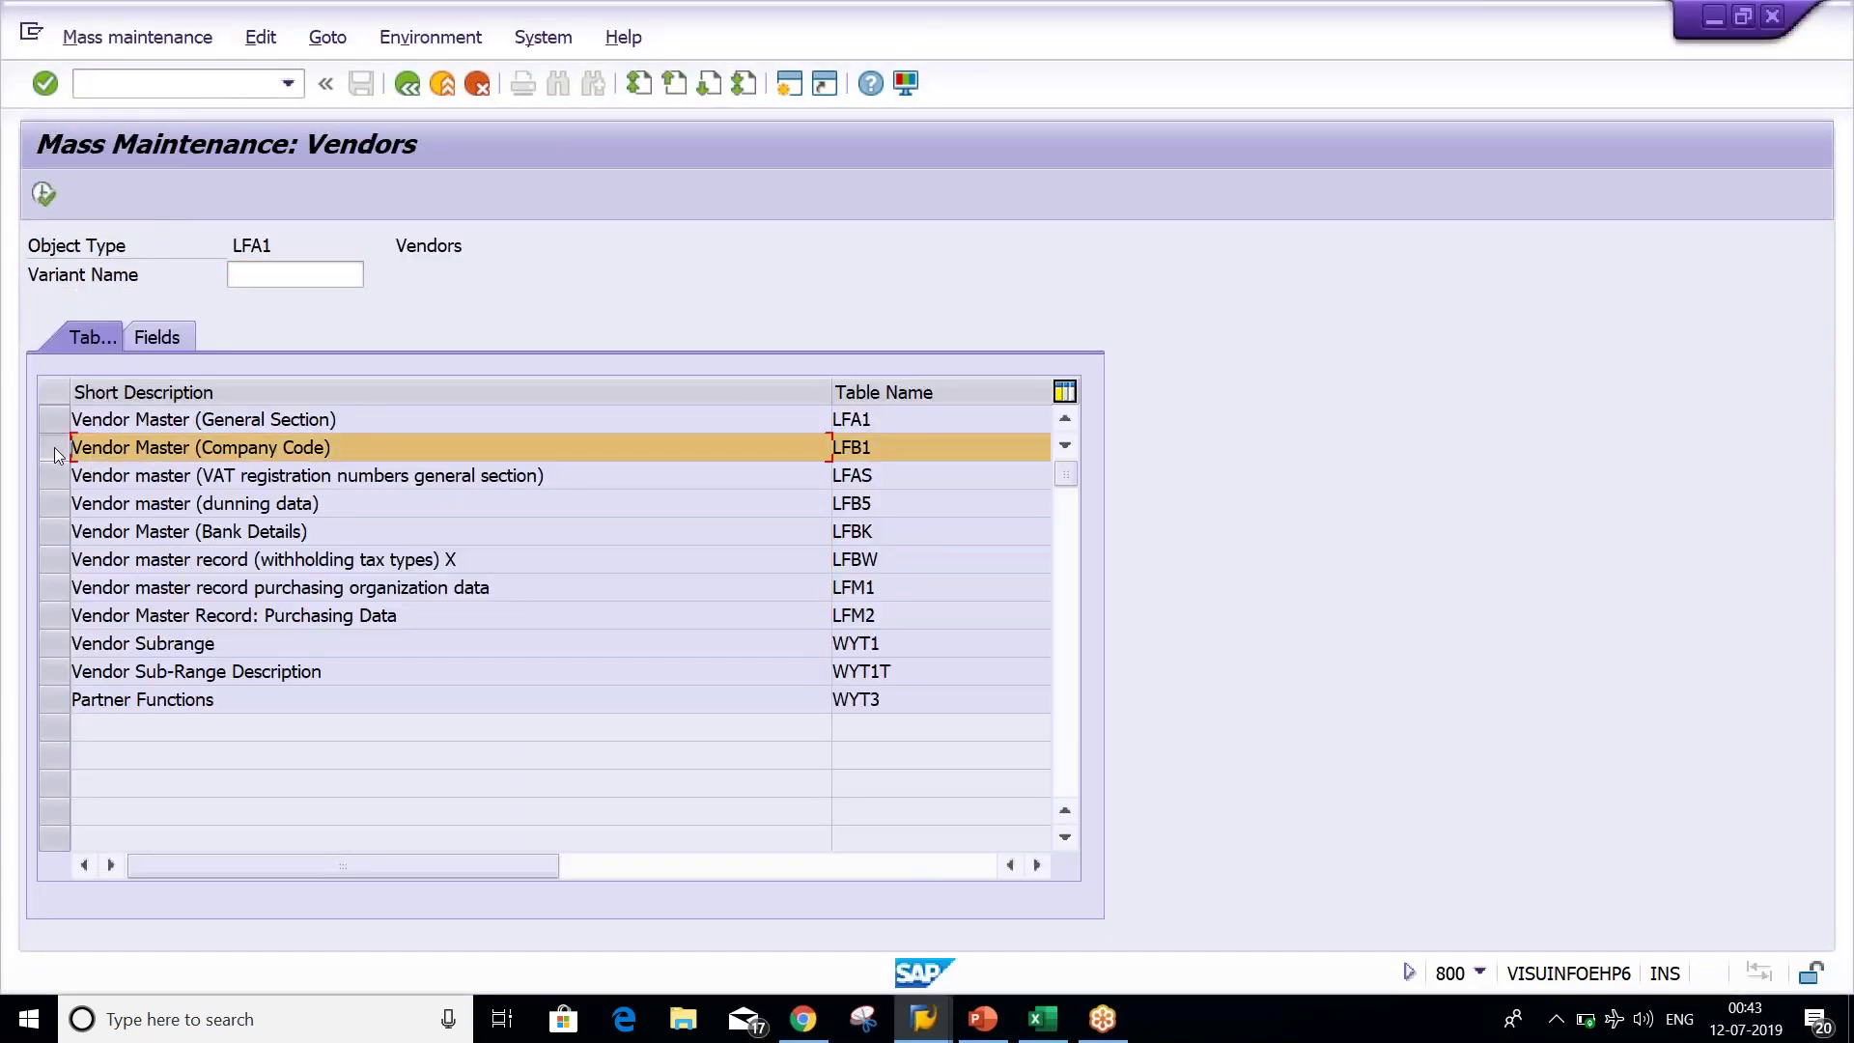
{"action": "left_click", "coordinate": [43, 194]}
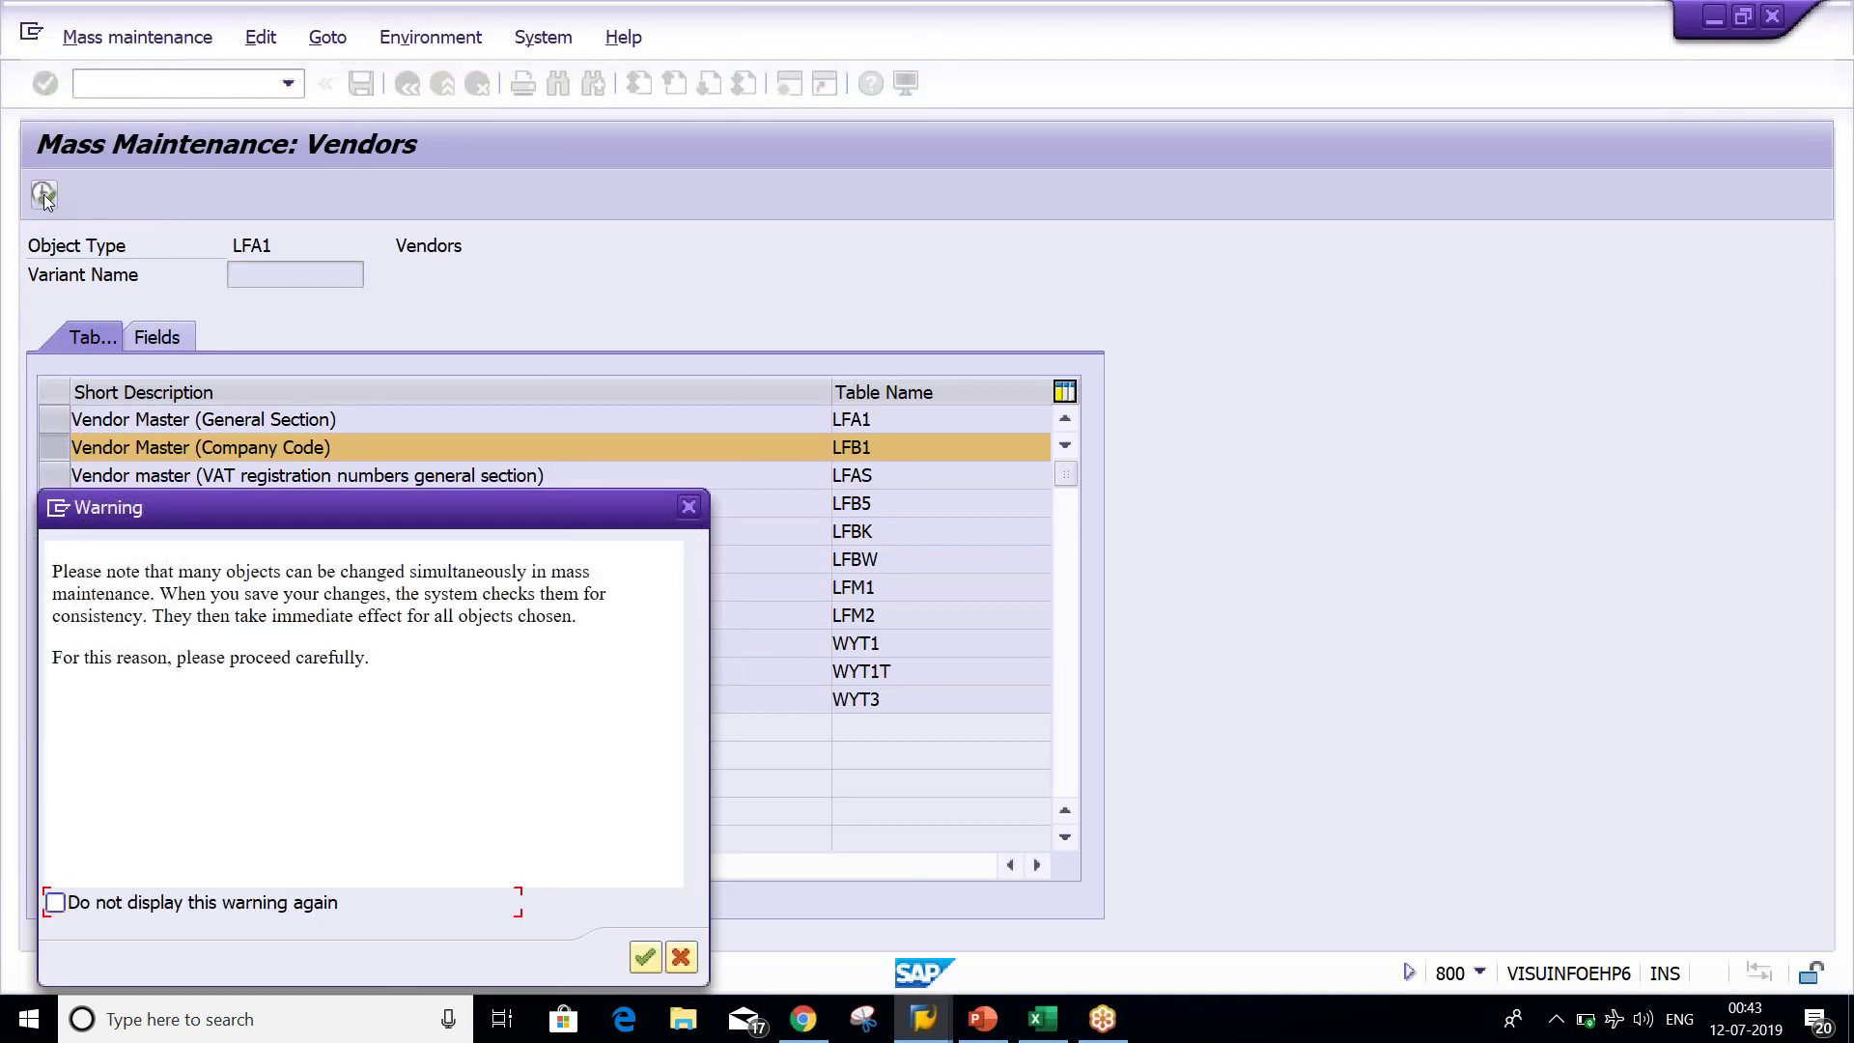
{"action": "key", "text": "Return"}
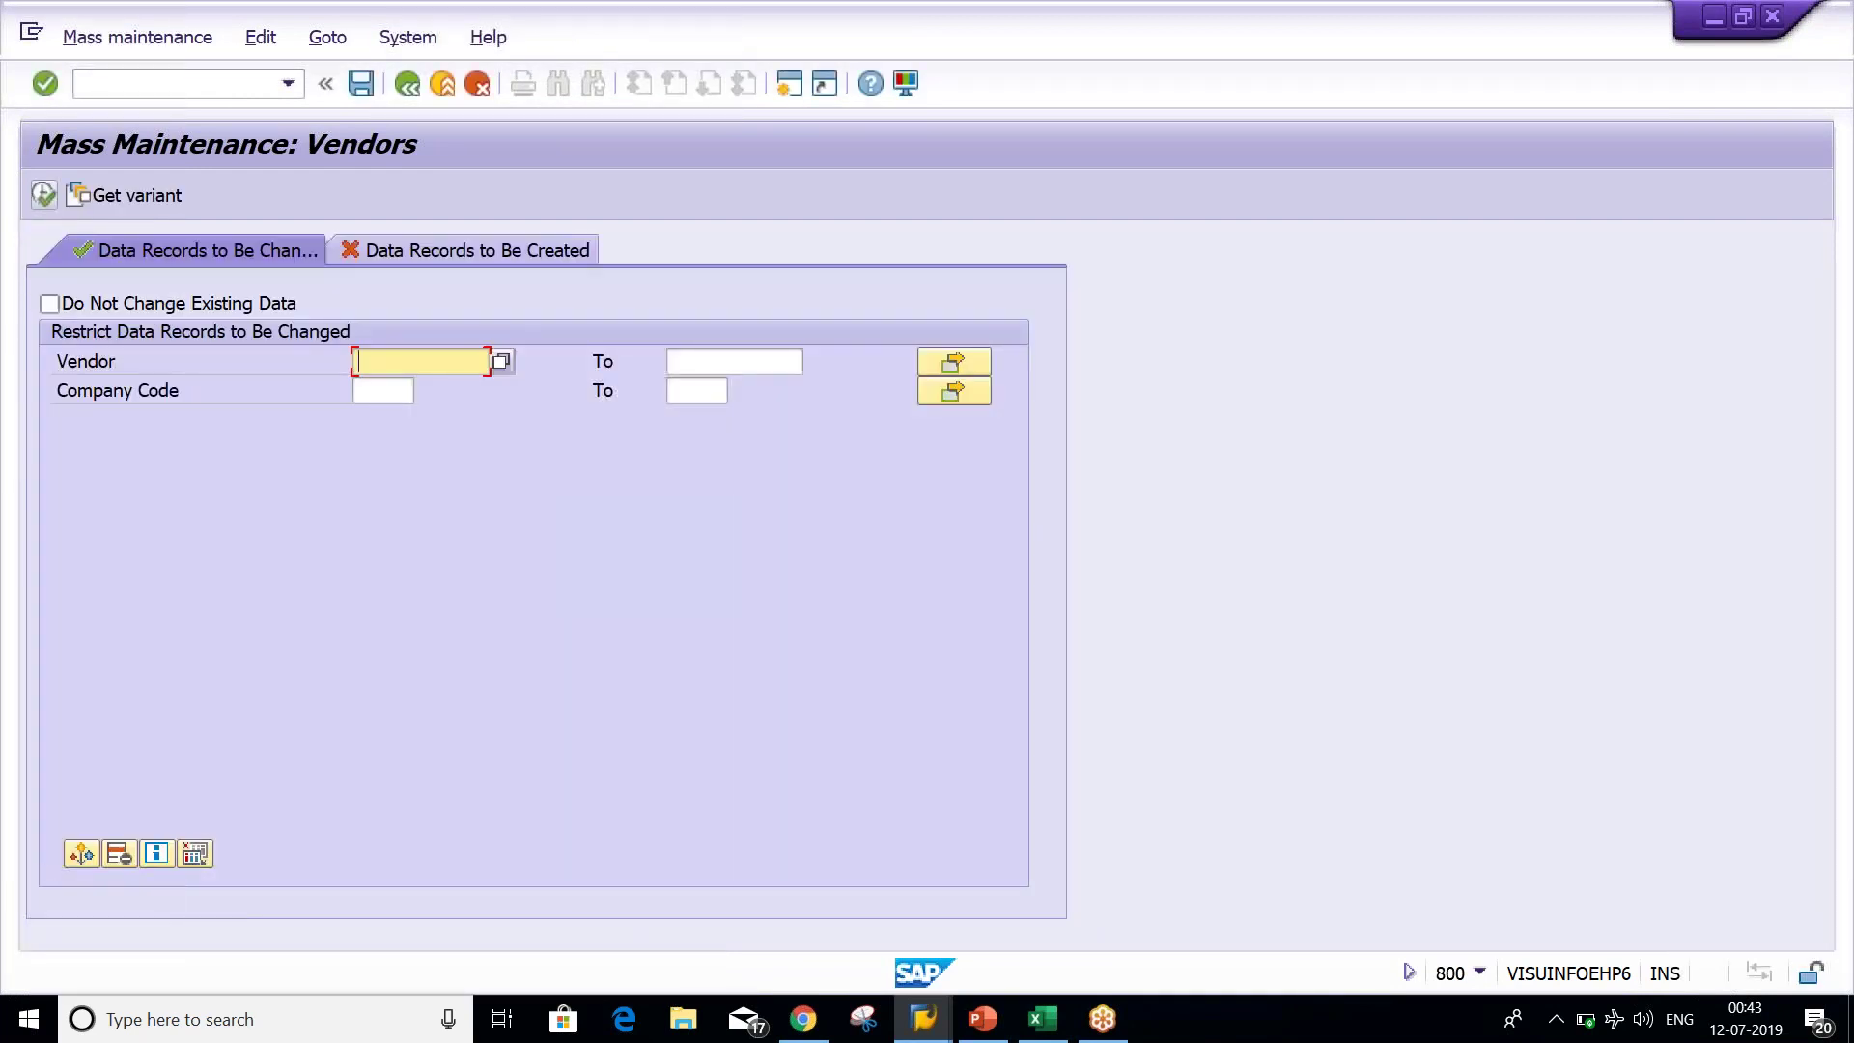
Copy the five vendor numbers from A2:A6 of Sheet4 in Excel into the mass maintenance vendor multiple selection and apply it.
{"action": "left_click", "coordinate": [1046, 1022]}
{"action": "left_click_drag", "start_coordinate": [77, 298], "coordinate": [77, 391]}
{"action": "key", "text": "ctrl+c"}
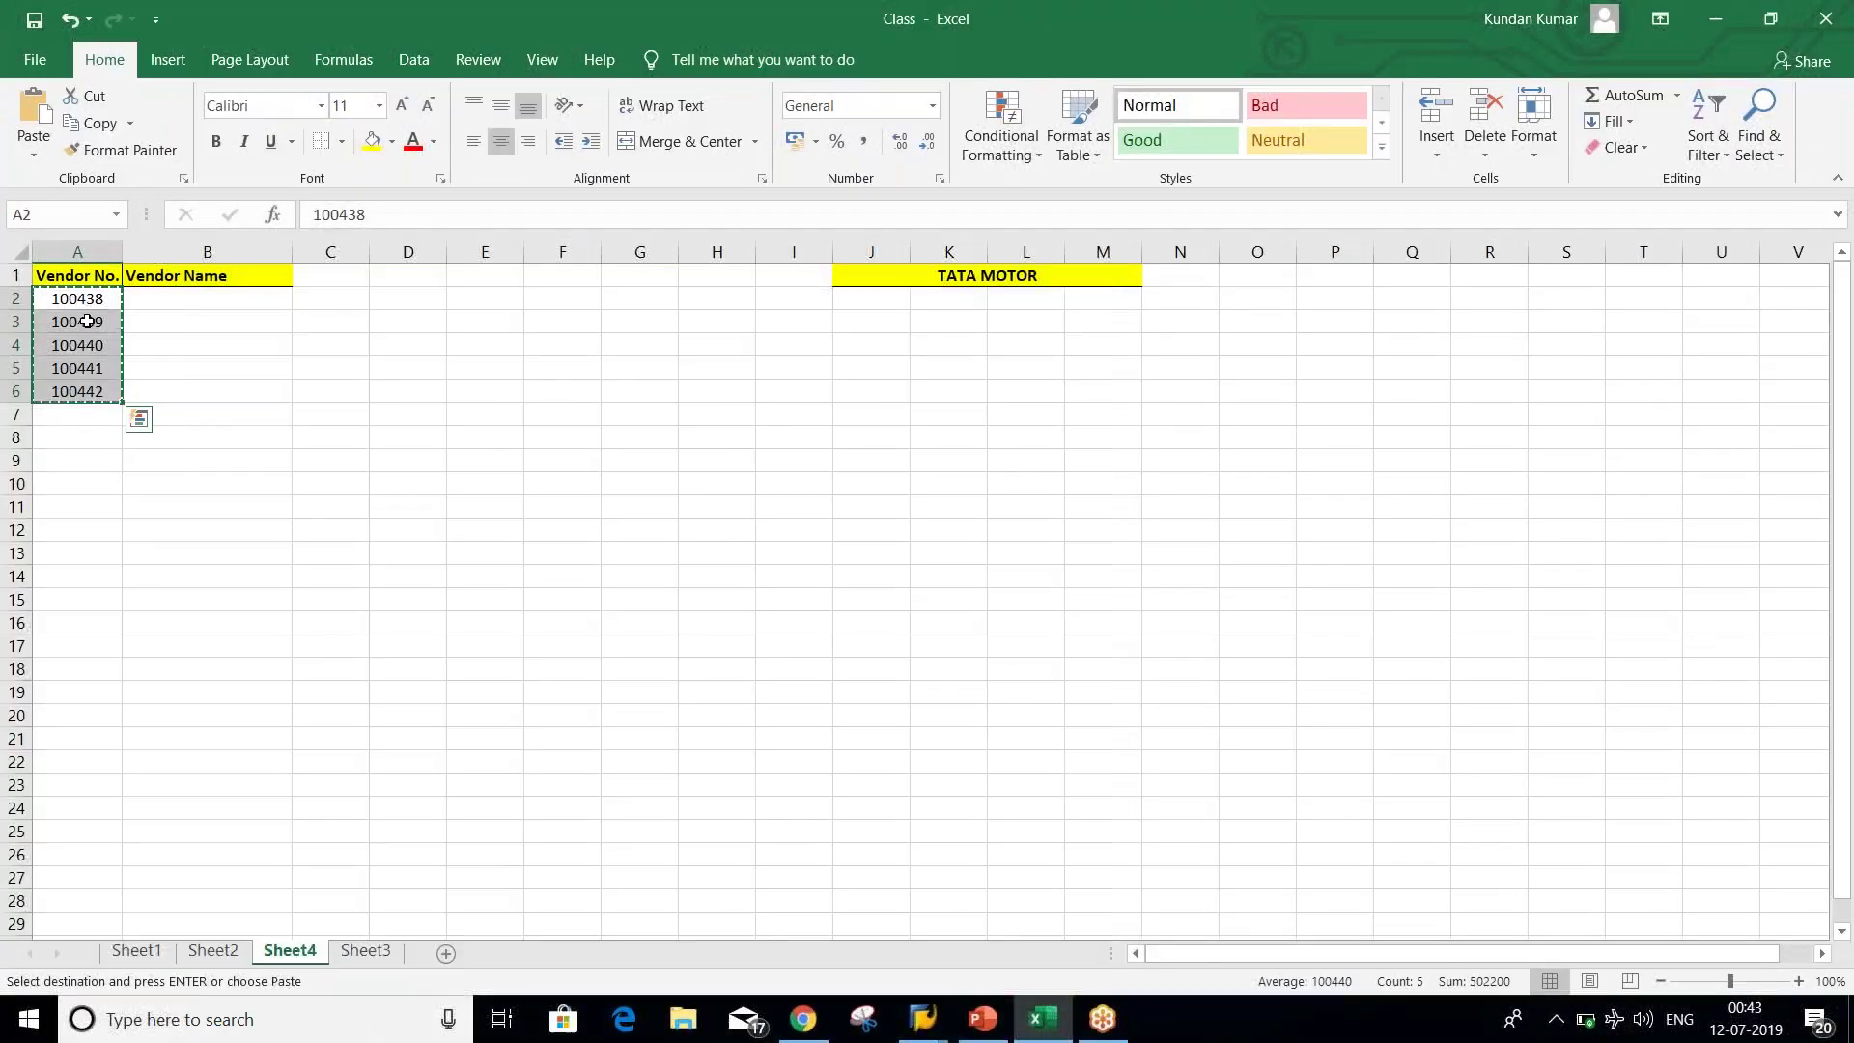
{"action": "key", "text": "alt+Tab"}
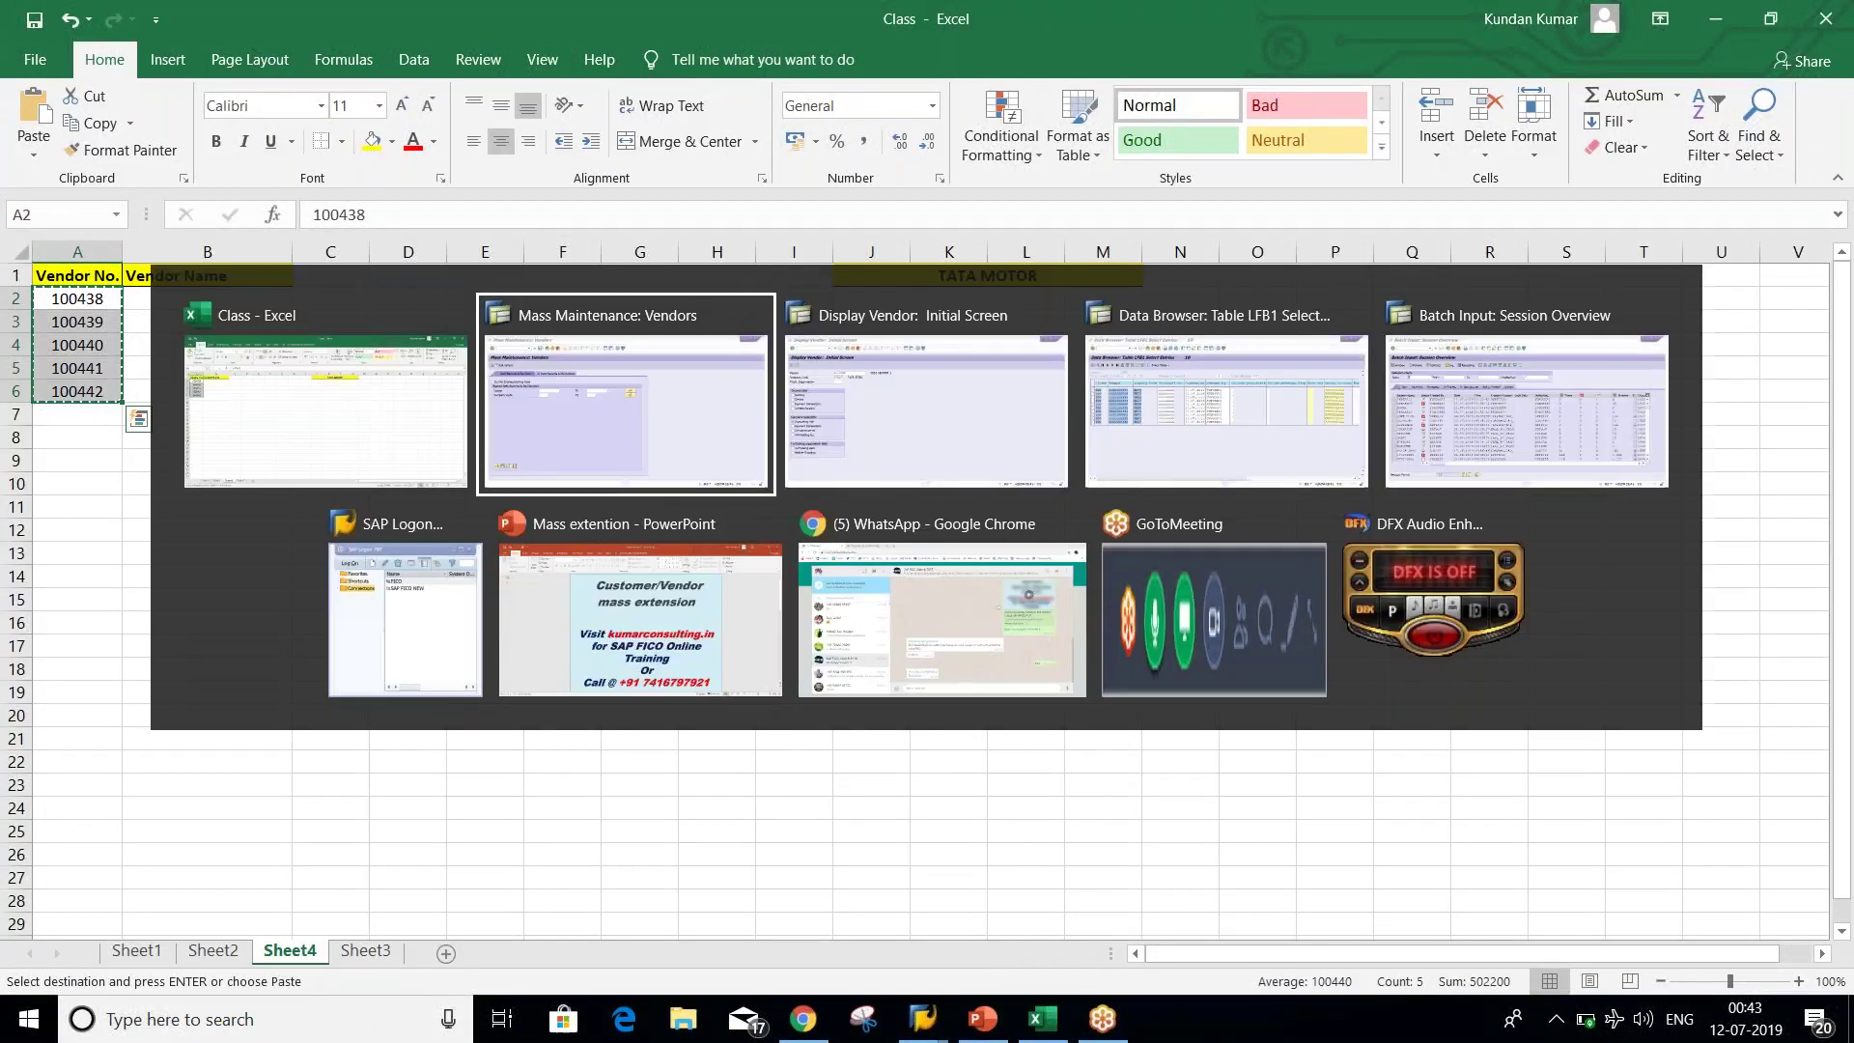
{"action": "left_click", "coordinate": [952, 359]}
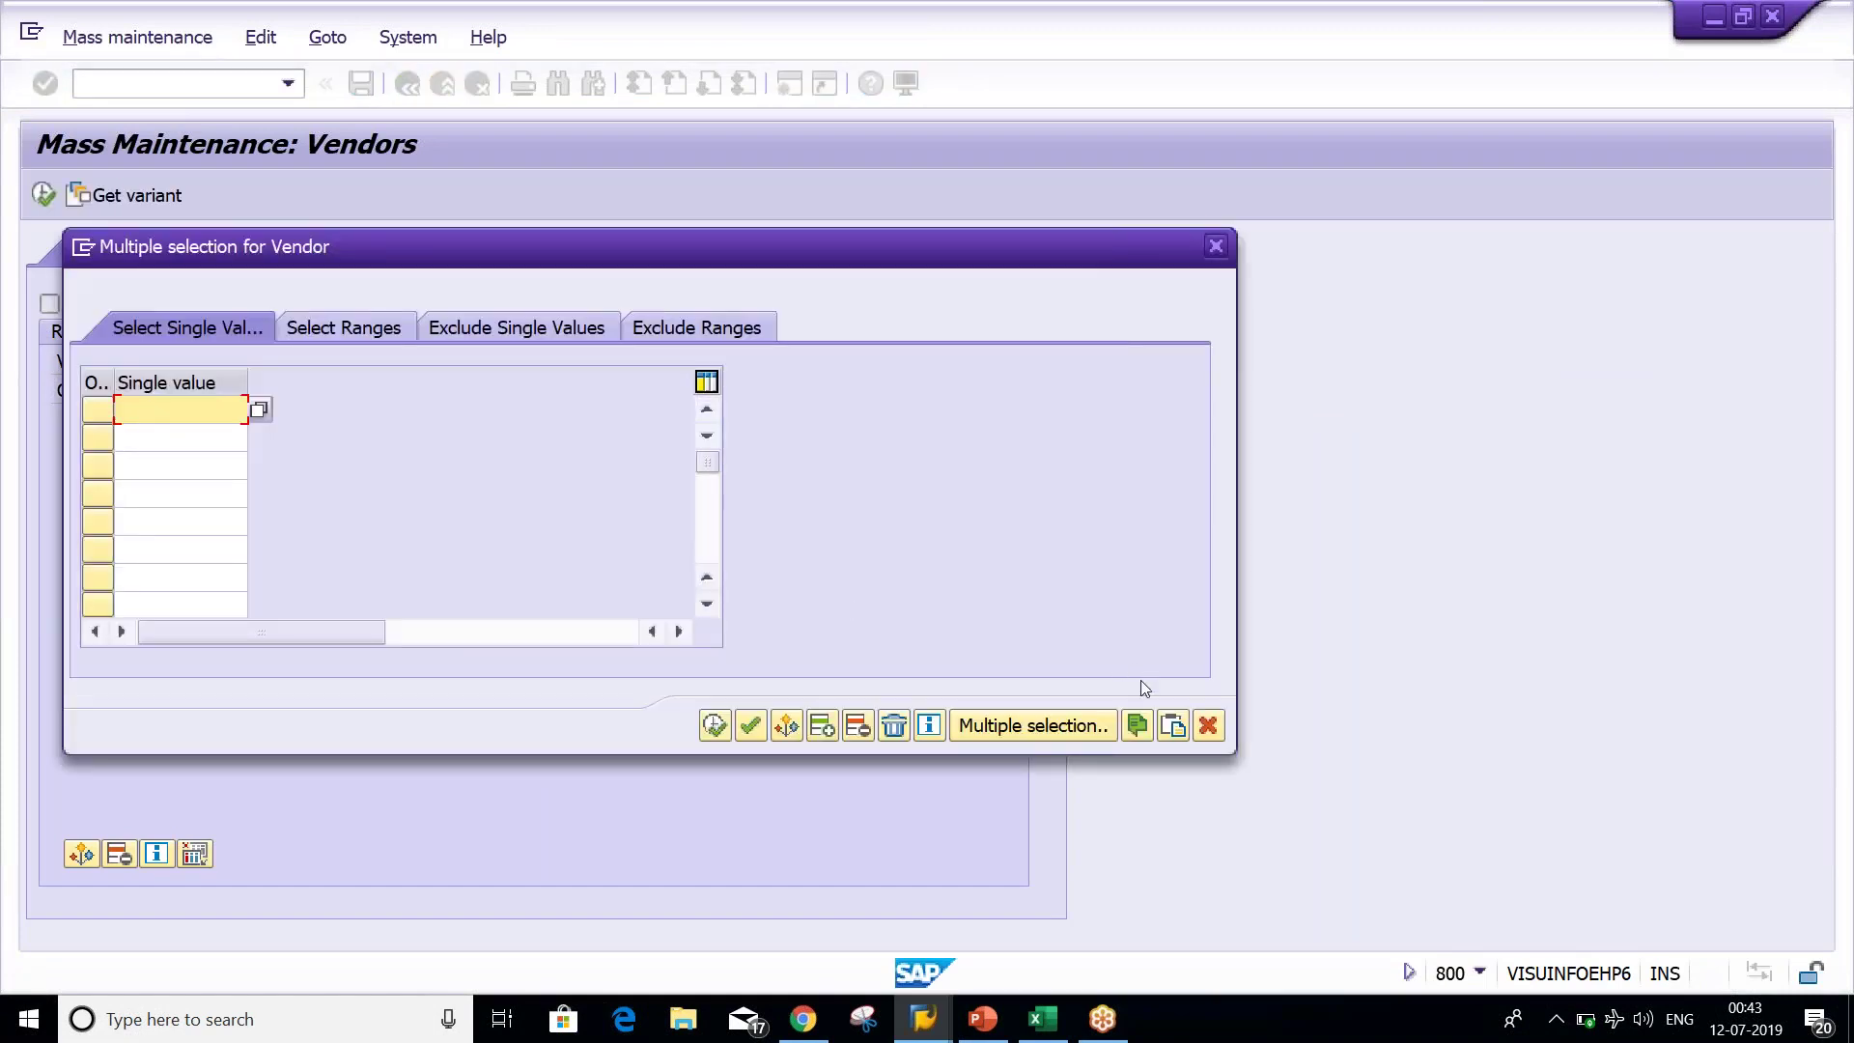
{"action": "left_click", "coordinate": [1175, 726]}
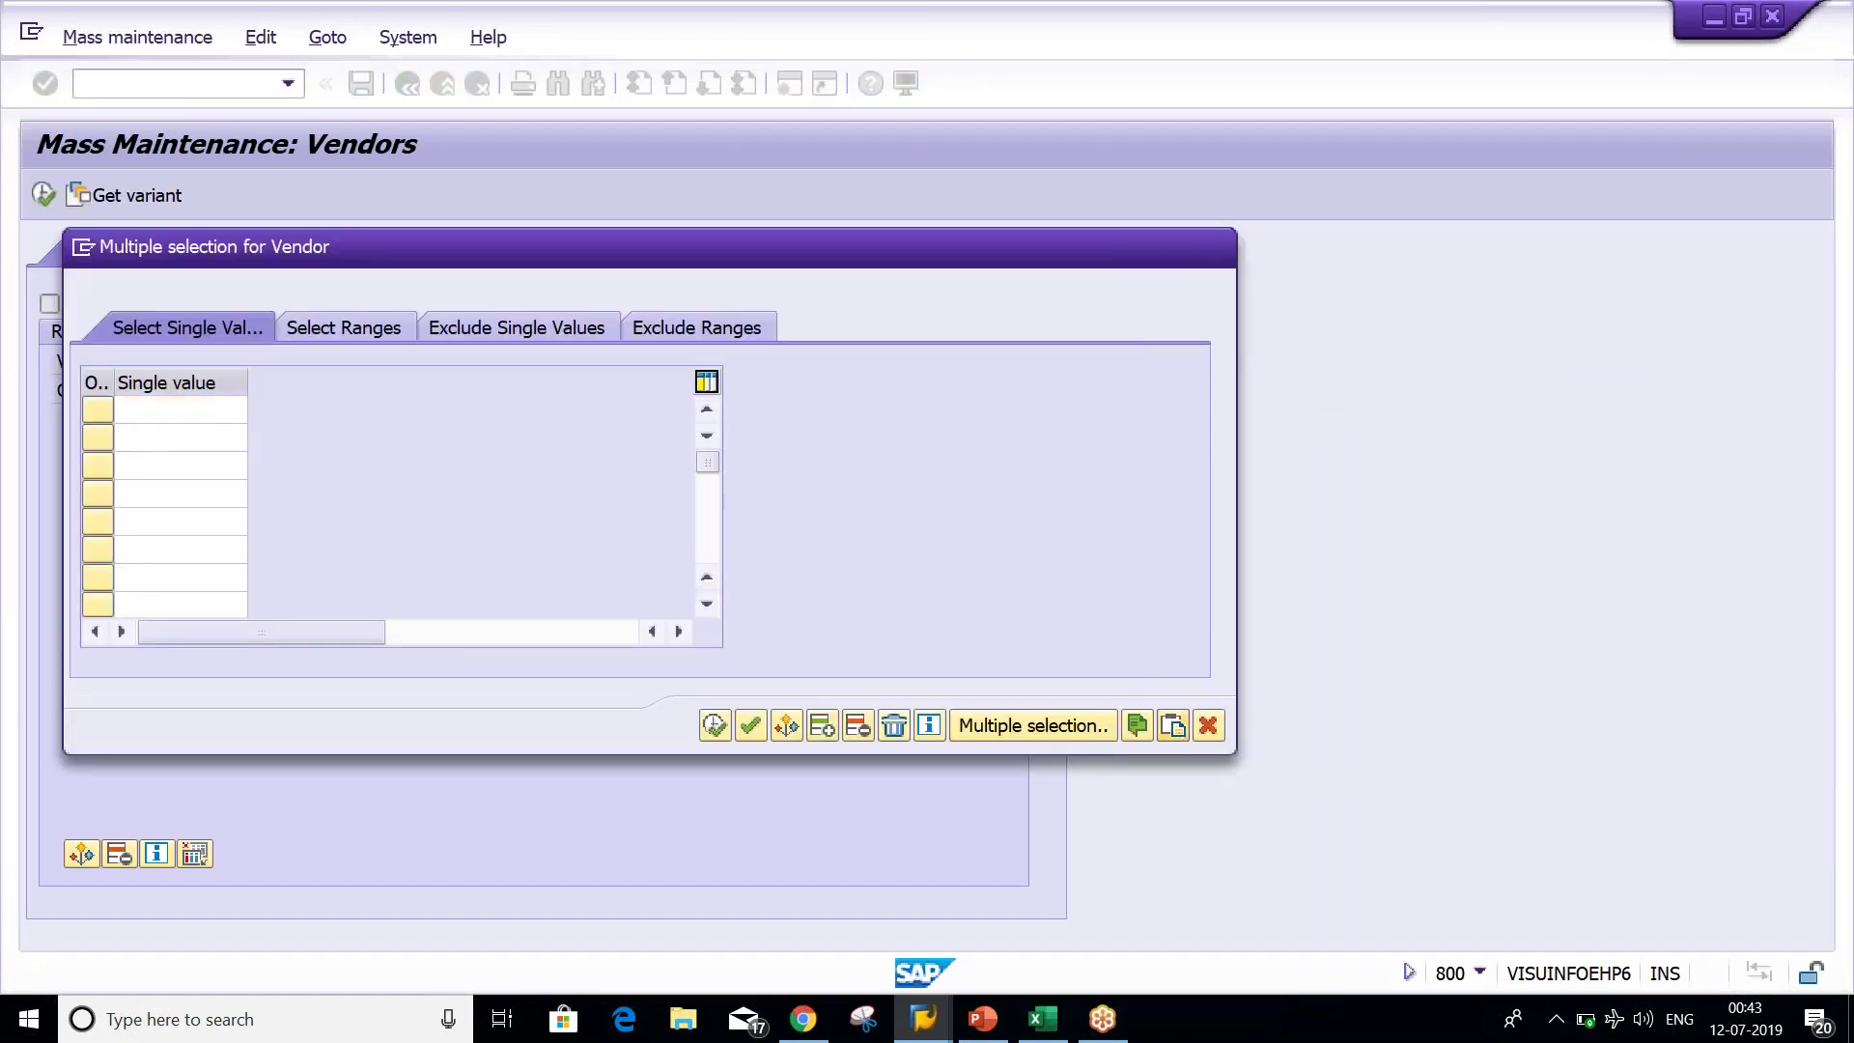
{"action": "left_click", "coordinate": [715, 725]}
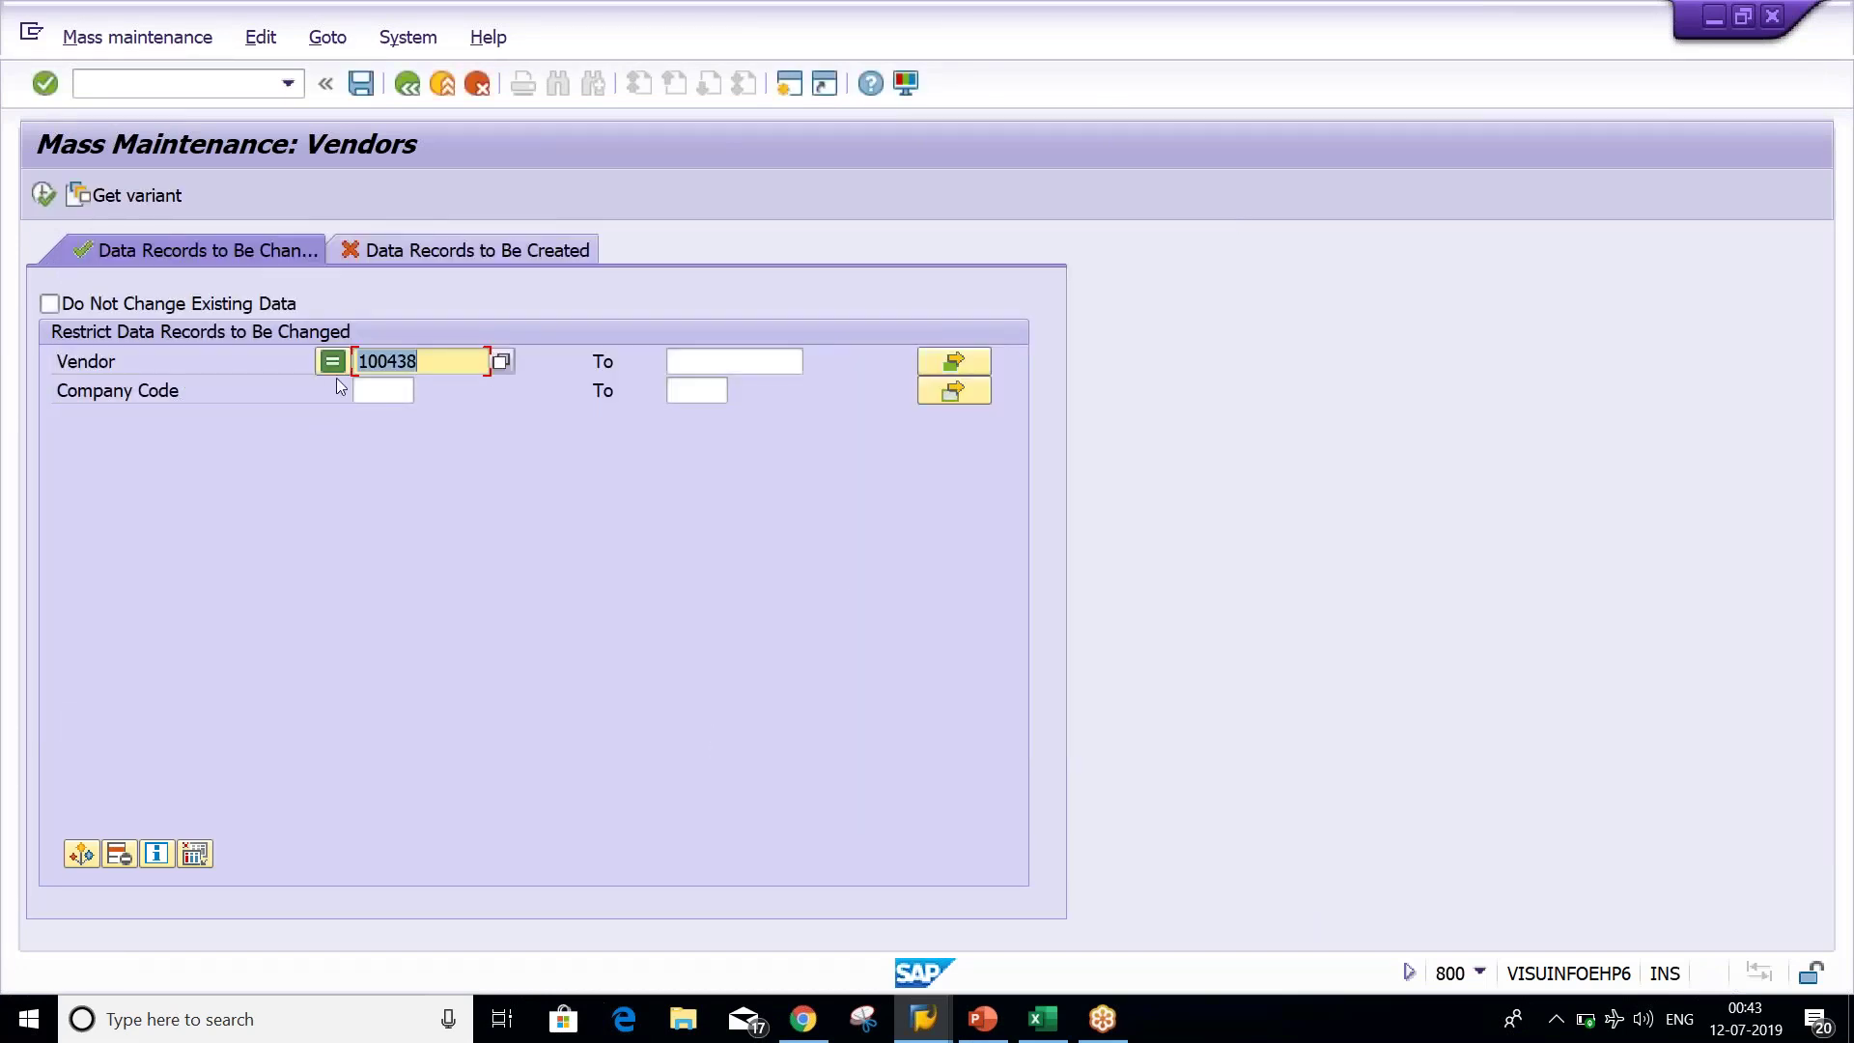
Restrict the data records to company code TM04 and run the selection.
{"action": "left_click", "coordinate": [370, 394]}
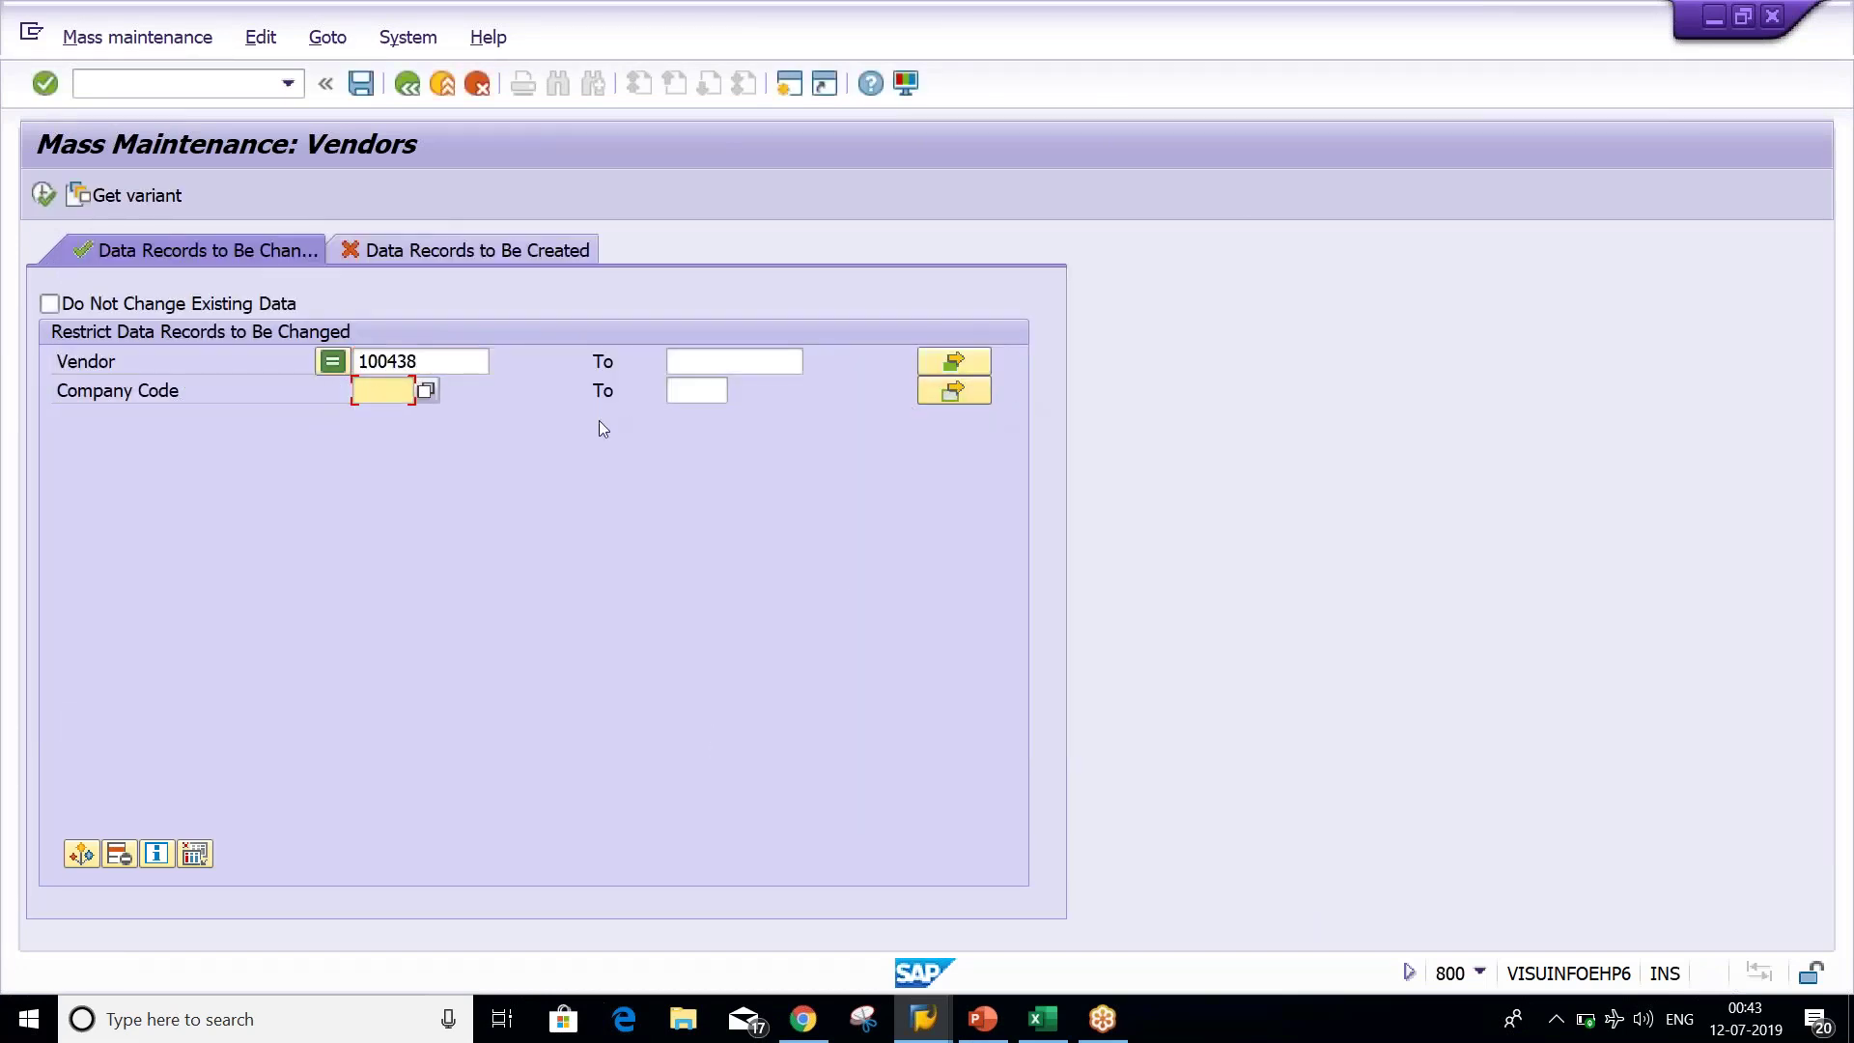
{"action": "type", "text": "TM04"}
{"action": "left_click", "coordinate": [42, 201]}
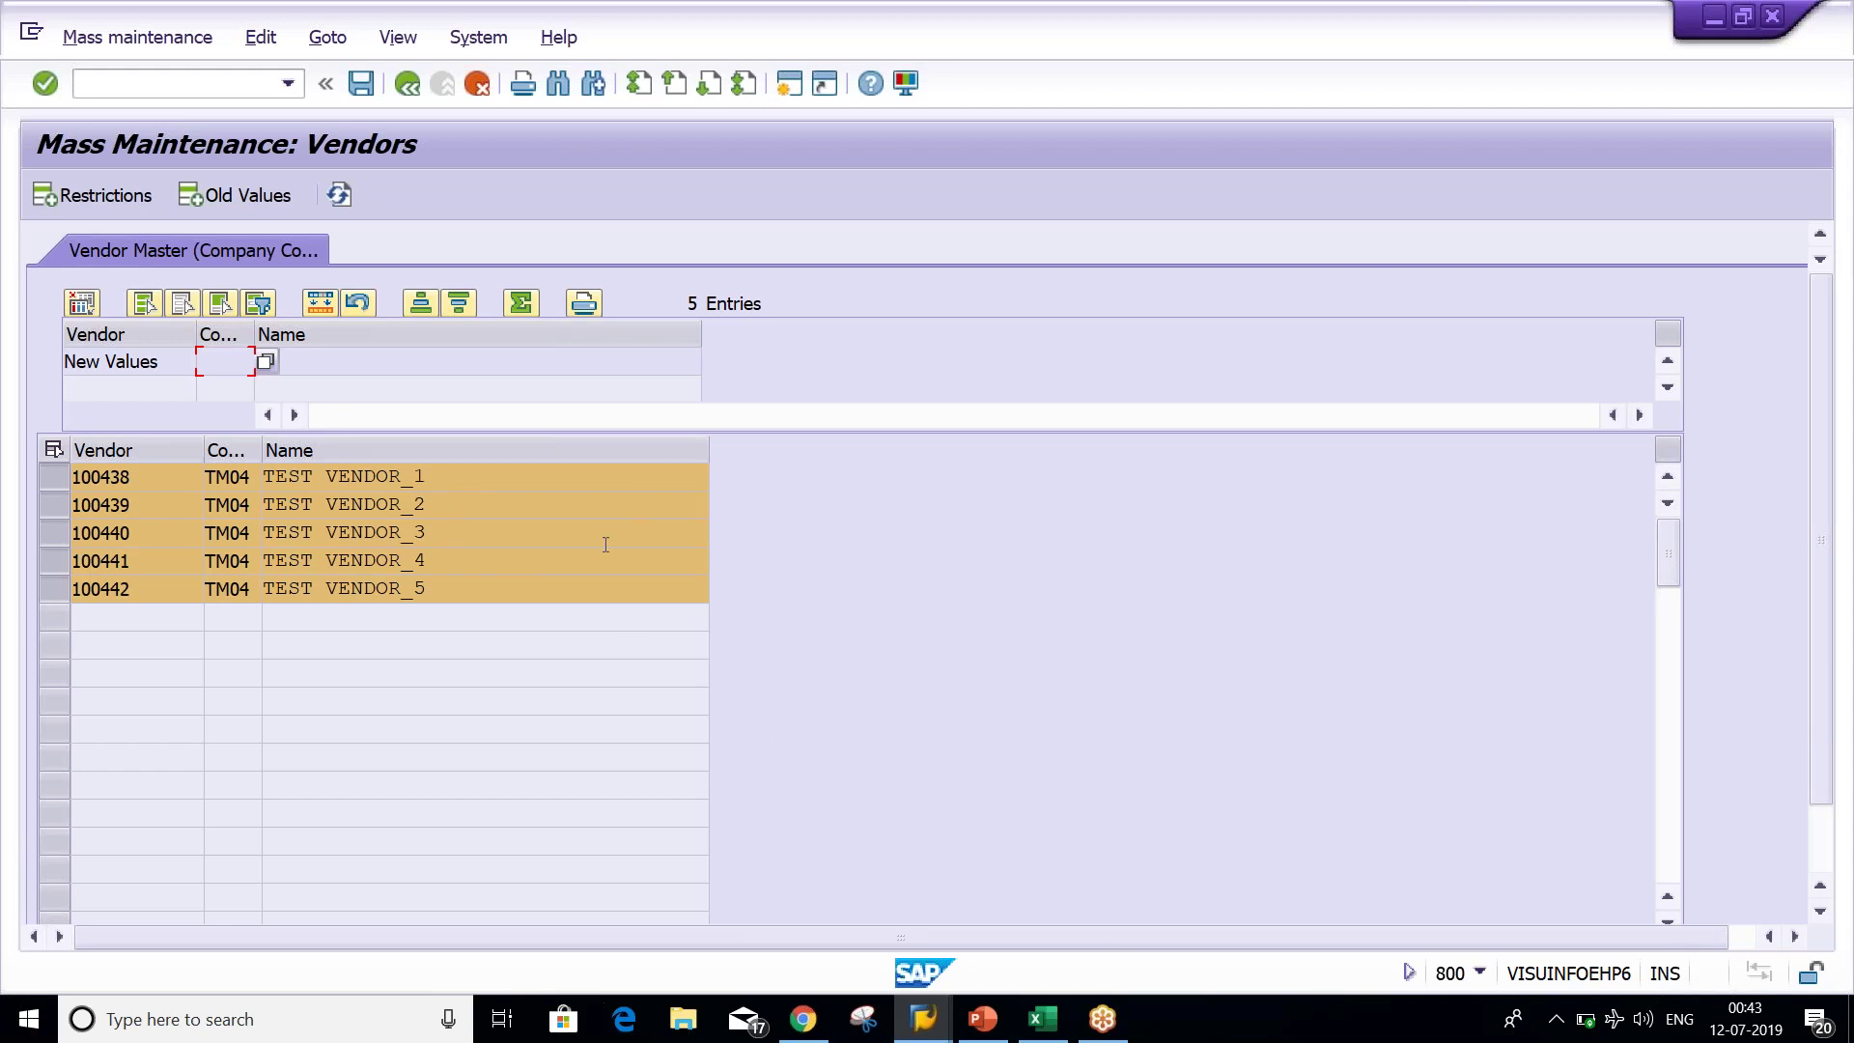
Add the Reconciliation acct field from the pool to the fields for mass change and confirm the field selection.
{"action": "left_click", "coordinate": [82, 304]}
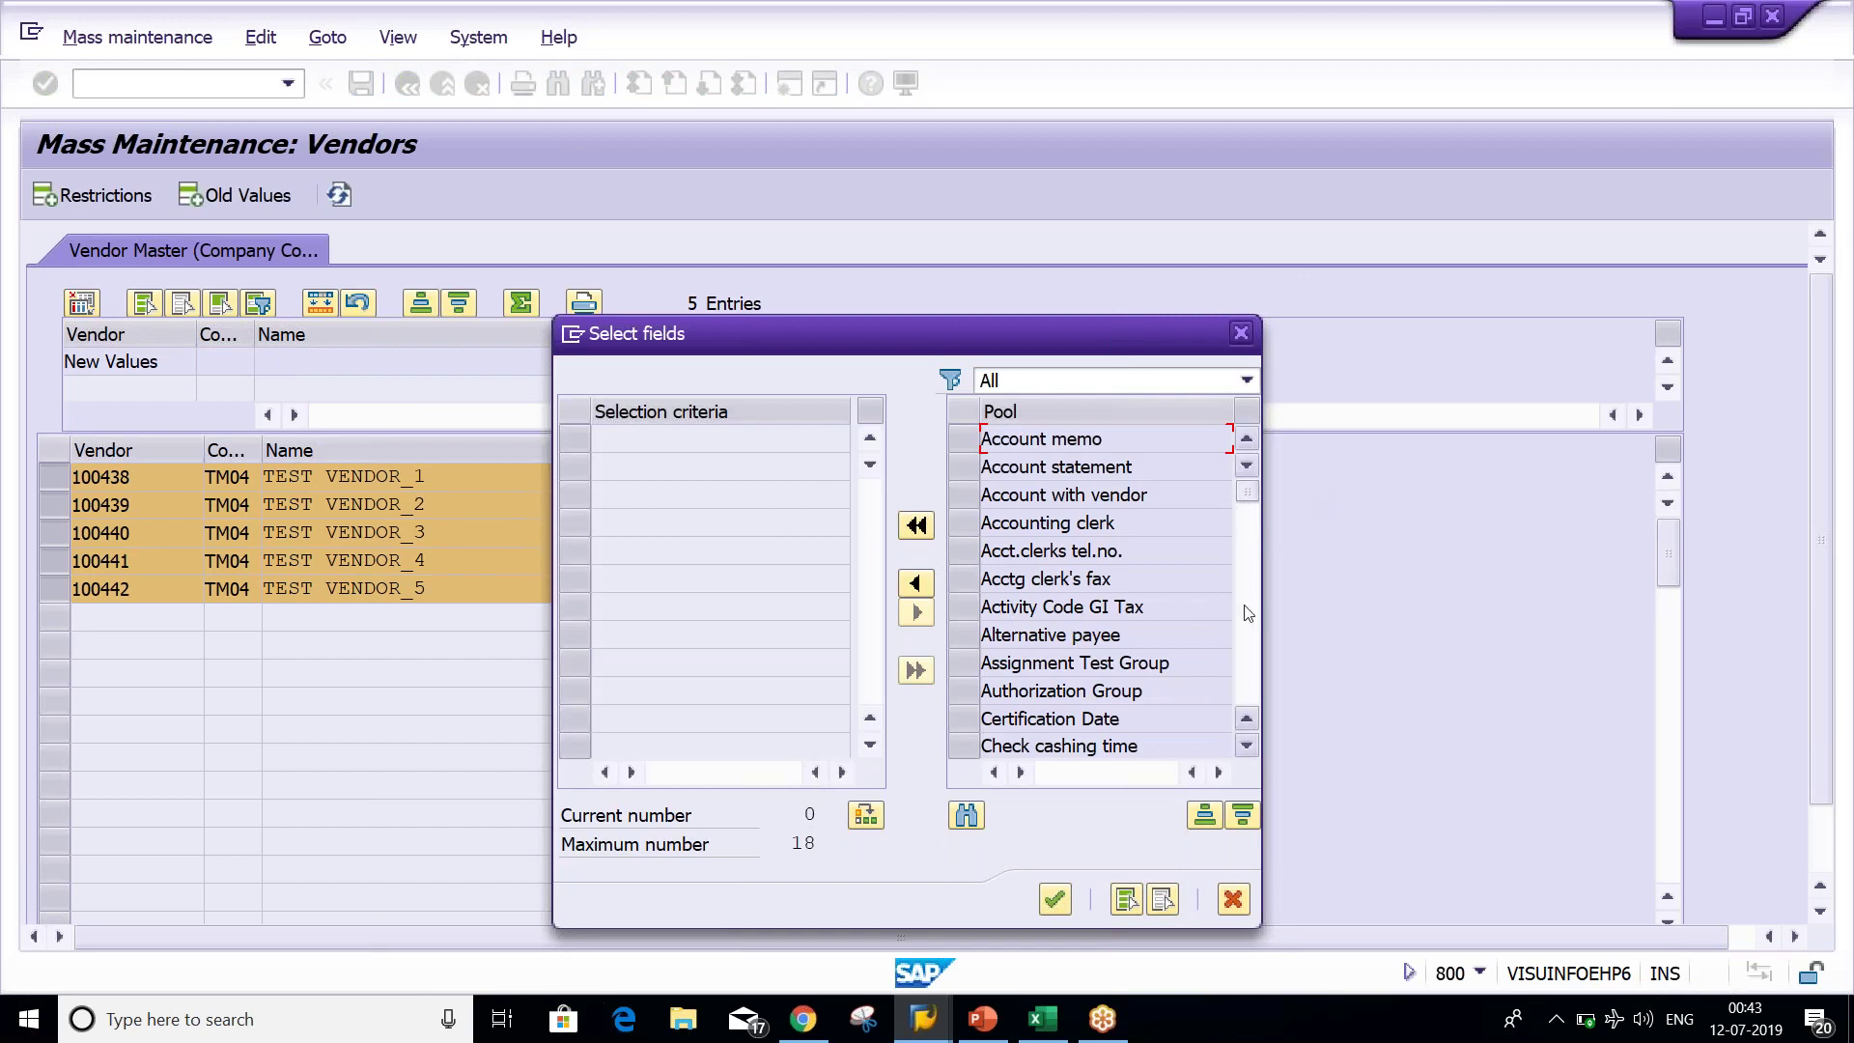
{"action": "left_click", "coordinate": [1249, 656]}
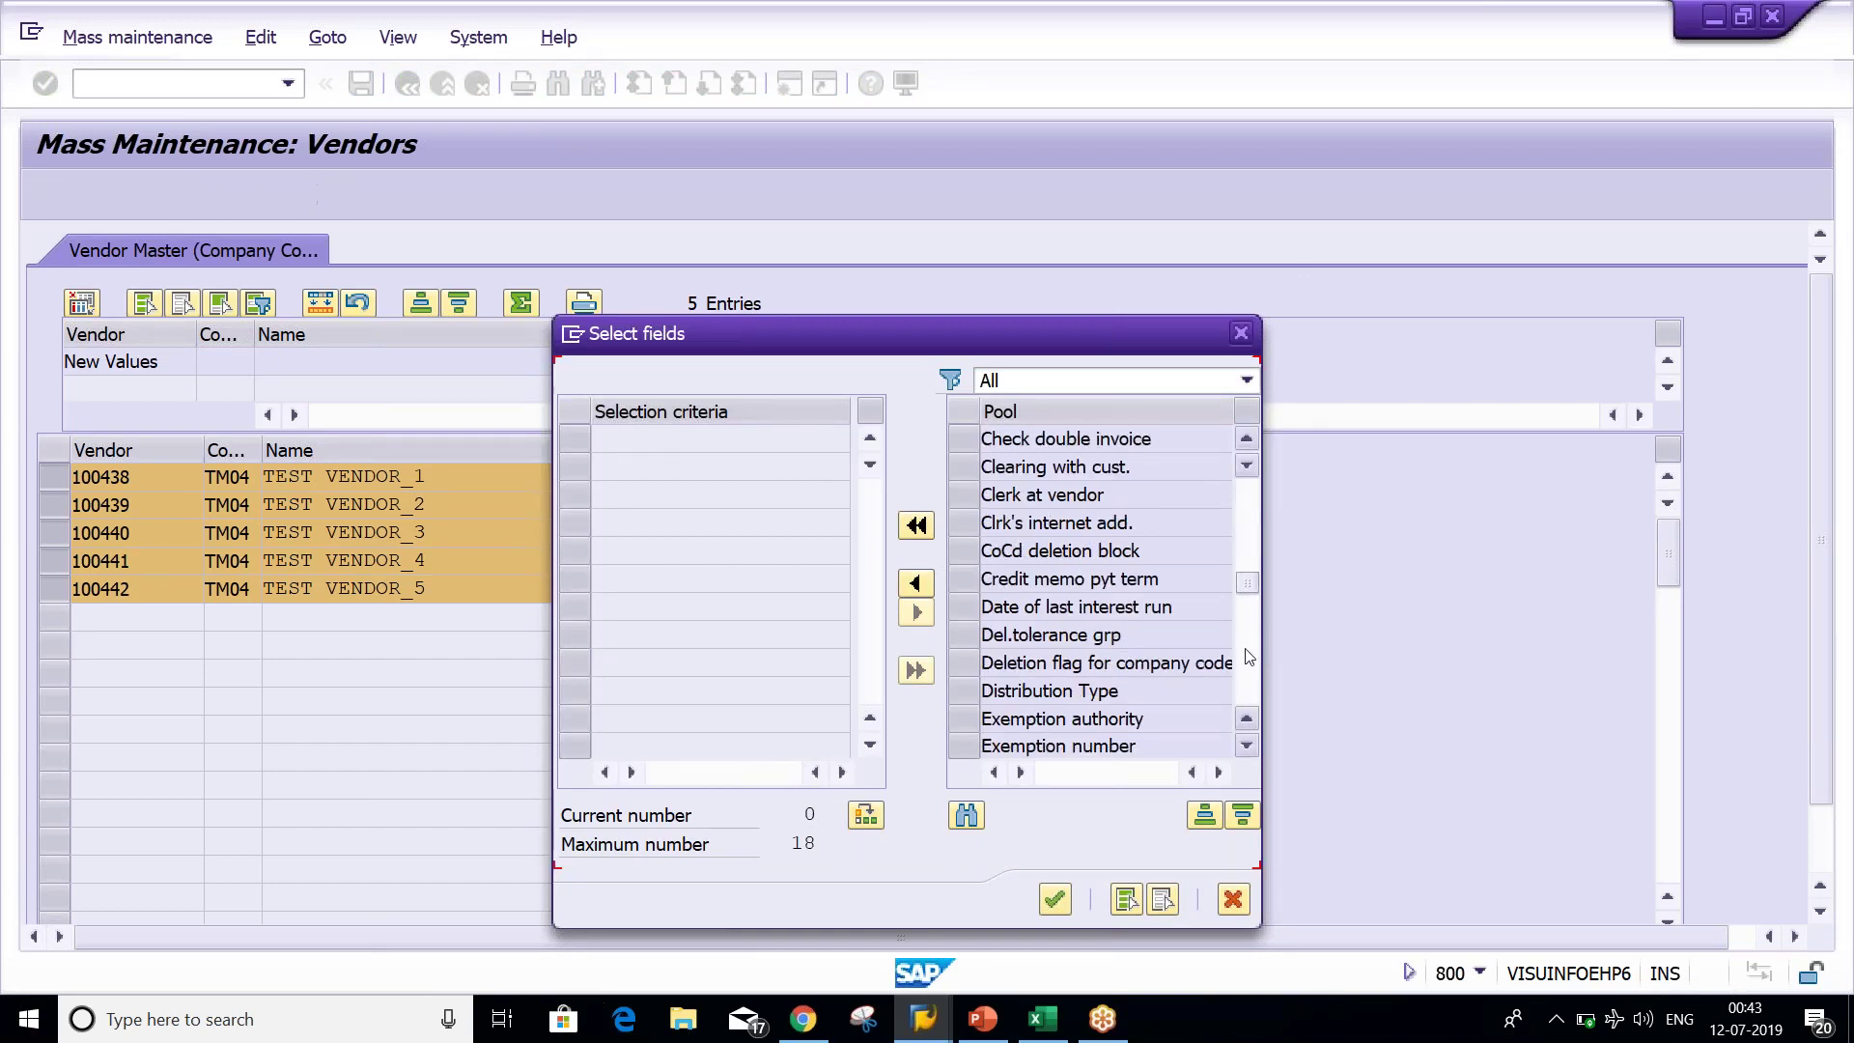
{"action": "left_click", "coordinate": [1249, 656]}
{"action": "left_click", "coordinate": [1249, 656]}
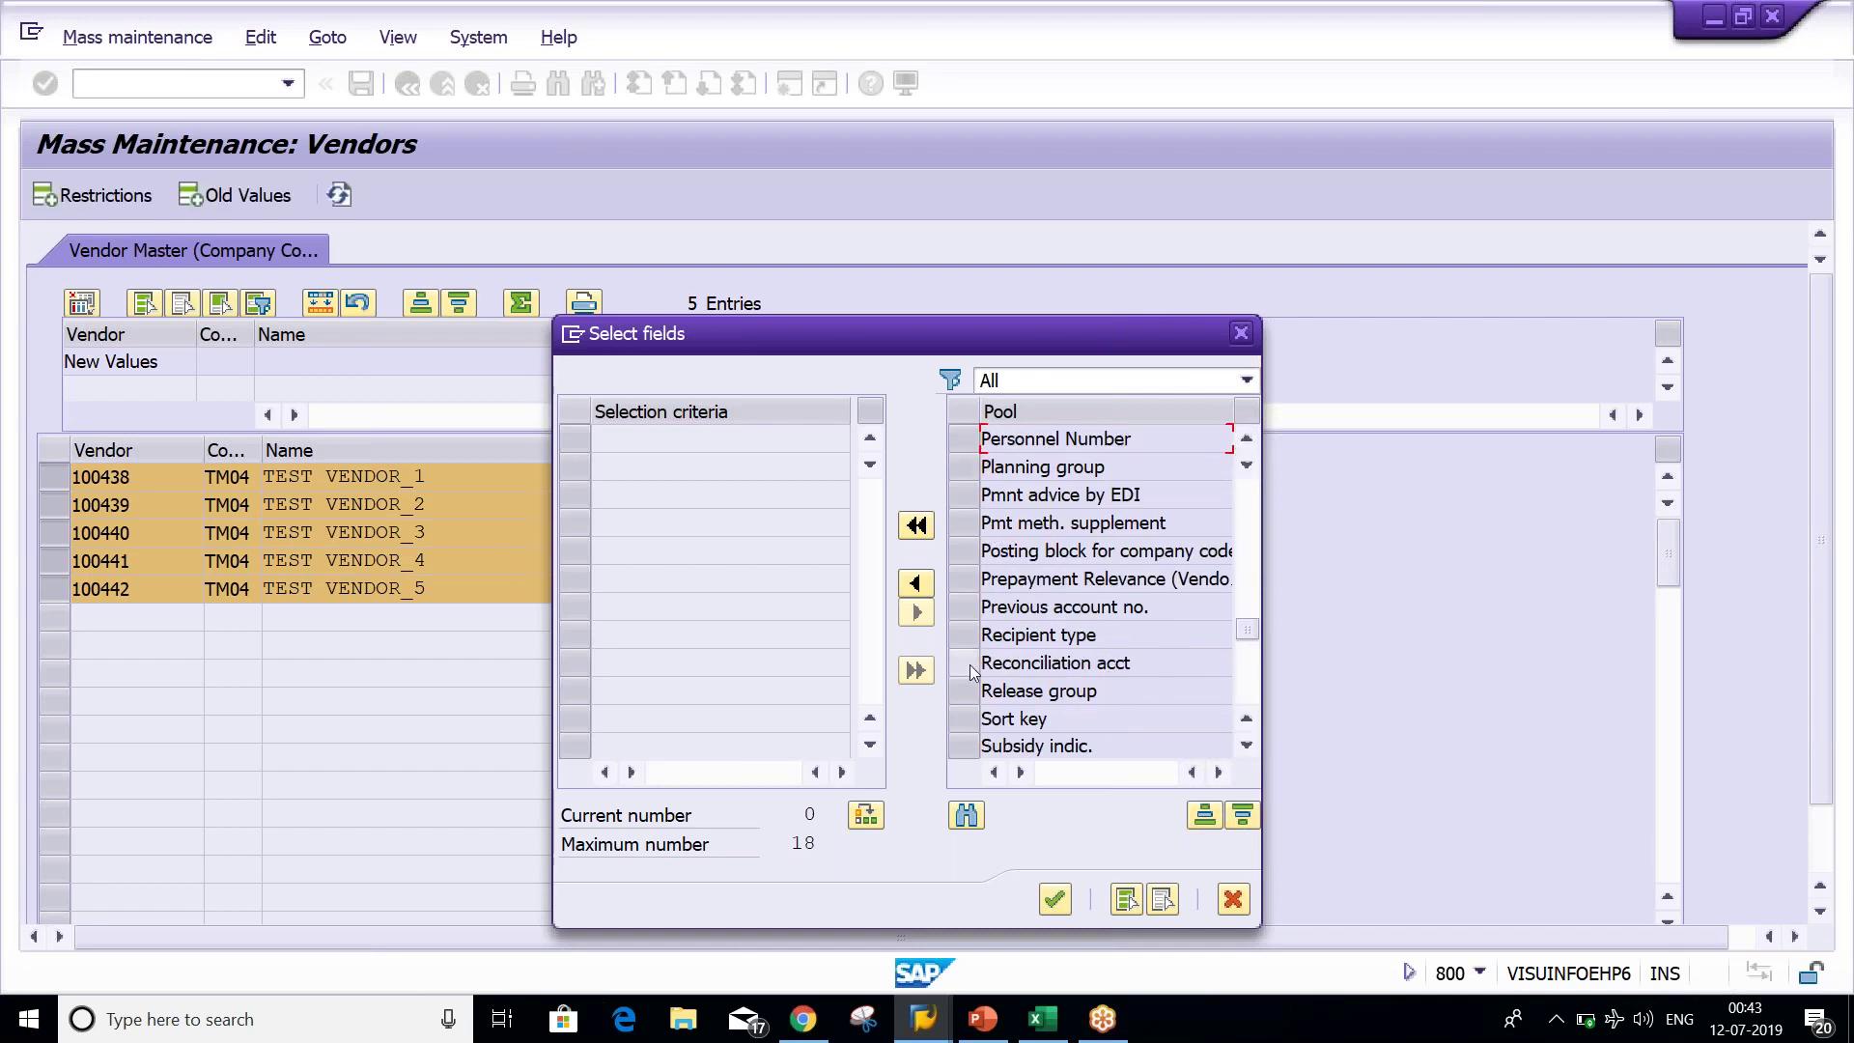
{"action": "left_click", "coordinate": [964, 662]}
{"action": "left_click", "coordinate": [914, 589]}
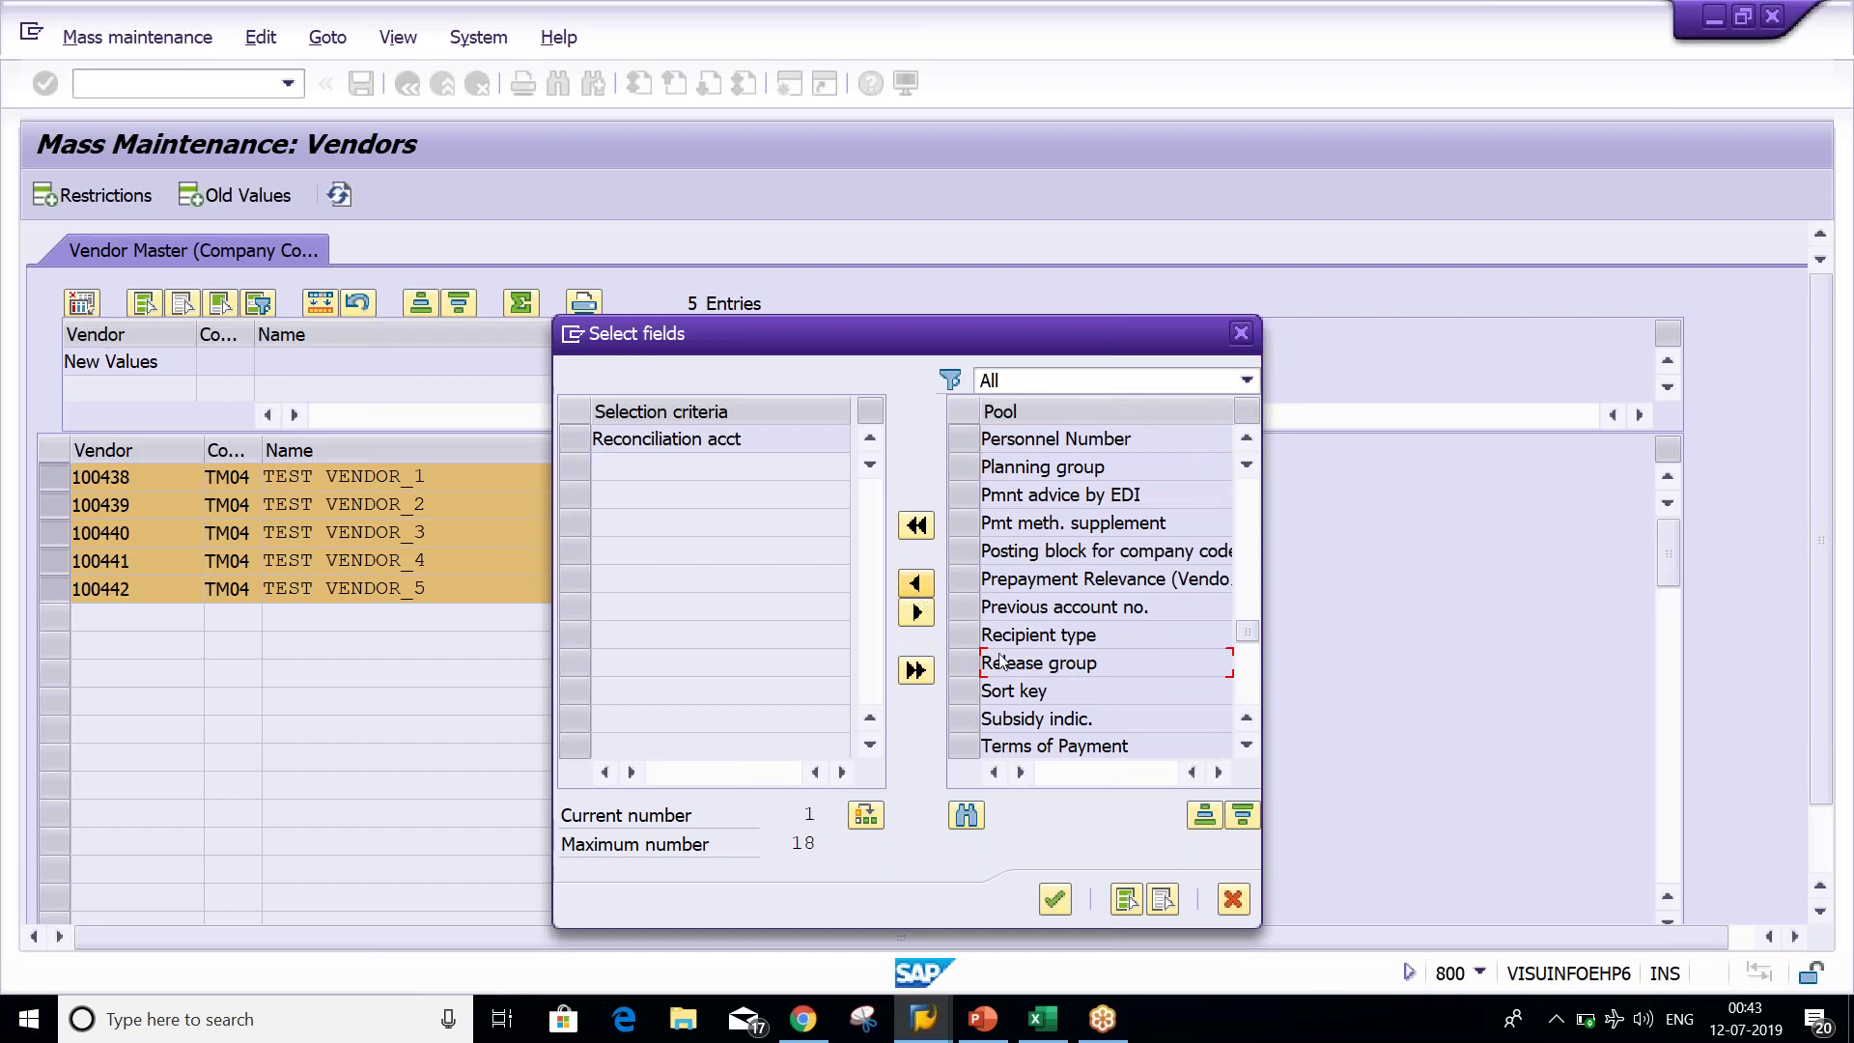
{"action": "left_click", "coordinate": [1055, 896]}
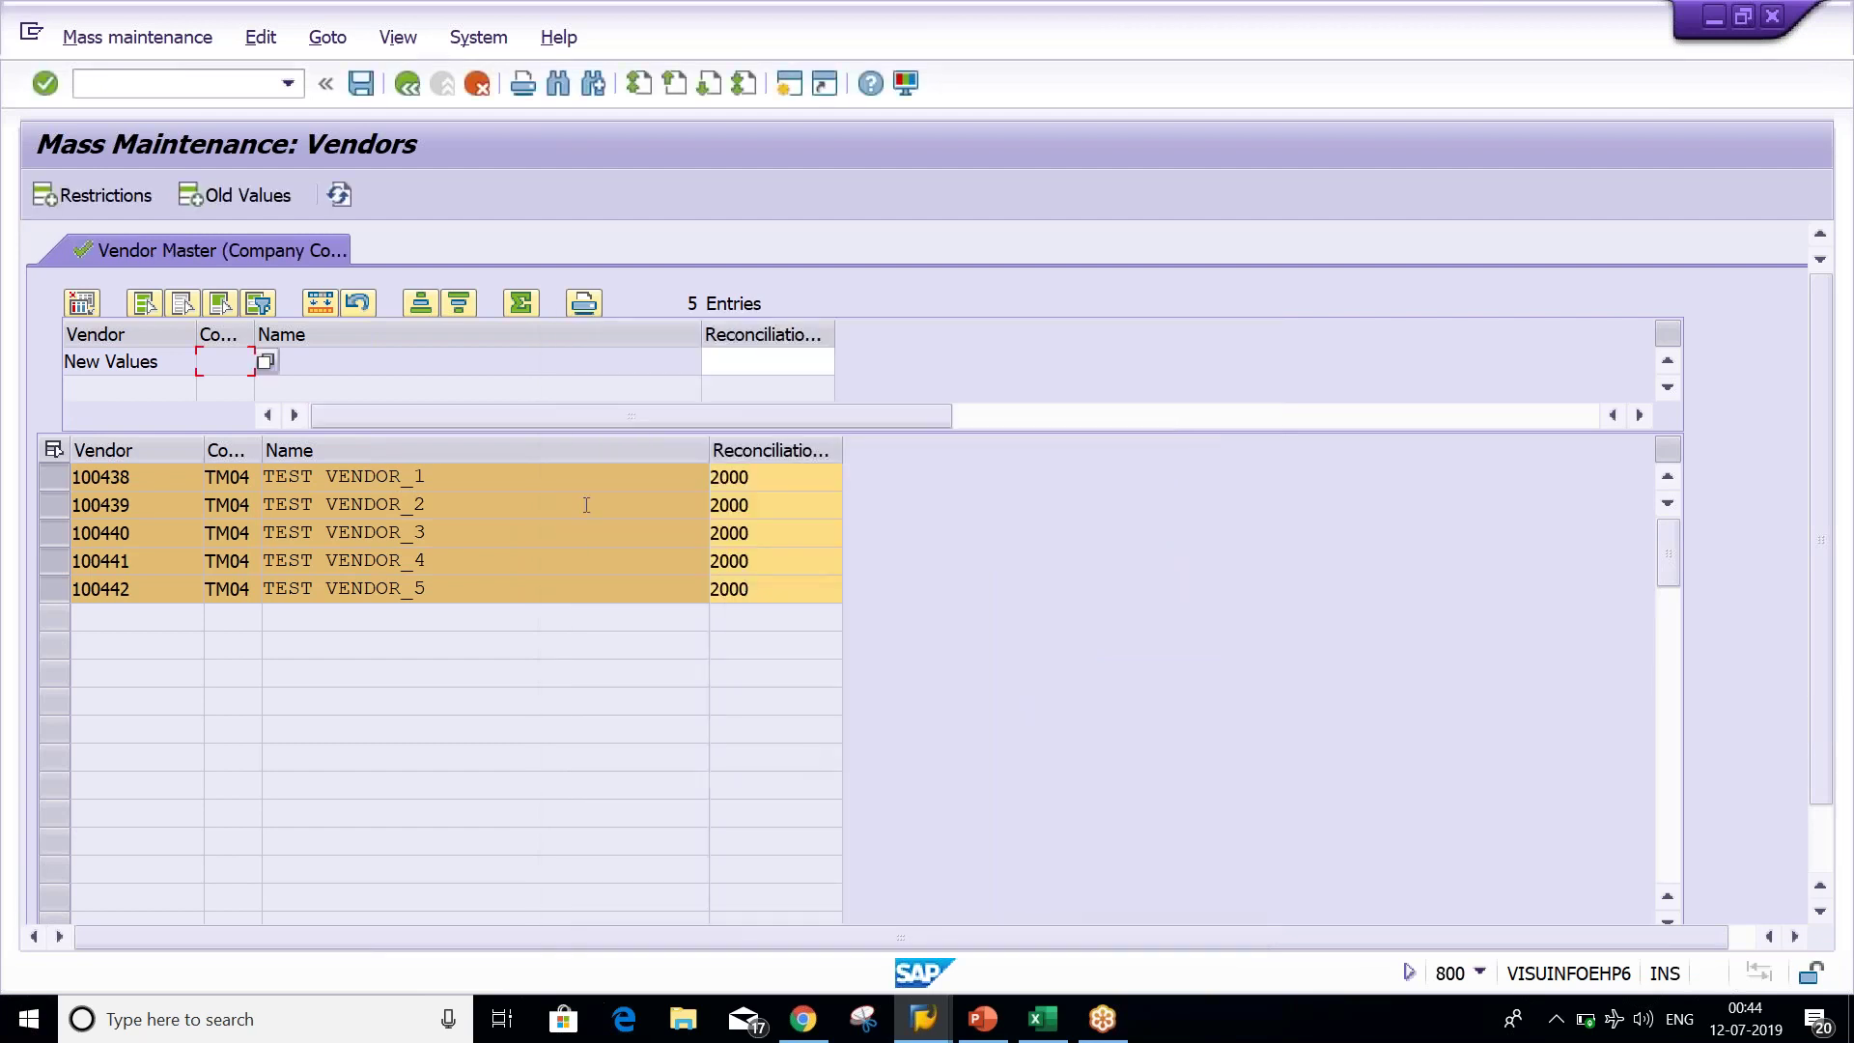
Enter 2002 as the new value for the reconciliation account.
{"action": "left_click", "coordinate": [778, 470]}
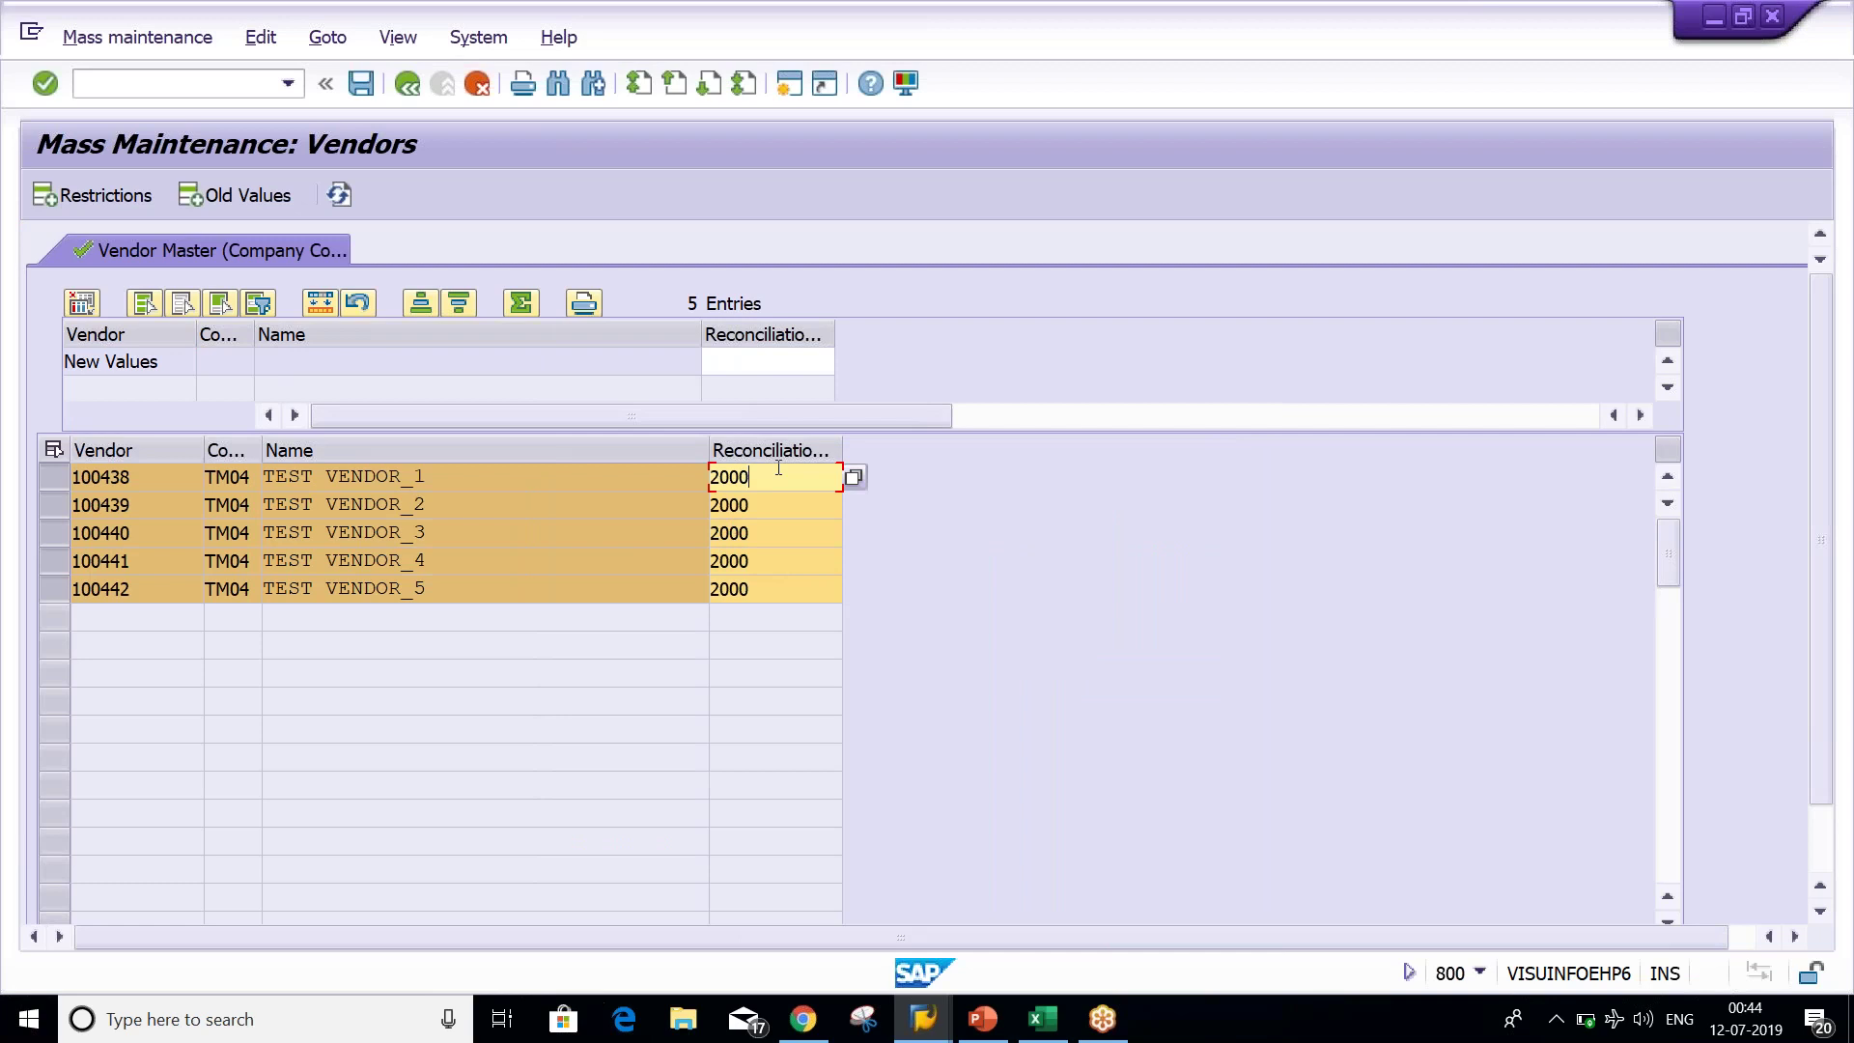
{"action": "left_click", "coordinate": [734, 351]}
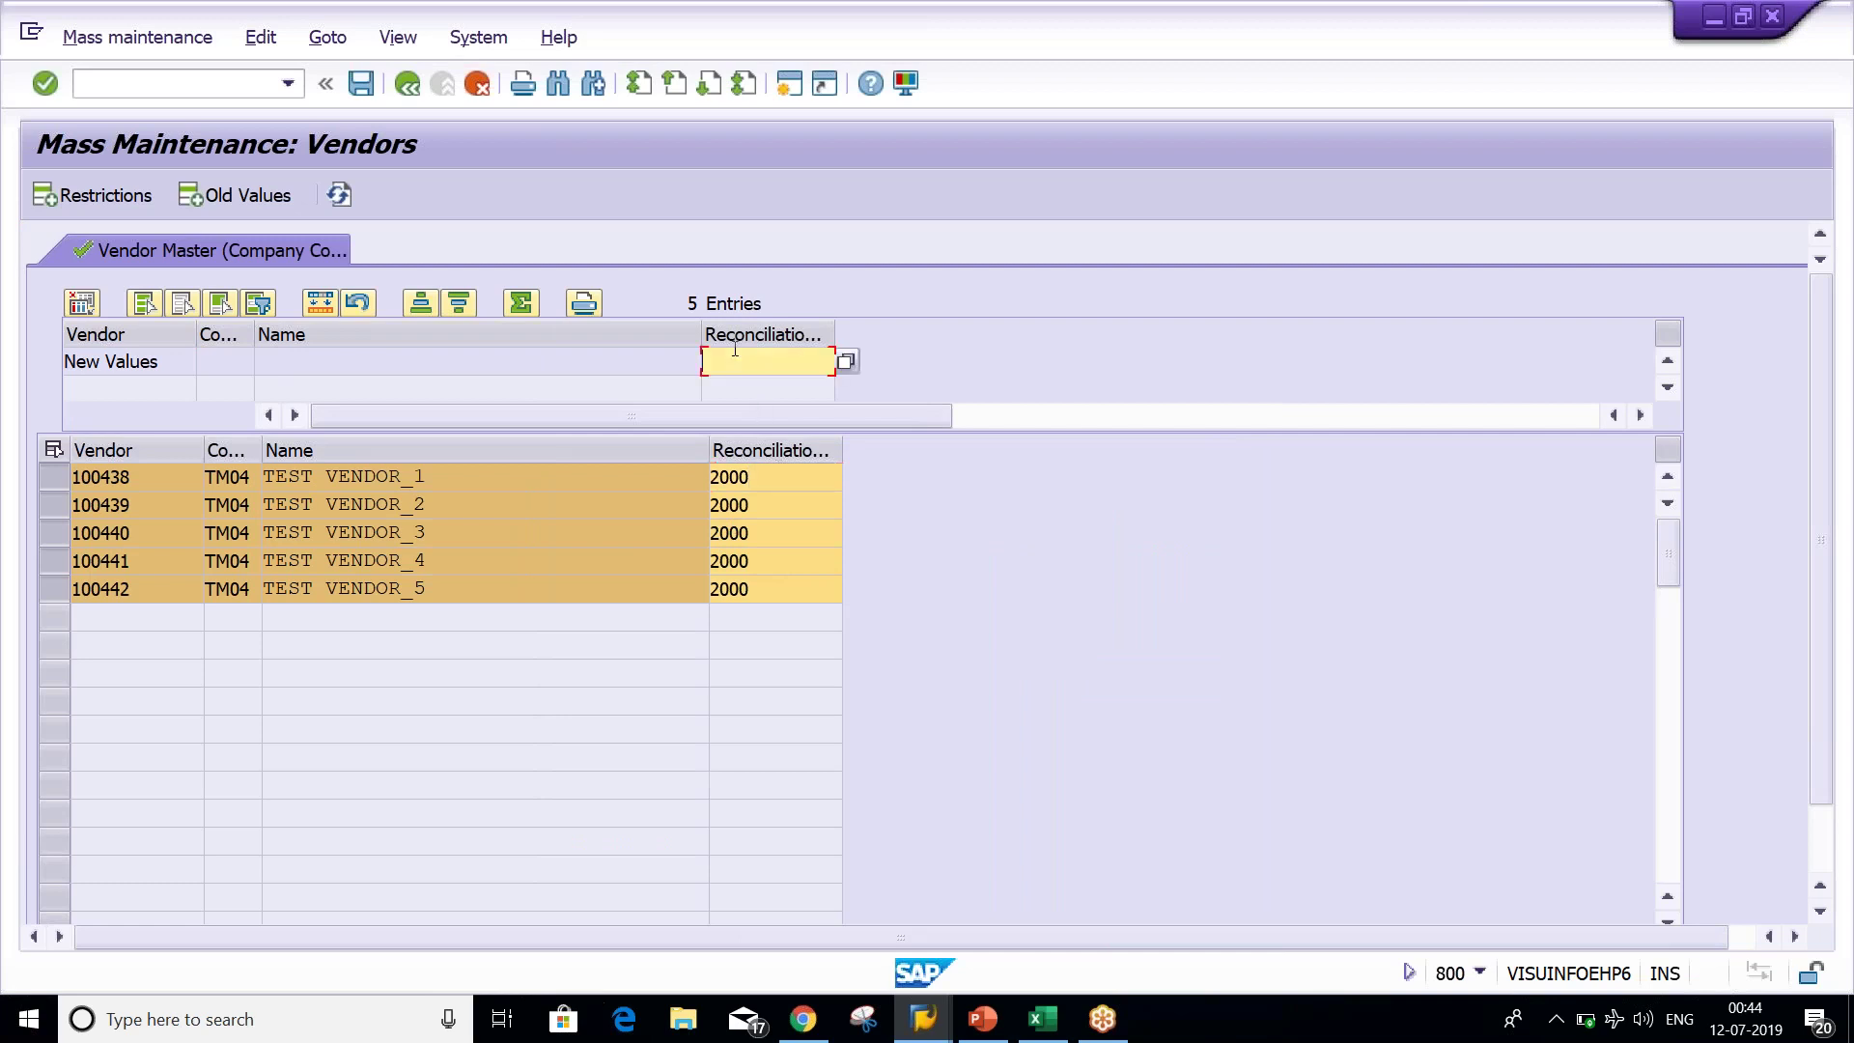
{"action": "type", "text": "200"}
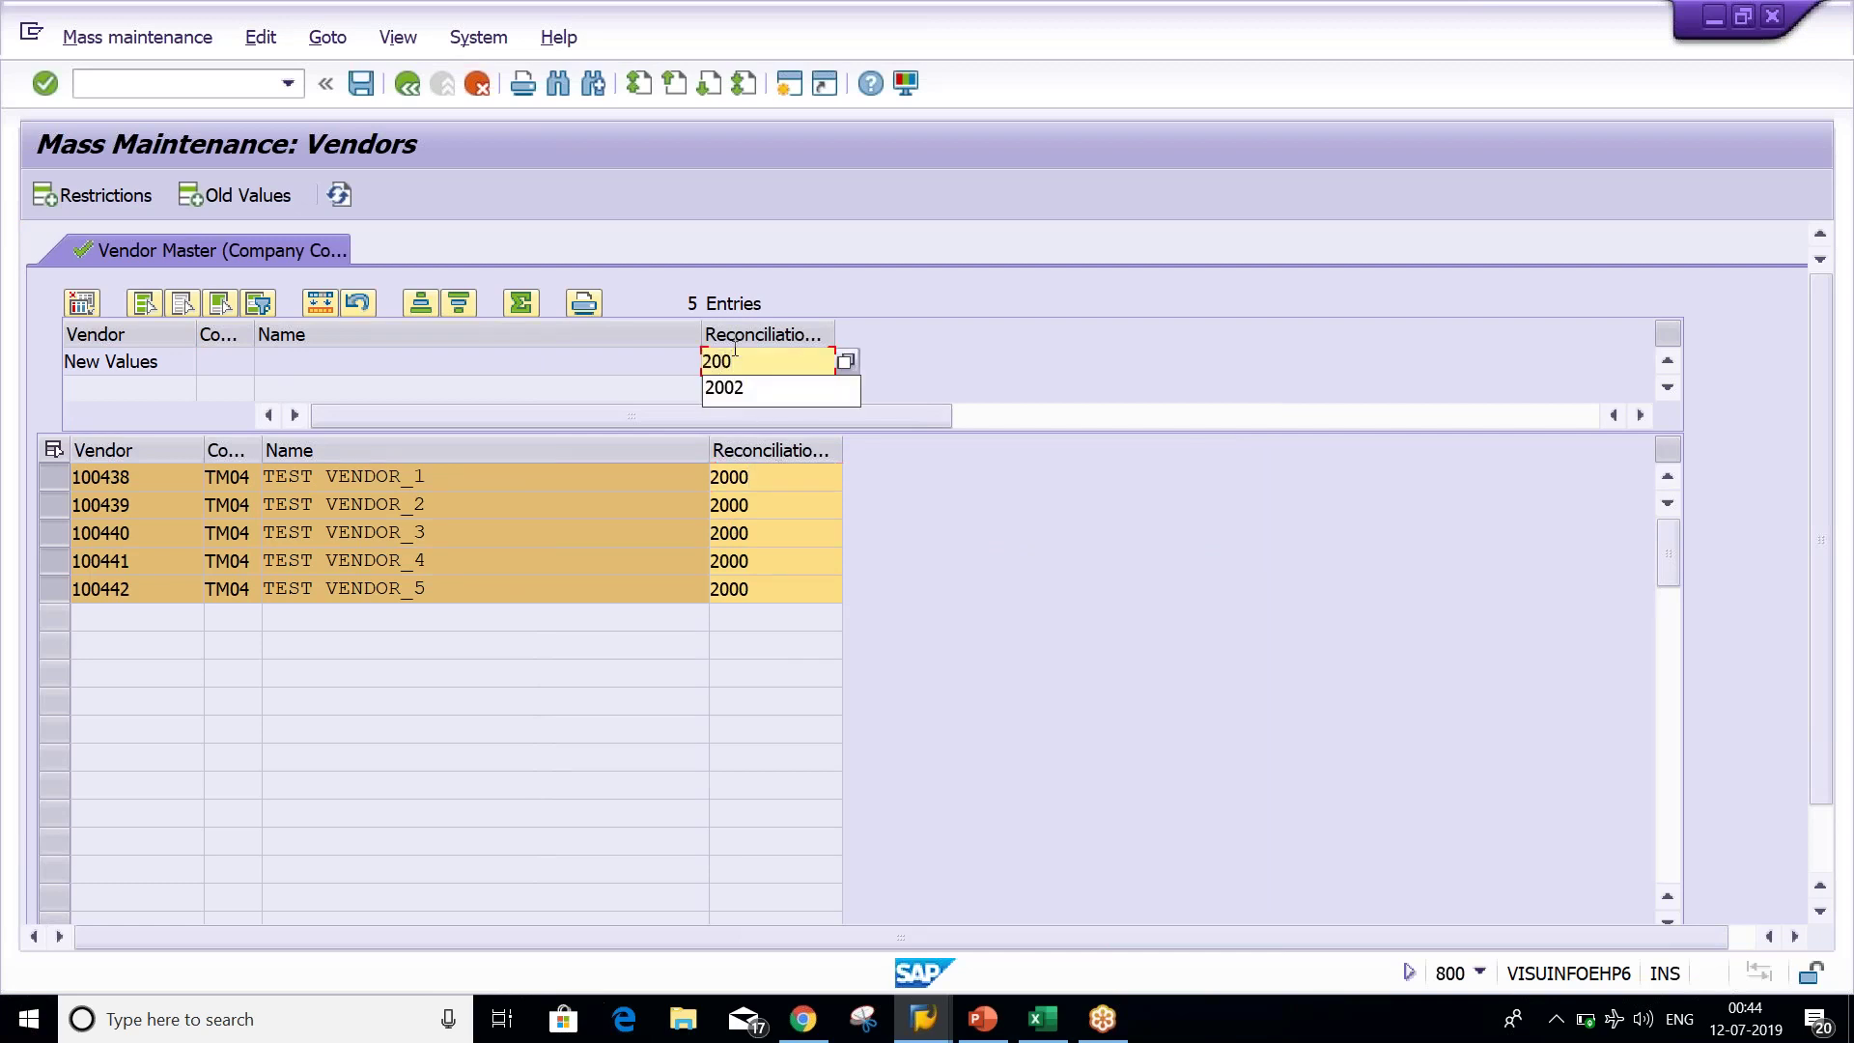
{"action": "type", "text": "2"}
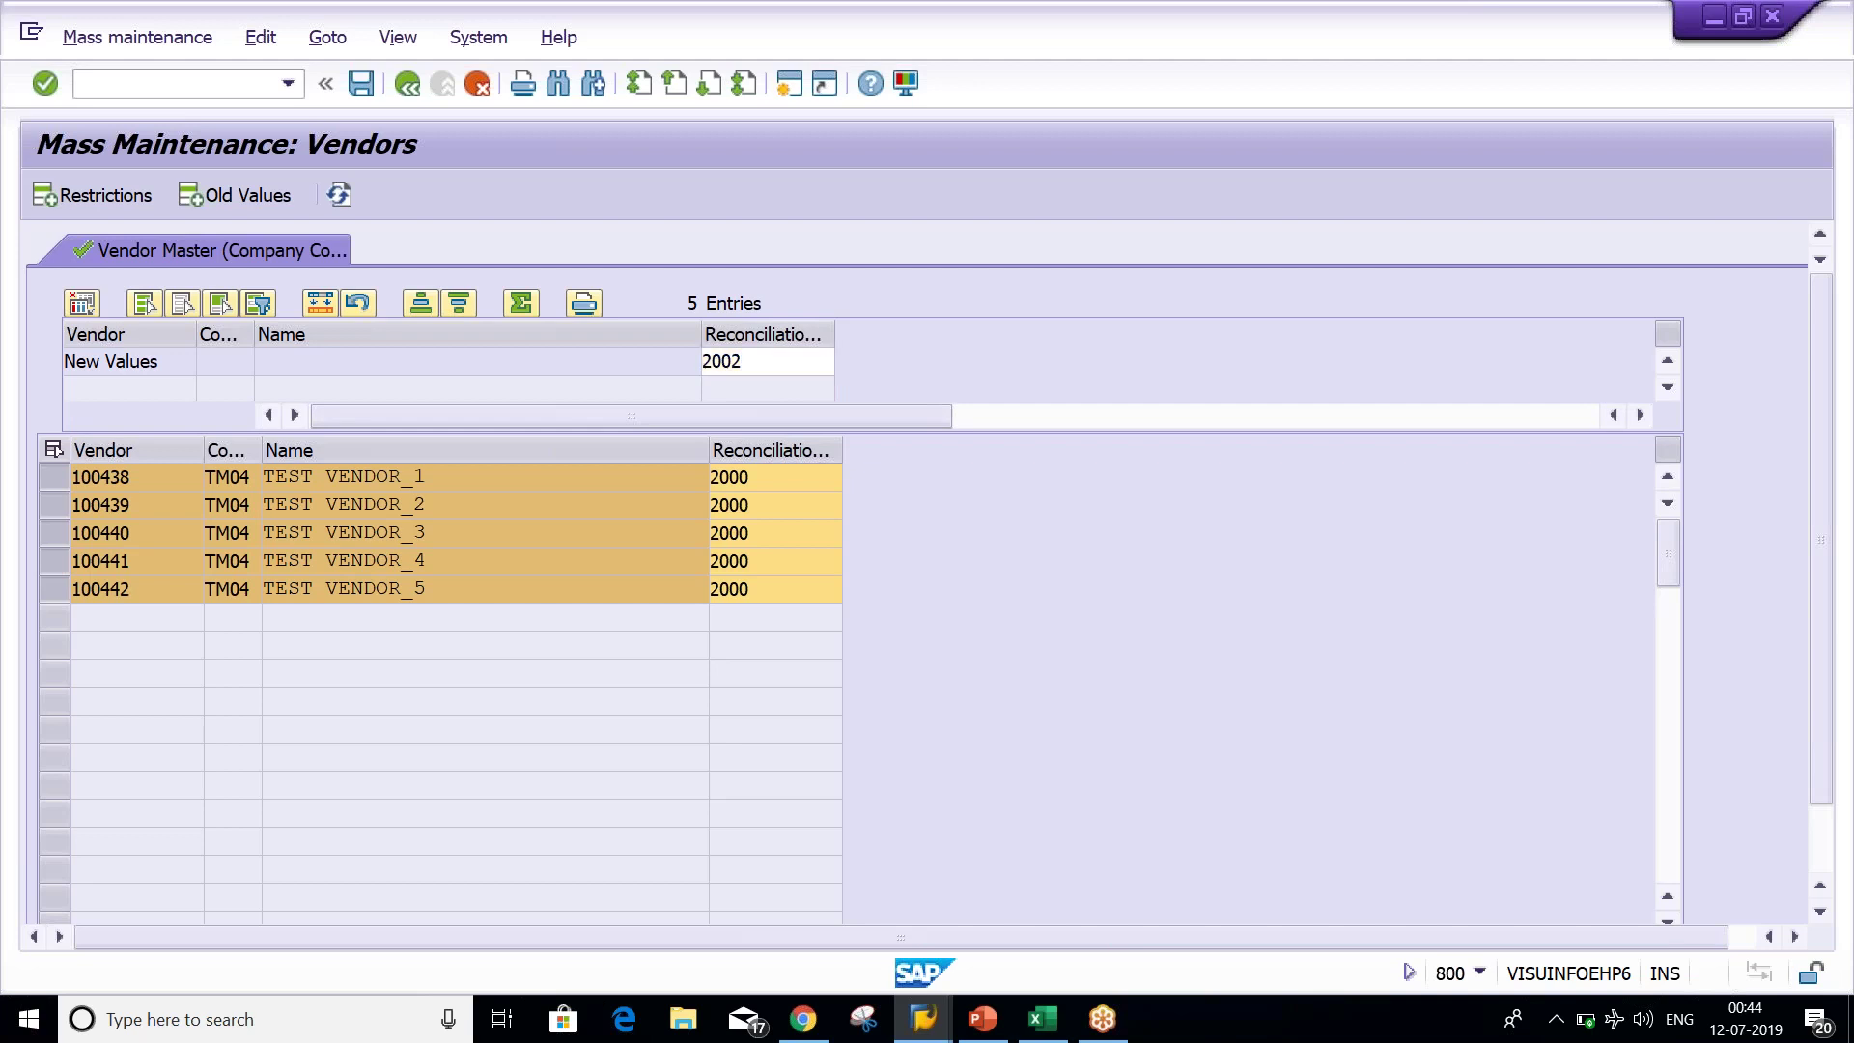
Select the reconciliation account column and carry out the mass change with the new value for all five vendors.
{"action": "left_click", "coordinate": [758, 332]}
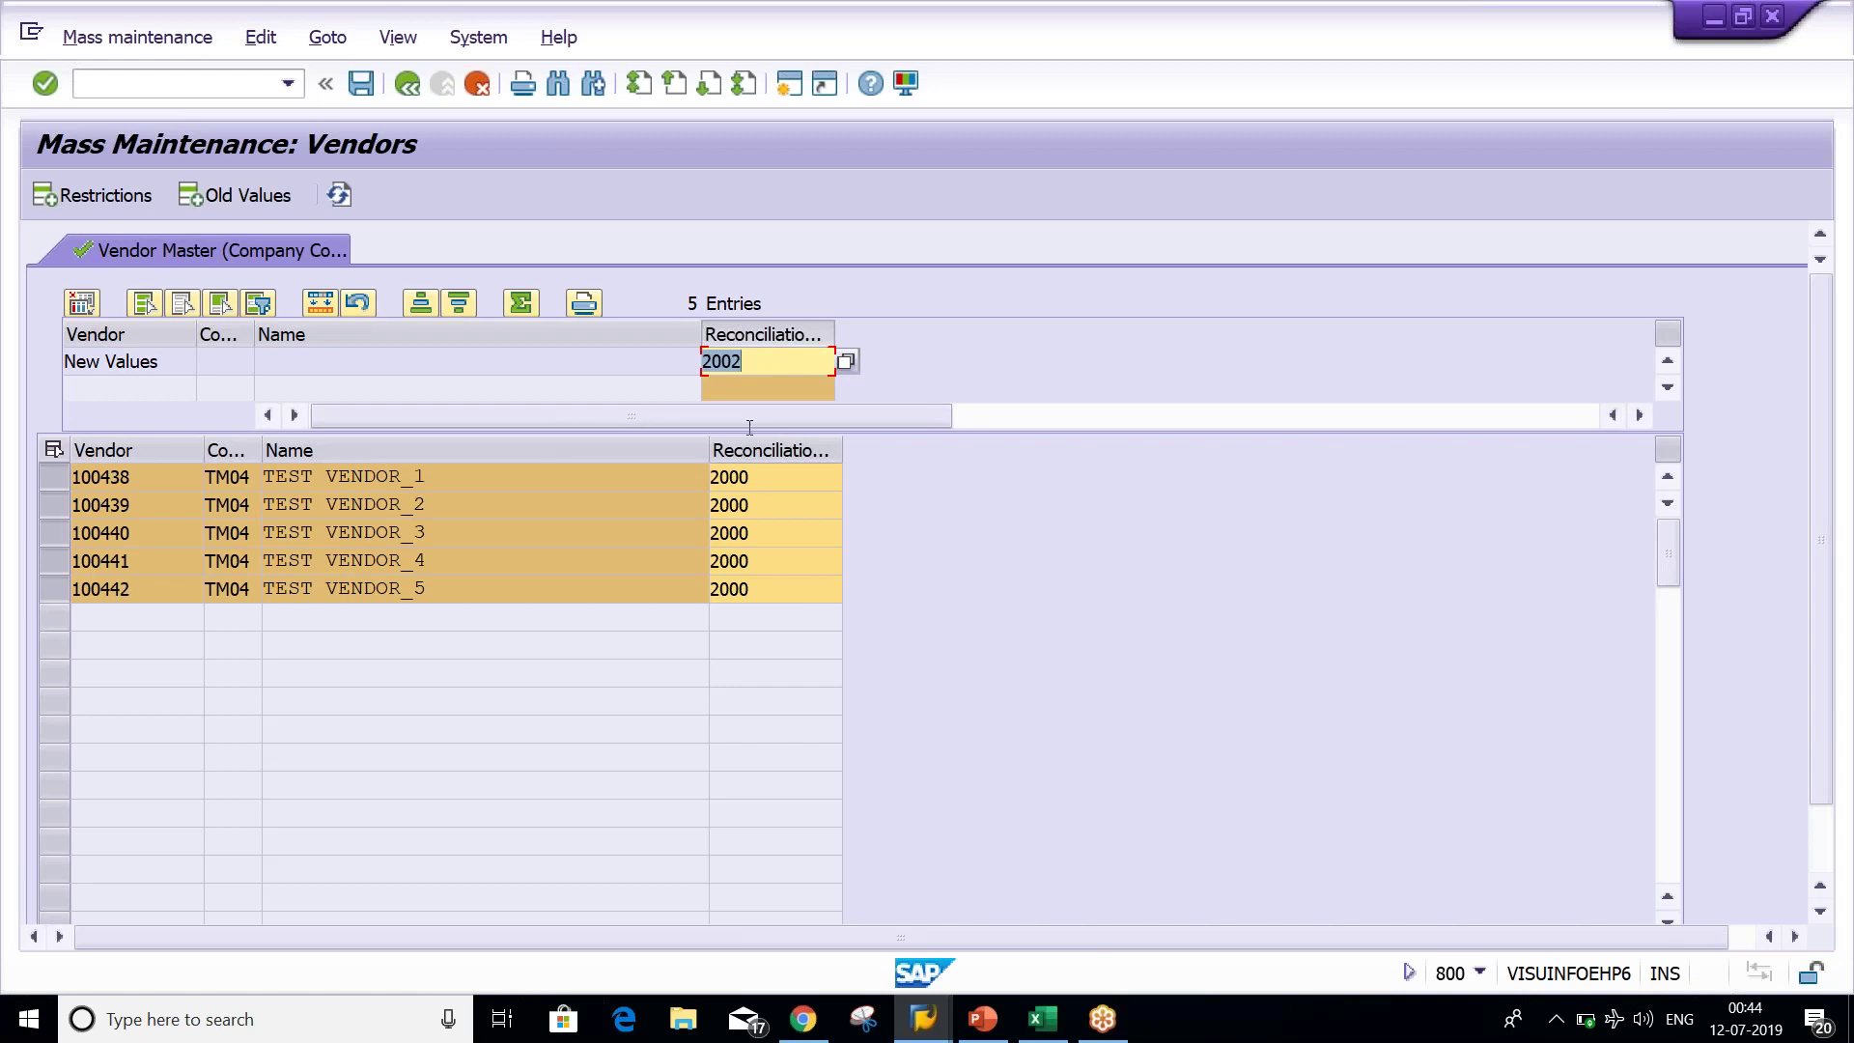
{"action": "left_click", "coordinate": [762, 477]}
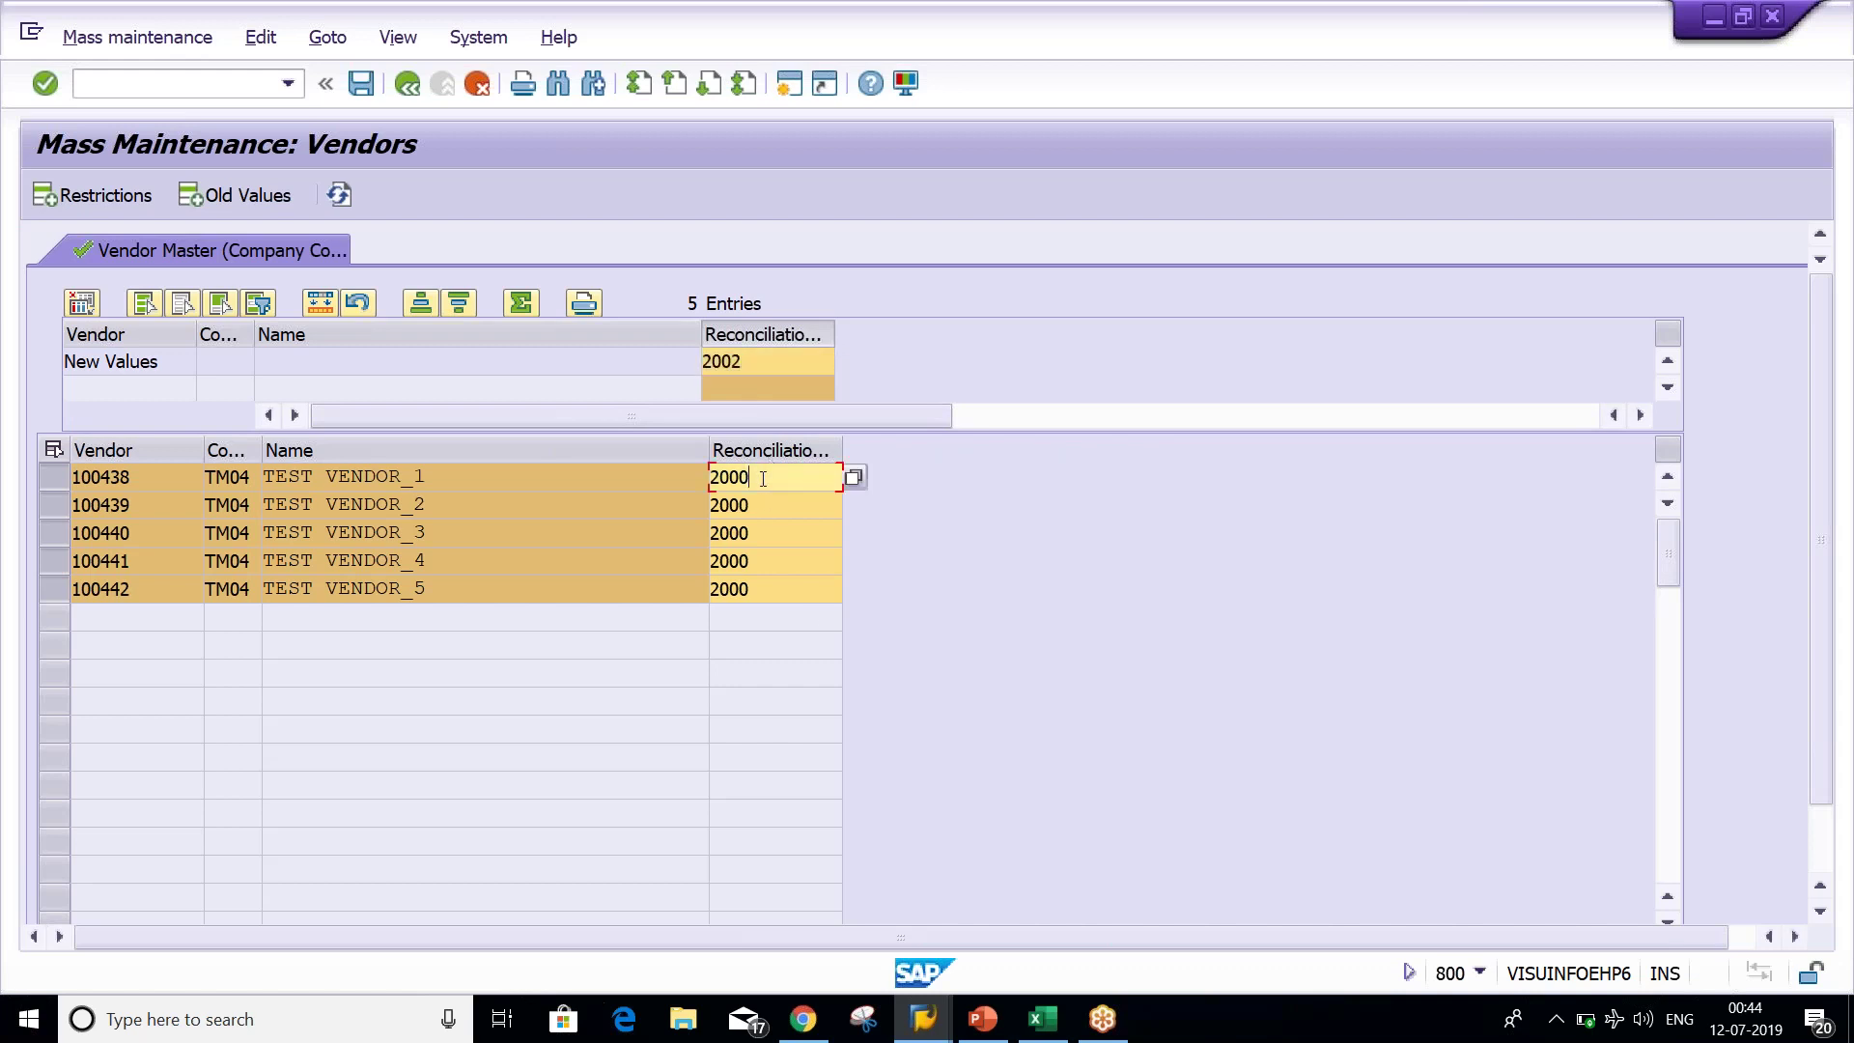
{"action": "left_click", "coordinate": [763, 503]}
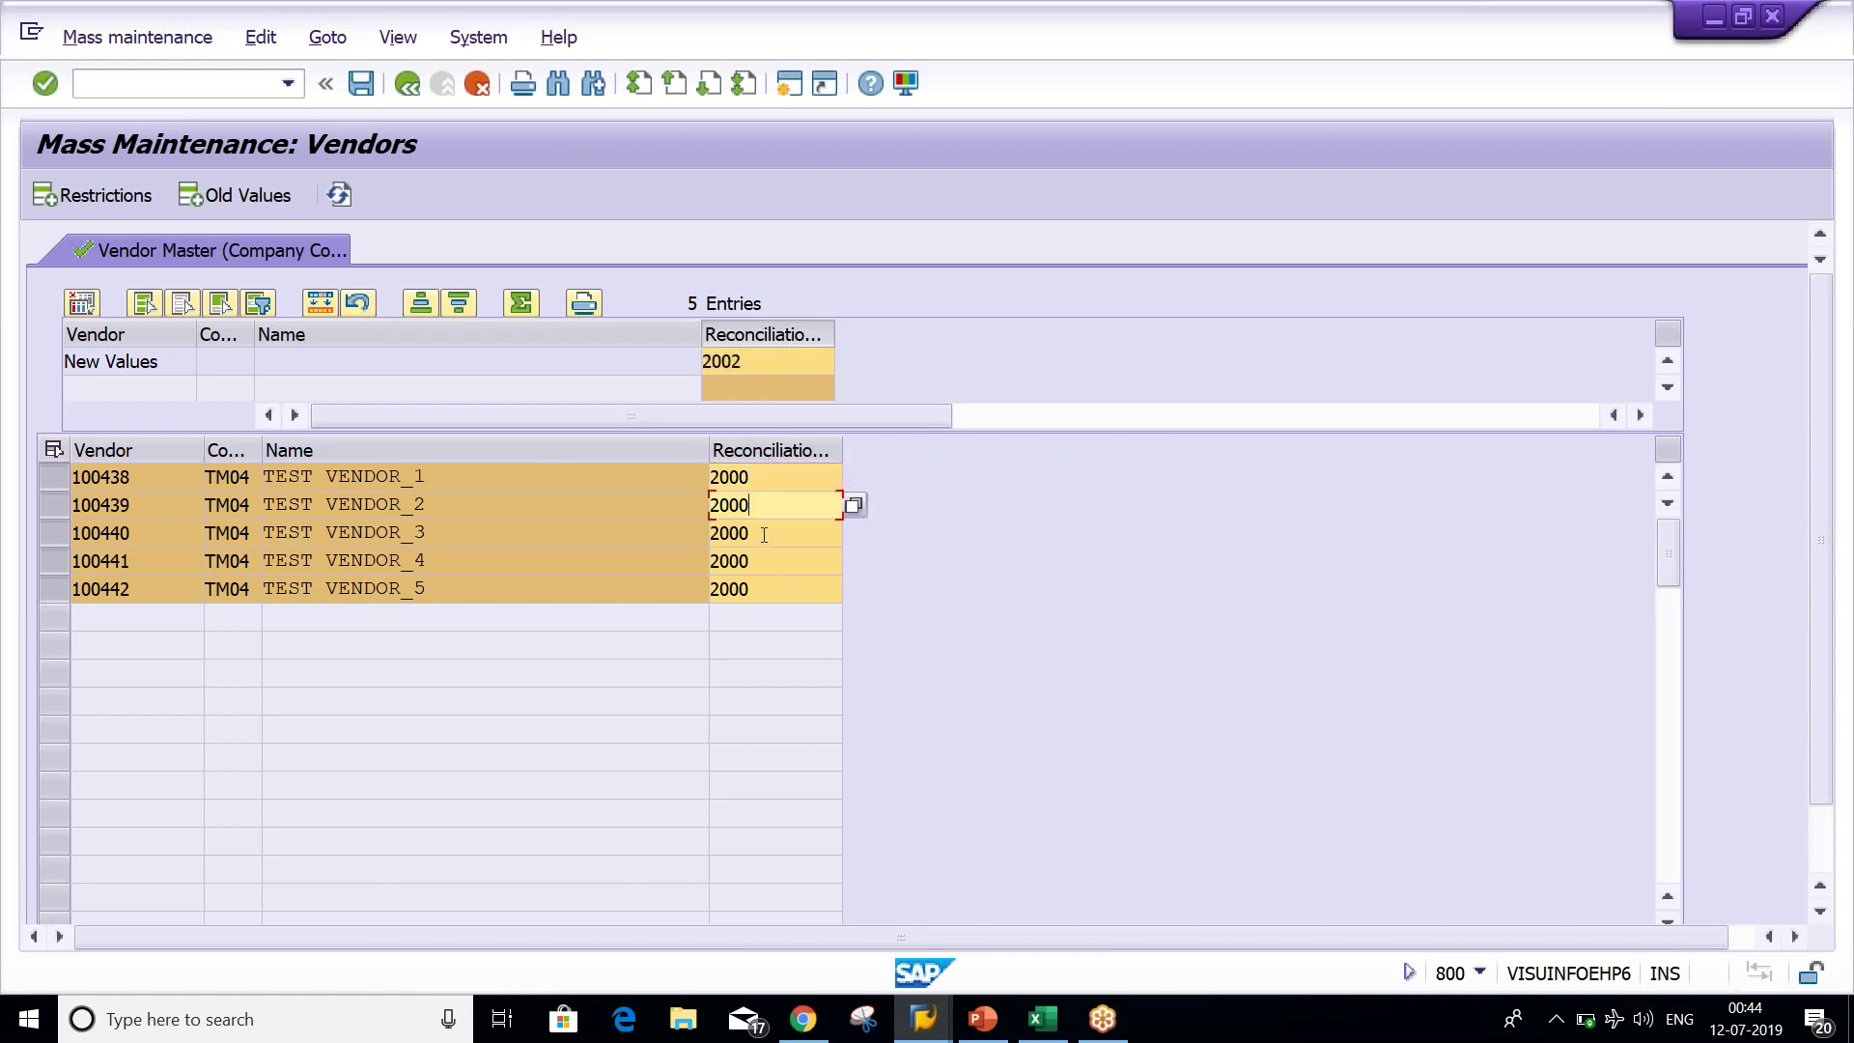
{"action": "left_click", "coordinate": [764, 533]}
{"action": "left_click", "coordinate": [759, 557]}
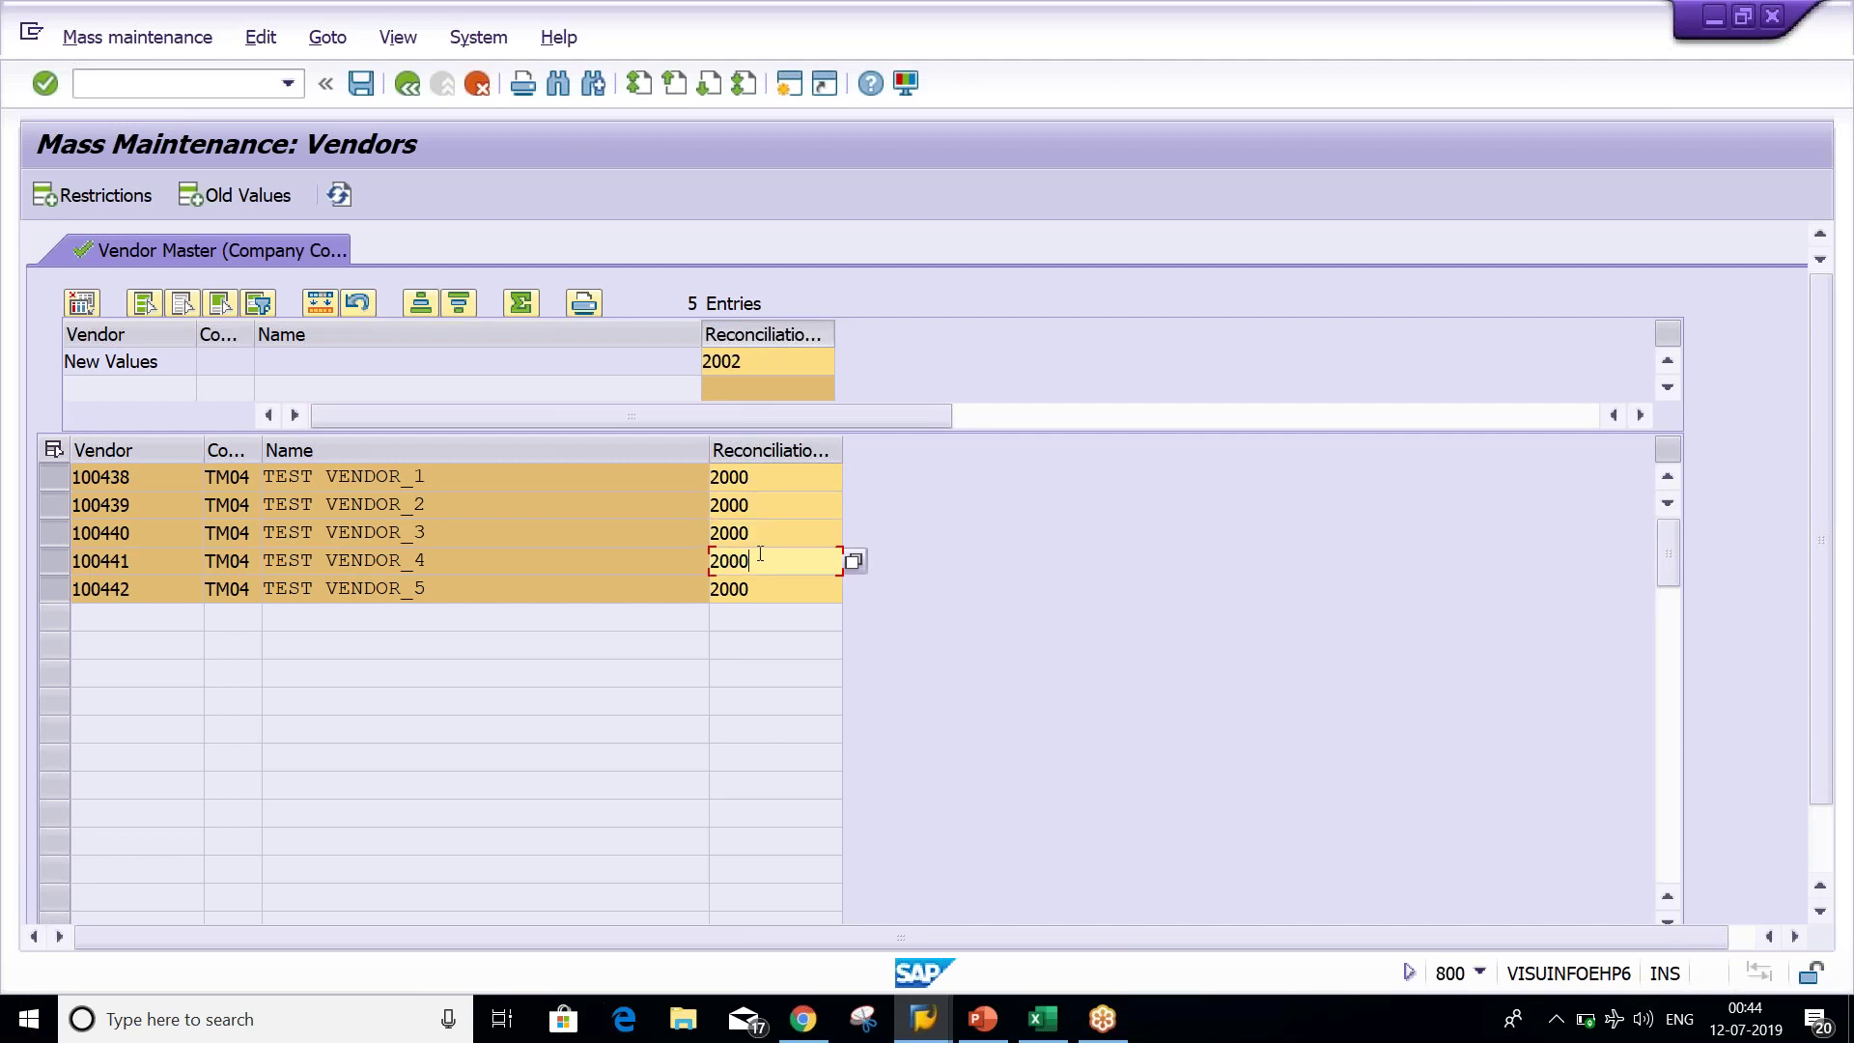
{"action": "double_click", "coordinate": [759, 361]}
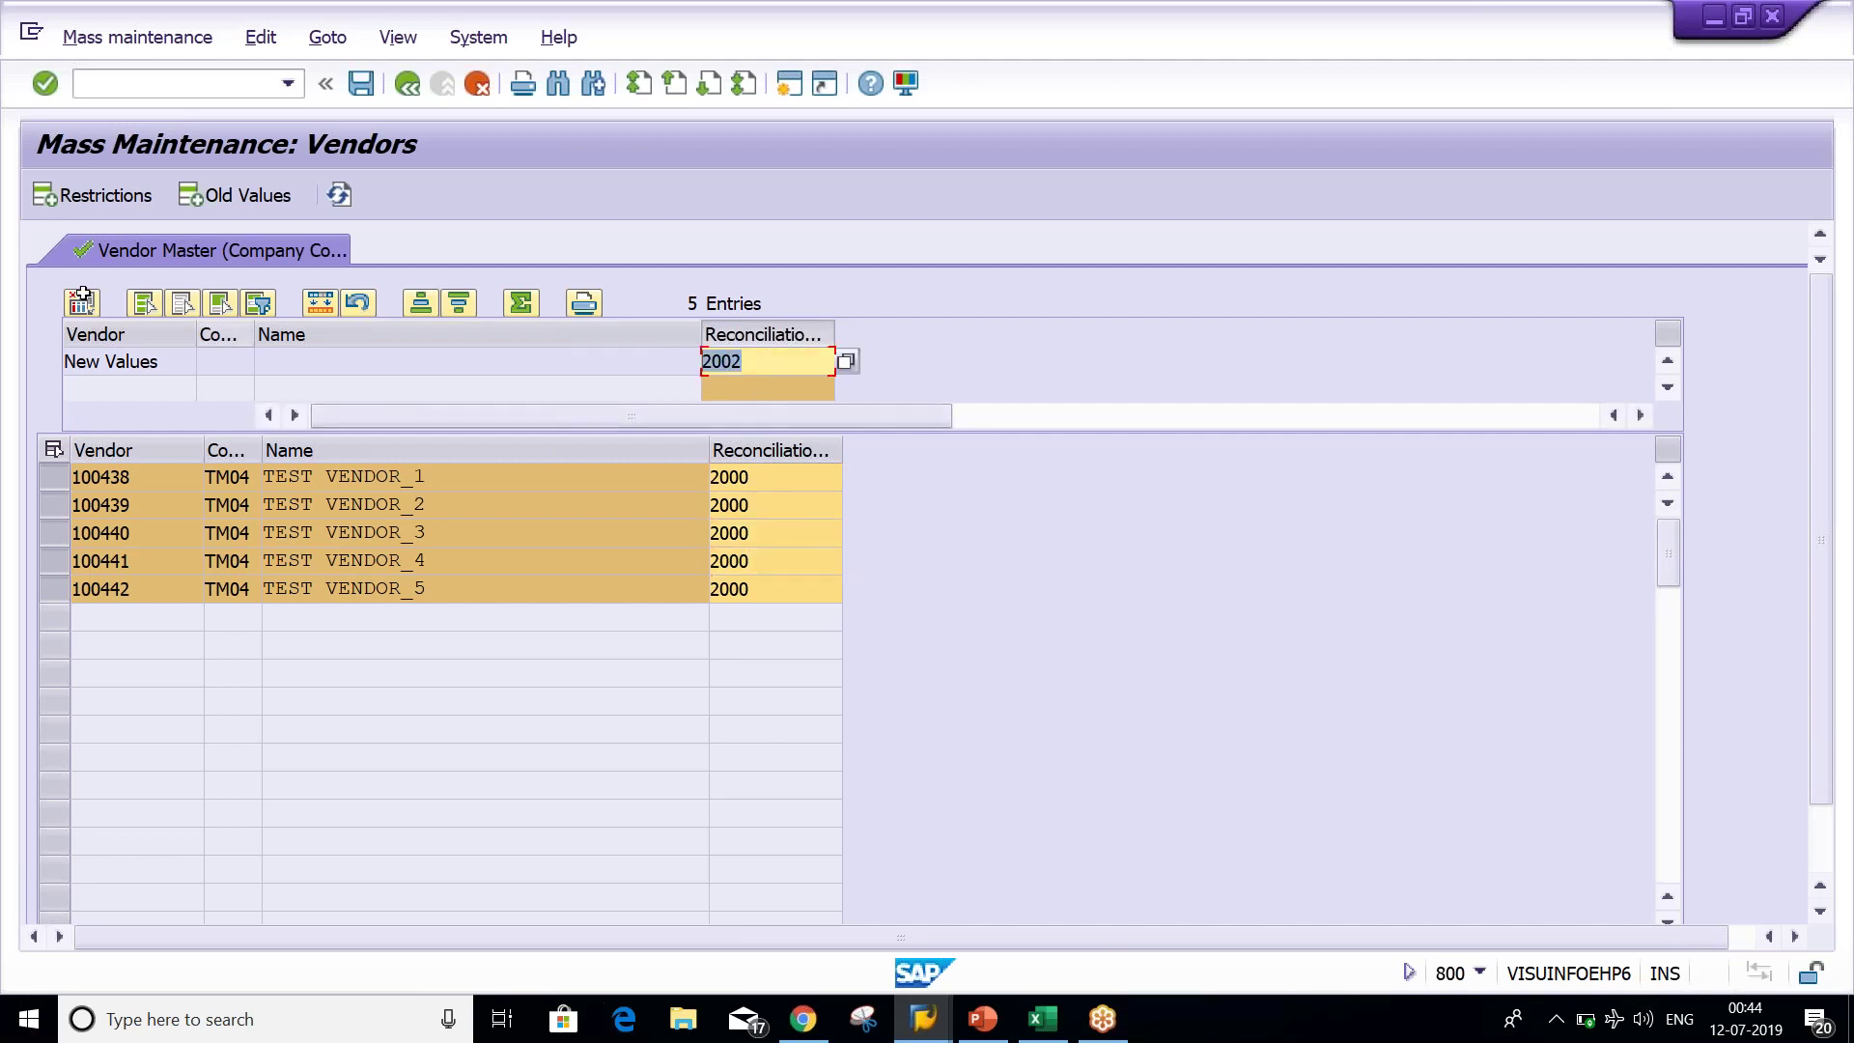
{"action": "left_click", "coordinate": [322, 307]}
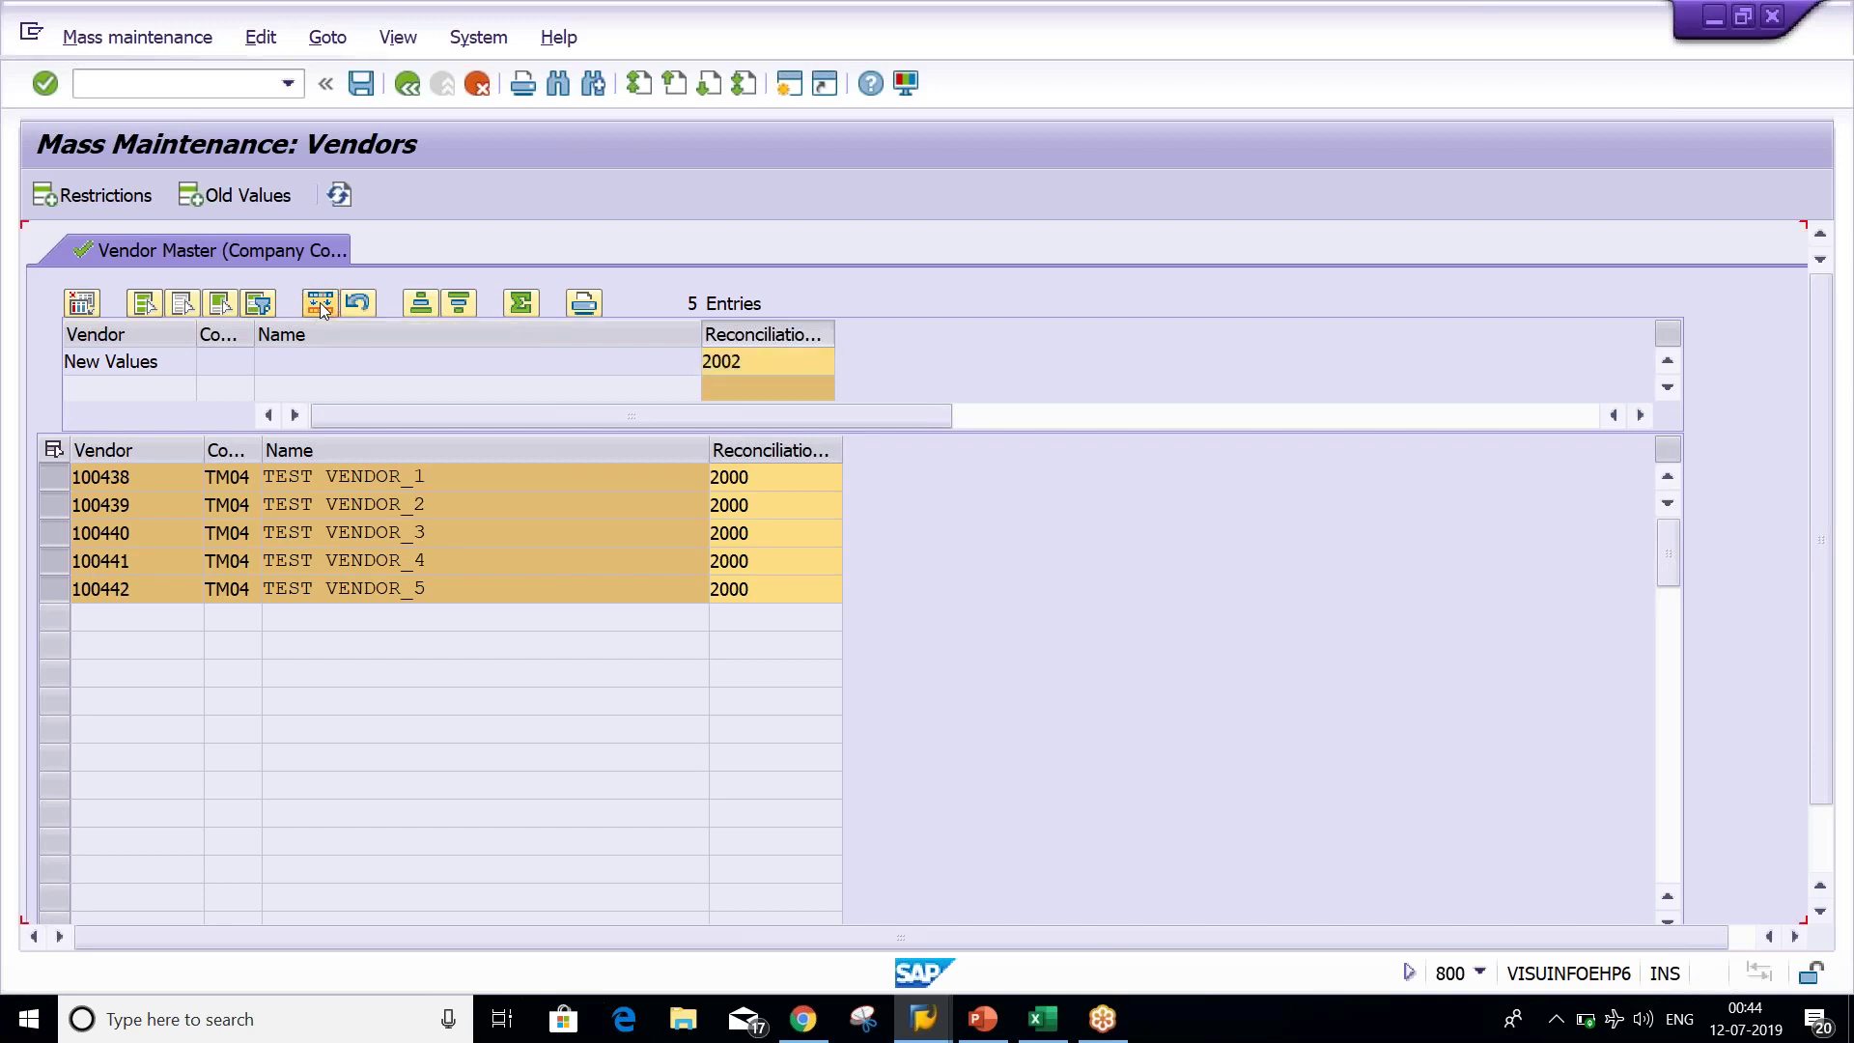
Check the reconciliation account of each of the five vendors and save the mass change.
{"action": "left_click", "coordinate": [754, 480]}
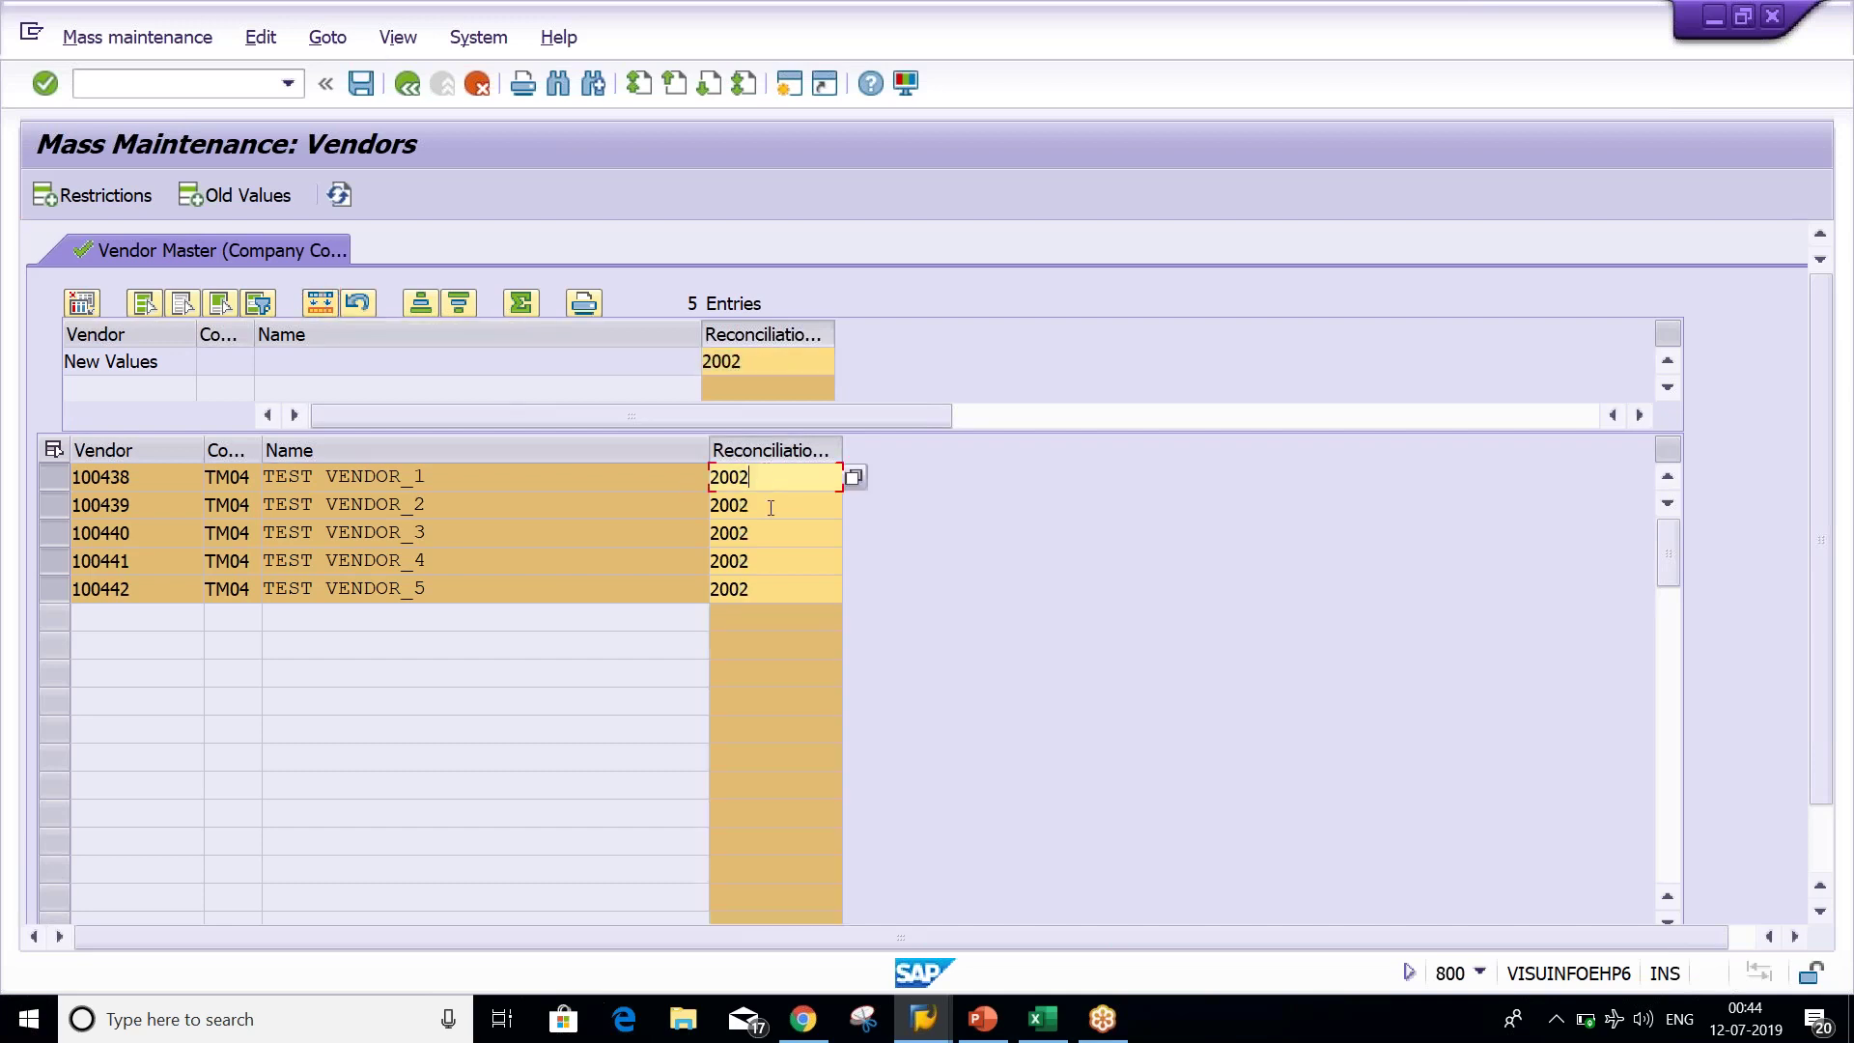
{"action": "left_click", "coordinate": [770, 504]}
{"action": "left_click", "coordinate": [771, 534]}
{"action": "left_click", "coordinate": [770, 560]}
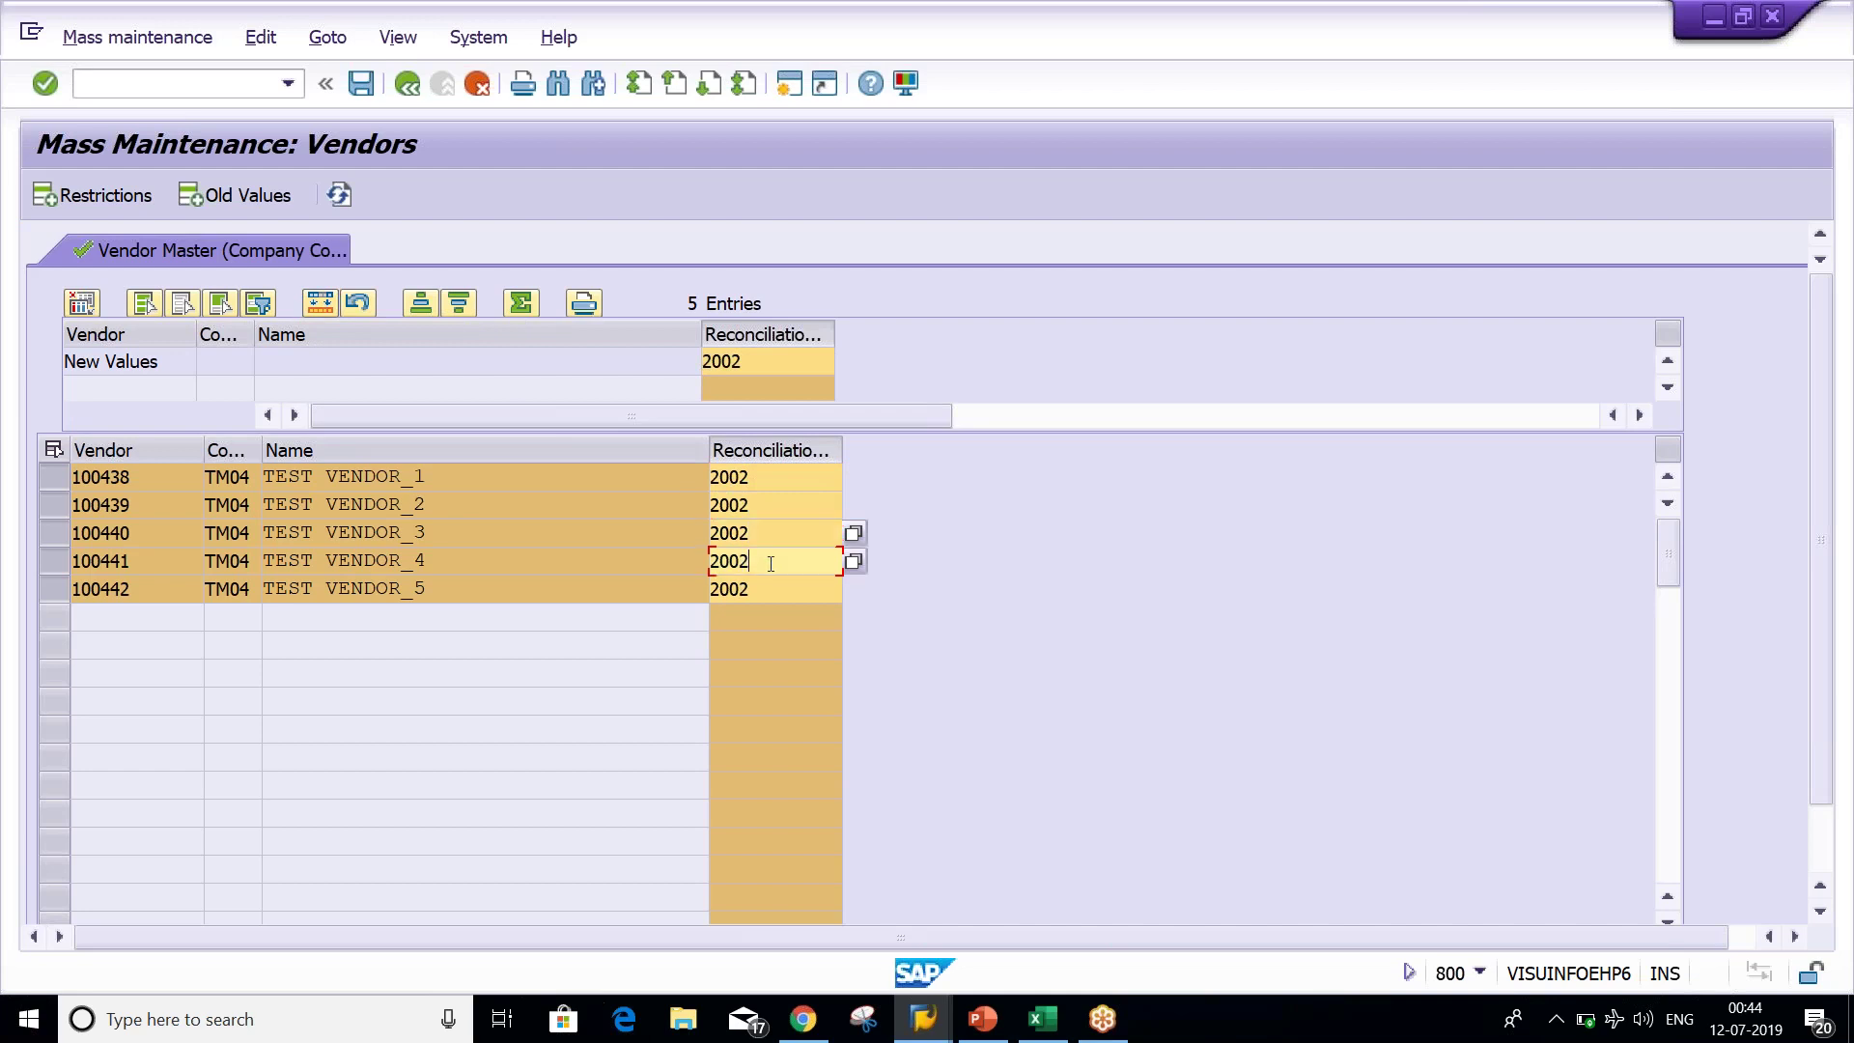
{"action": "left_click", "coordinate": [776, 587]}
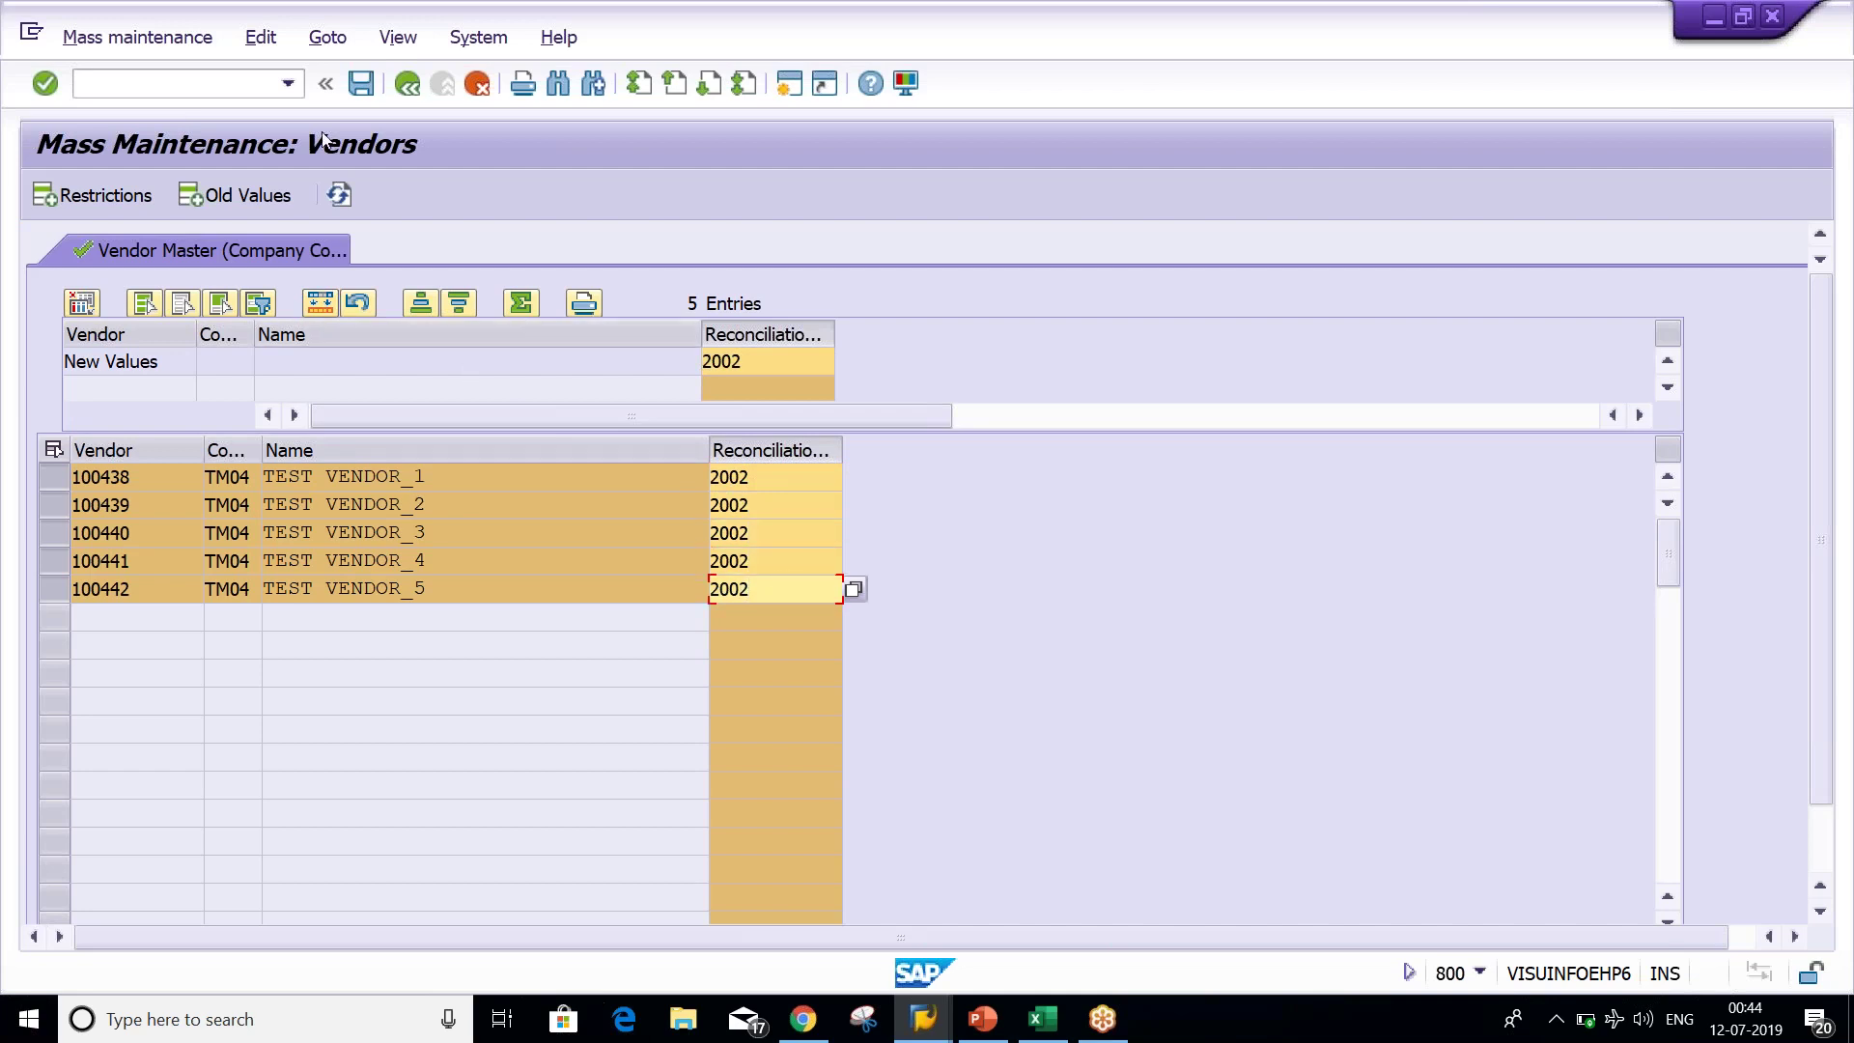
{"action": "left_click", "coordinate": [361, 84]}
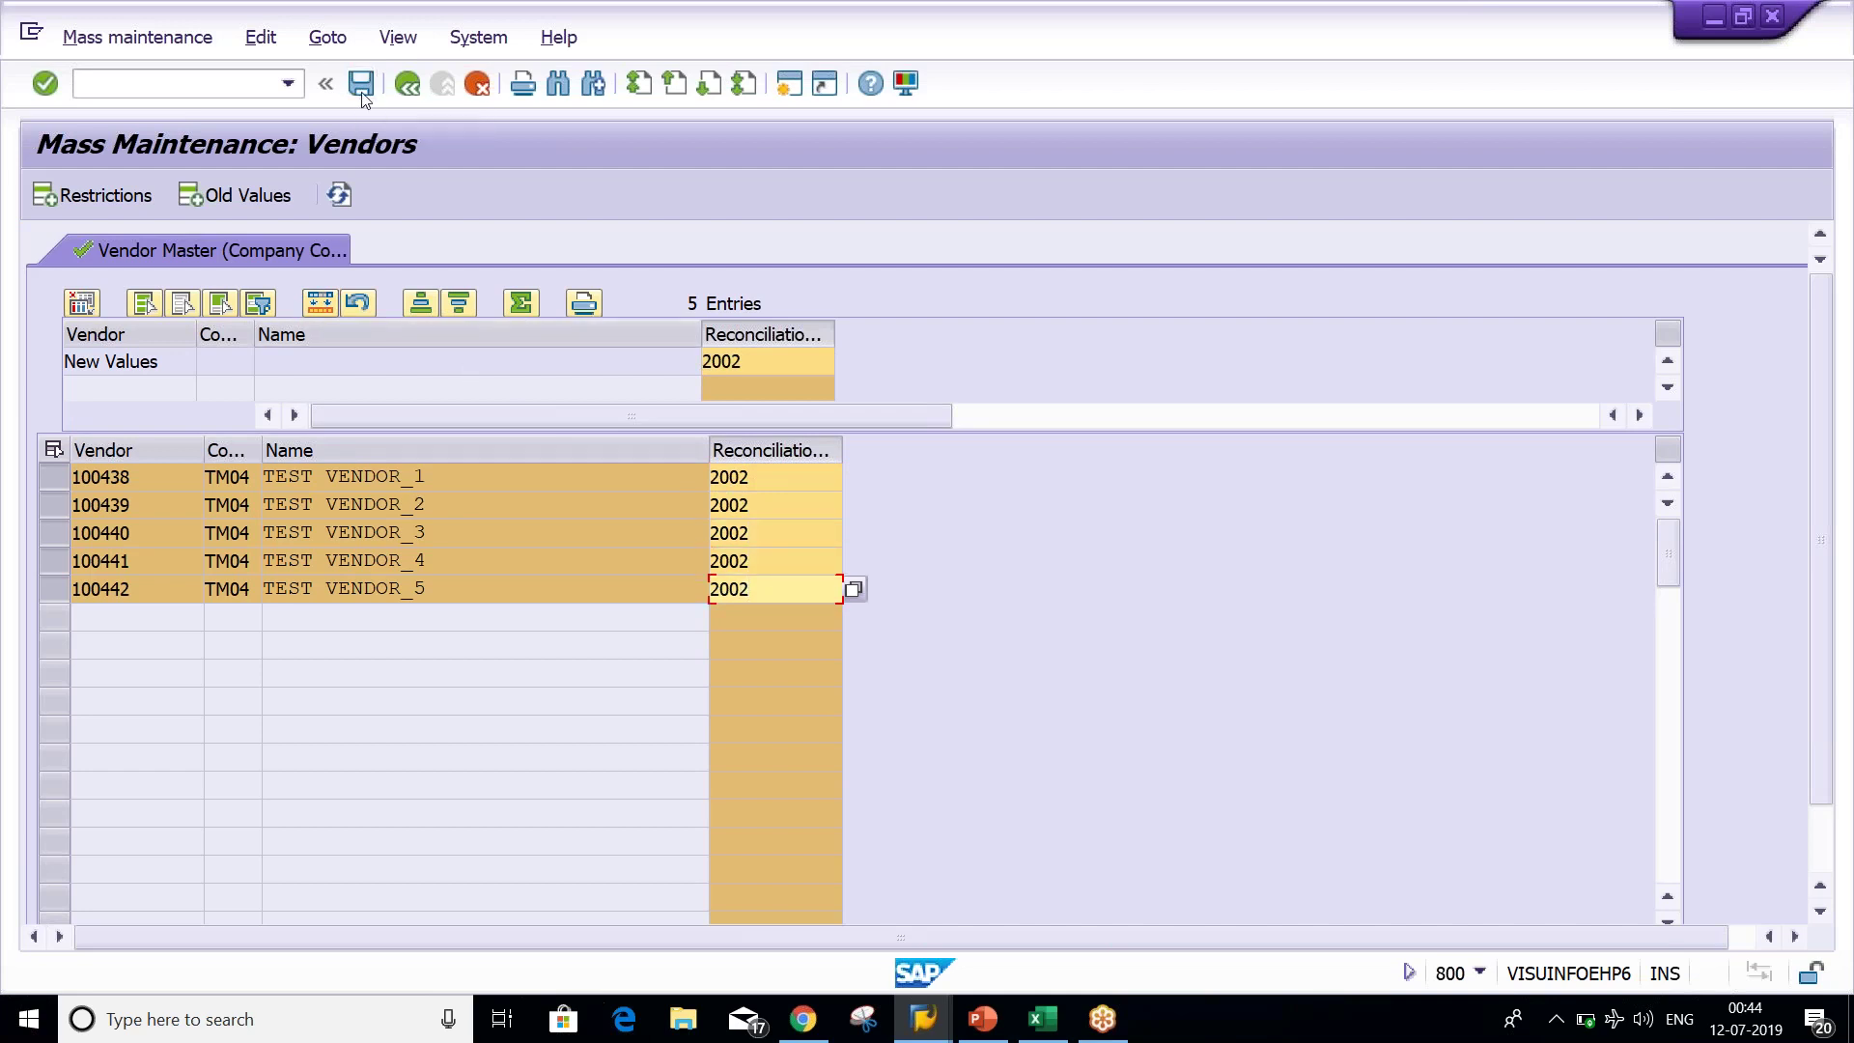